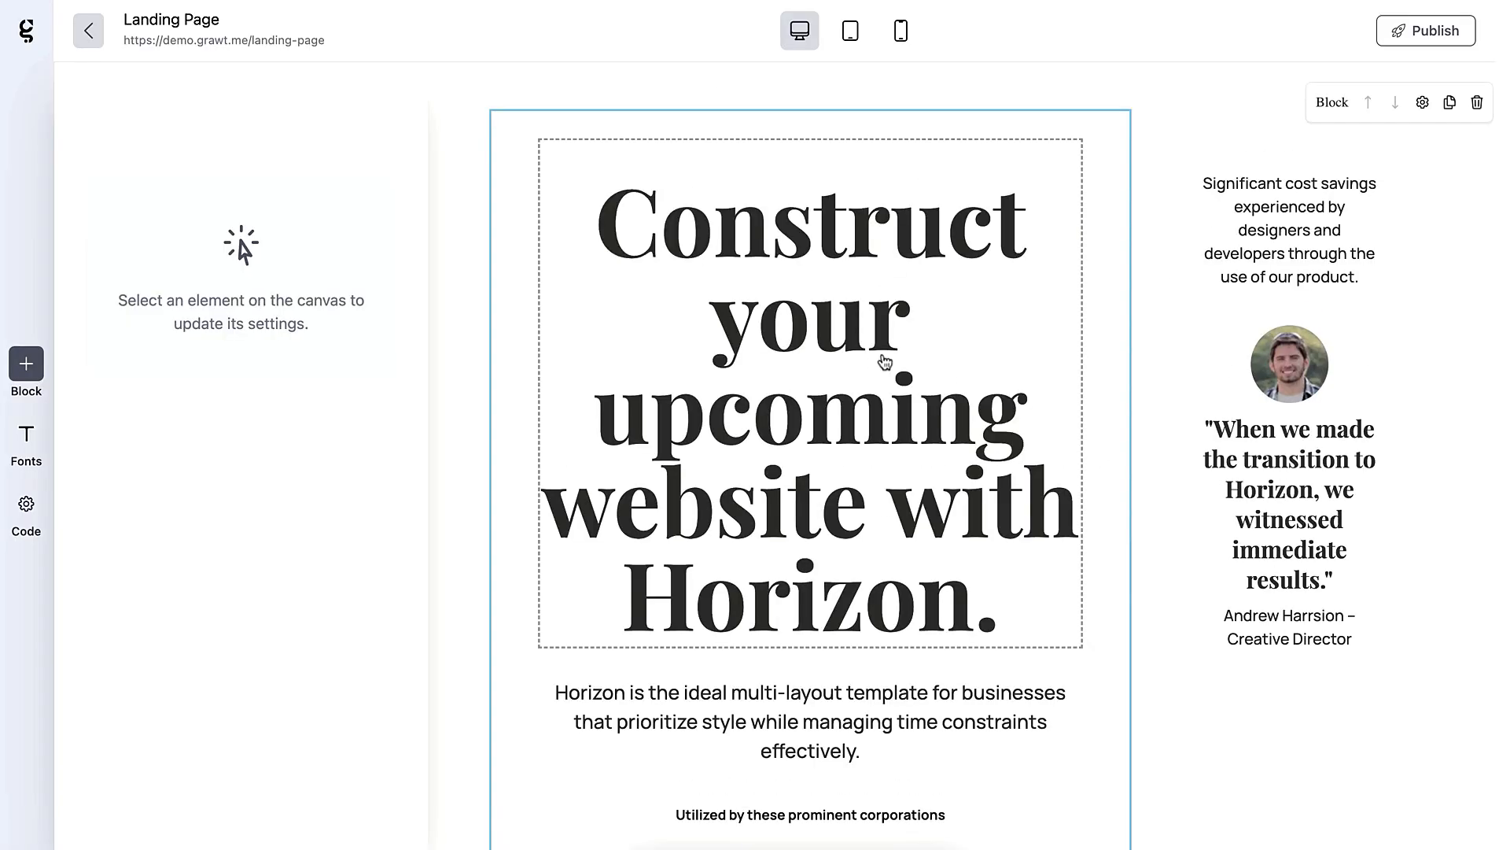
# - Replace the hero heading with "The Science Behind Weight Loss: Understanding Calories and Metabolism" and colour the word "Understanding" green
pyautogui.tripleClick(738, 247)
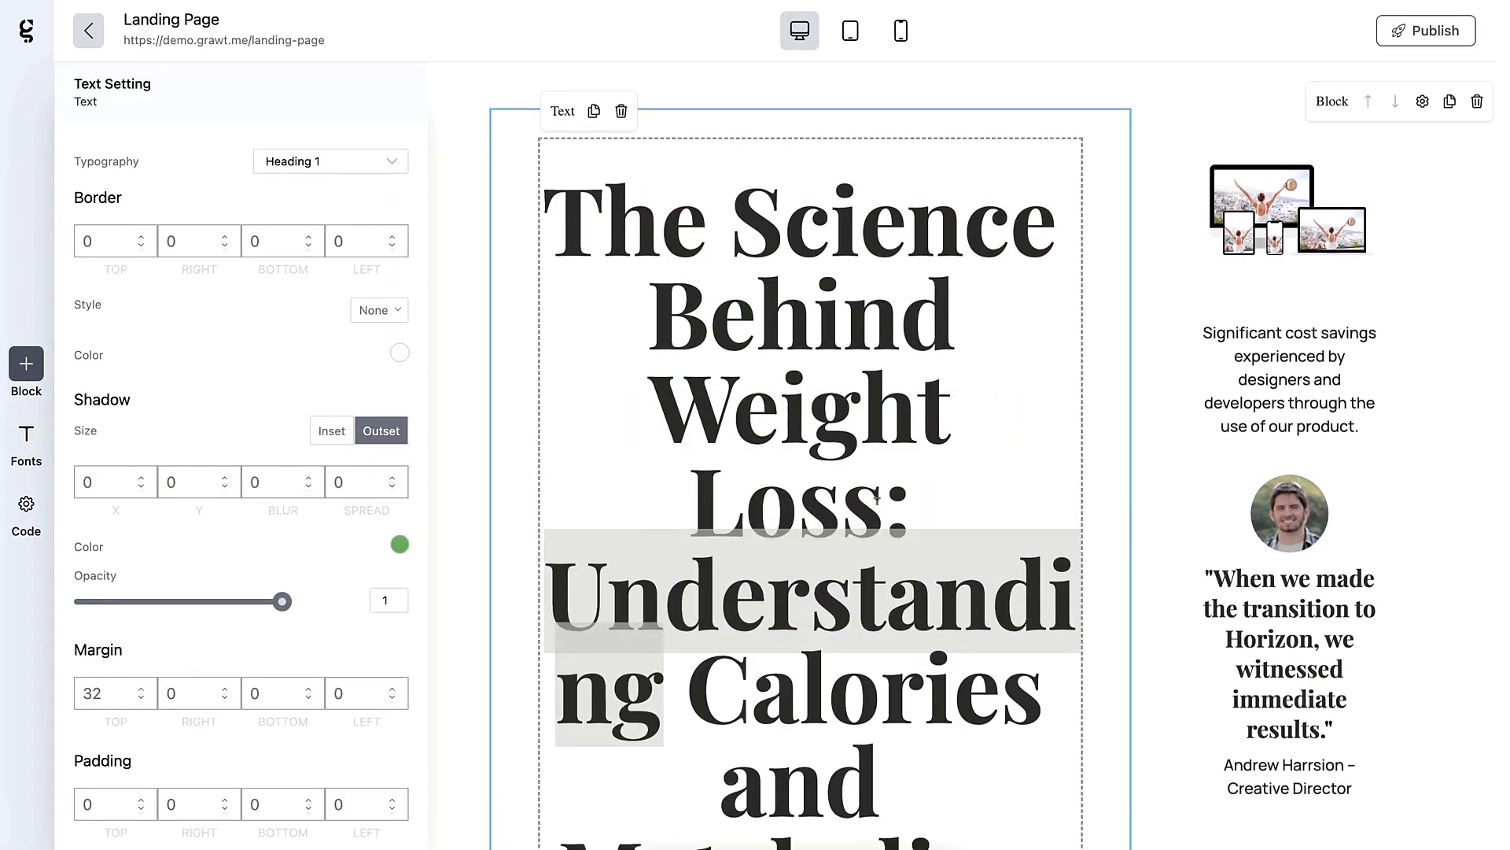
pyautogui.scroll(-3, 810, 472)
pyautogui.doubleClick(810, 417)
pyautogui.click(995, 780)
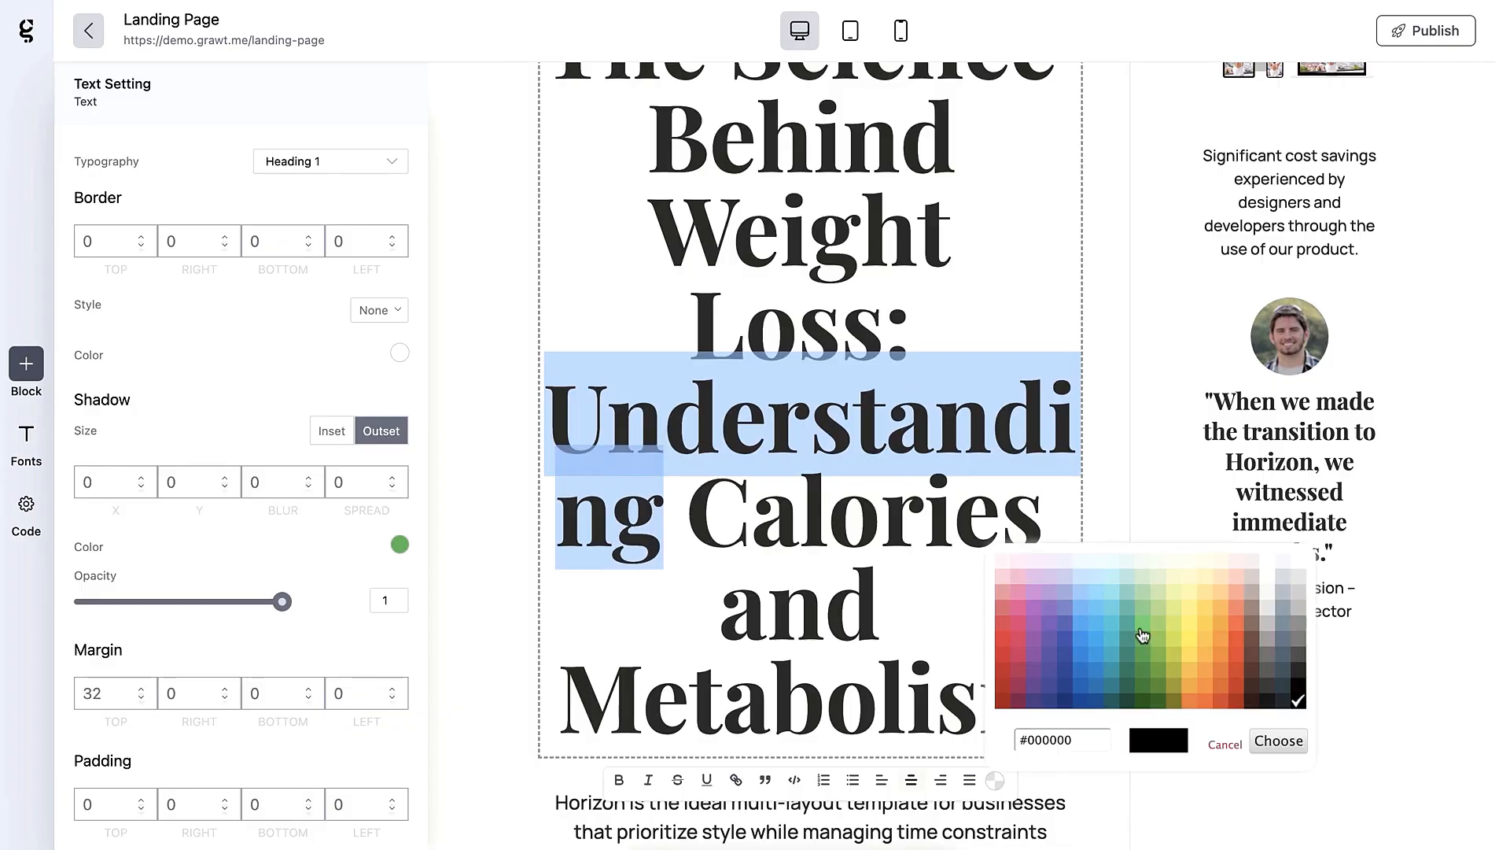
pyautogui.click(1142, 636)
pyautogui.click(1278, 740)
# - Replace the devices image with the dumbbells image, and the hero subtitle with "Join ACME Fitness - Lose Weight 3X Faster Through PROVEN Techniques."
pyautogui.scroll(3, 1146, 310)
pyautogui.click(1290, 181)
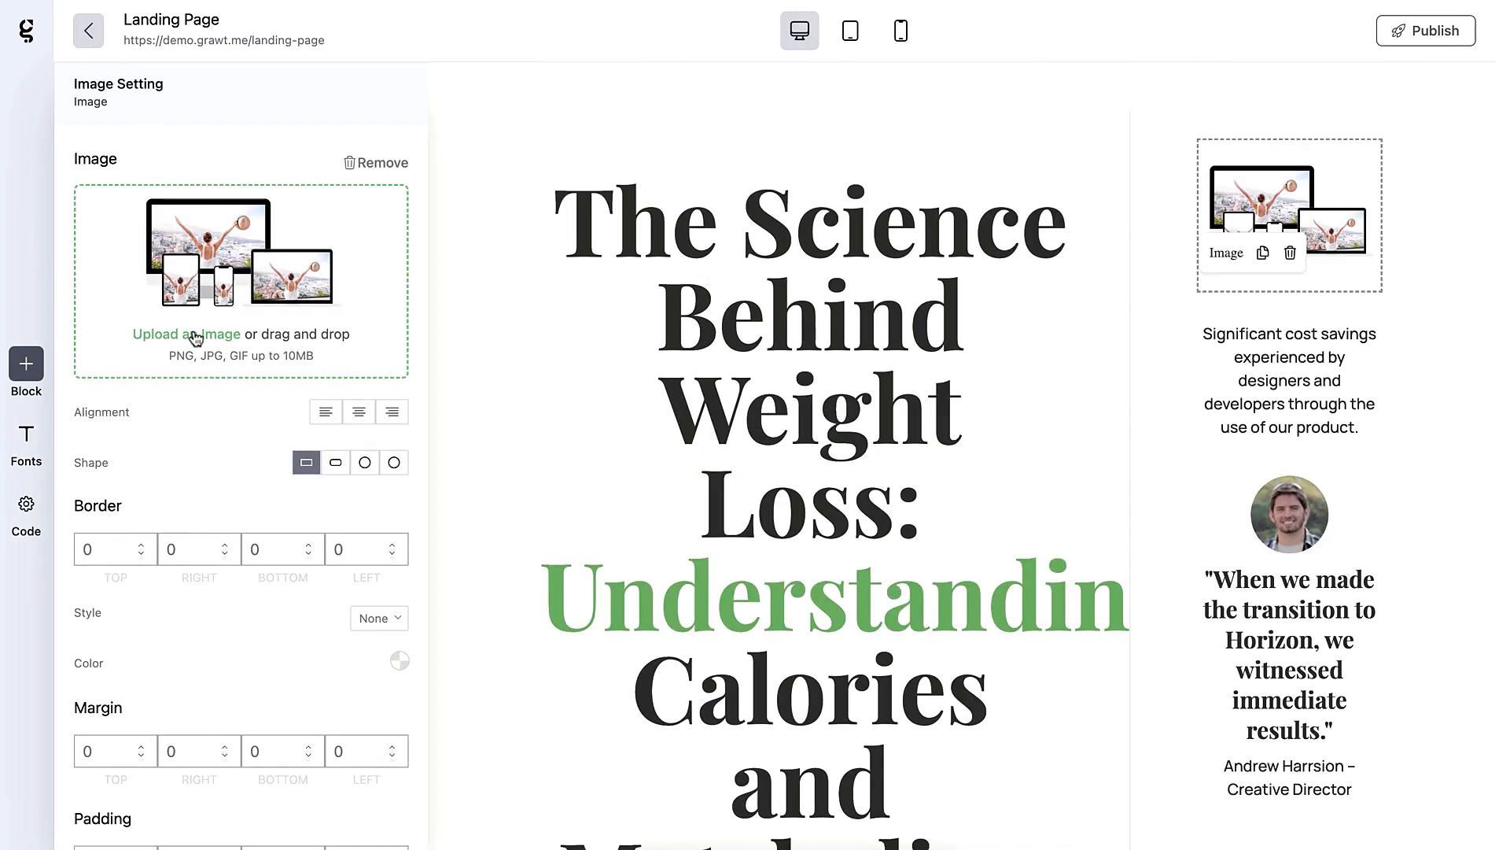
pyautogui.click(196, 336)
pyautogui.moveTo(566, 577); pyautogui.dragTo(855, 633)
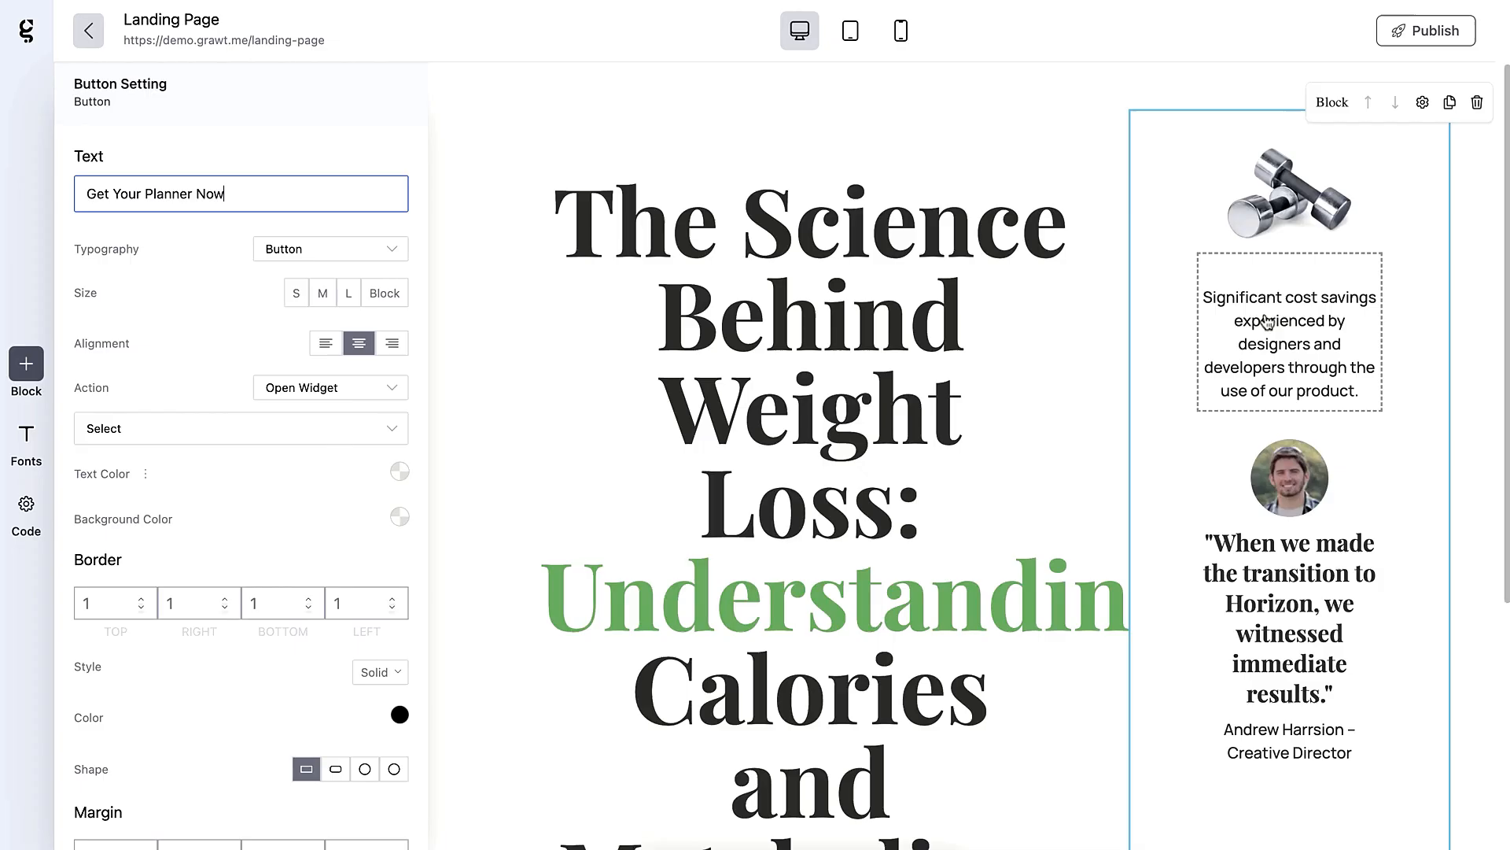
# - Replace the paragraph below the dumbbells with "Know more about ACME Fitness and how it has helped 10k+ people lose weight and transform their body and life."
pyautogui.click(1357, 391)
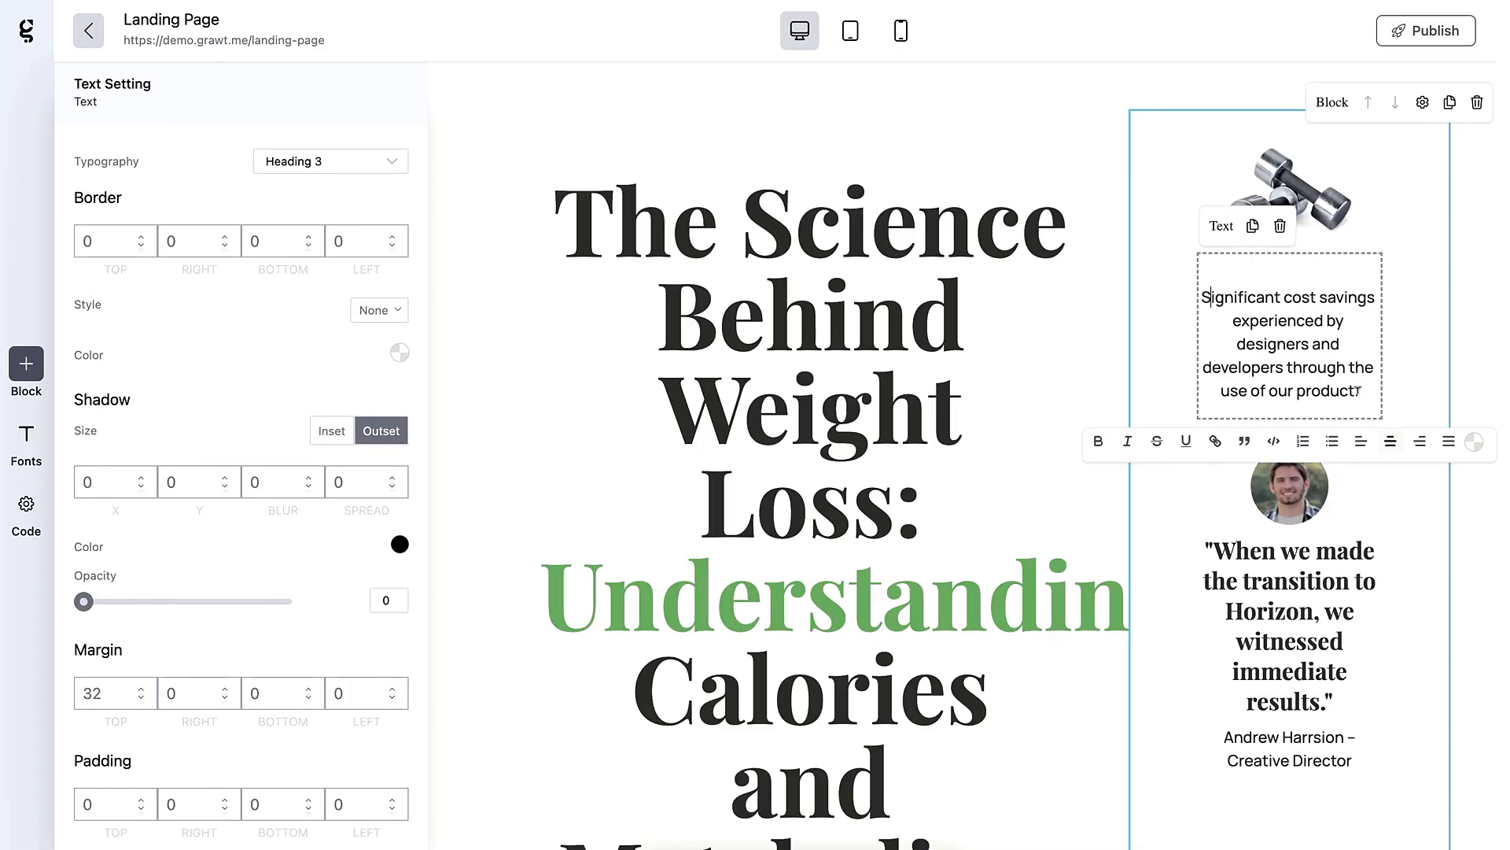
pyautogui.keyDown('shift'); pyautogui.click(1357, 391); pyautogui.keyUp('shift')
pyautogui.write('Know more about ACME Fitness and how it has helped 10k+ people lose weight and transform their body and life...')
# - Replace the testimonial with "I lost 20 pounds with ACME Fitness. It's been life-changing!" and remove "Creative Director" from its attribution
pyautogui.moveTo(1204, 574); pyautogui.dragTo(1337, 725)
pyautogui.write('"I lost 20 pounds with ACME Fitness. It\'s been life-changing!"')
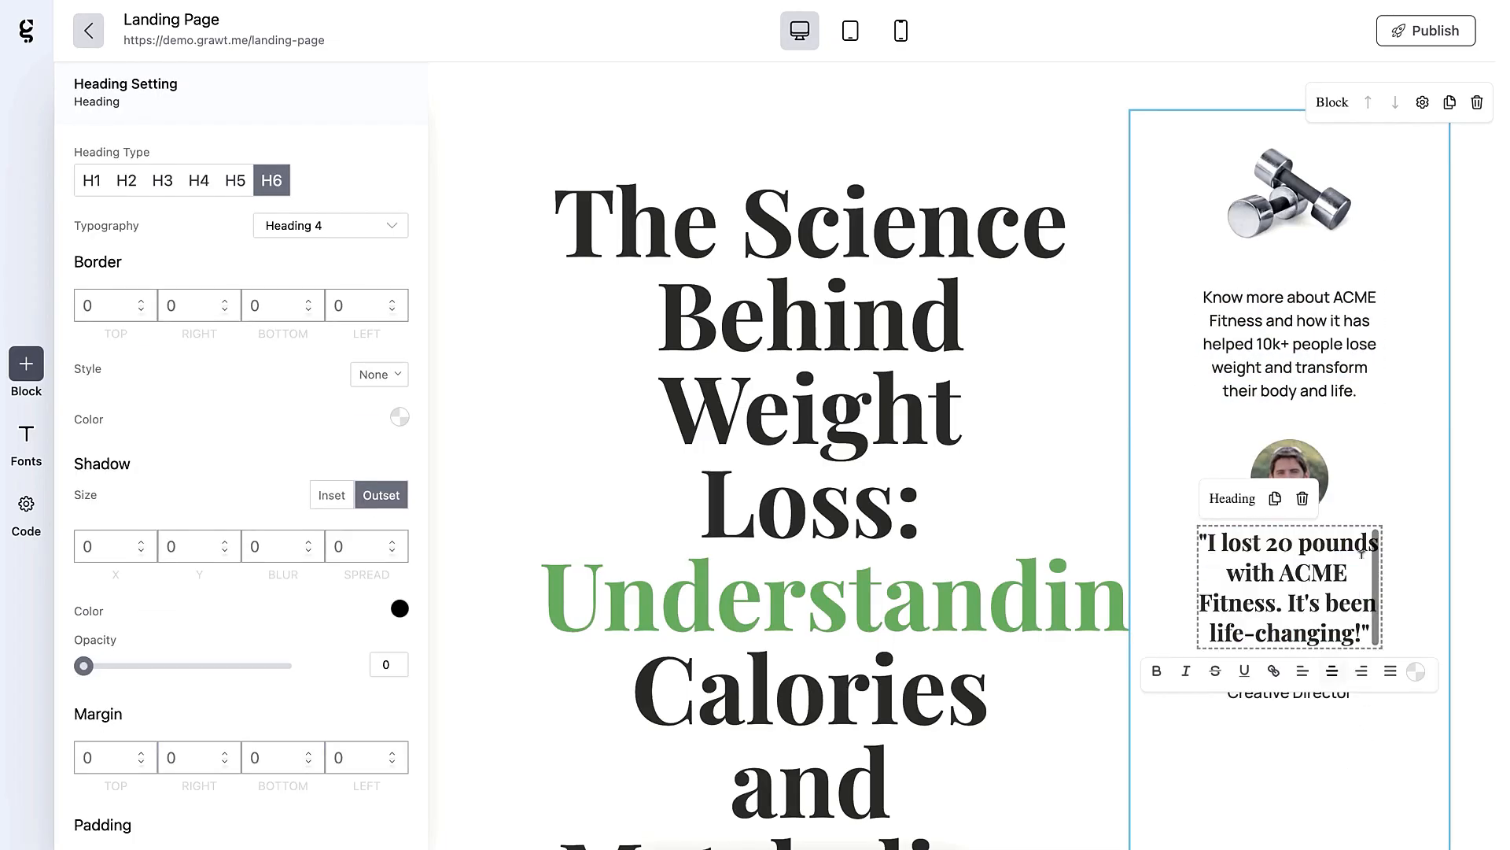
pyautogui.scroll(-5, 1291, 551)
pyautogui.moveTo(1355, 327); pyautogui.dragTo(1347, 303)
pyautogui.press('BackSpace')
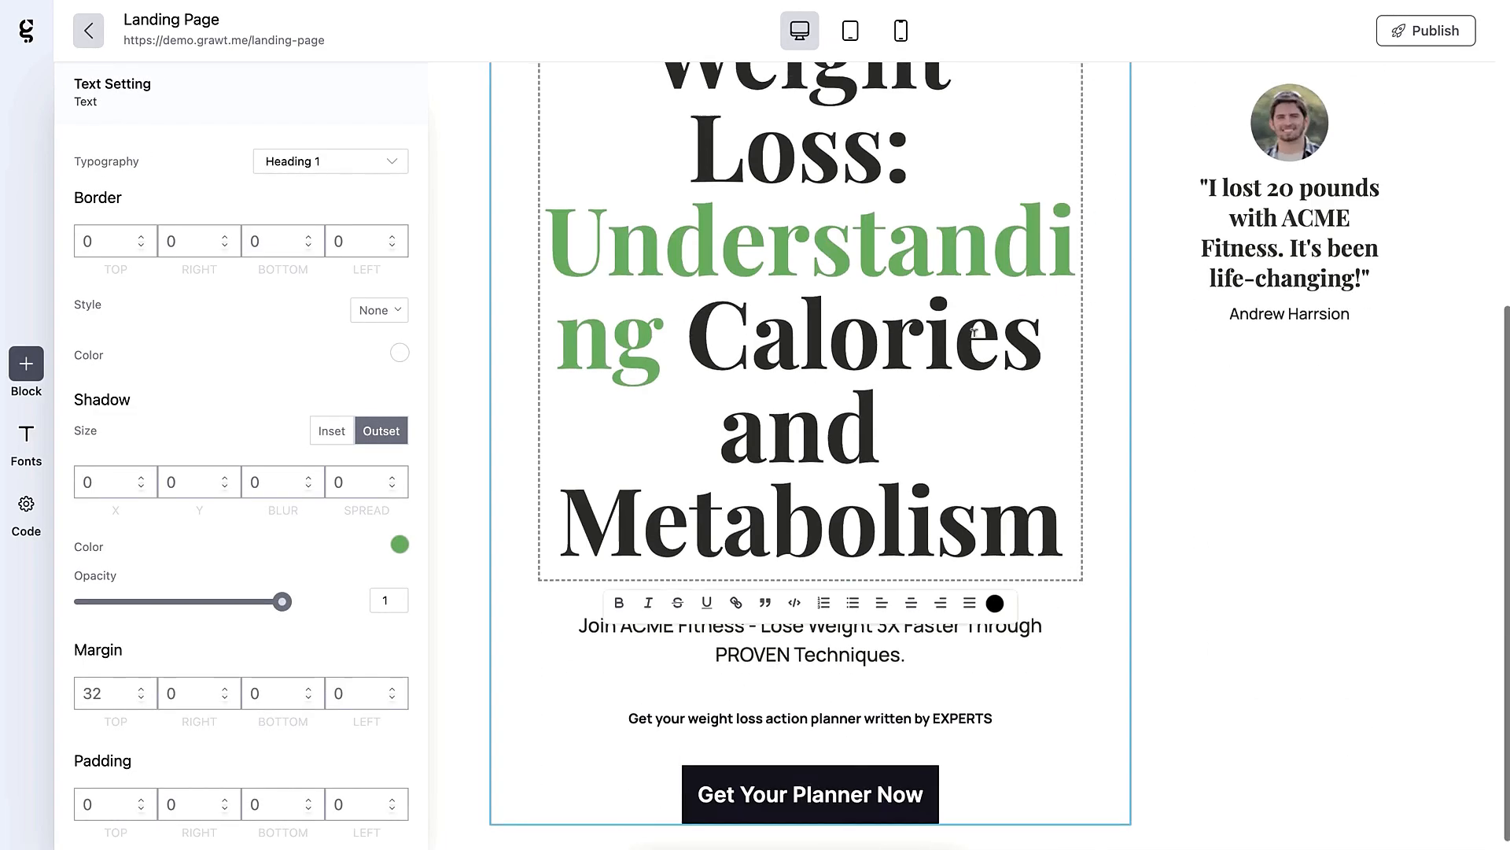
# - Publish the landing page and return to the list of pages
pyautogui.scroll(5, 810, 394)
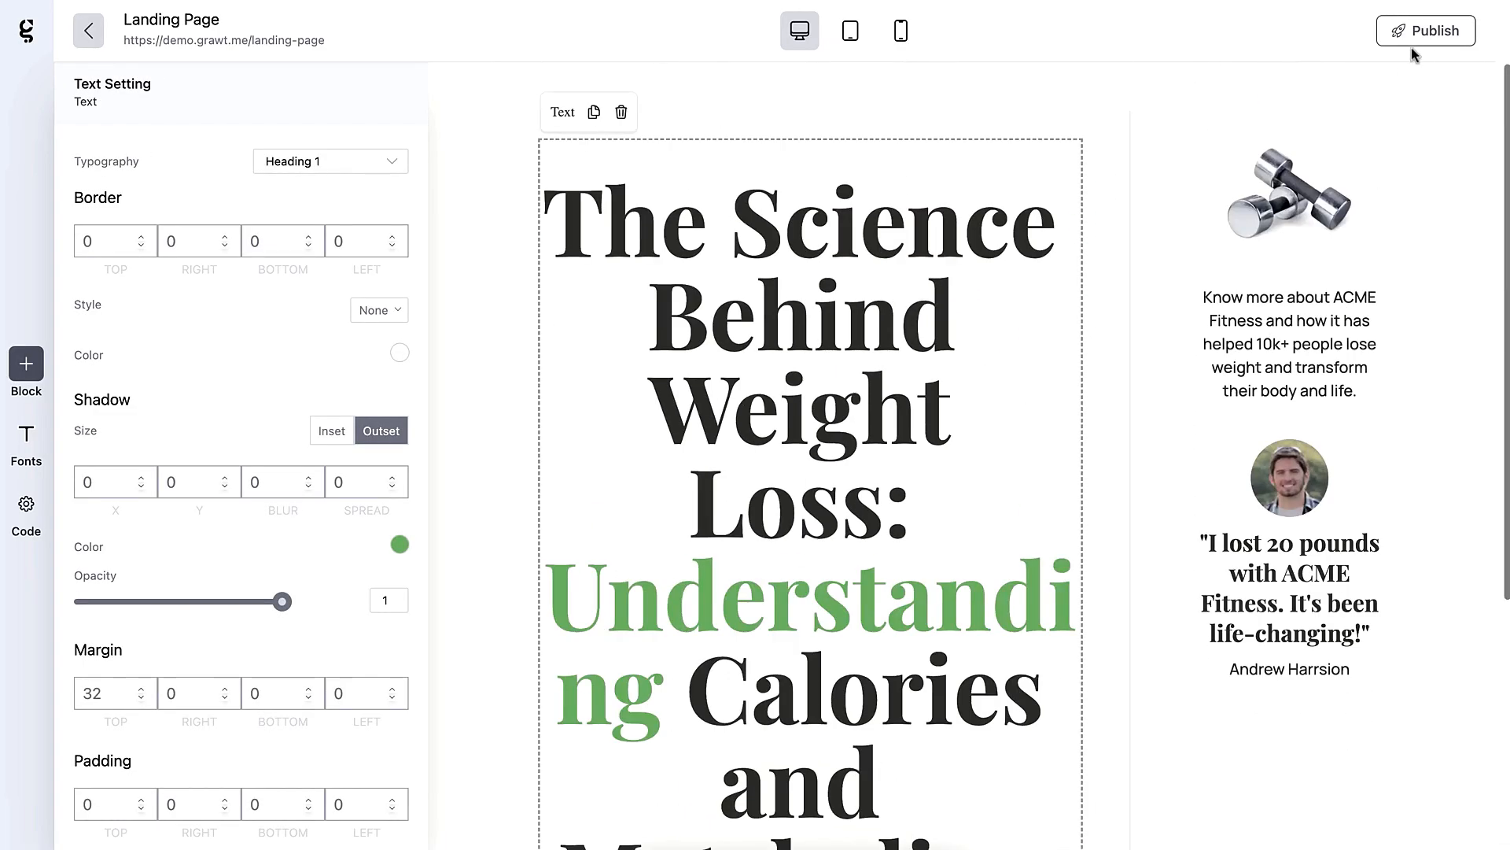
pyautogui.click(1414, 33)
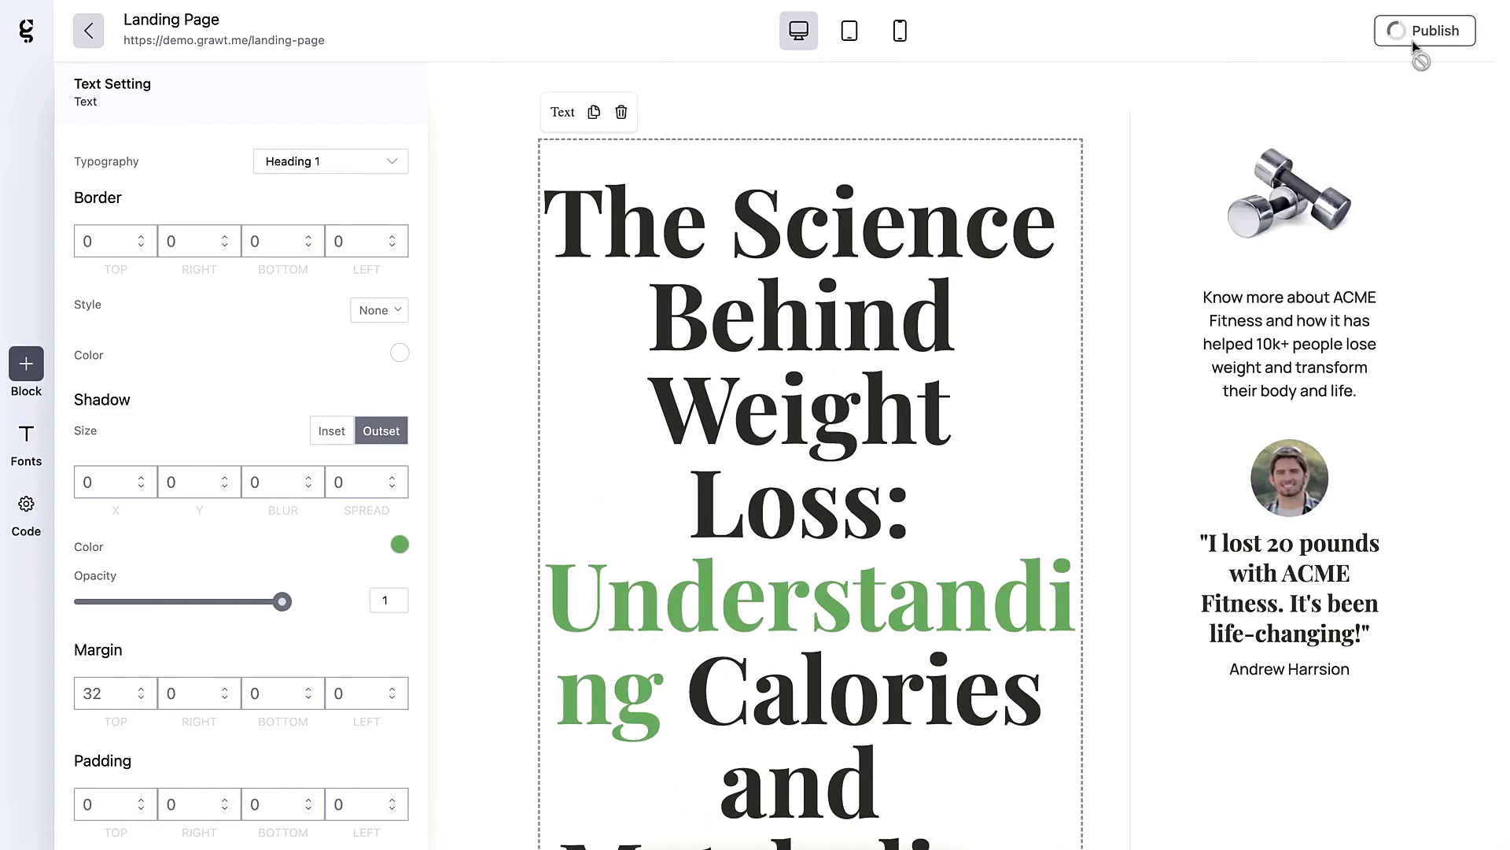
pyautogui.click(86, 36)
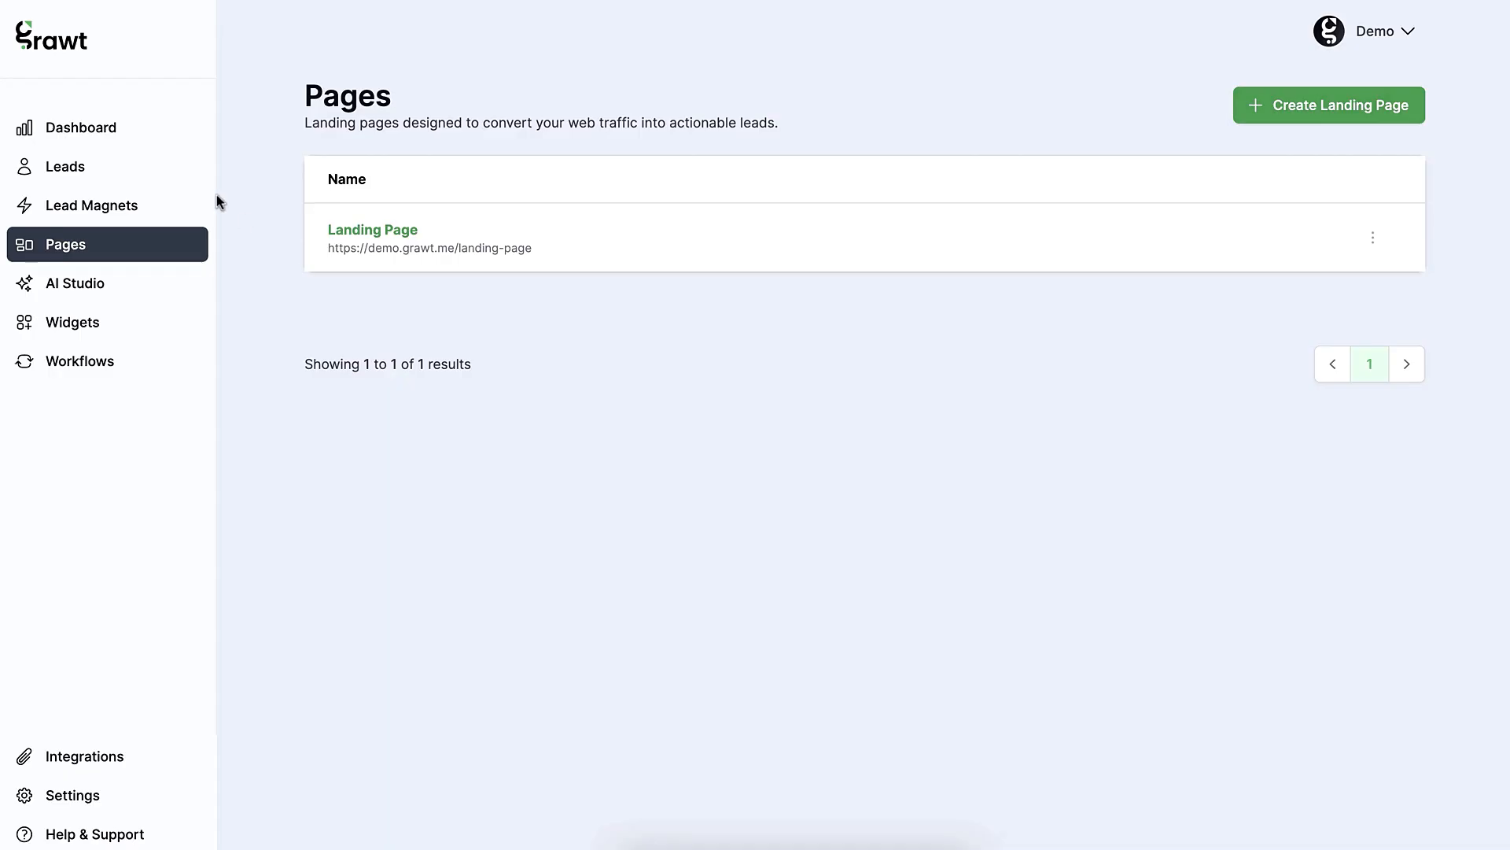
# - Start a new widget and name it "Demo Form"
pyautogui.click(94, 318)
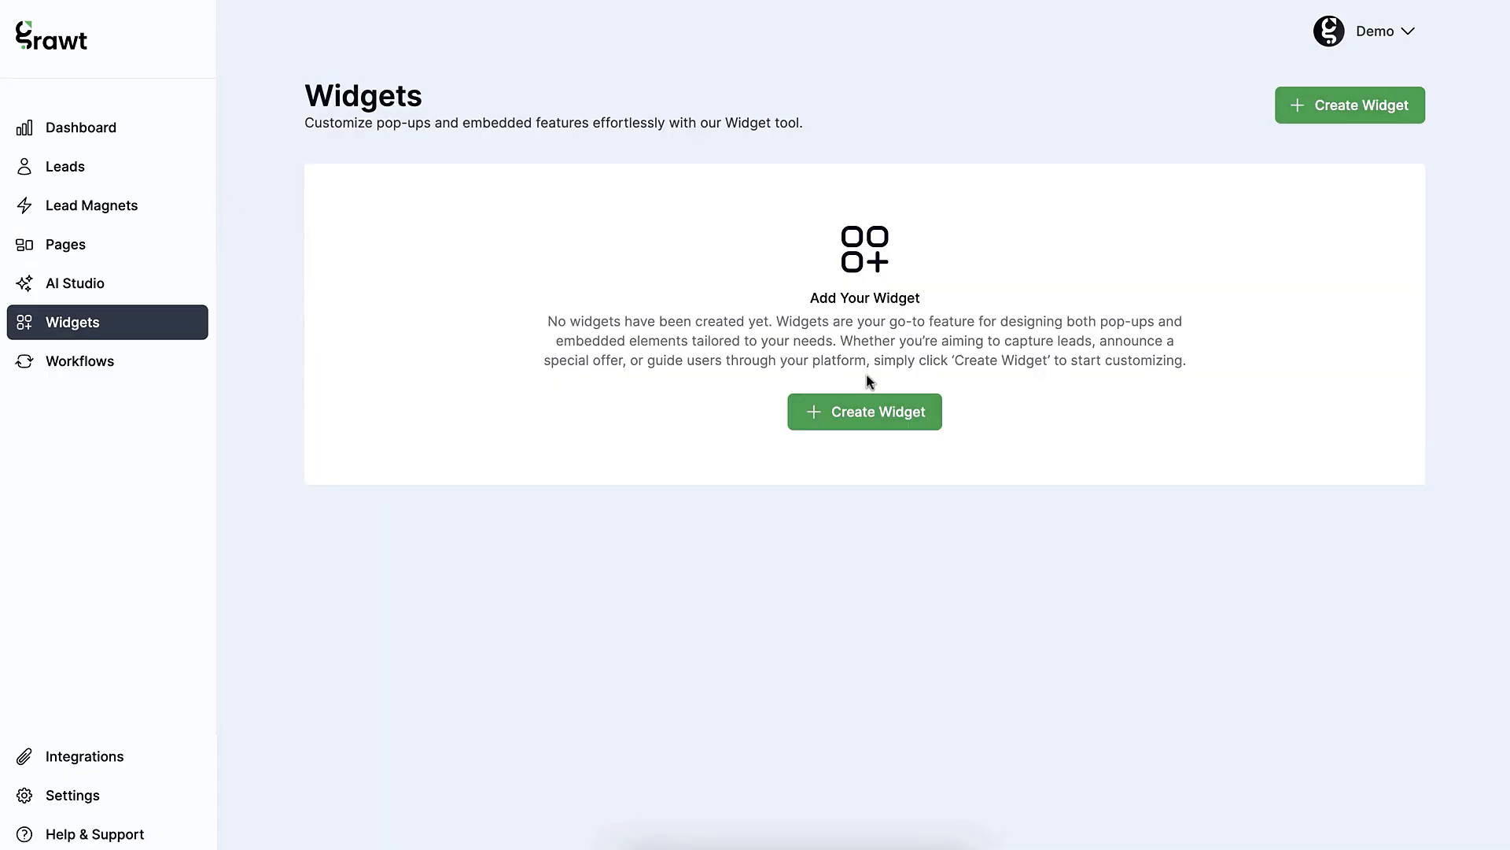
pyautogui.click(866, 410)
pyautogui.click(680, 449)
pyautogui.write('Demo ')
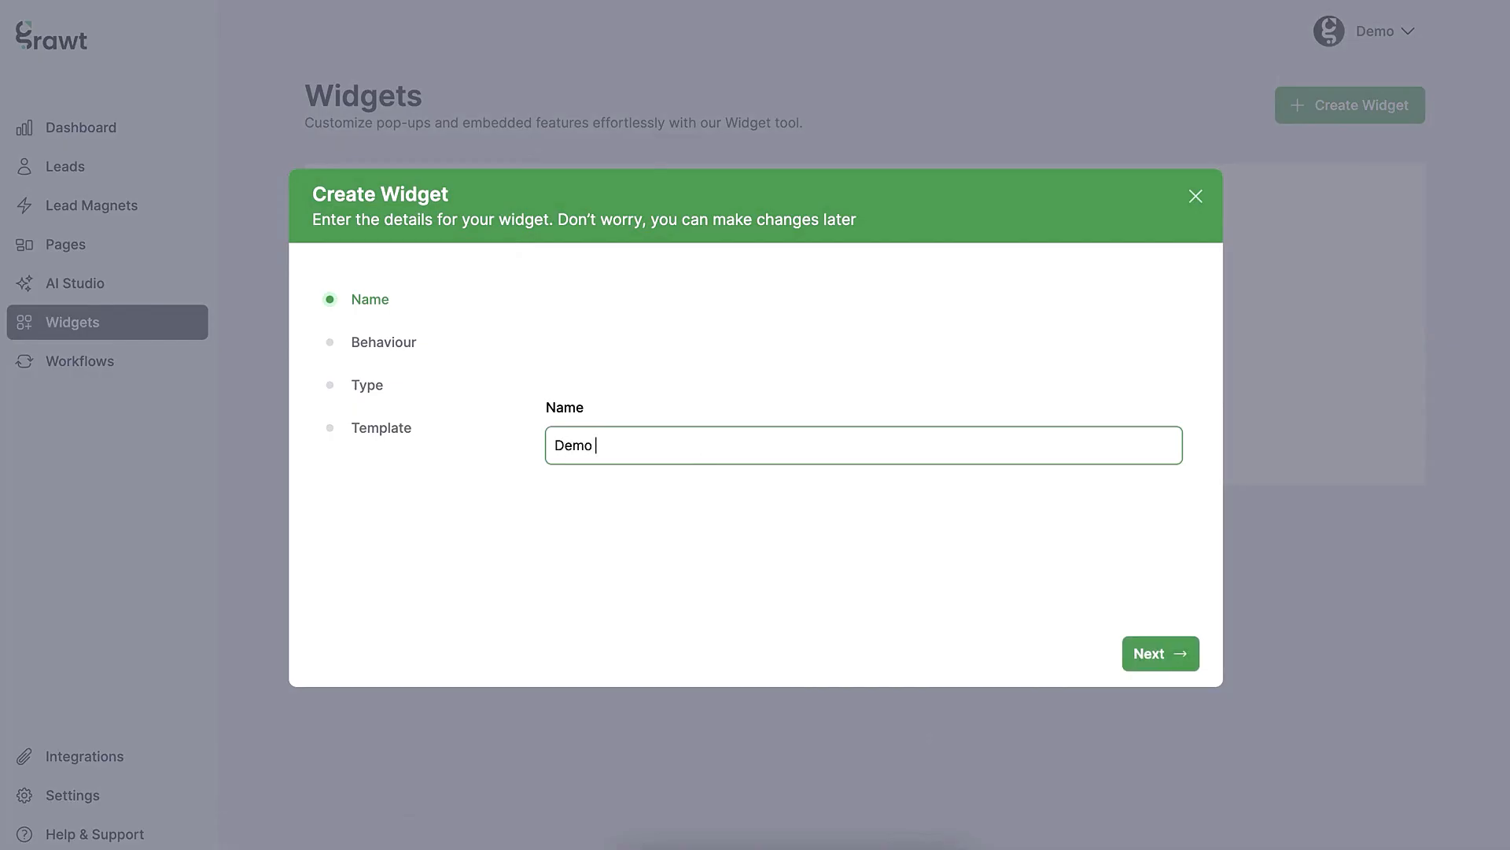
pyautogui.write('Form')
pyautogui.press('Tab')
pyautogui.click(1150, 647)
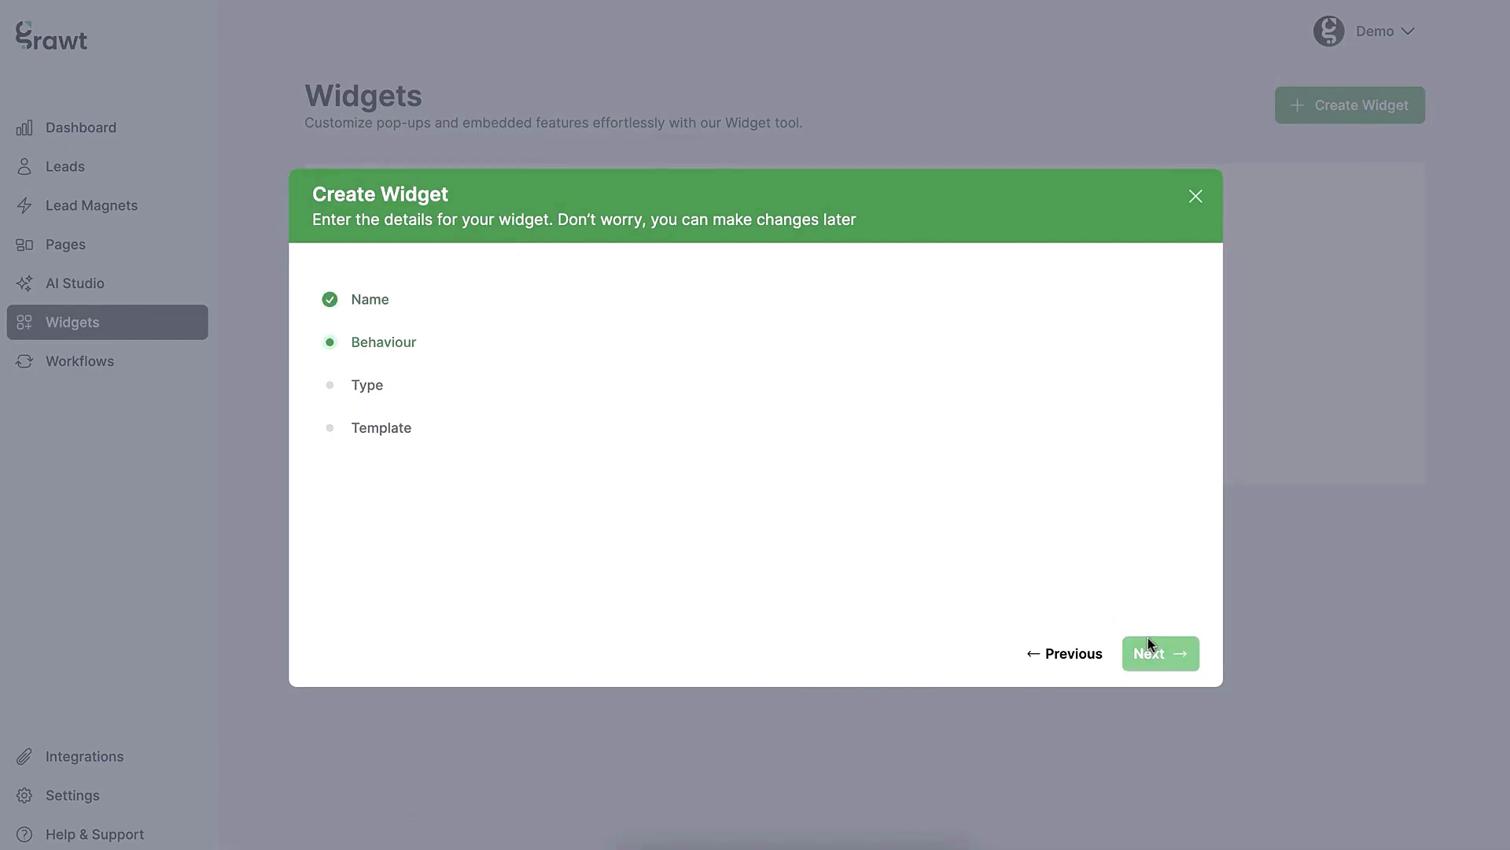
# - Choose a behaviour, the centred popup type and the Black Friday template for the widget, and create it
pyautogui.click(981, 475)
pyautogui.click(1149, 651)
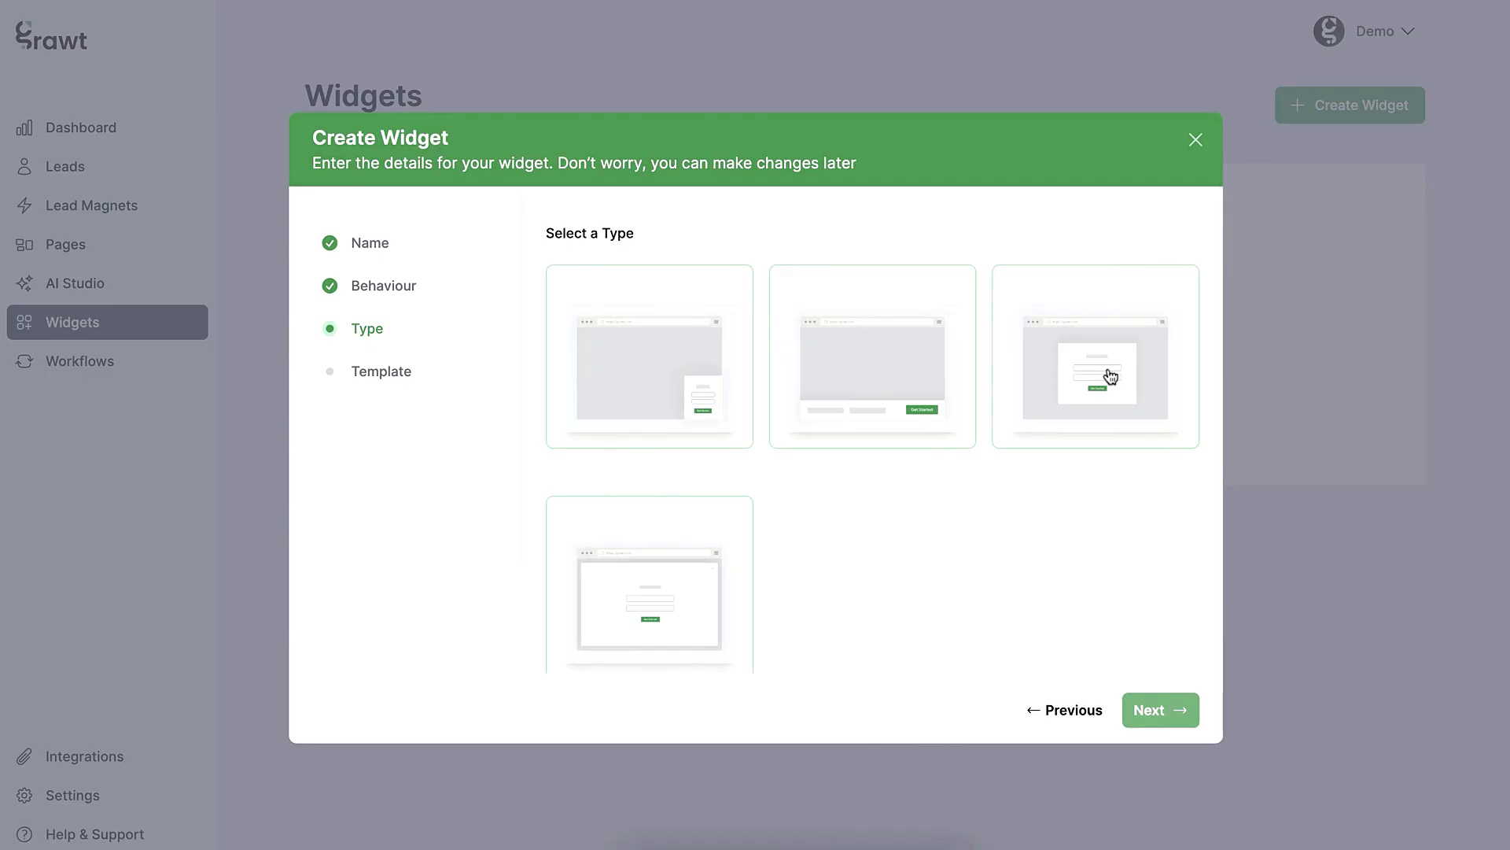
pyautogui.click(1111, 377)
pyautogui.click(1154, 712)
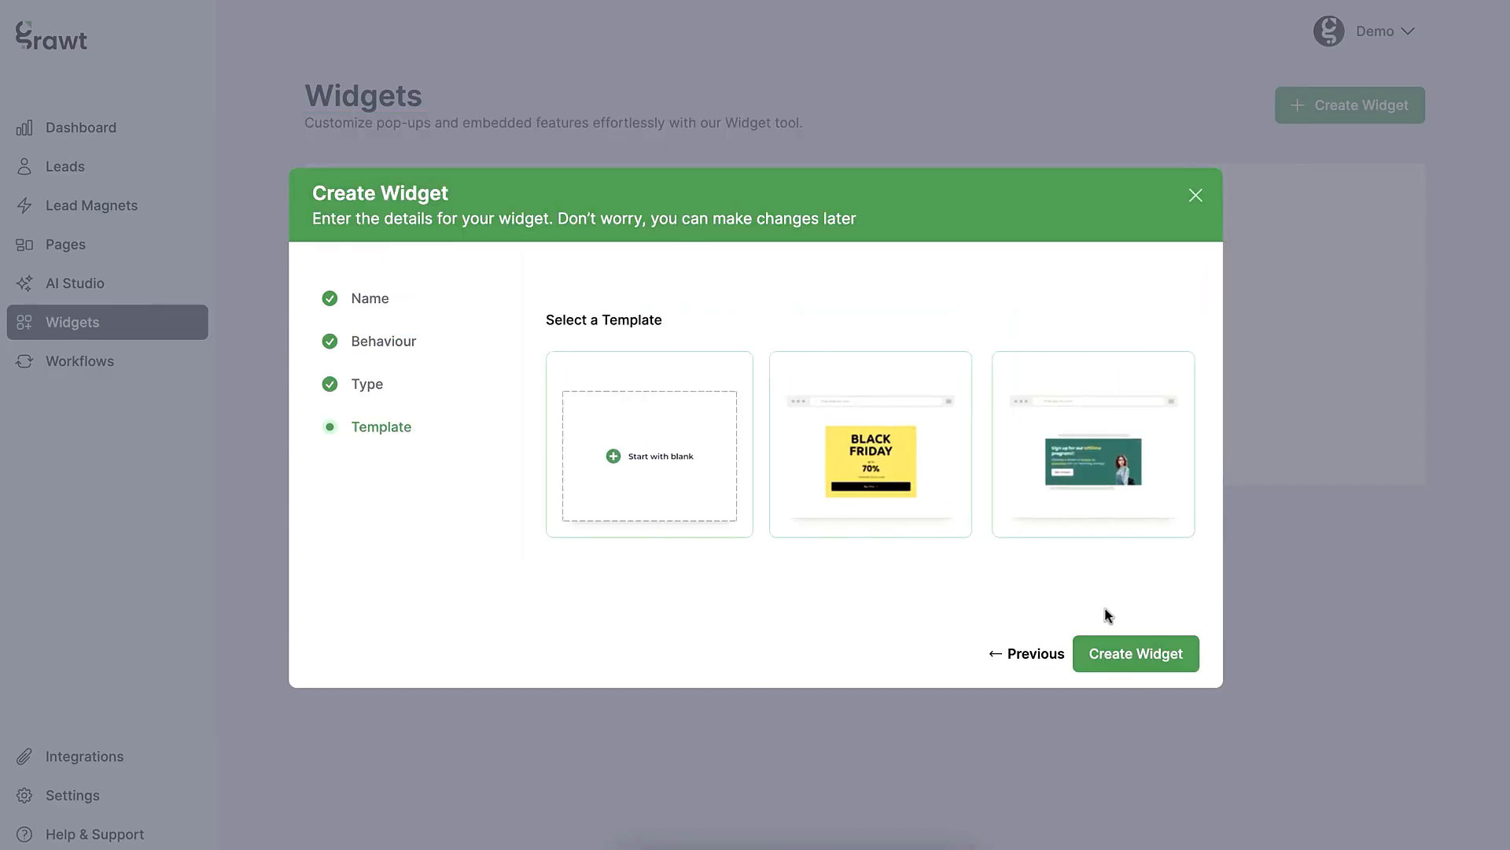
pyautogui.click(863, 493)
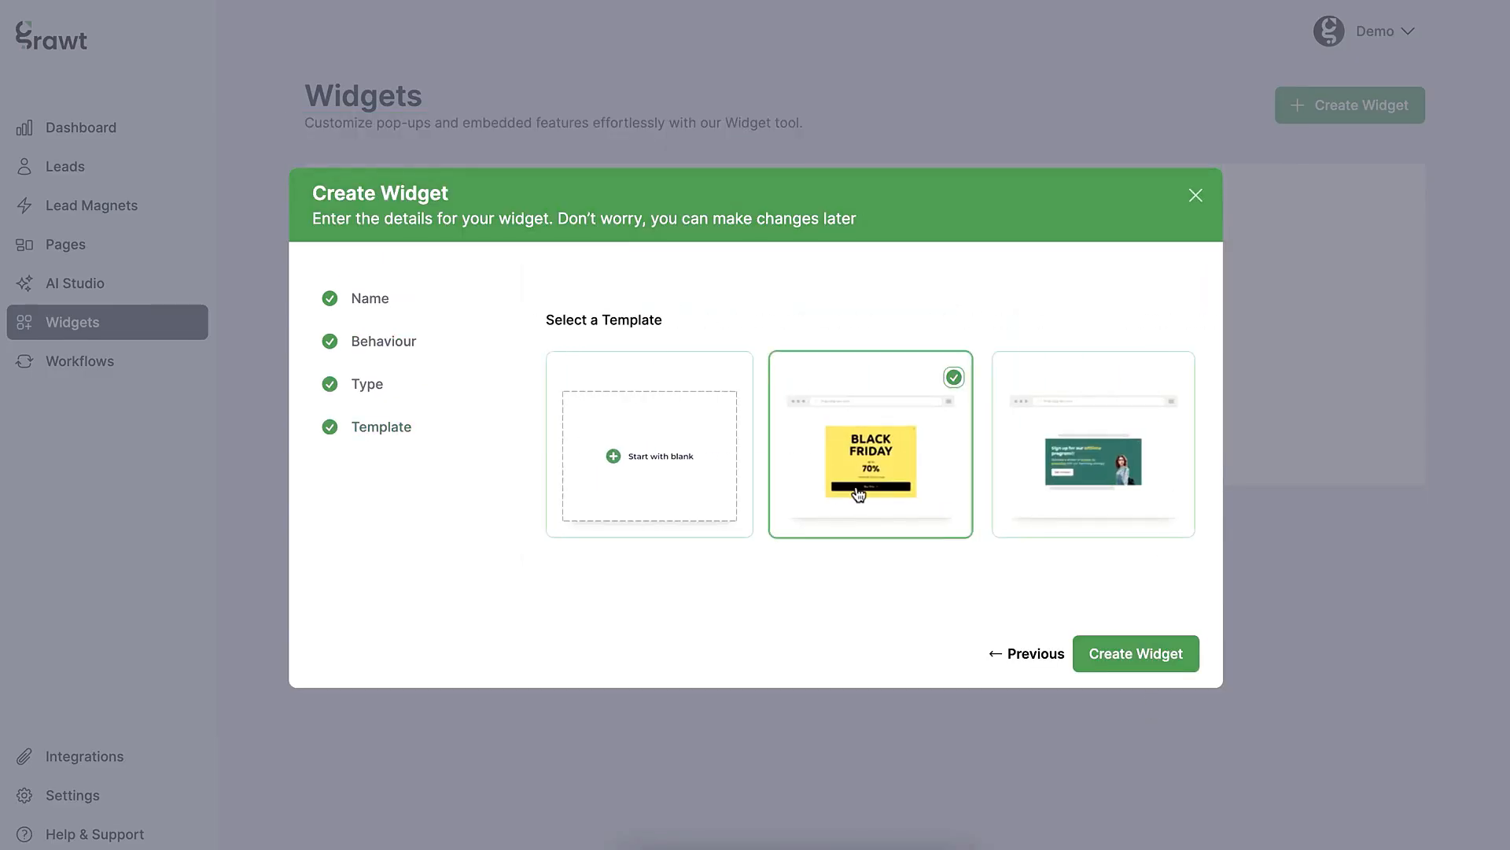
pyautogui.click(1134, 656)
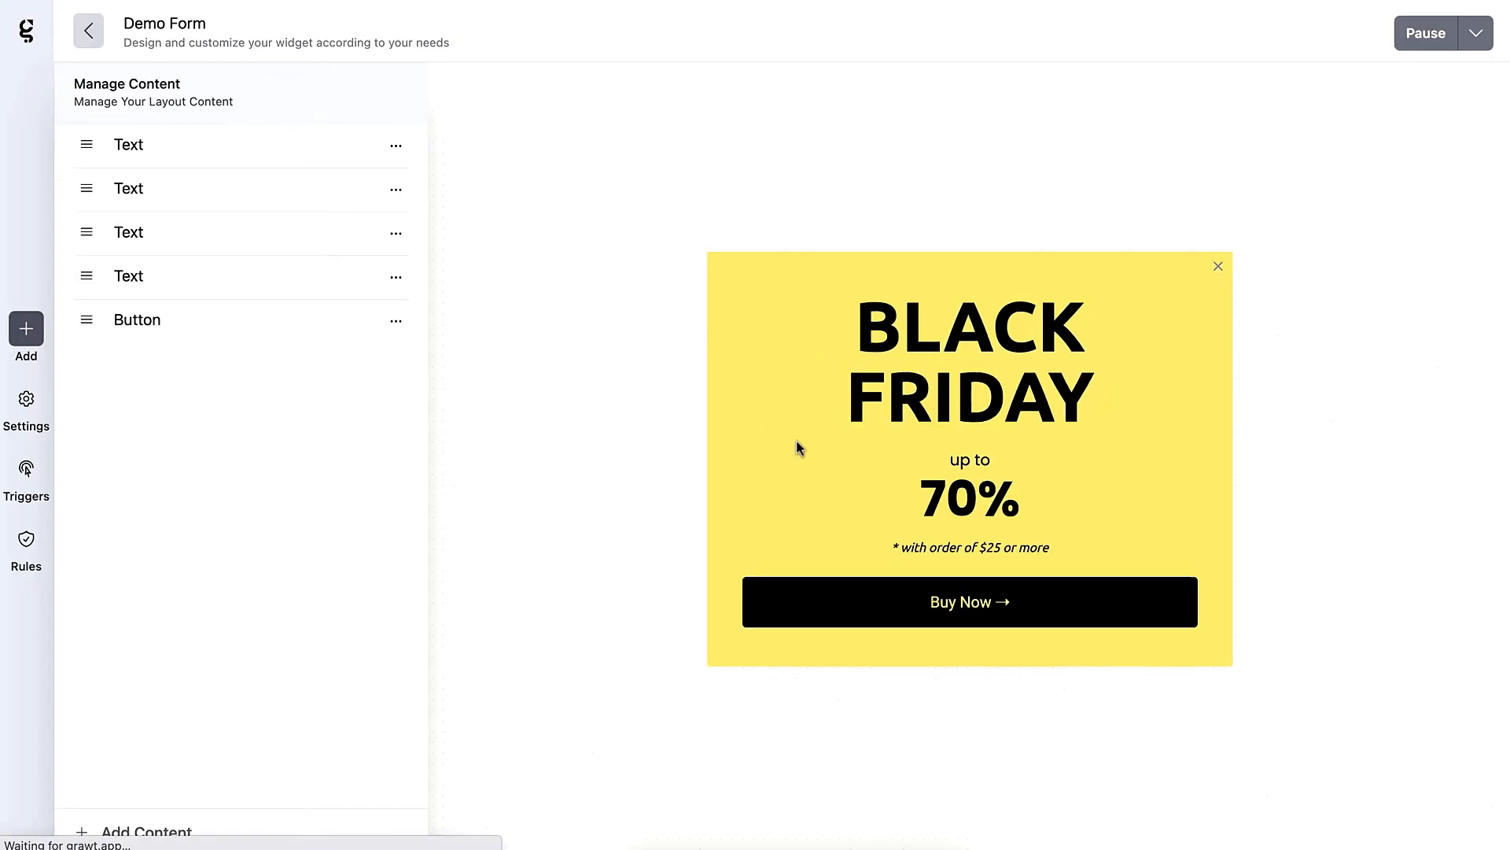
# - Change the widget's background colour to green
pyautogui.click(26, 399)
pyautogui.click(400, 521)
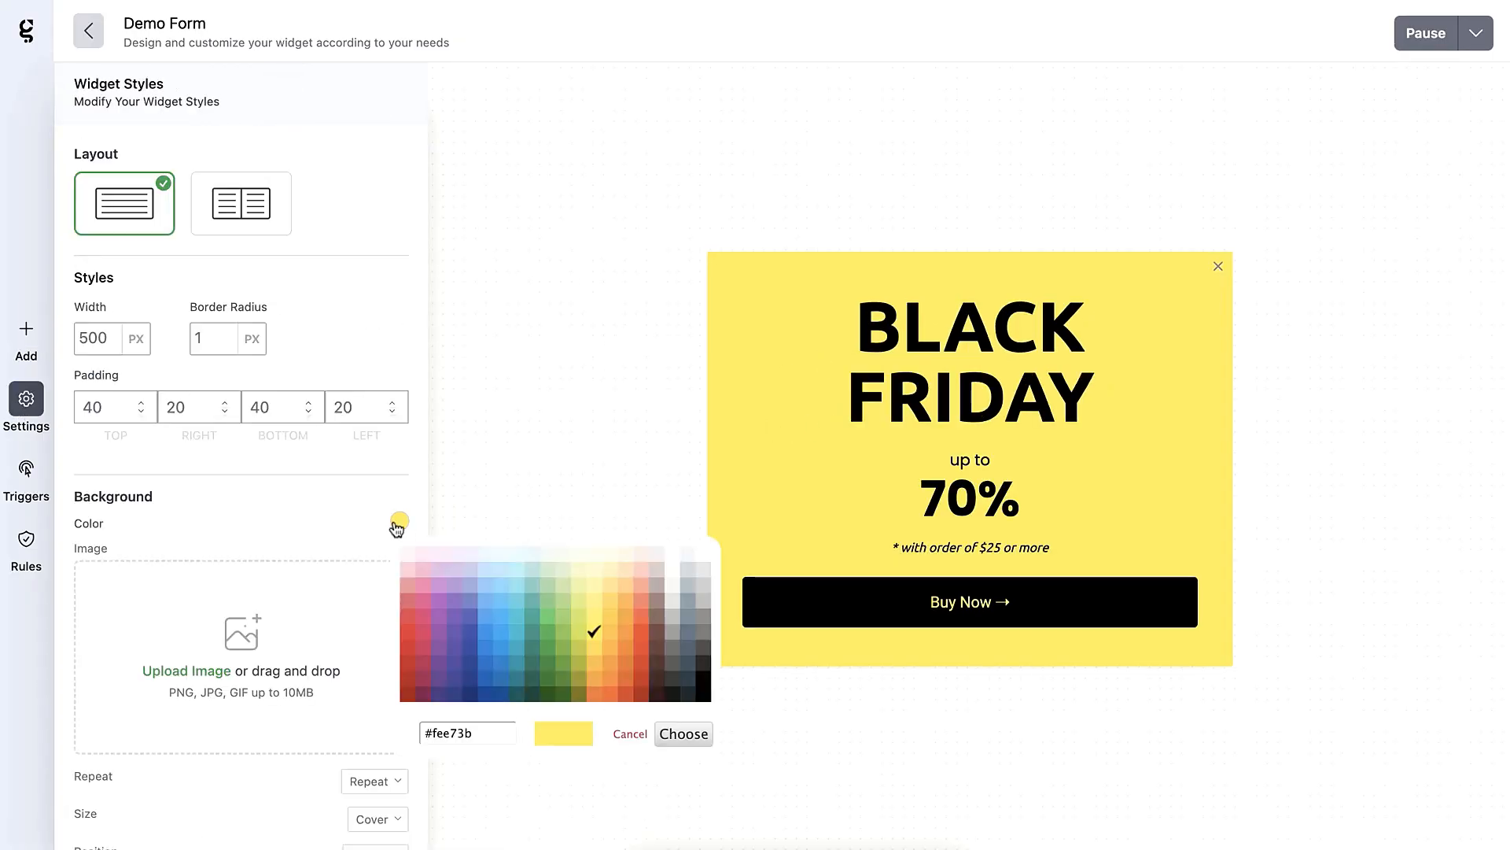
pyautogui.click(549, 637)
pyautogui.click(683, 733)
# - Delete all widget content below the BLACK FRIDAY heading, including the discount texts and the Buy Now button
pyautogui.click(26, 329)
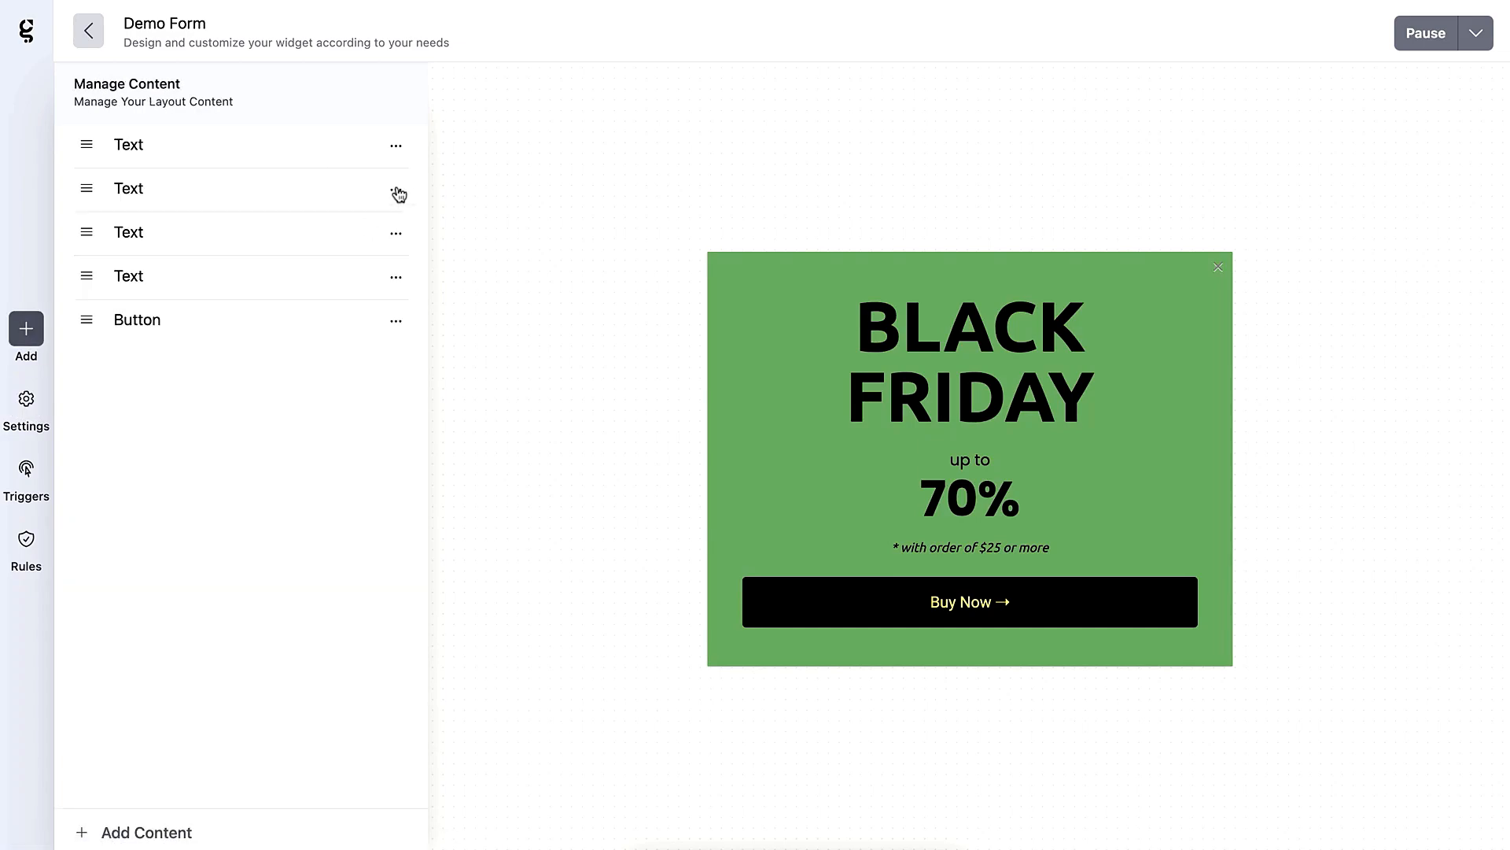
pyautogui.click(396, 189)
pyautogui.click(351, 250)
pyautogui.click(398, 235)
pyautogui.click(350, 293)
pyautogui.click(396, 190)
pyautogui.click(351, 251)
# - Replace the BLACK FRIDAY heading with "The Science Behind Weight Loss: Understanding Calories and Metabolism" and set its font to Playfair Display
pyautogui.click(395, 146)
pyautogui.click(344, 176)
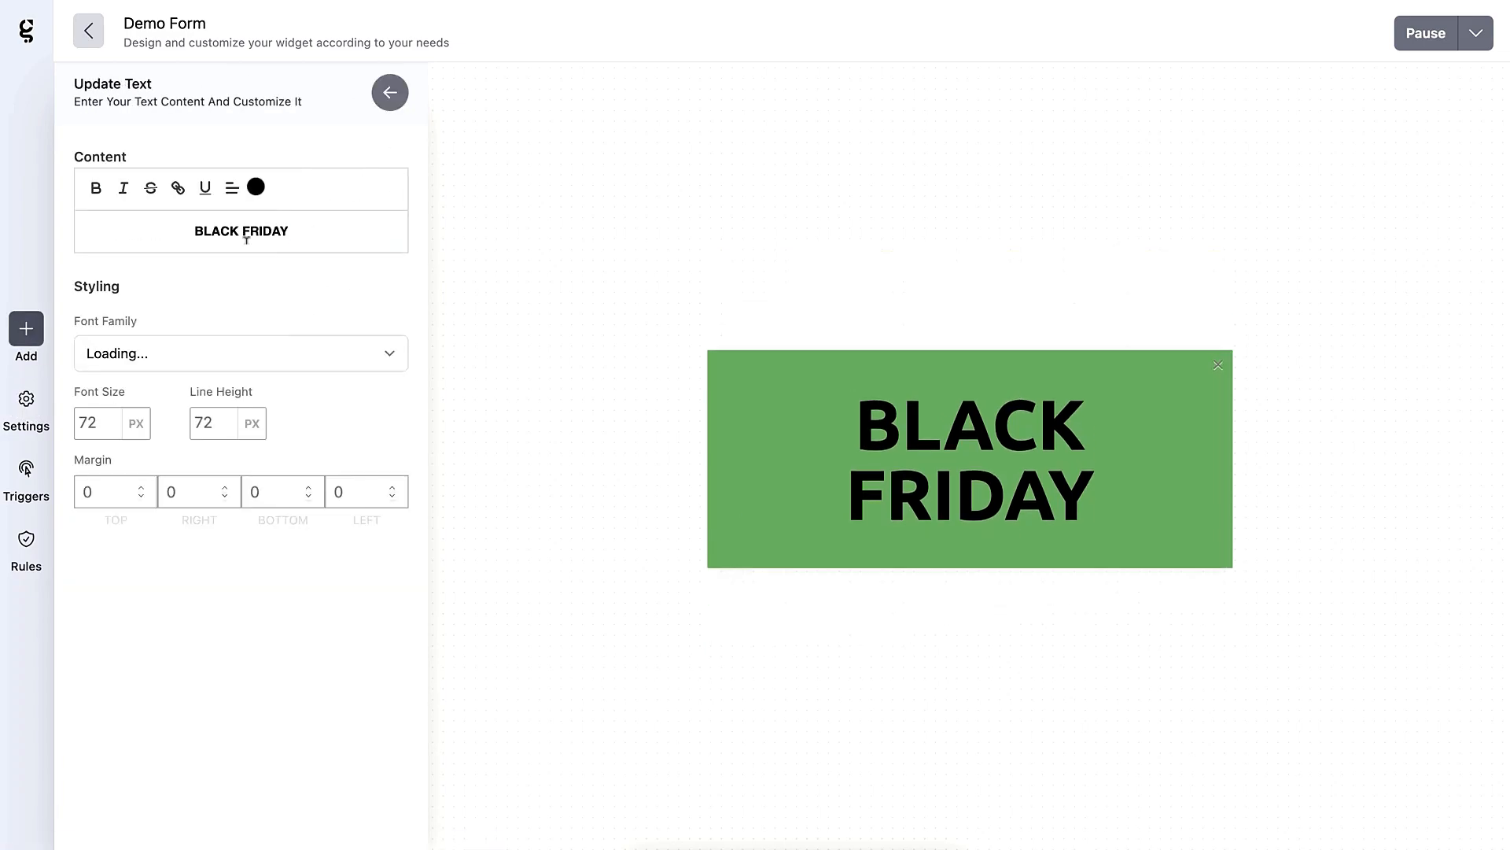
pyautogui.hotkey('ctrl', 'a')
pyautogui.write('The Science Behind Weight Loss: Understanding Calories and Metabolism')
pyautogui.click(323, 375)
pyautogui.write('playfair')
pyautogui.press('Return')
# - Make "Understanding Calories and Metabolism" bold and reduce the heading's font size in the widget
pyautogui.moveTo(293, 231); pyautogui.dragTo(312, 250)
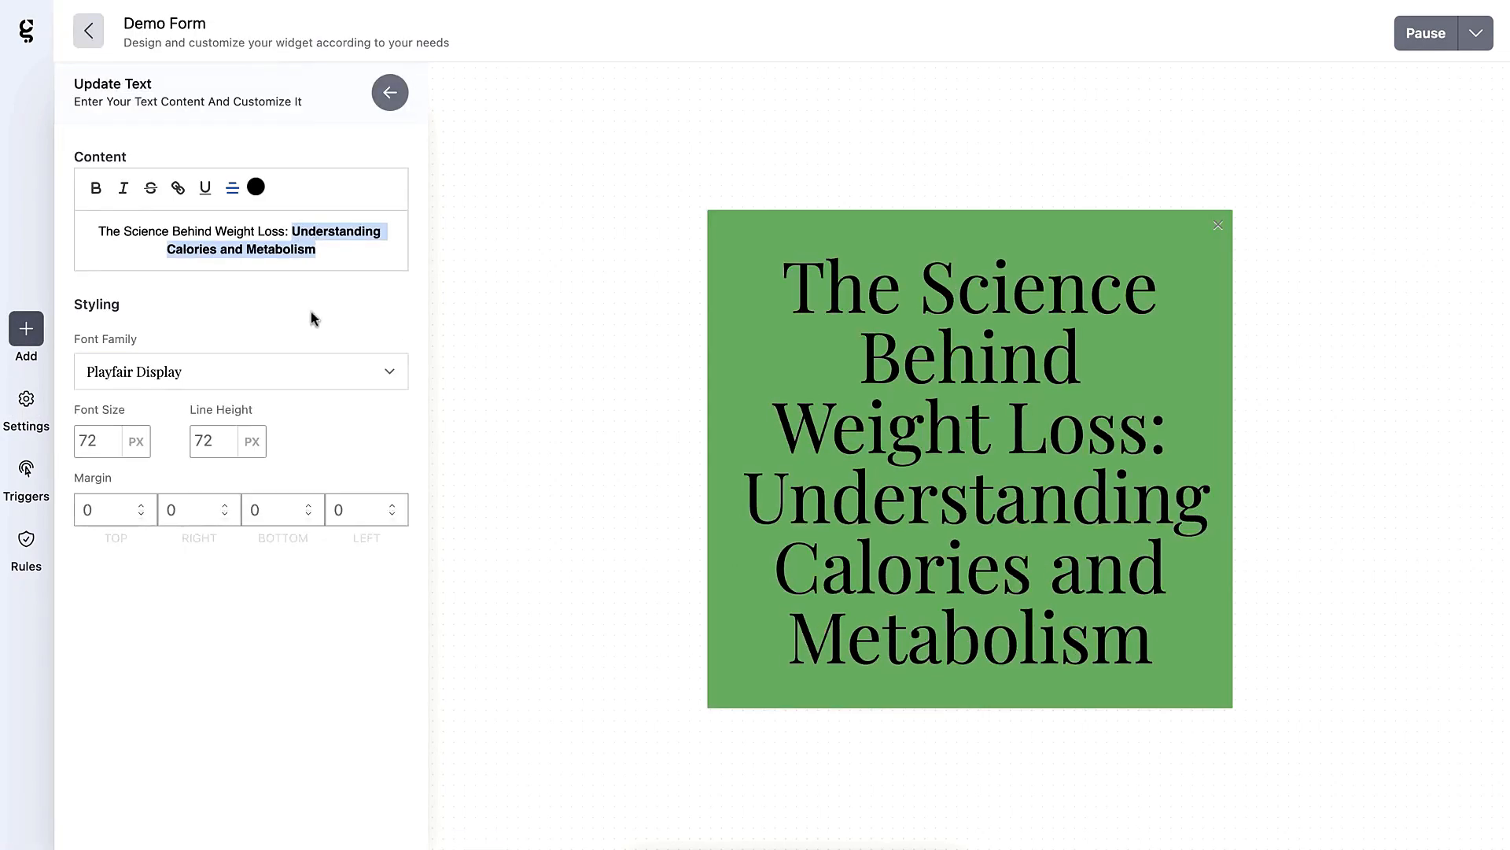
pyautogui.hotkey('ctrl', 'b')
pyautogui.click(377, 97)
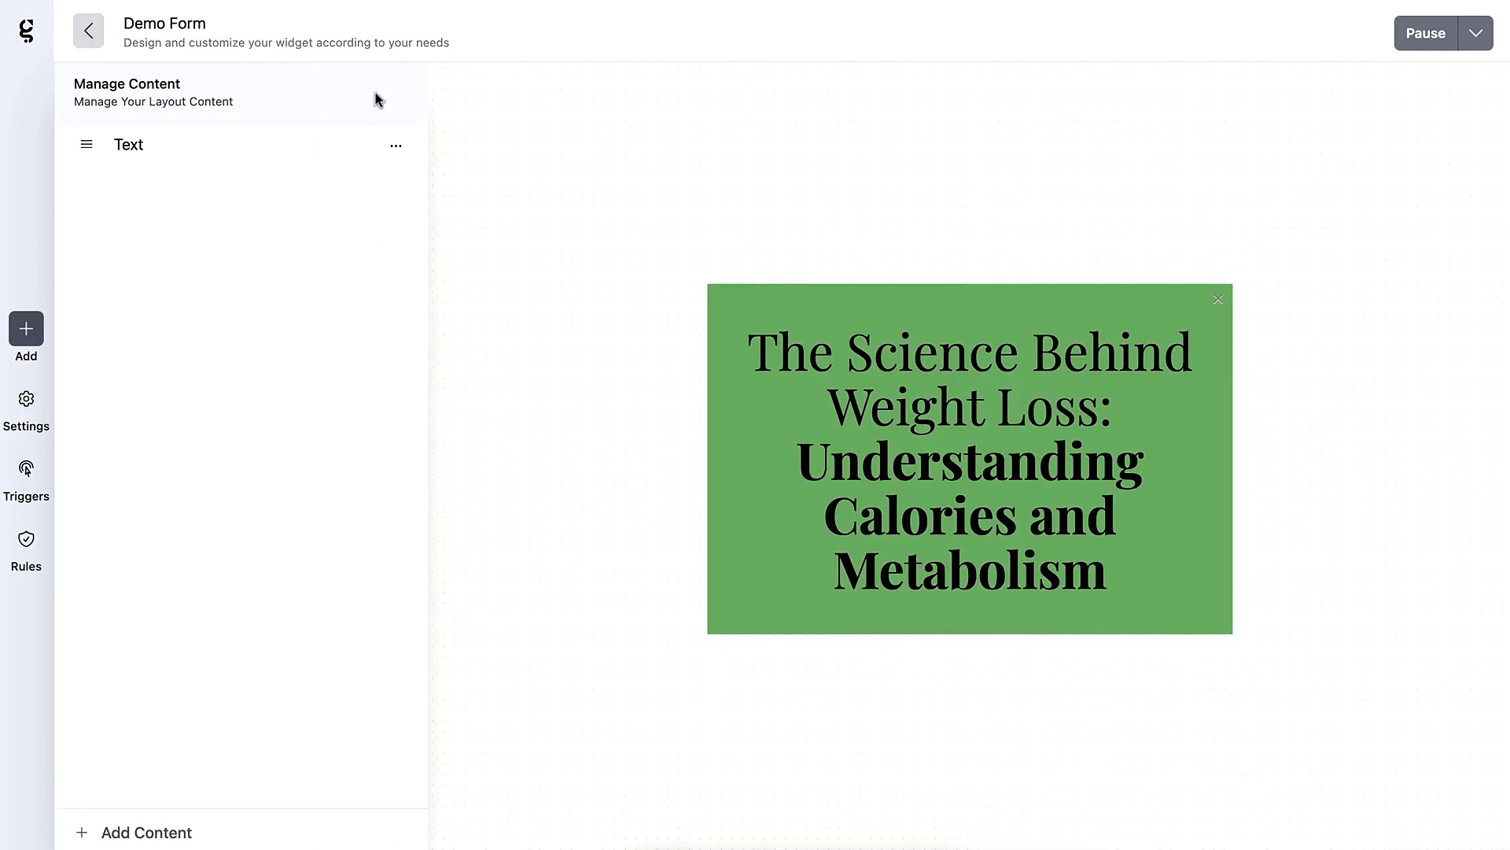
# - Add a form to the widget with First Name and Last Name fields in separate rows below Email
pyautogui.click(152, 839)
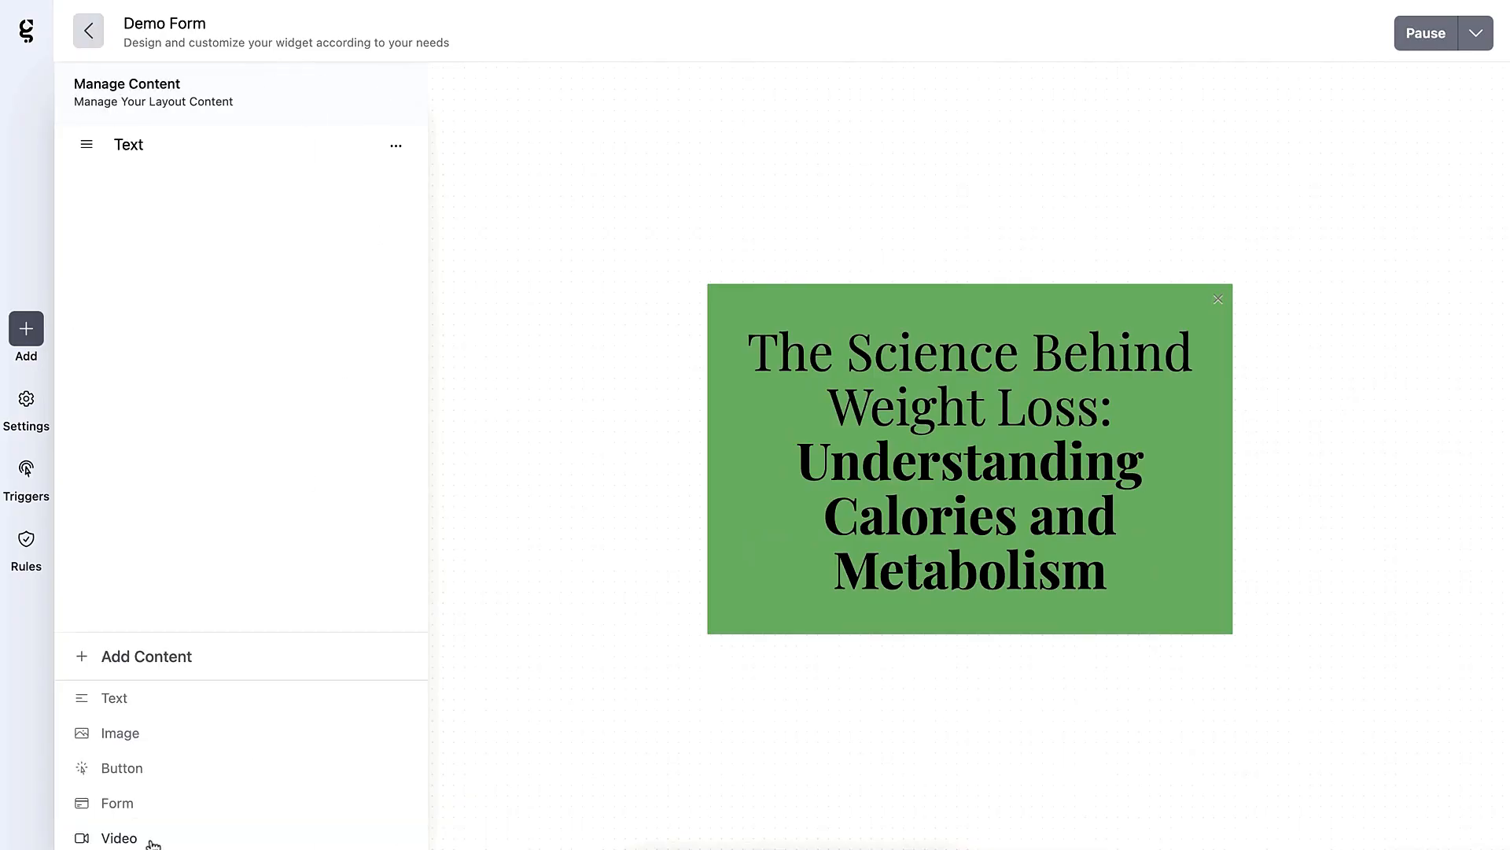
pyautogui.click(134, 804)
pyautogui.click(221, 304)
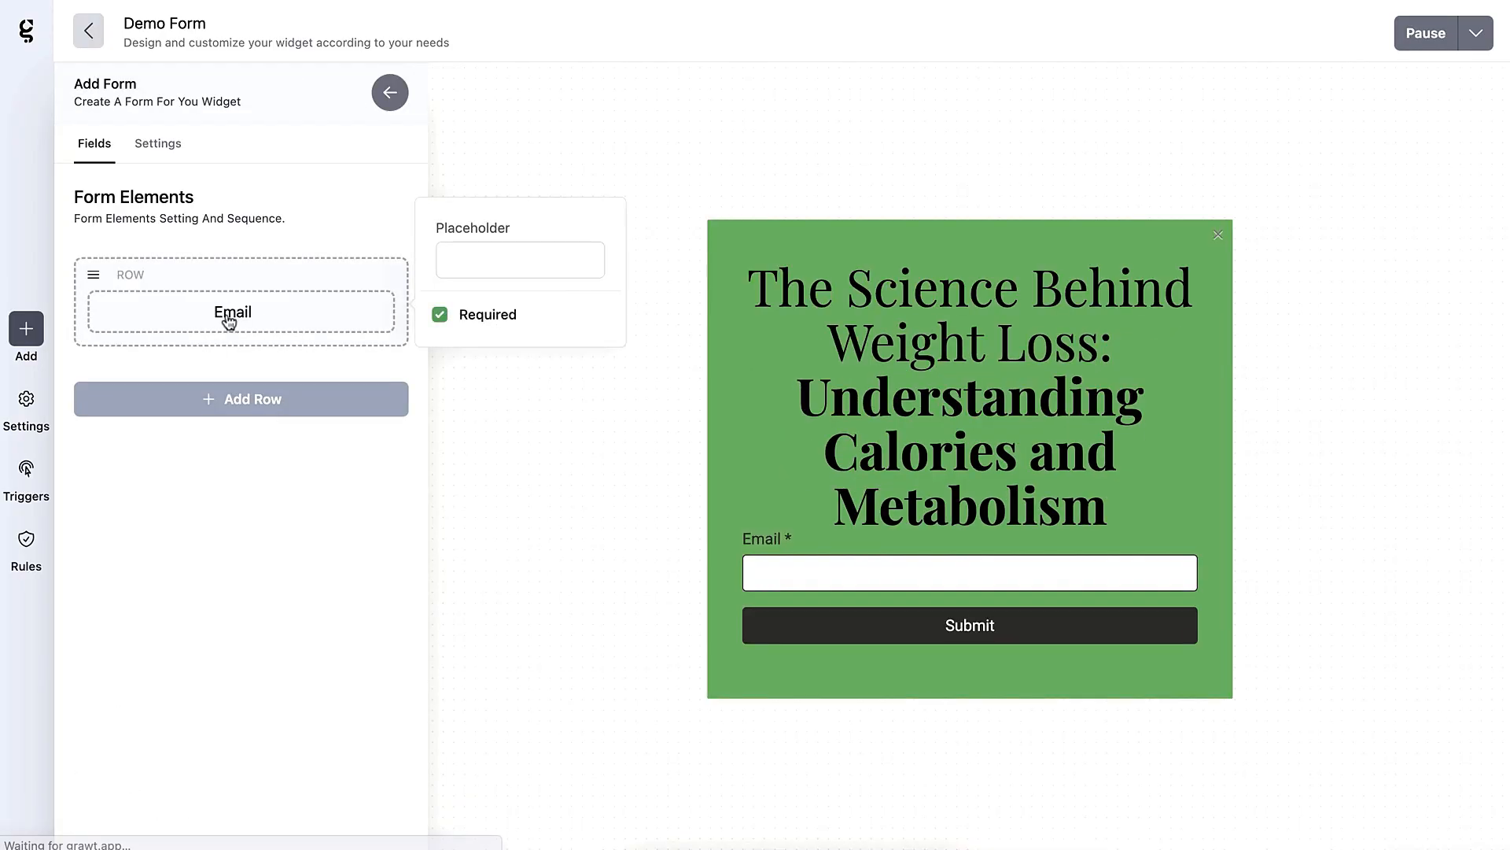
pyautogui.click(241, 399)
pyautogui.click(230, 425)
pyautogui.click(151, 805)
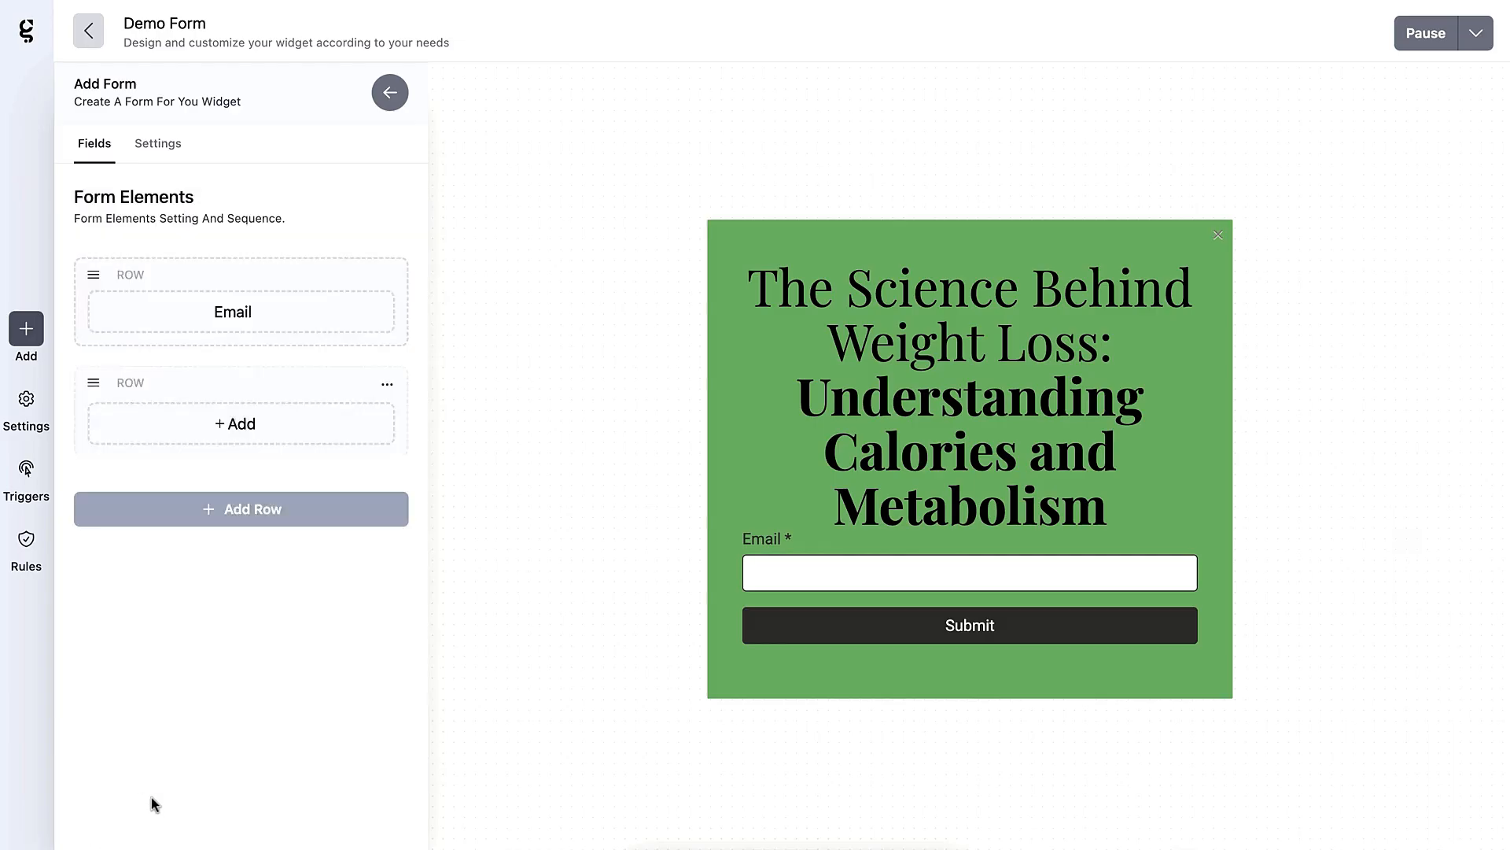
pyautogui.click(209, 511)
pyautogui.click(220, 555)
pyautogui.click(153, 841)
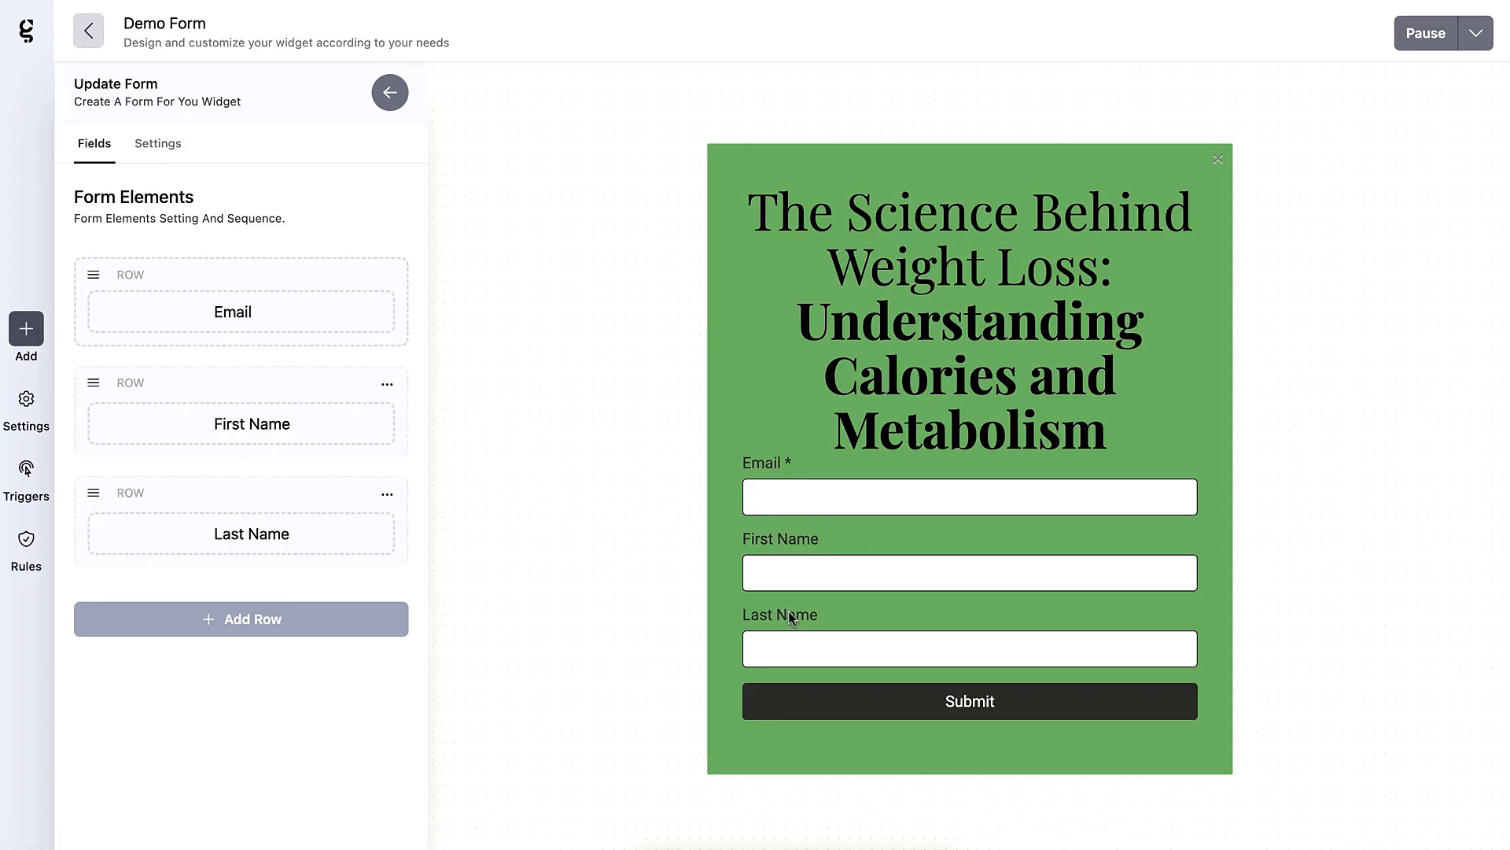
# - Add a lead field labelled "Phone" with the field type Text in Leads Management
pyautogui.click(88, 31)
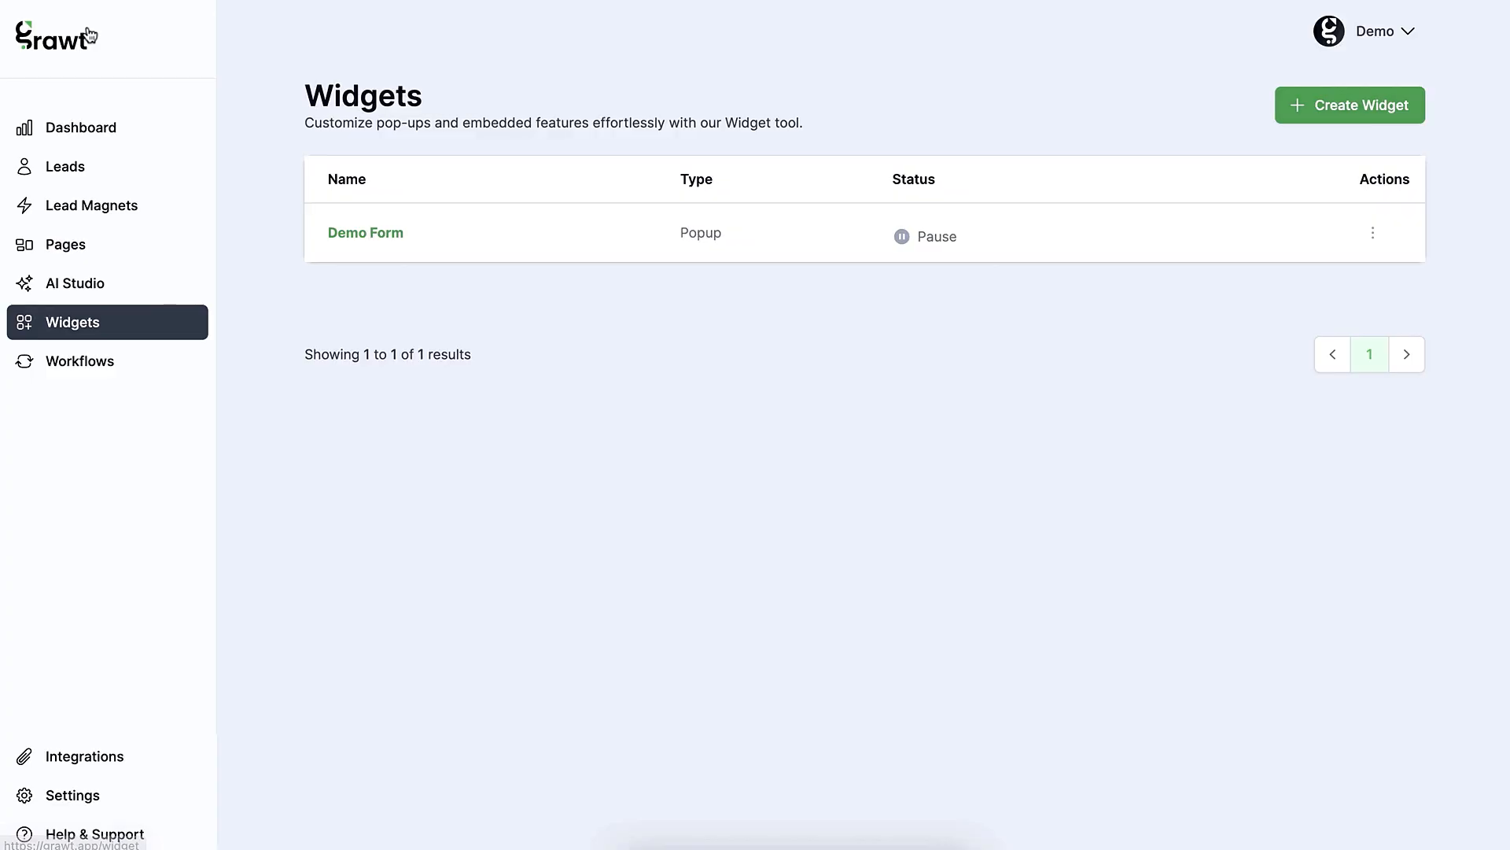
pyautogui.click(65, 169)
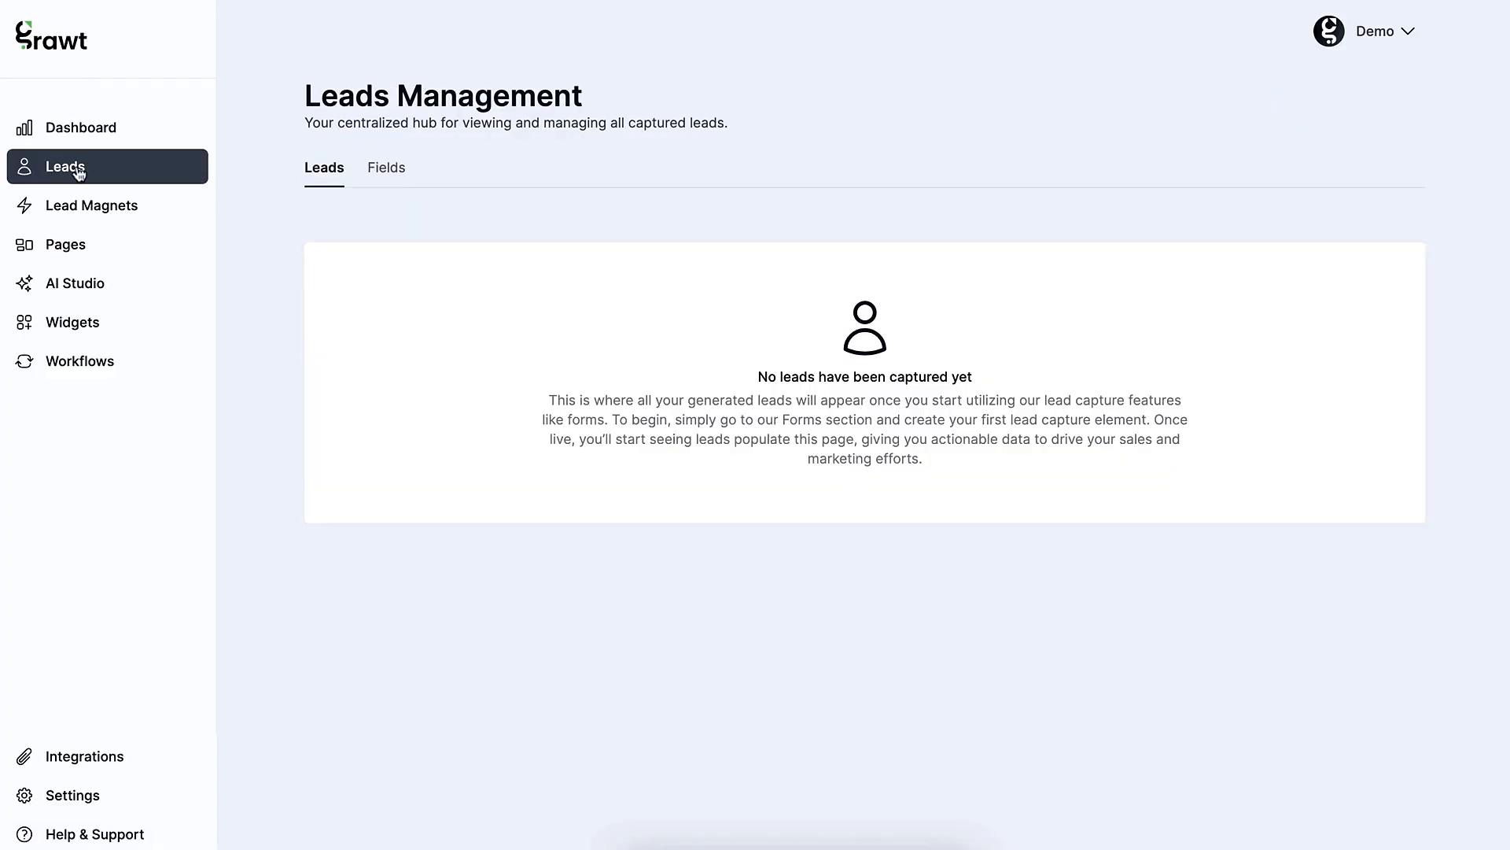
pyautogui.click(398, 173)
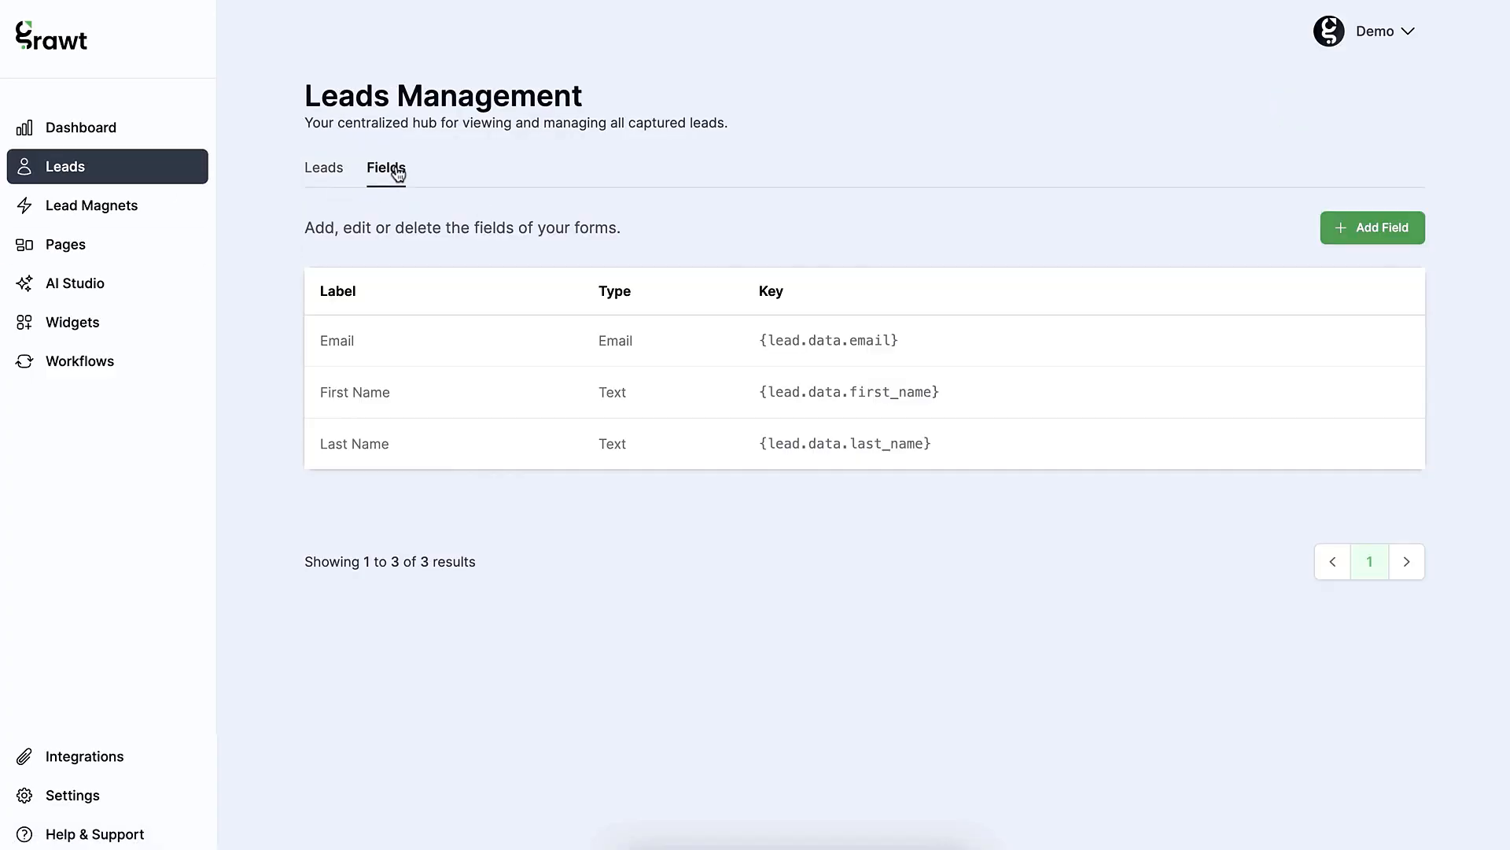
pyautogui.click(1370, 229)
pyautogui.click(1196, 167)
pyautogui.write('Phone')
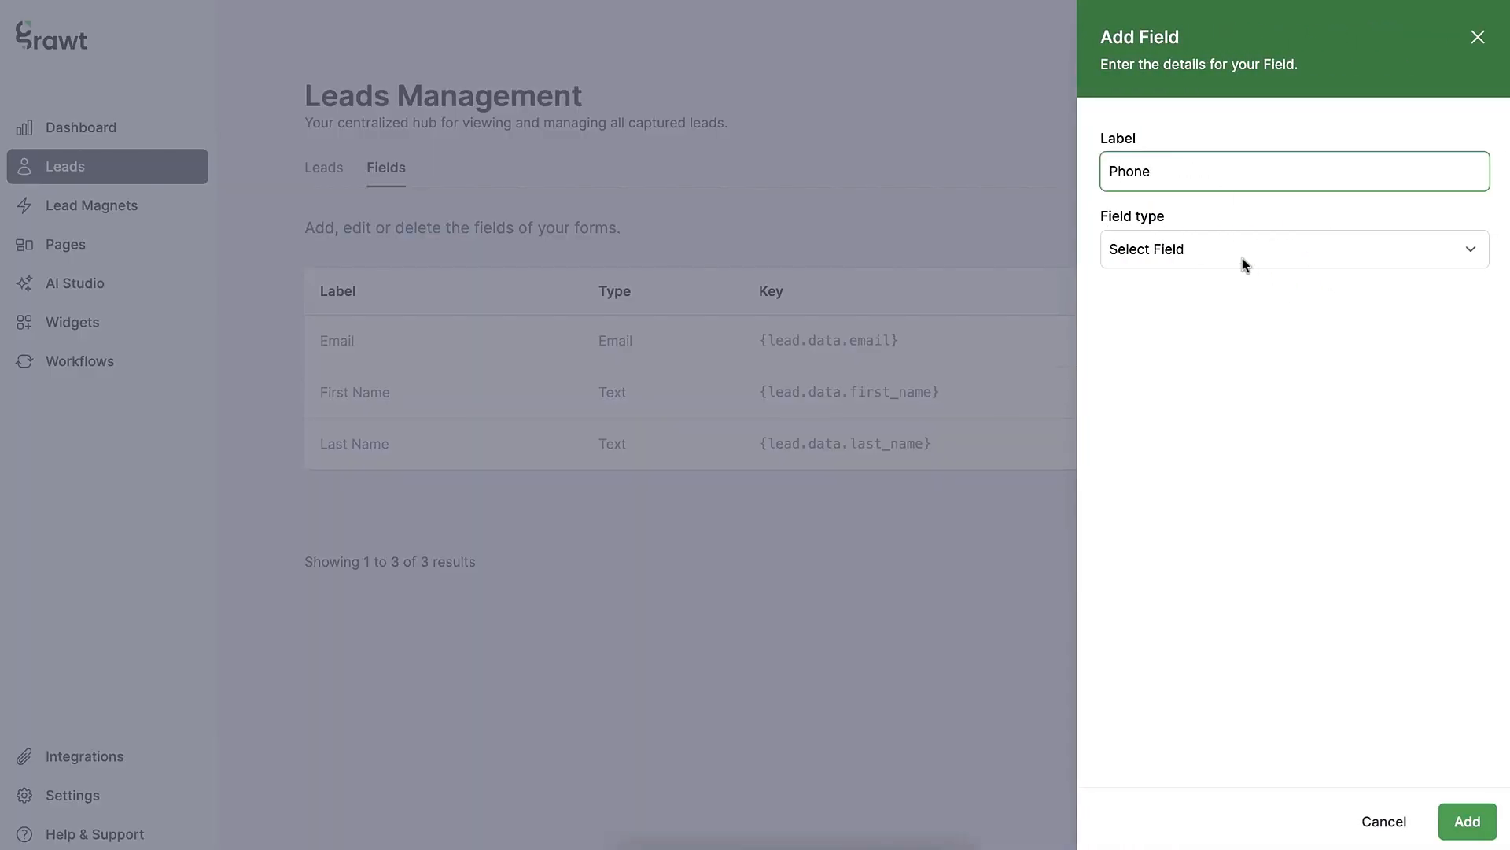
pyautogui.click(1243, 258)
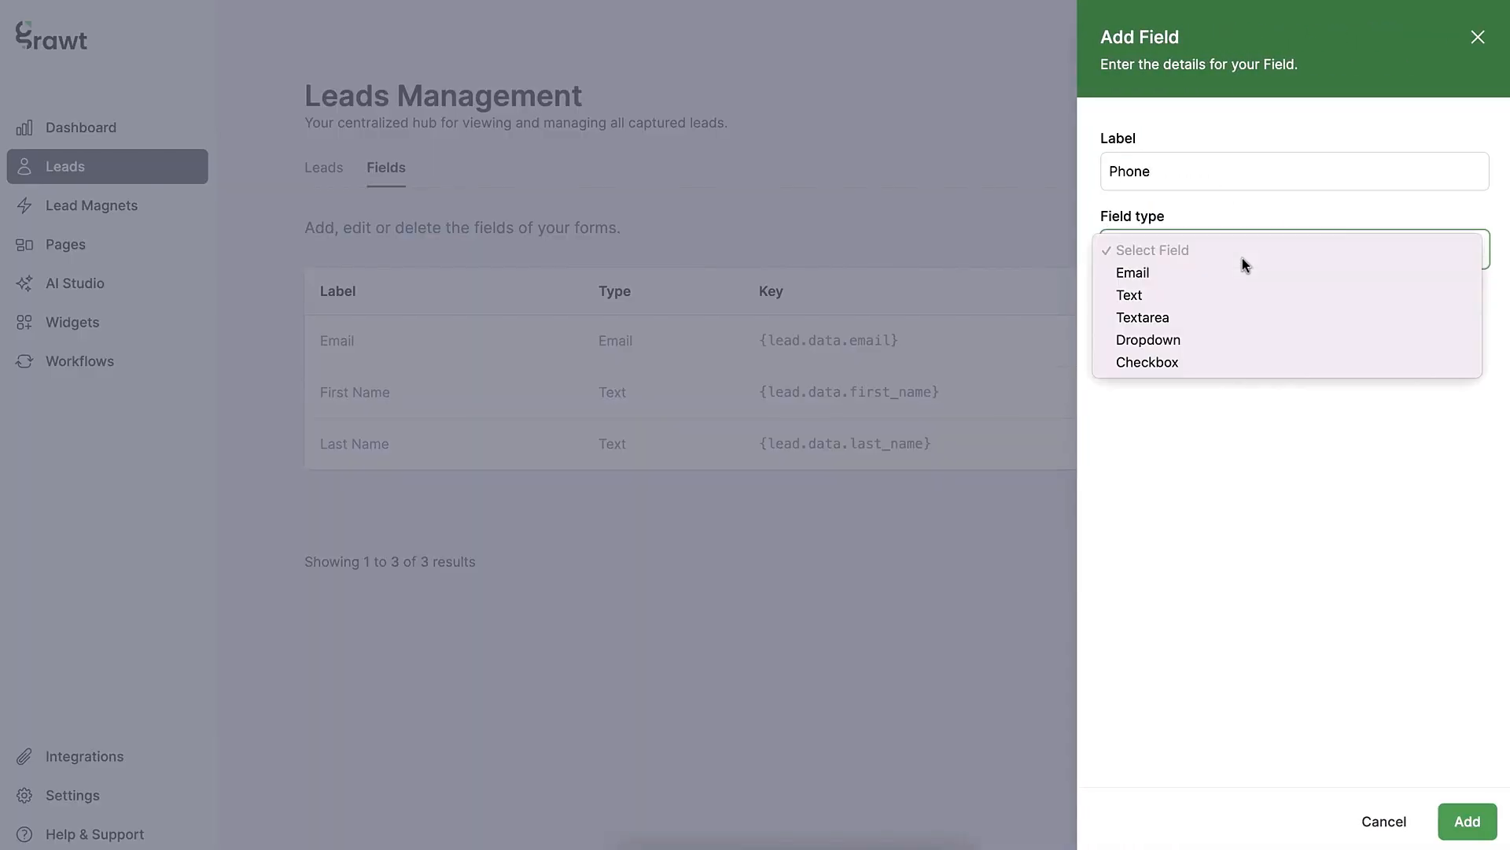
pyautogui.click(1186, 295)
pyautogui.click(1464, 822)
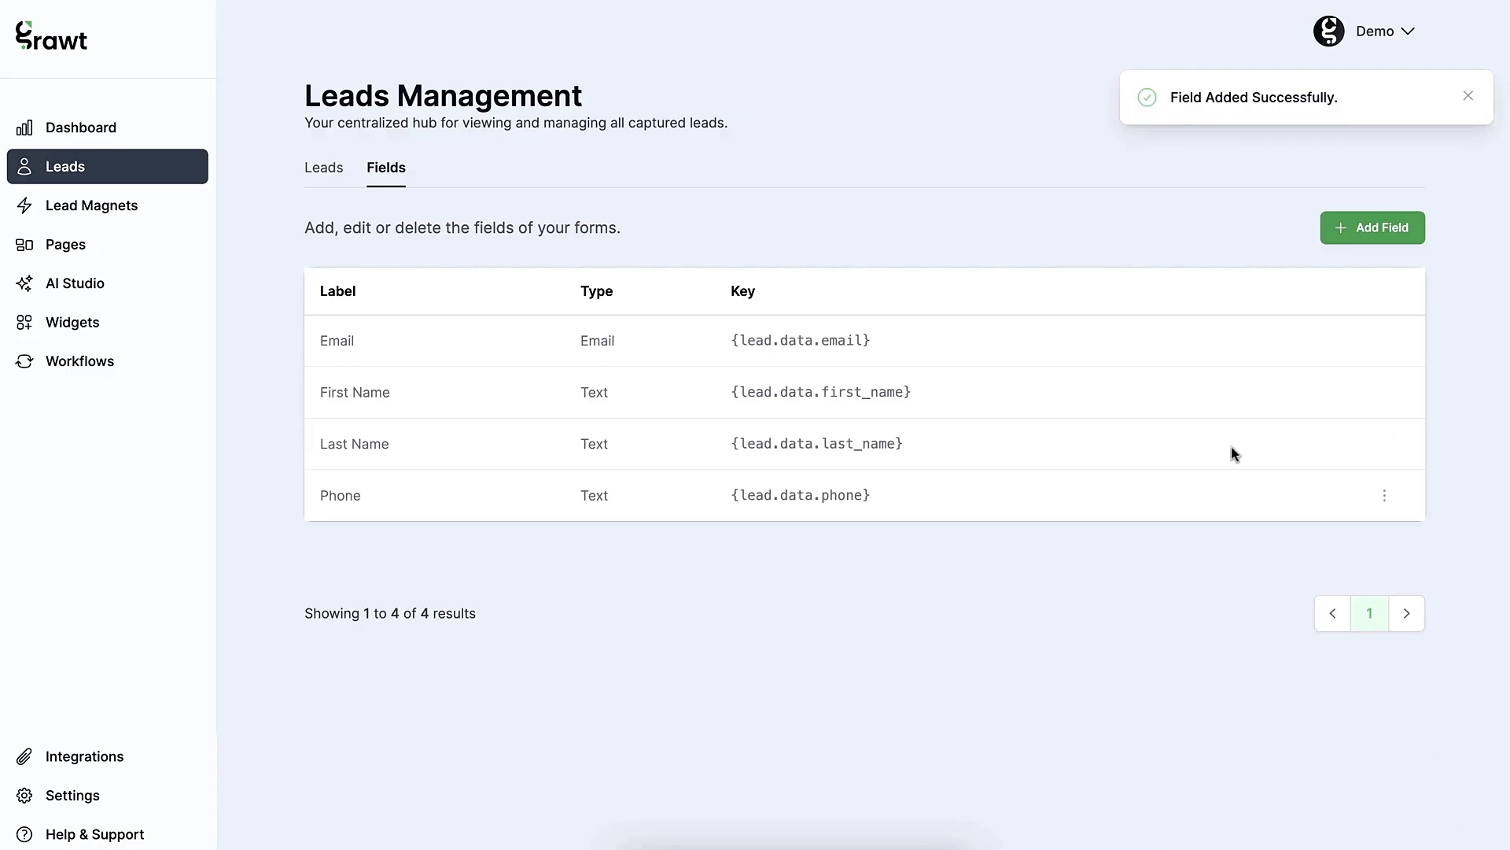
# - Add a row with the Phone field to the form in the Demo Form widget and move the Email row below it
pyautogui.click(73, 322)
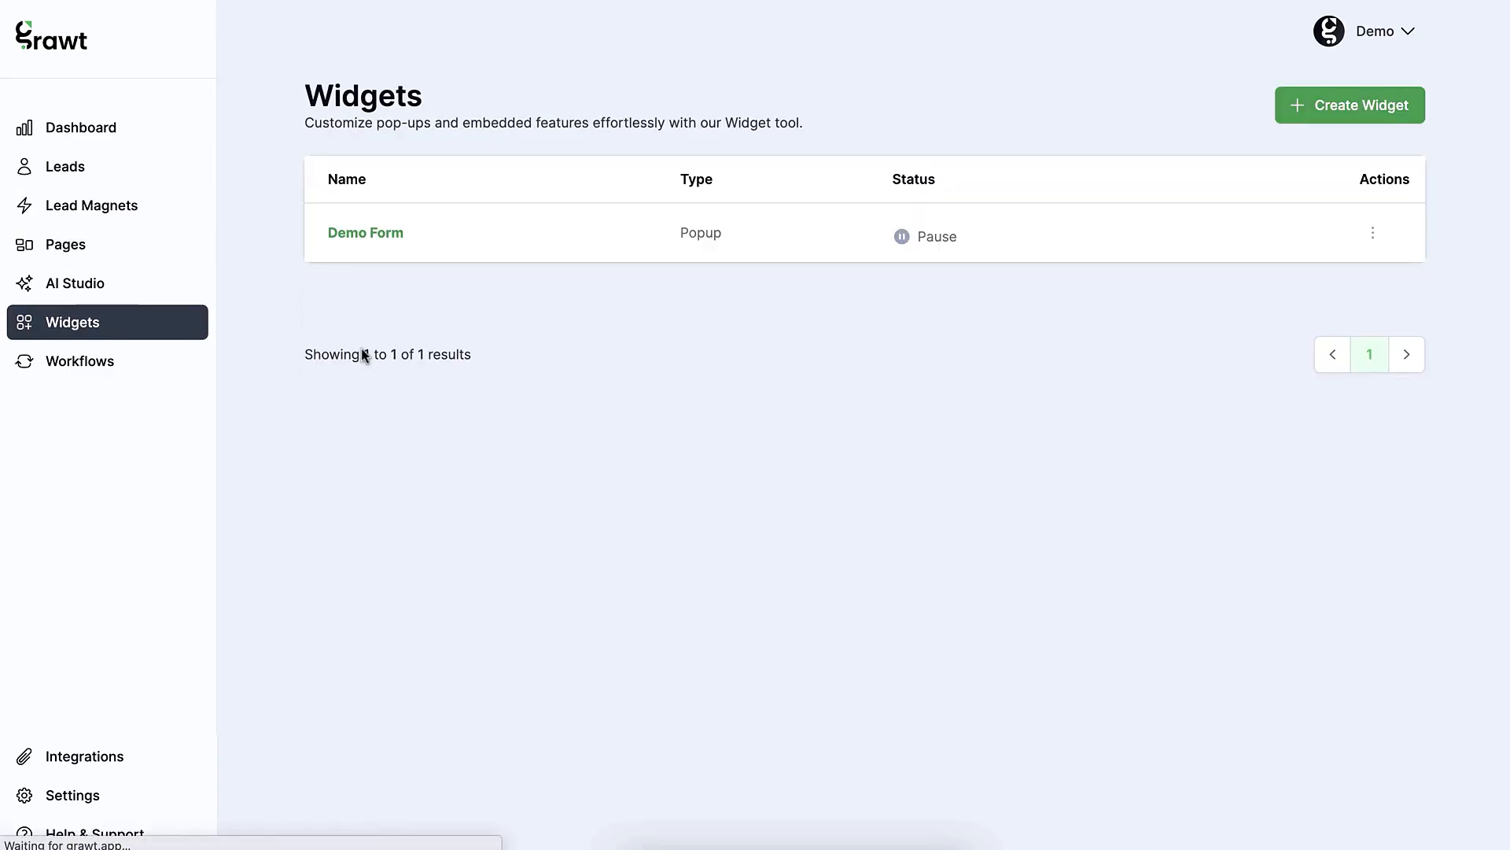
pyautogui.click(357, 236)
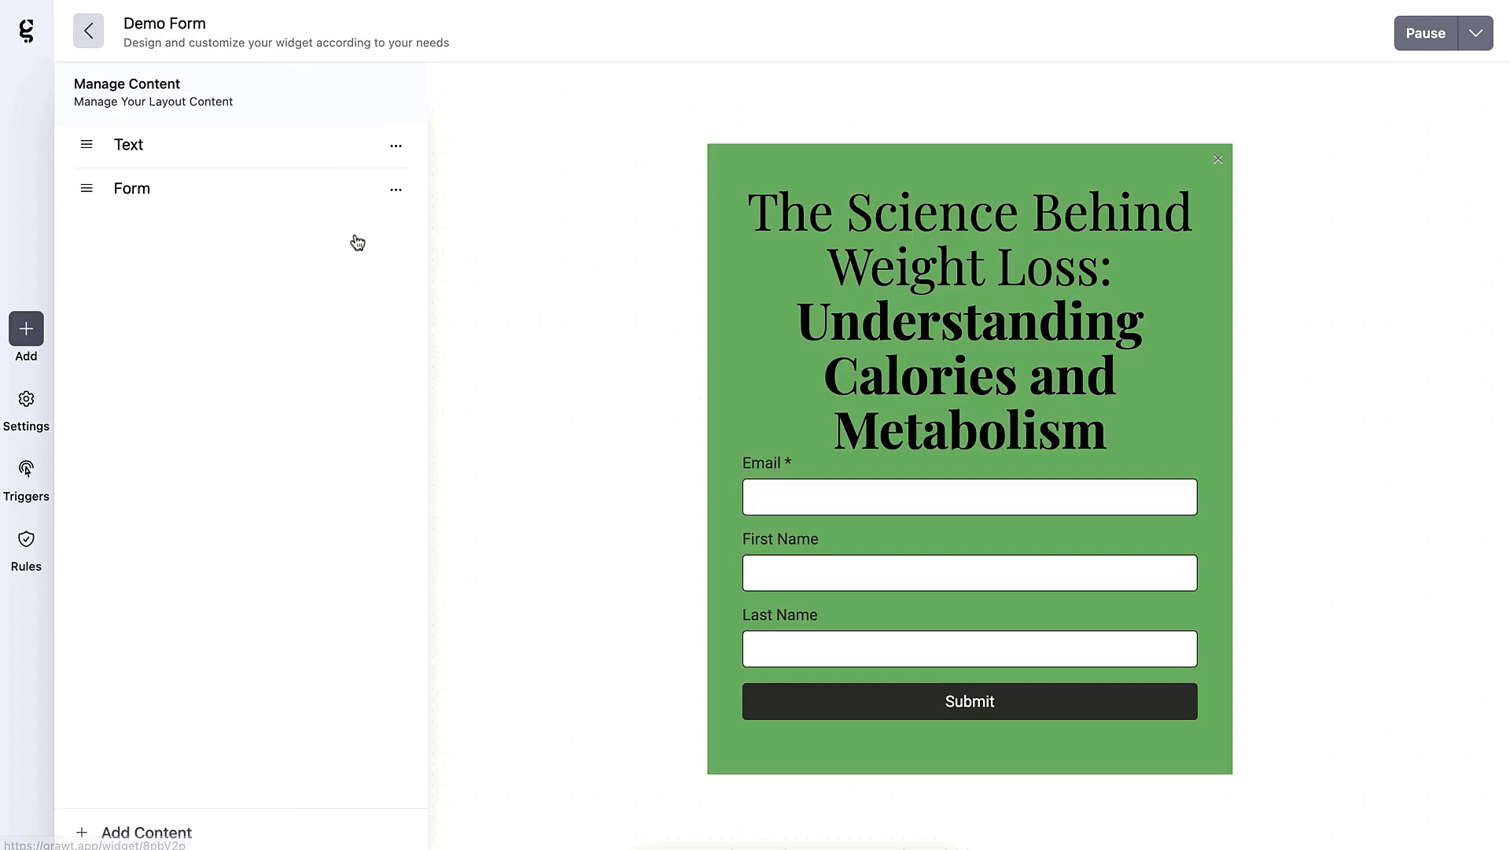
pyautogui.click(397, 191)
pyautogui.click(381, 214)
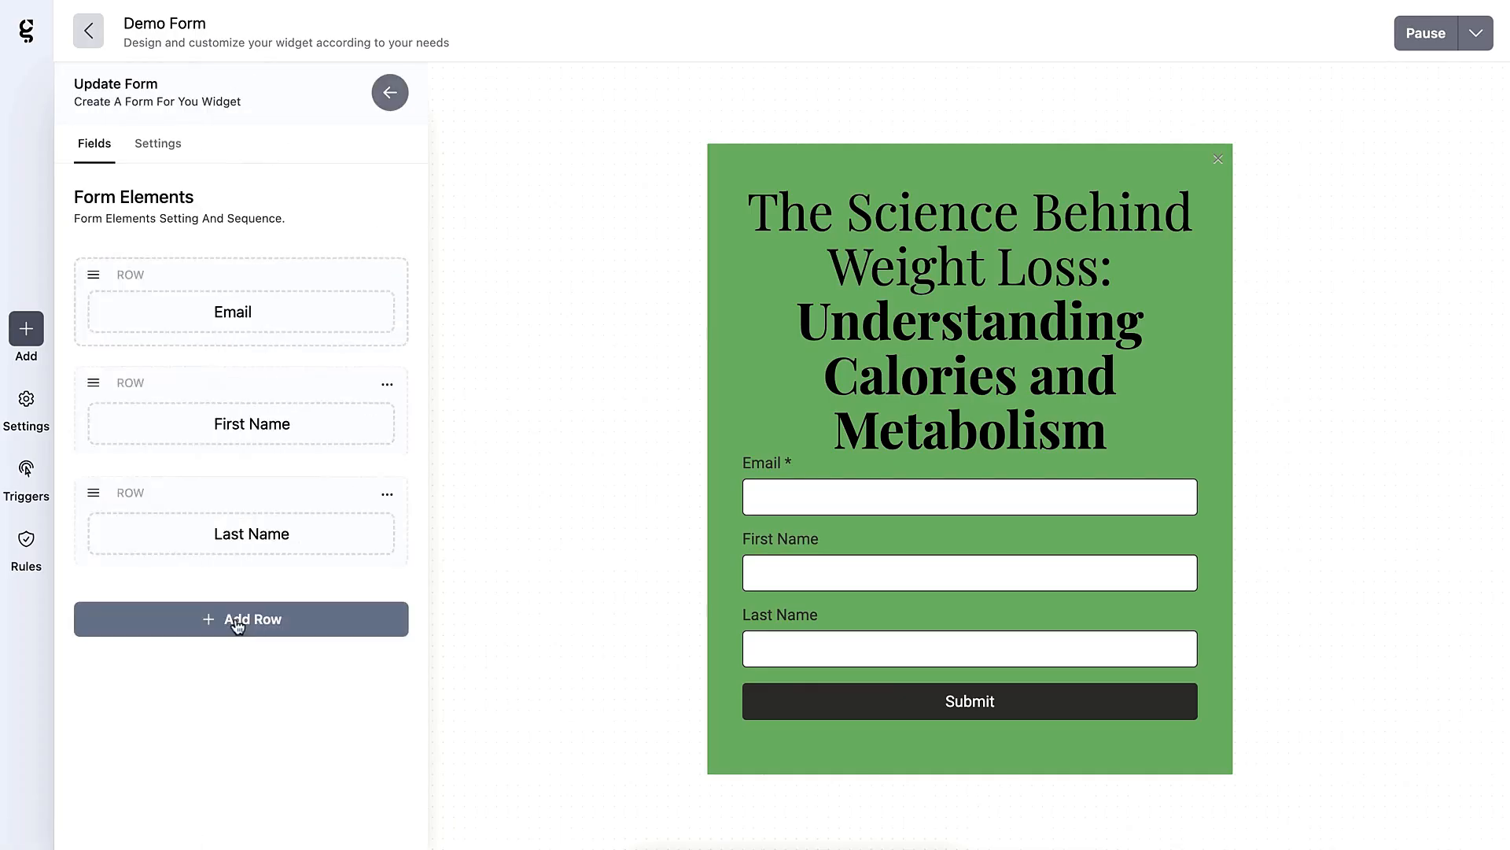
pyautogui.click(238, 626)
pyautogui.click(239, 641)
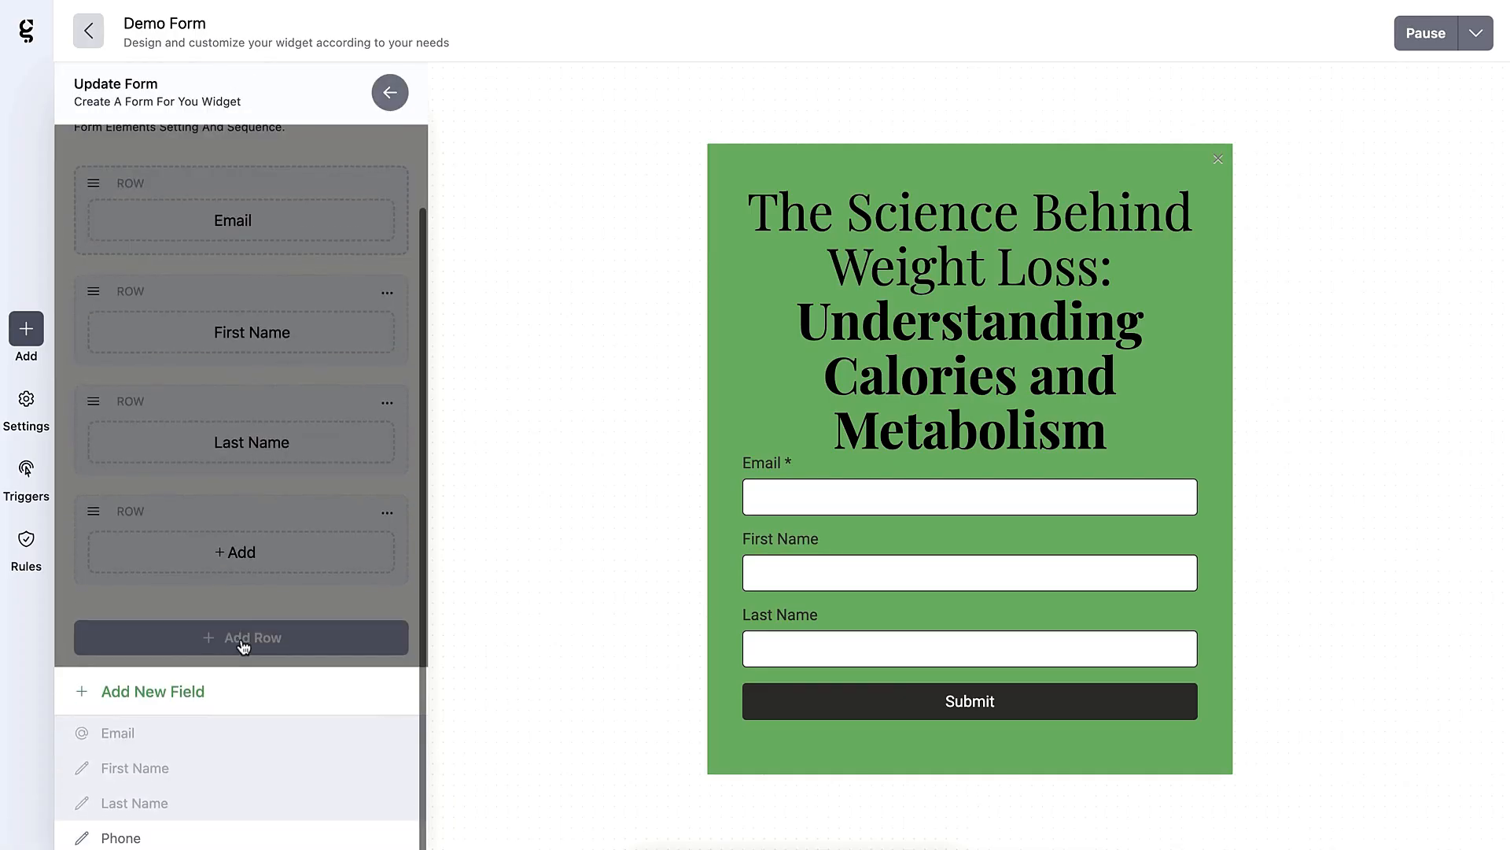
pyautogui.click(126, 838)
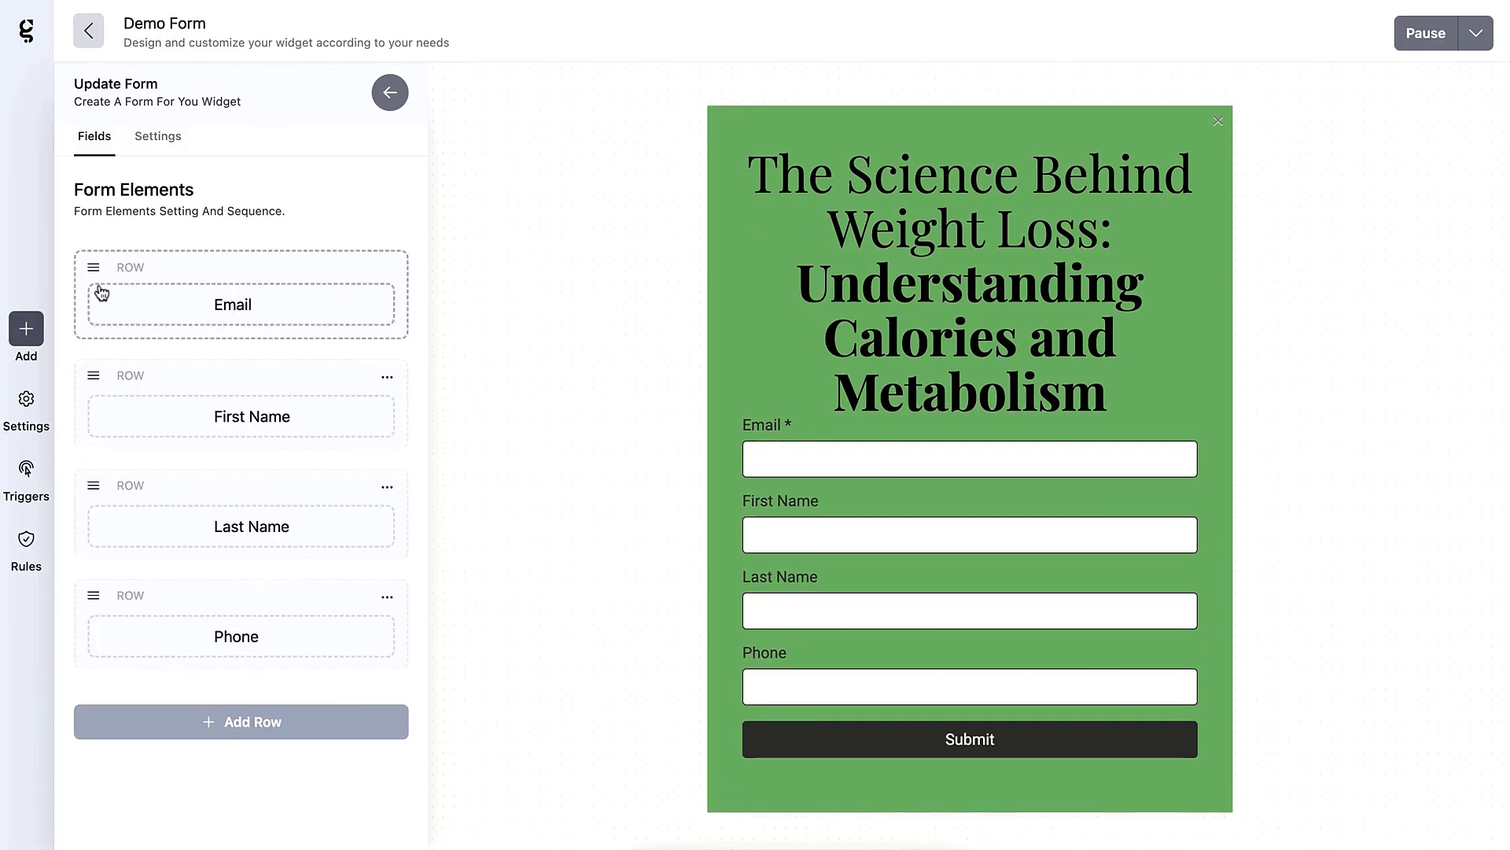
pyautogui.moveTo(92, 266); pyautogui.dragTo(91, 602)
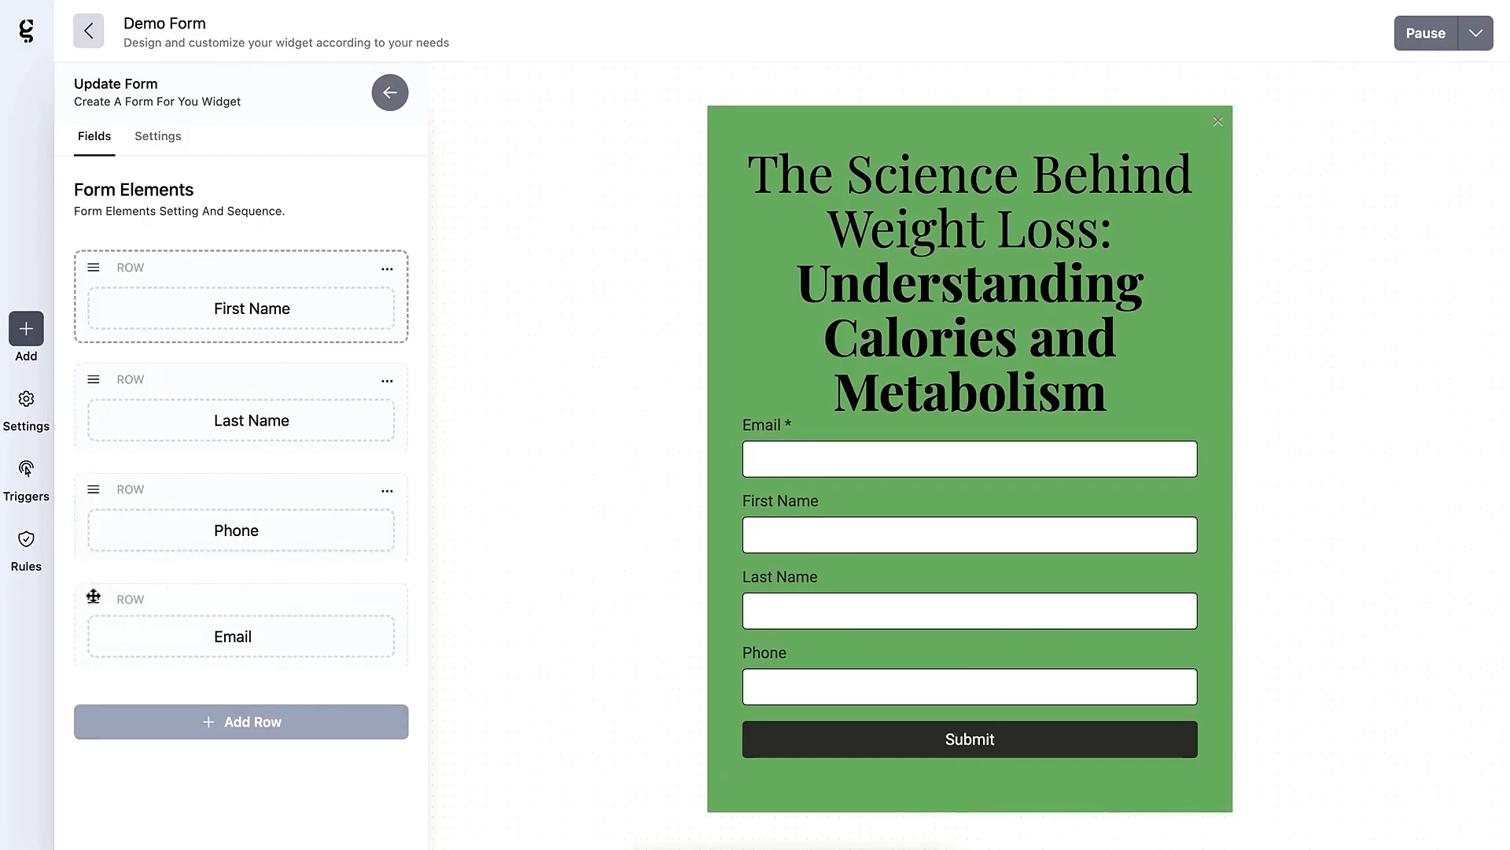
# - Set the Demo Form widget's status to Active and confirm the activation
pyautogui.click(1476, 34)
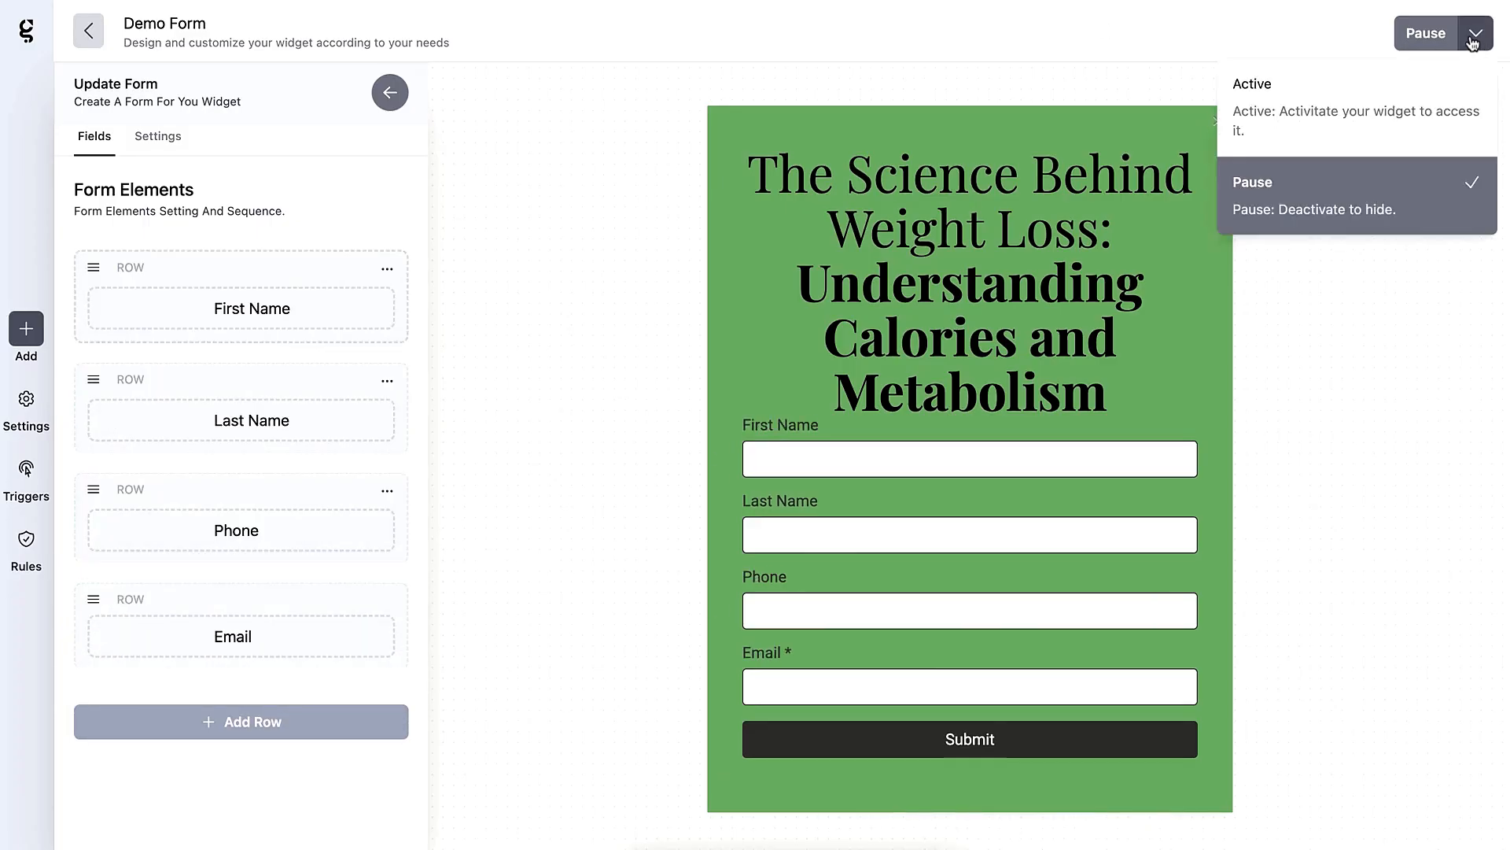
pyautogui.click(1326, 118)
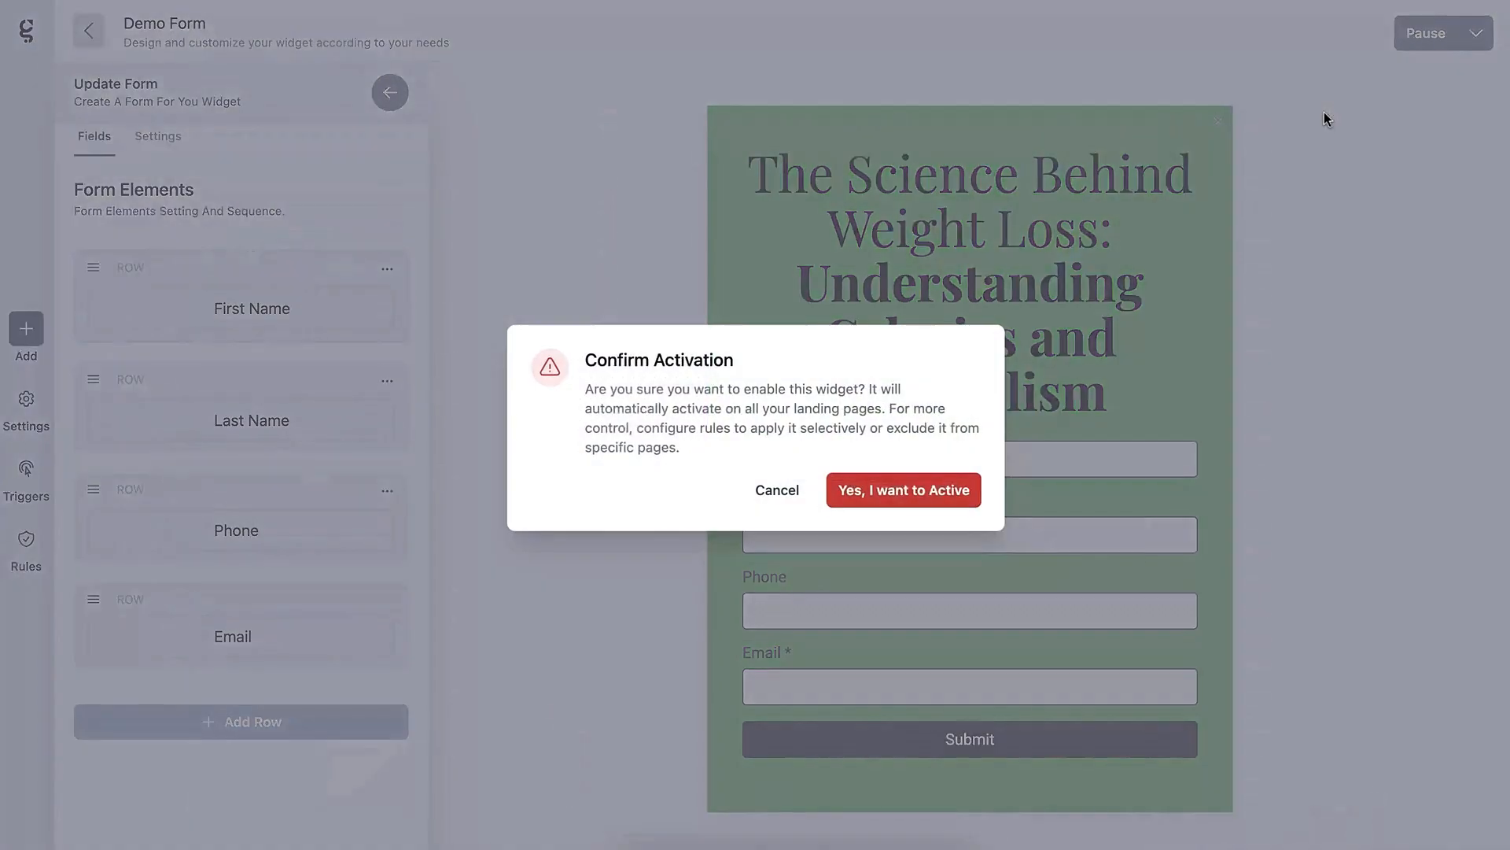
pyautogui.click(900, 491)
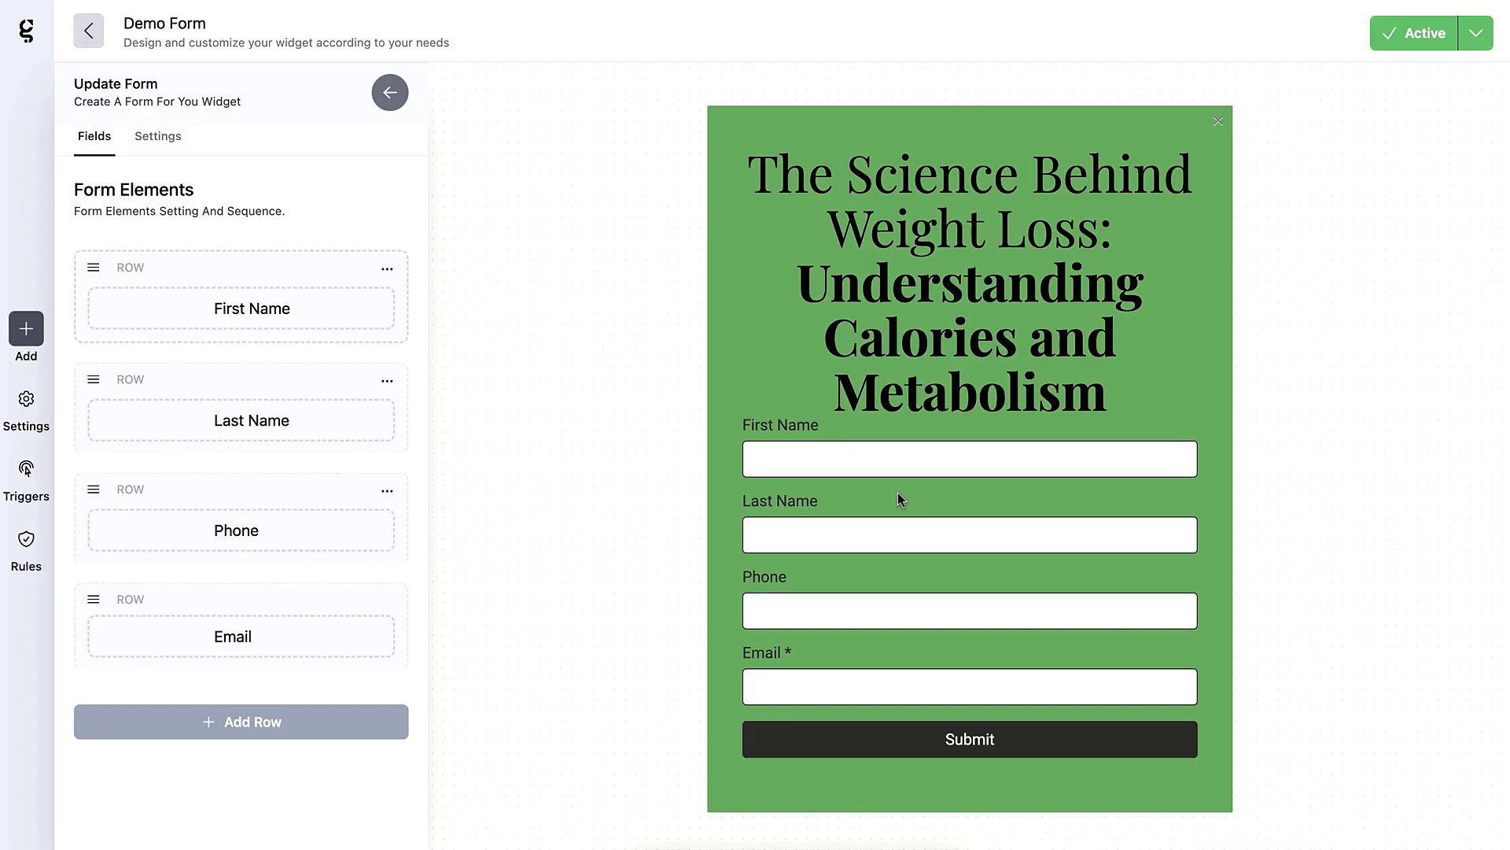
# - Enable the On click trigger for the Demo Form widget and return to the widgets list
pyautogui.click(26, 470)
pyautogui.click(82, 170)
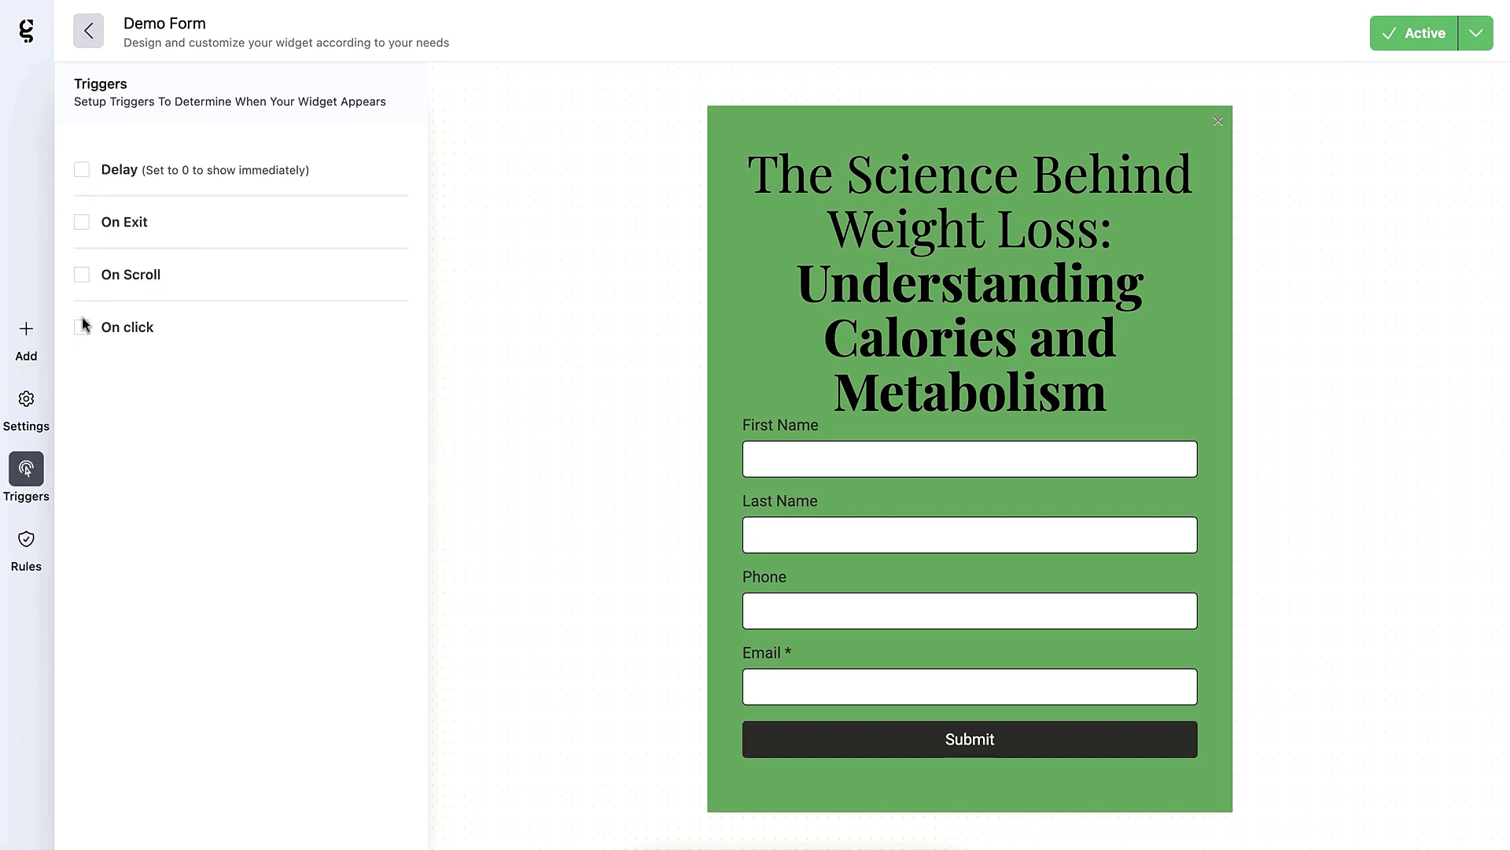
pyautogui.click(82, 328)
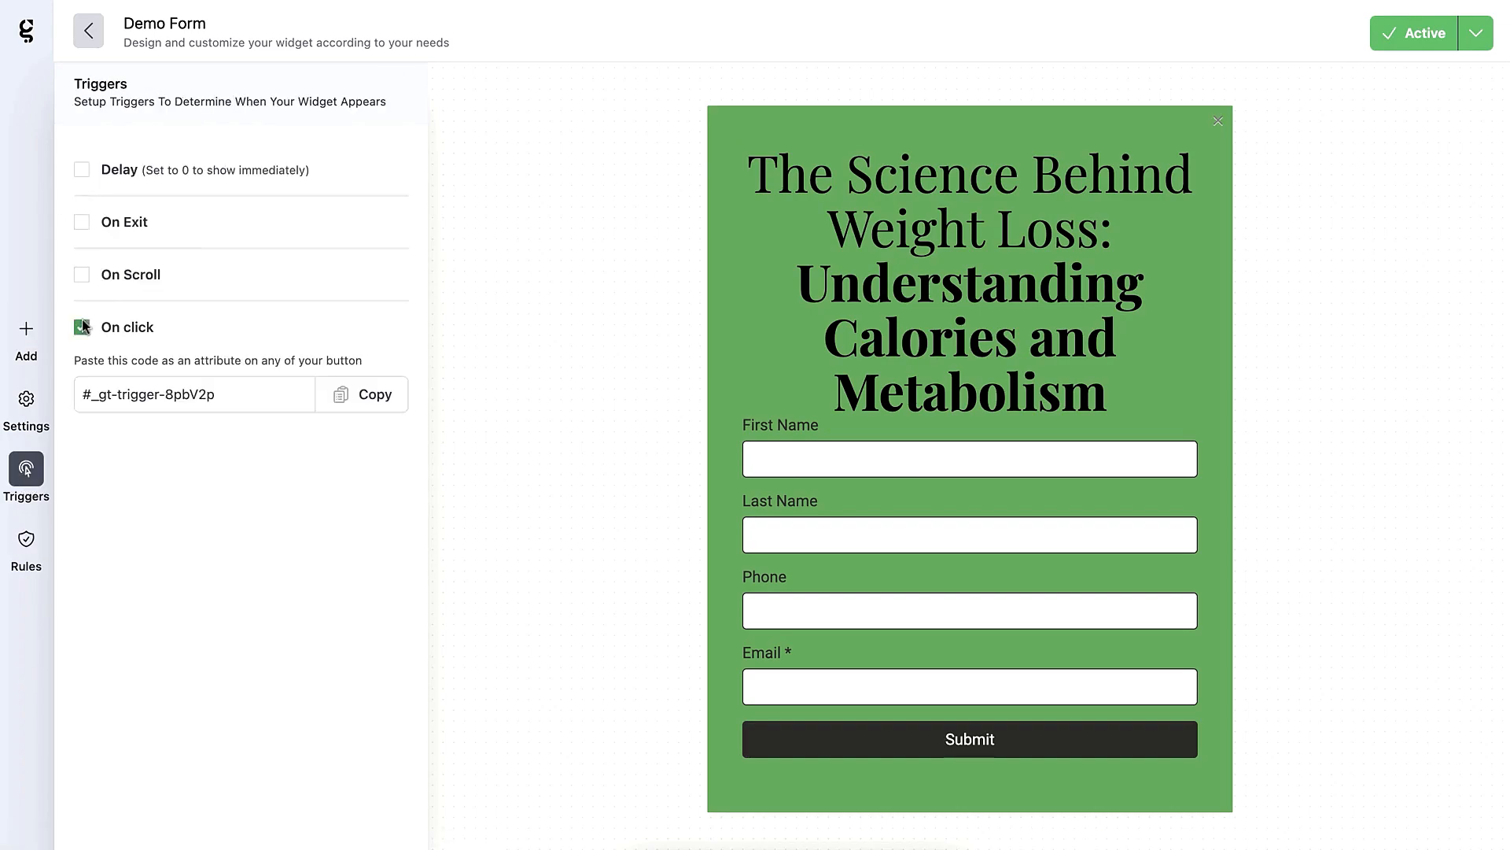
pyautogui.click(88, 33)
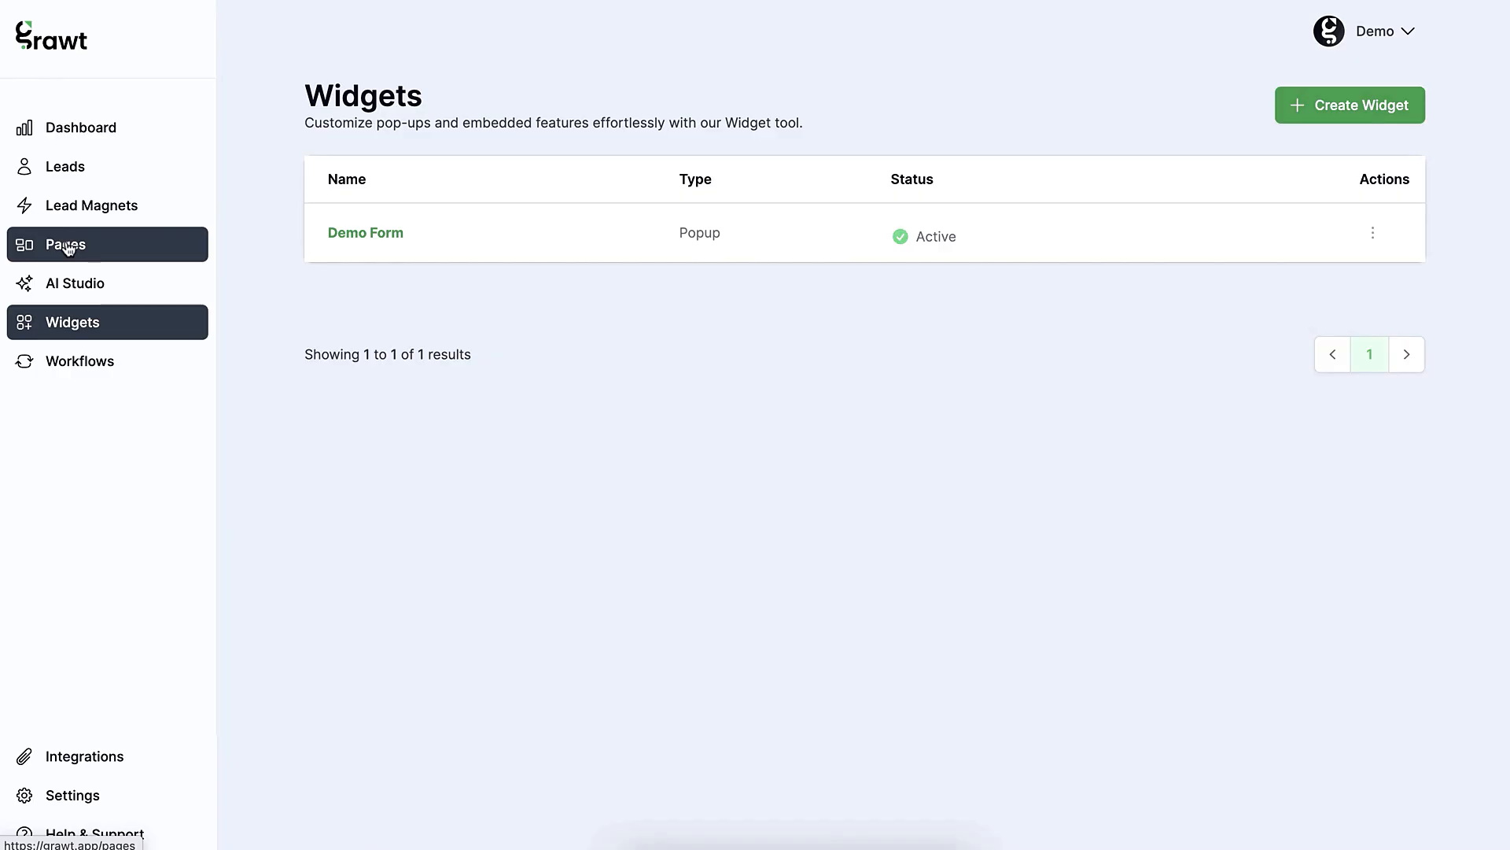
# - Set the "Get Your Planner Now" button on the Landing Page to open the Demo Form widget, and publish the page
pyautogui.click(68, 246)
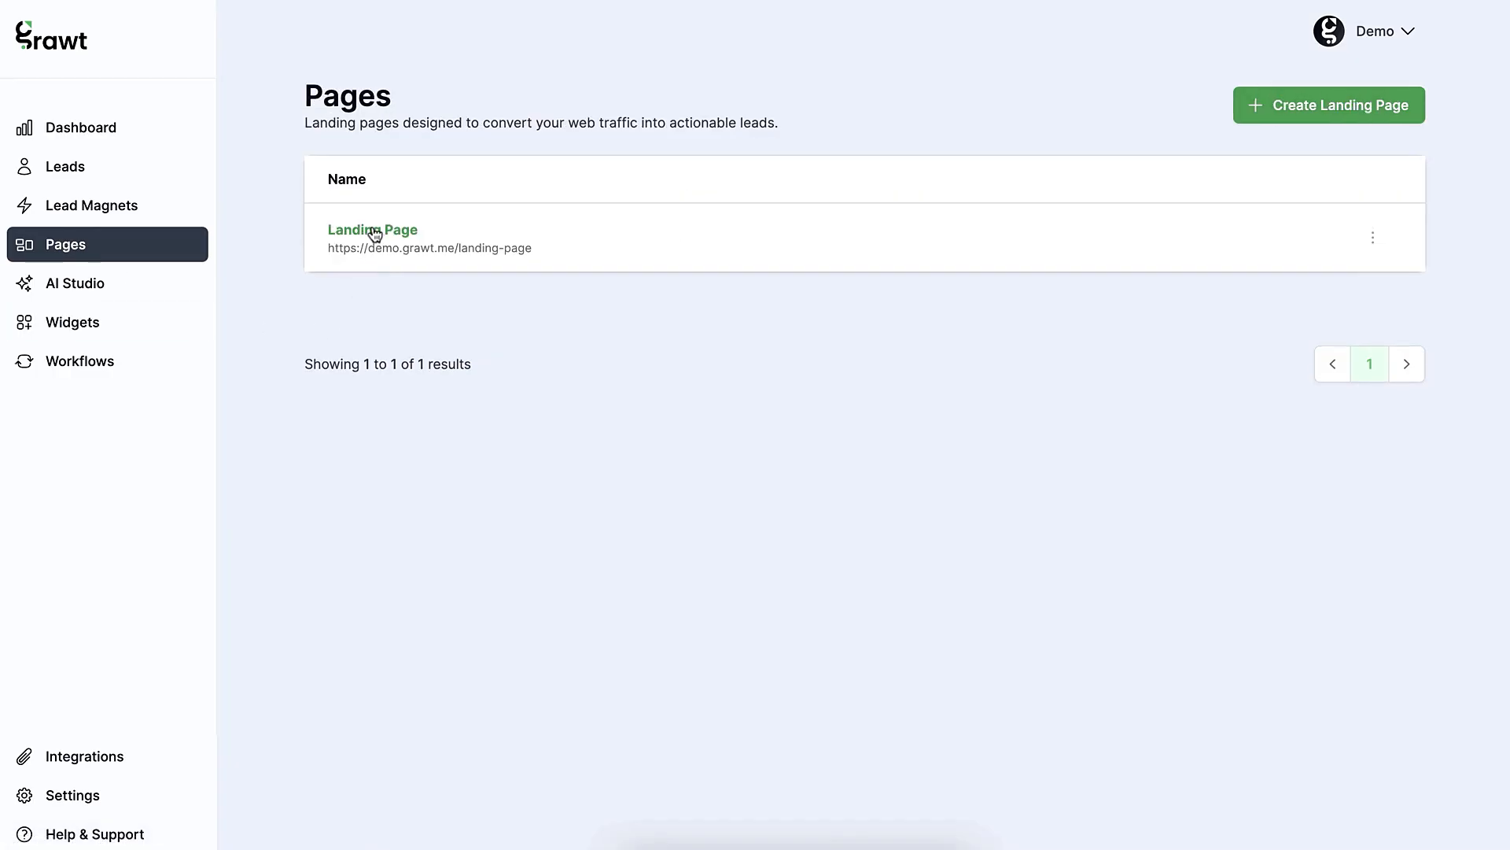
pyautogui.click(373, 230)
pyautogui.scroll(-3, 454, 391)
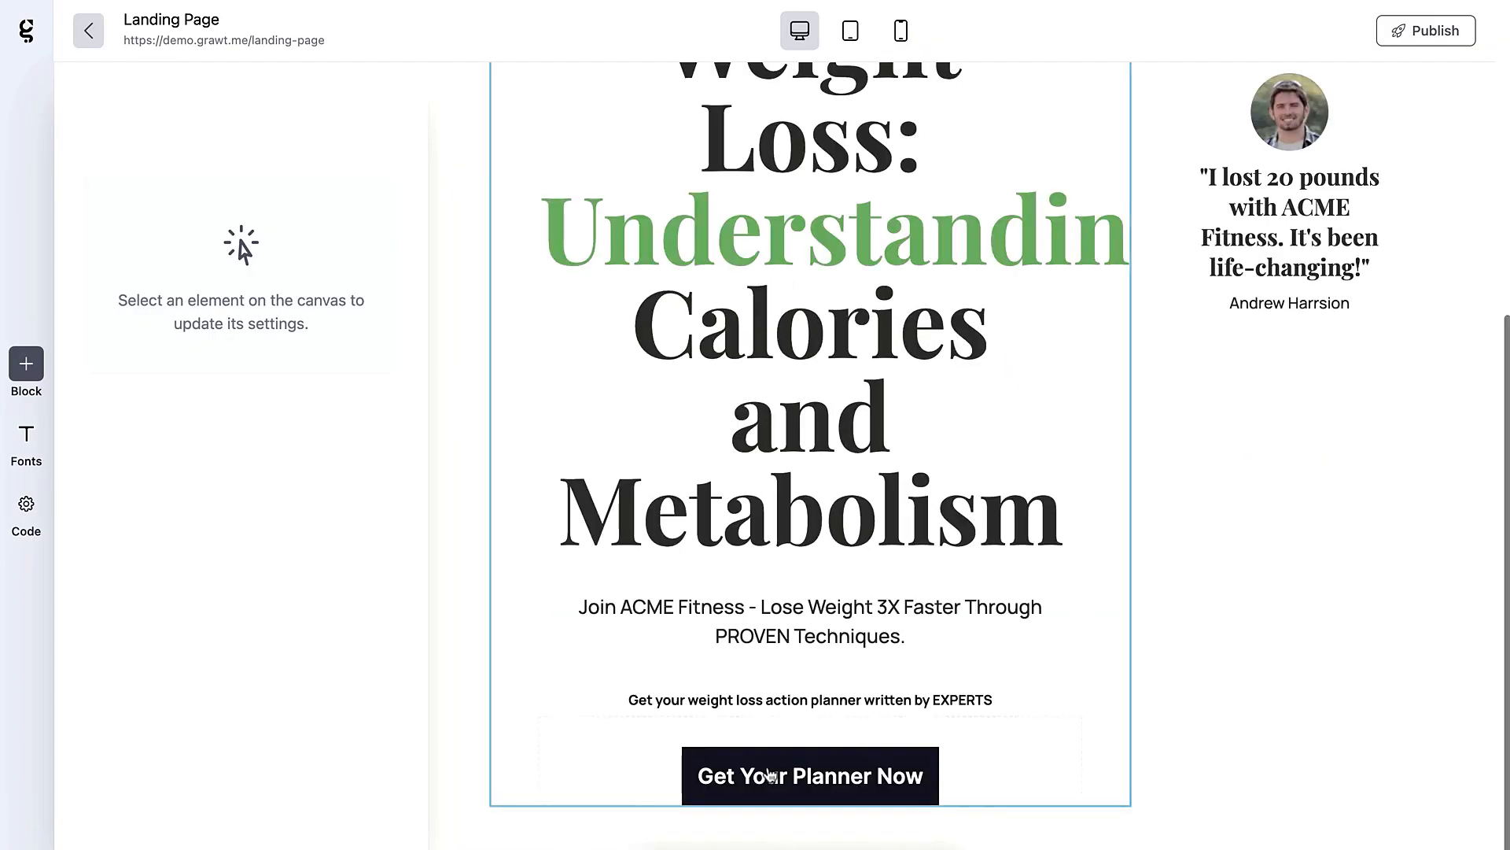
pyautogui.click(793, 779)
pyautogui.click(299, 388)
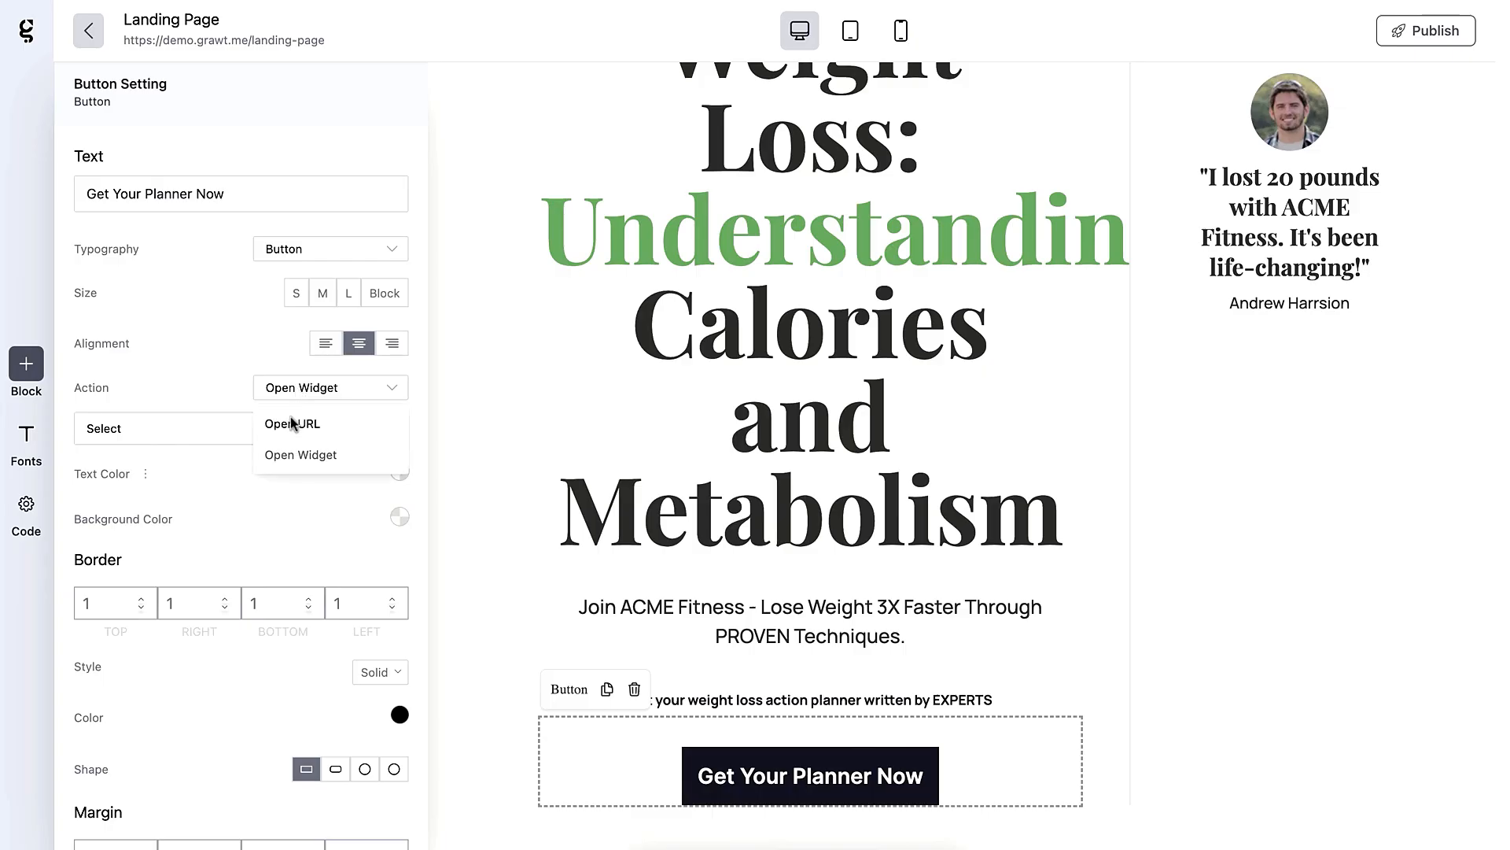
pyautogui.click(299, 456)
pyautogui.click(221, 429)
pyautogui.click(158, 474)
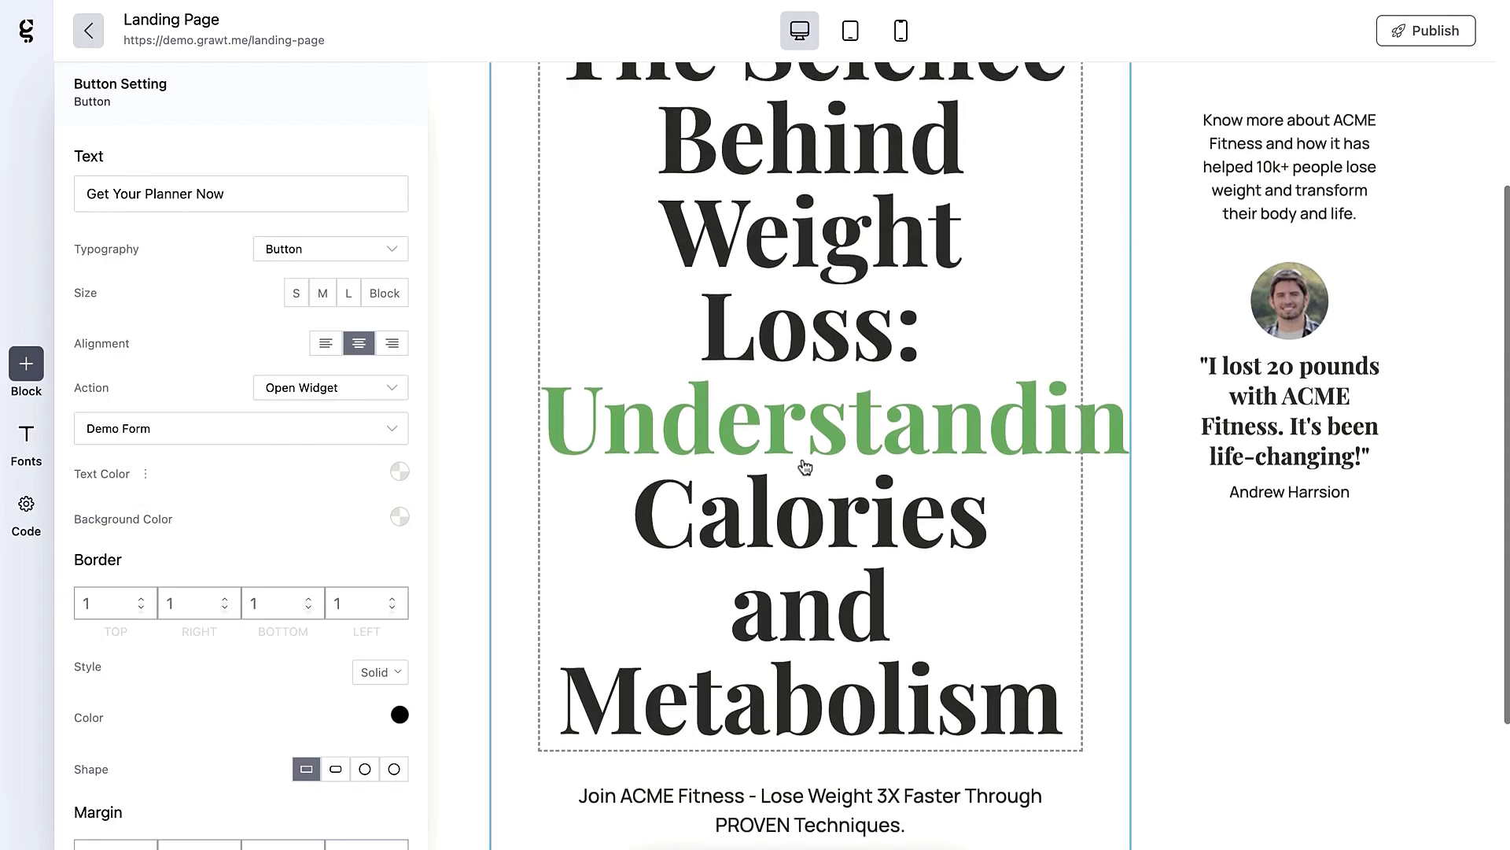
pyautogui.click(1424, 33)
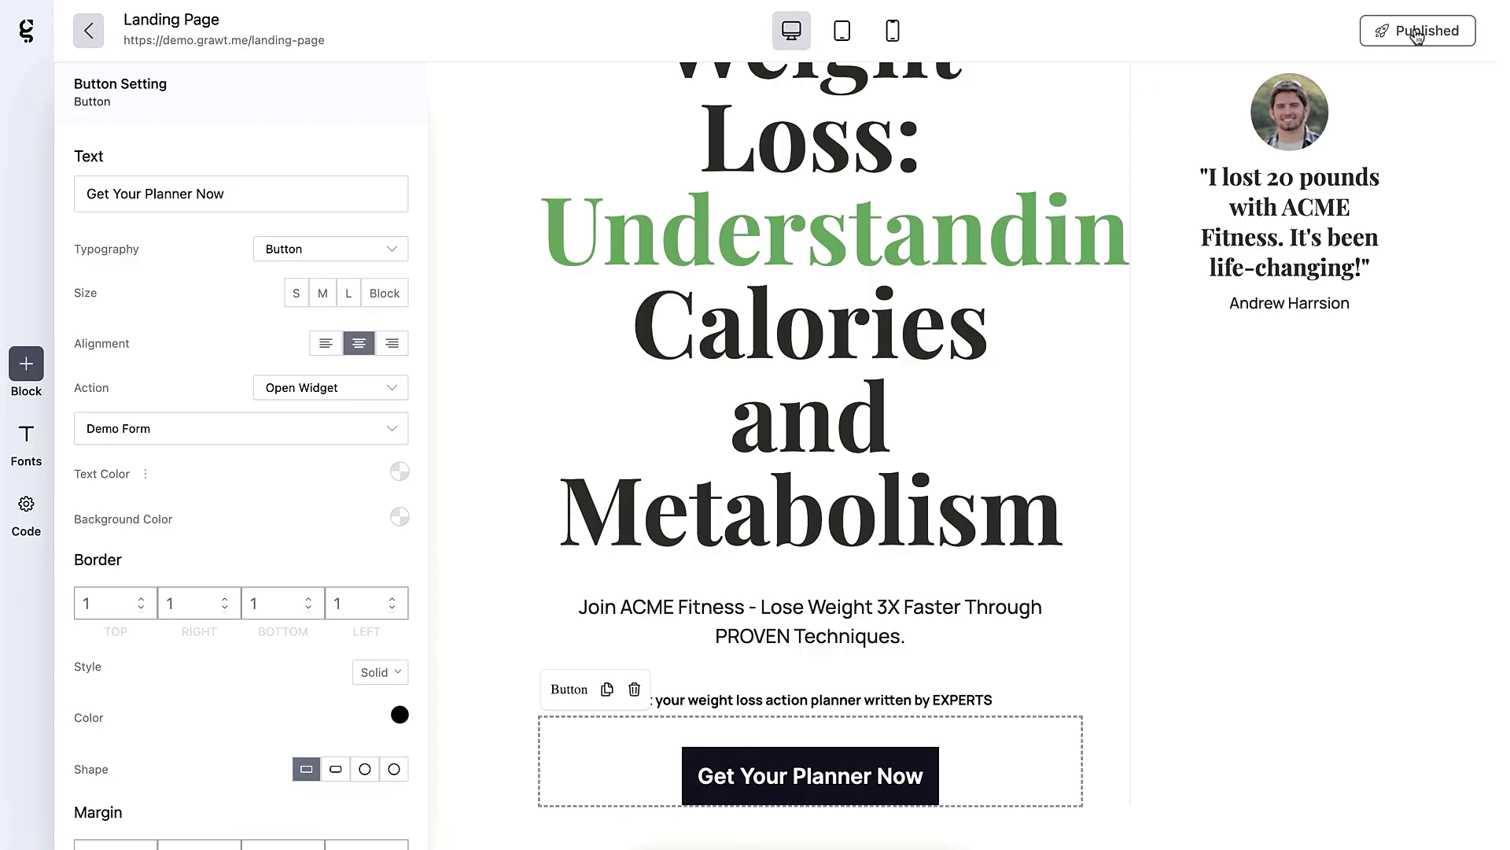
# - Clone the Landing Page from the pages list
pyautogui.click(88, 31)
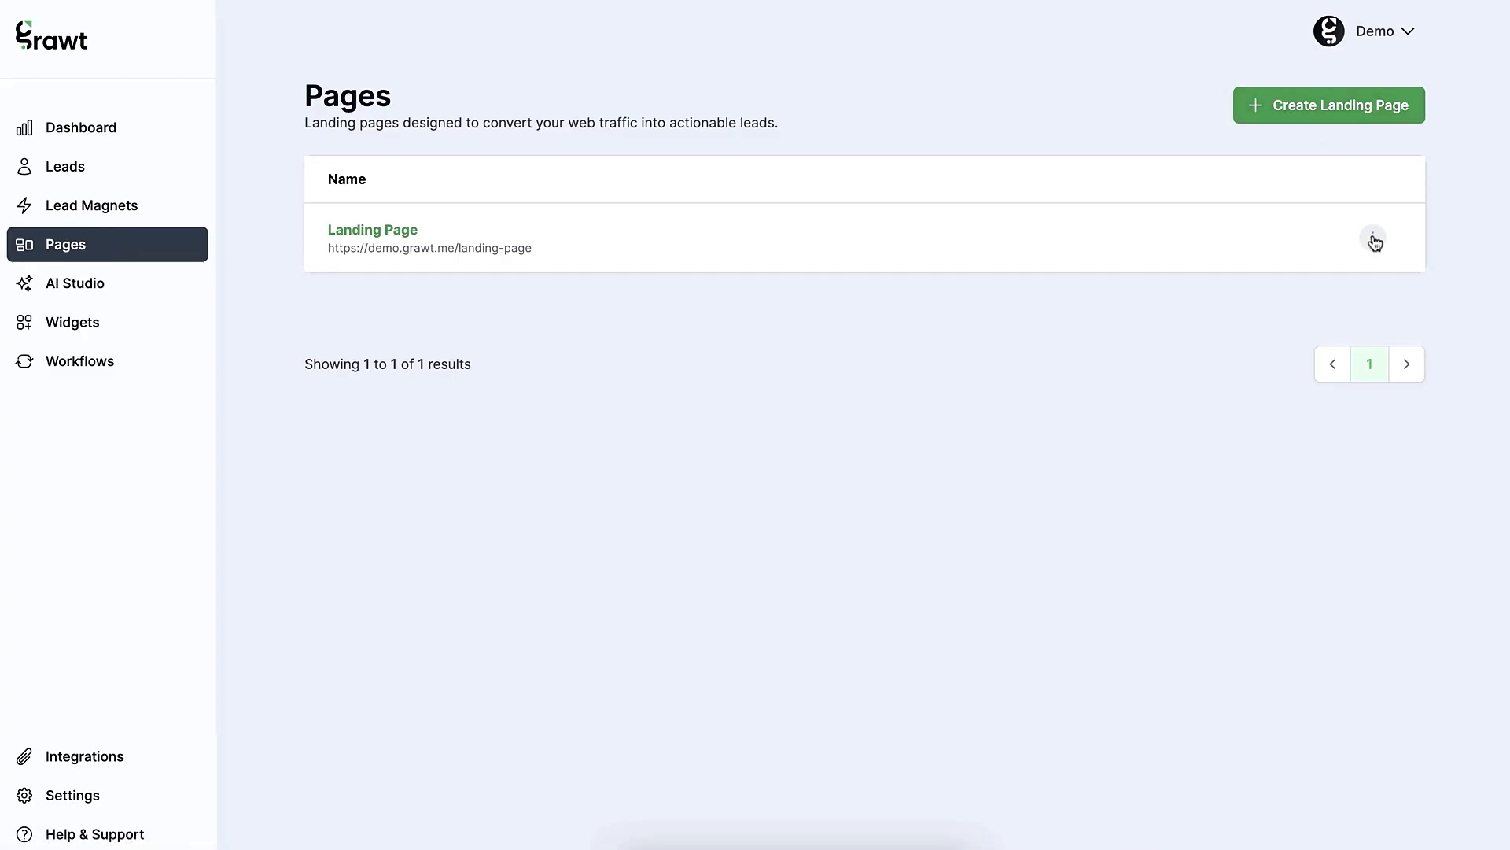
pyautogui.click(1374, 240)
pyautogui.click(1269, 309)
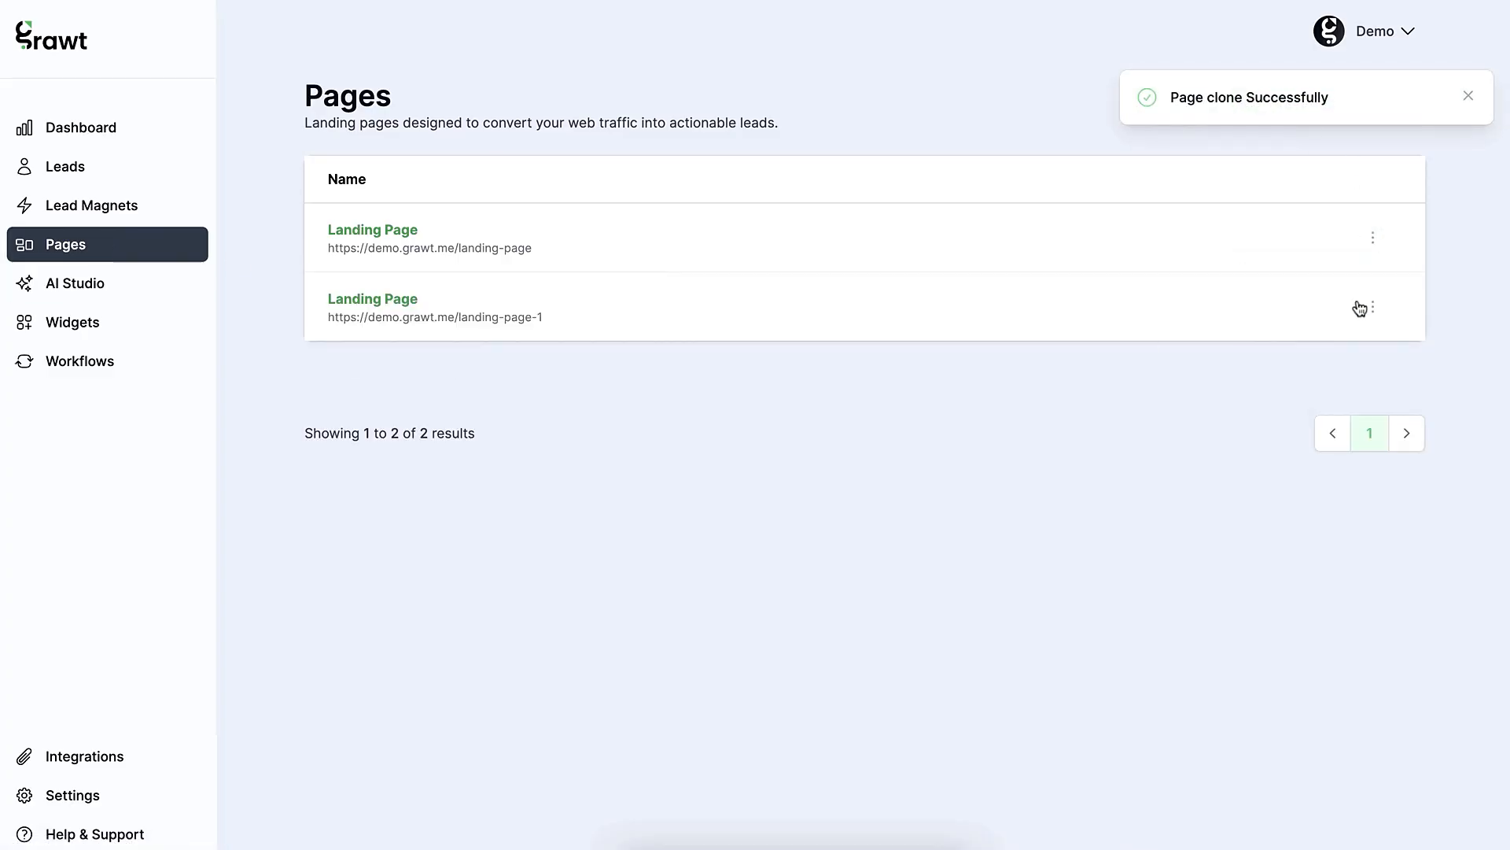
# - Rename the cloned page as "Thank You" and set its page URL to thank-you
pyautogui.click(1373, 307)
pyautogui.click(1298, 341)
pyautogui.click(1264, 179)
pyautogui.hotkey('ctrl', 'a')
pyautogui.write('Th')
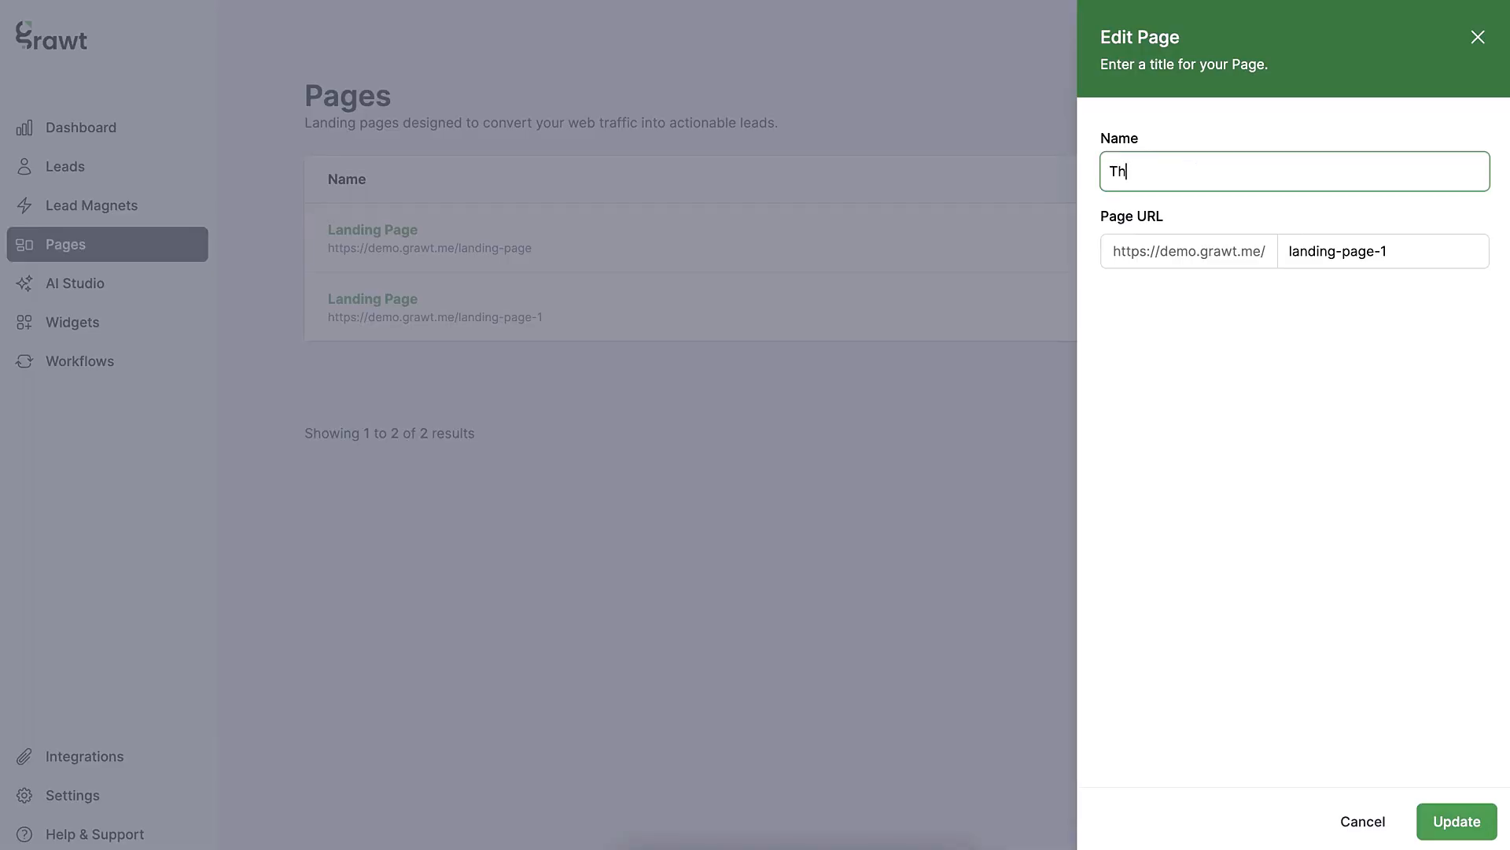
pyautogui.click(1405, 240)
pyautogui.hotkey('ctrl', 'a')
pyautogui.write('th')
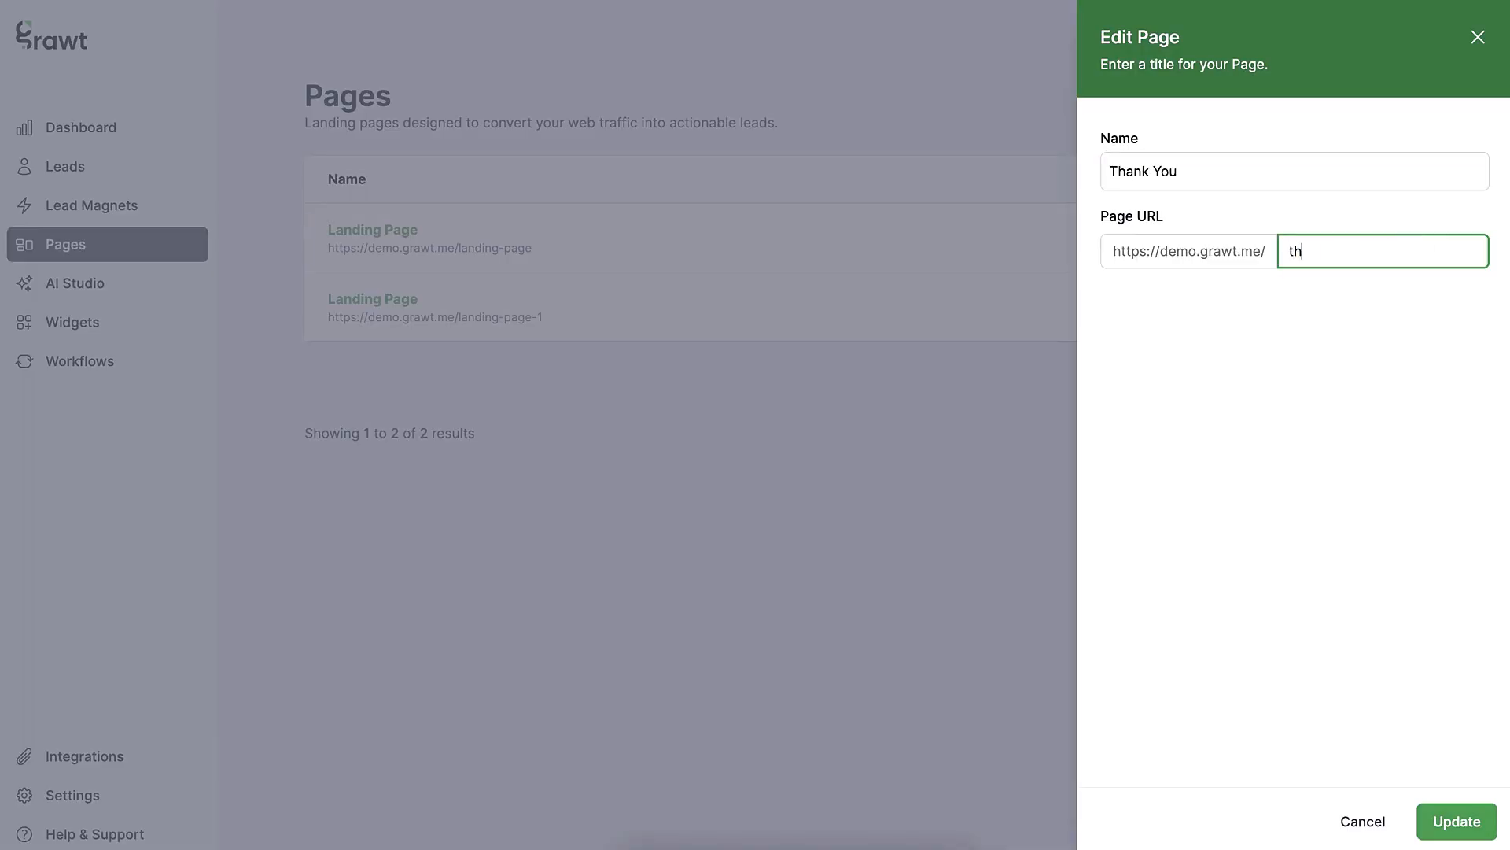
pyautogui.click(1456, 821)
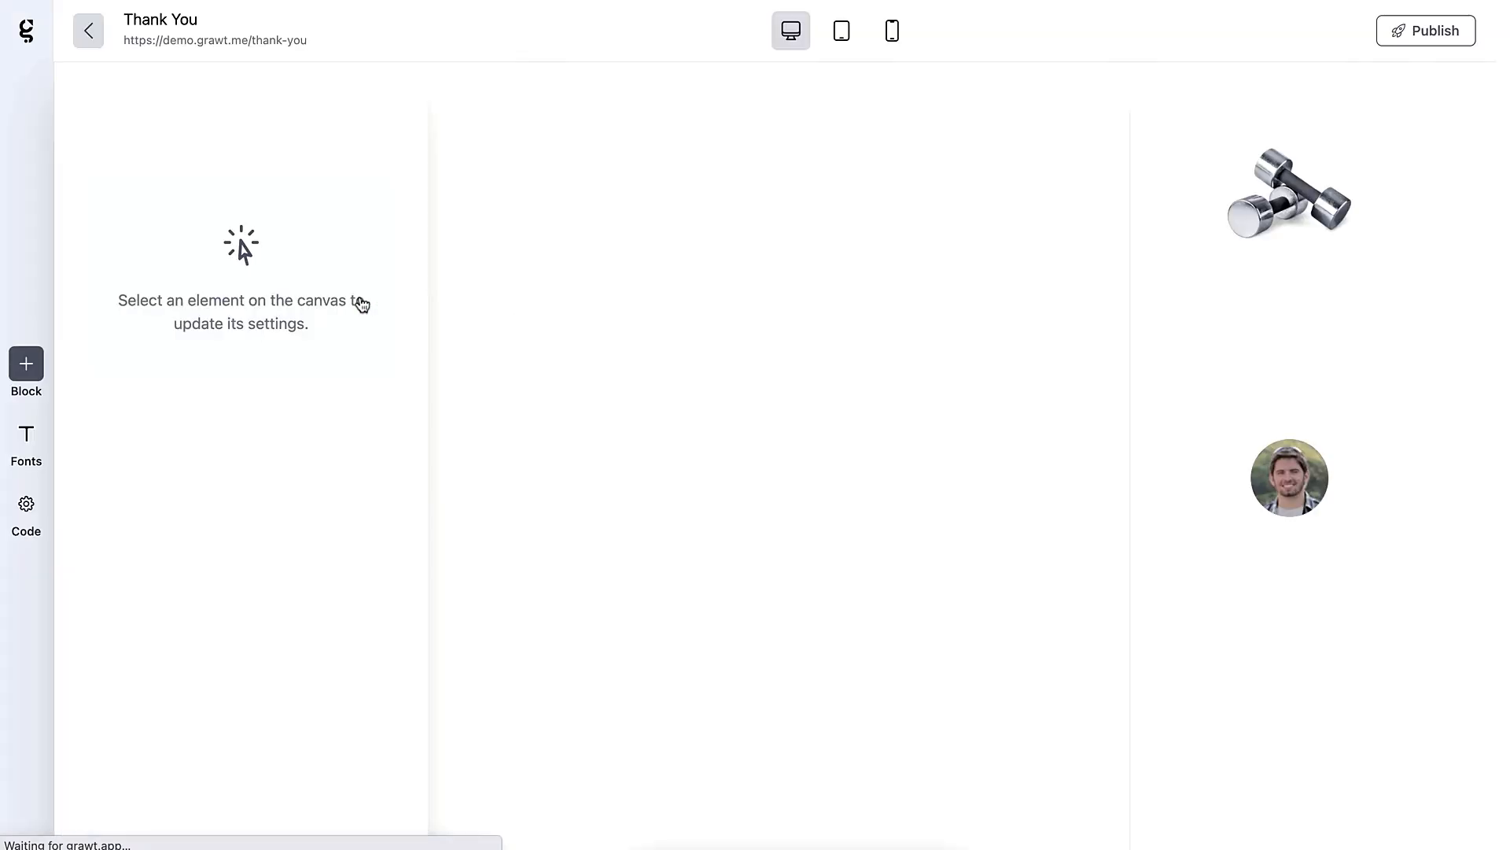
# - Replace the Thank You page's heading with "Thank You for Taking the First Step Towards a Healthier You!" and colour "Healthier" green
pyautogui.doubleClick(803, 315)
pyautogui.hotkey('ctrl', 'a')
pyautogui.hotkey('ctrl', 'v')
pyautogui.scroll(-3, 772, 294)
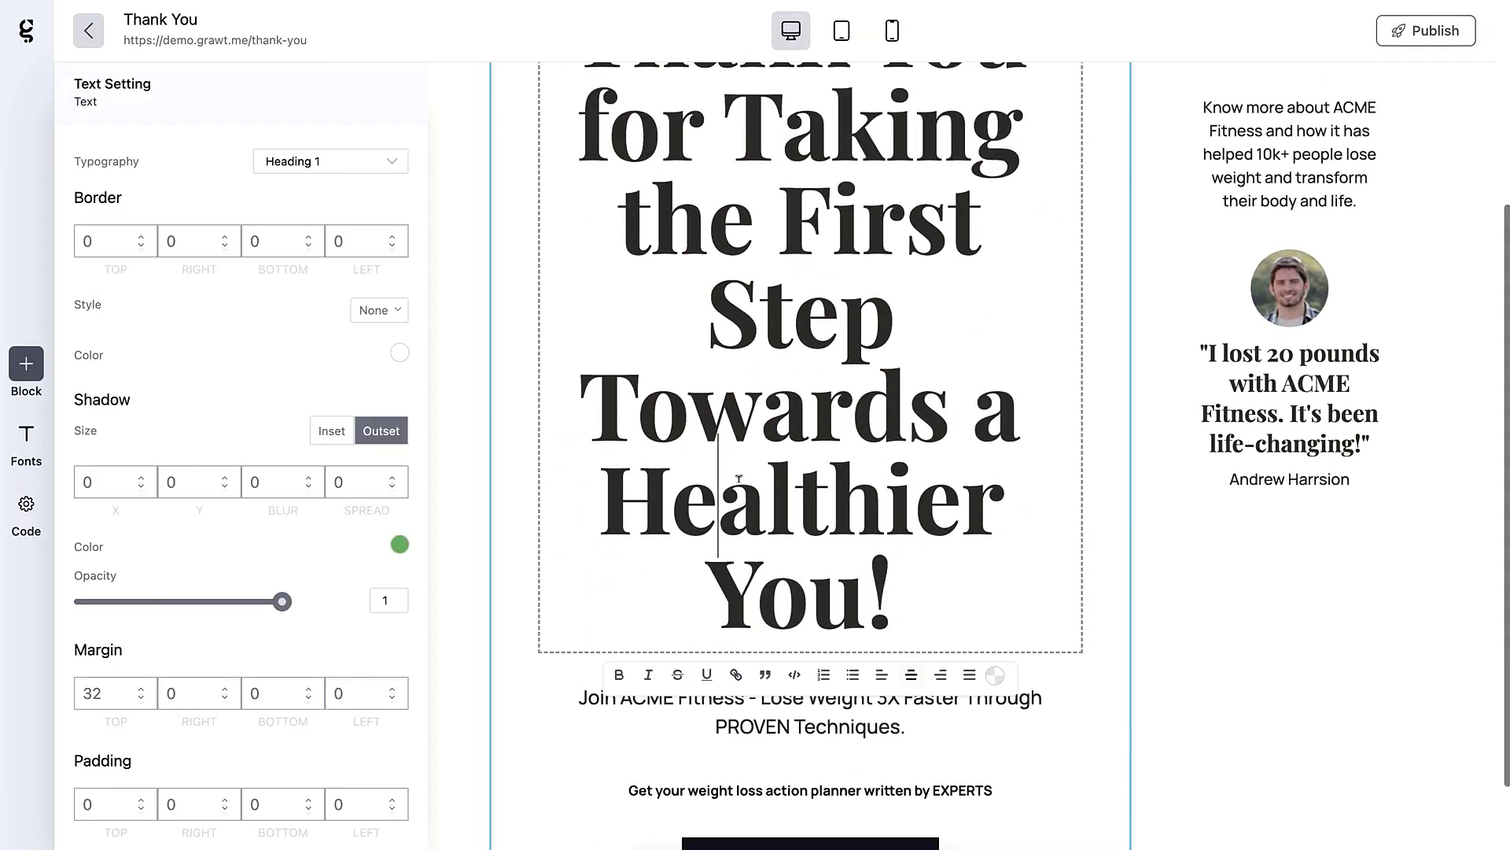
pyautogui.doubleClick(736, 491)
pyautogui.click(998, 678)
pyautogui.click(1147, 543)
# - Delete the "Get your weight loss action planner written by EXPERTS" text and the "Get Your Planner Now" button
pyautogui.click(929, 722)
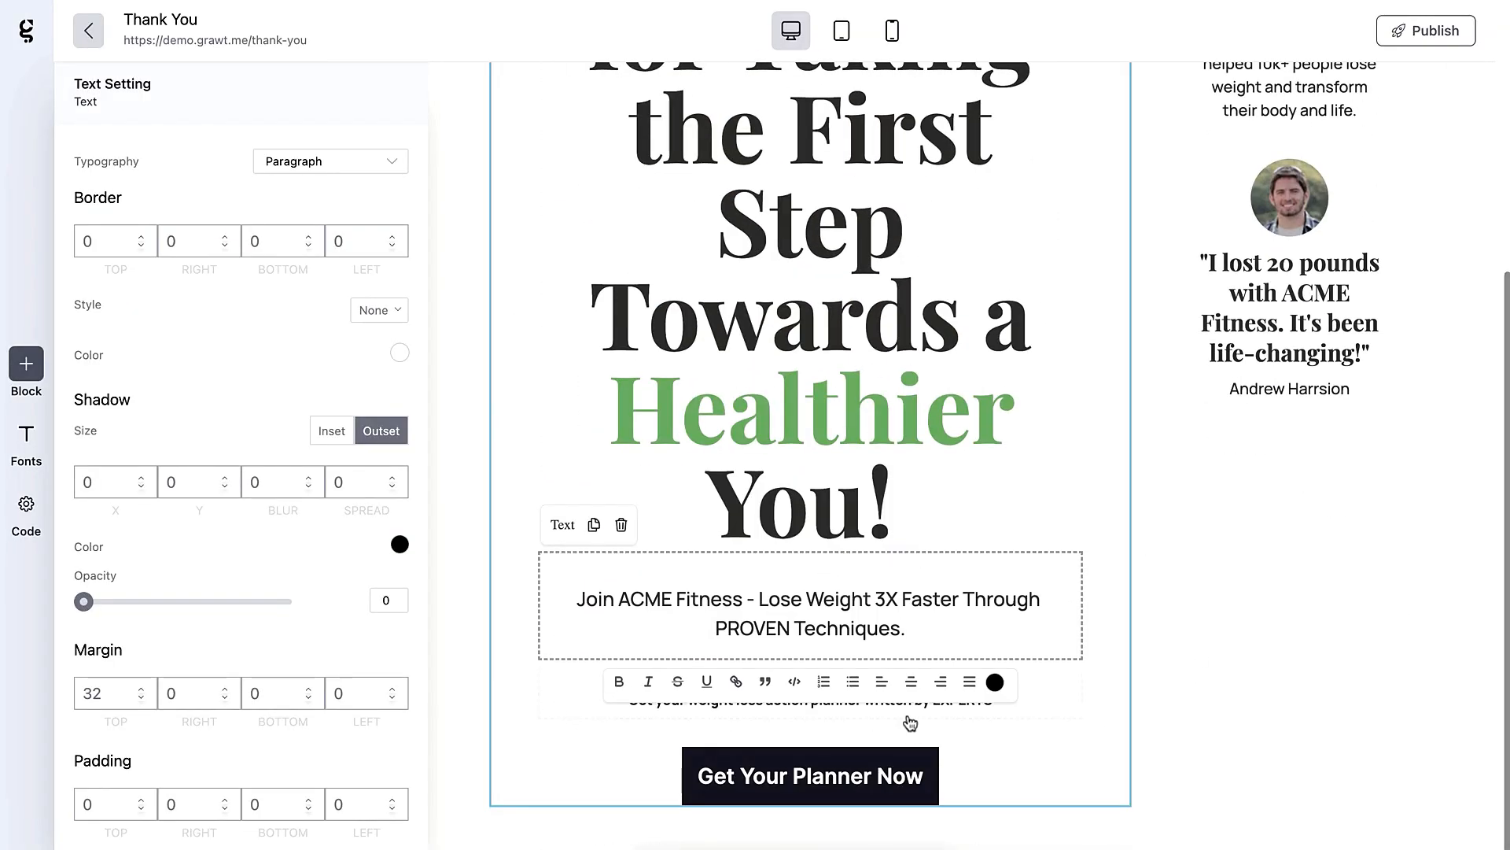
pyautogui.click(882, 704)
pyautogui.click(620, 627)
pyautogui.click(749, 776)
pyautogui.click(634, 691)
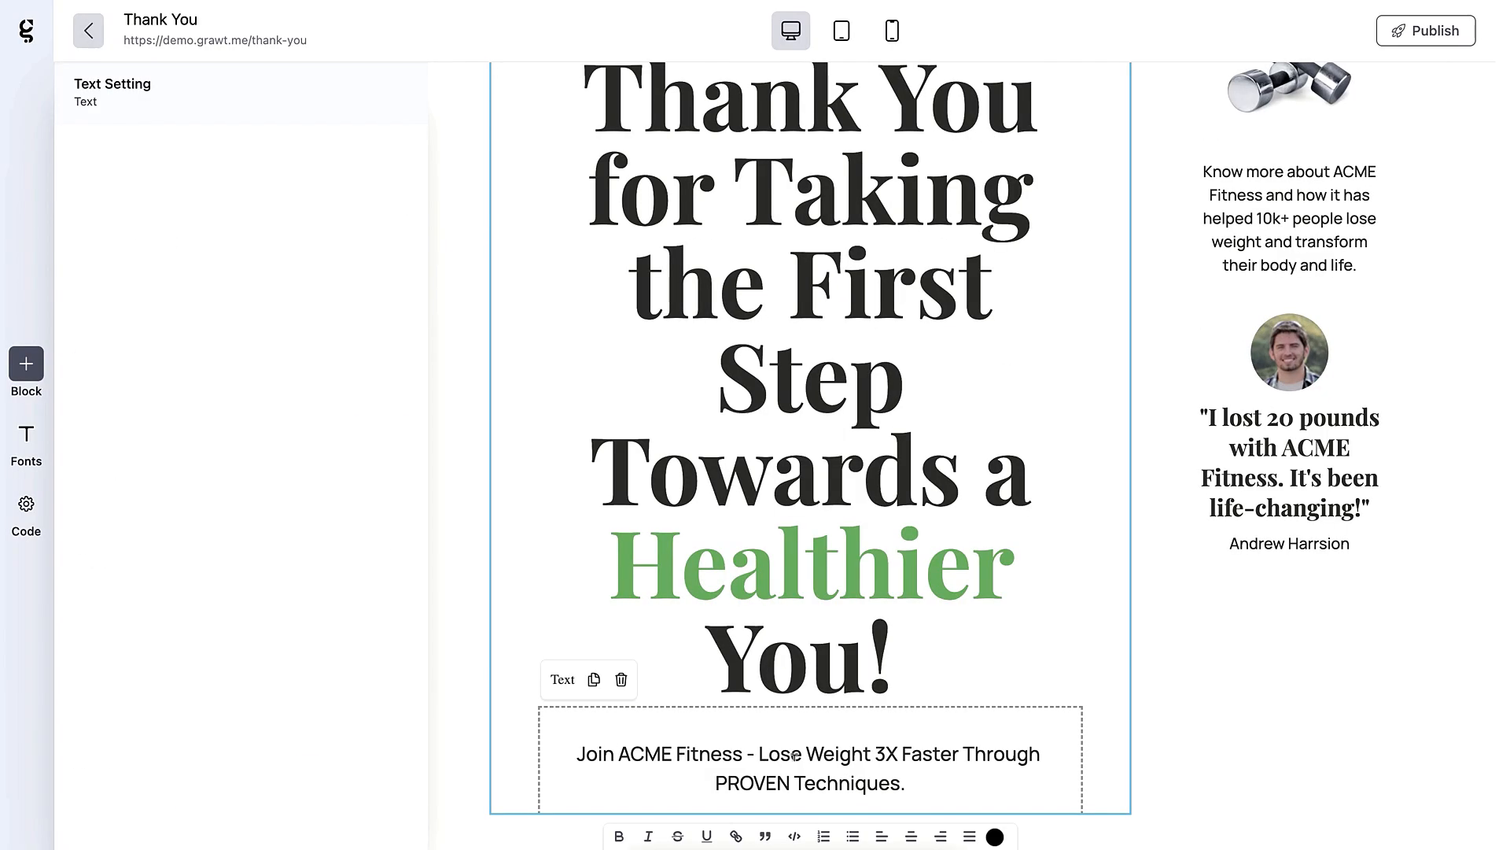
# - Replace the paragraph with "Your journey to a healthier lifestyle begins now. Please check your inbox and verify your email.", bolding "check your inbox" and "verify your email"
pyautogui.moveTo(586, 754); pyautogui.dragTo(904, 782)
pyautogui.hotkey('ctrl', 'v')
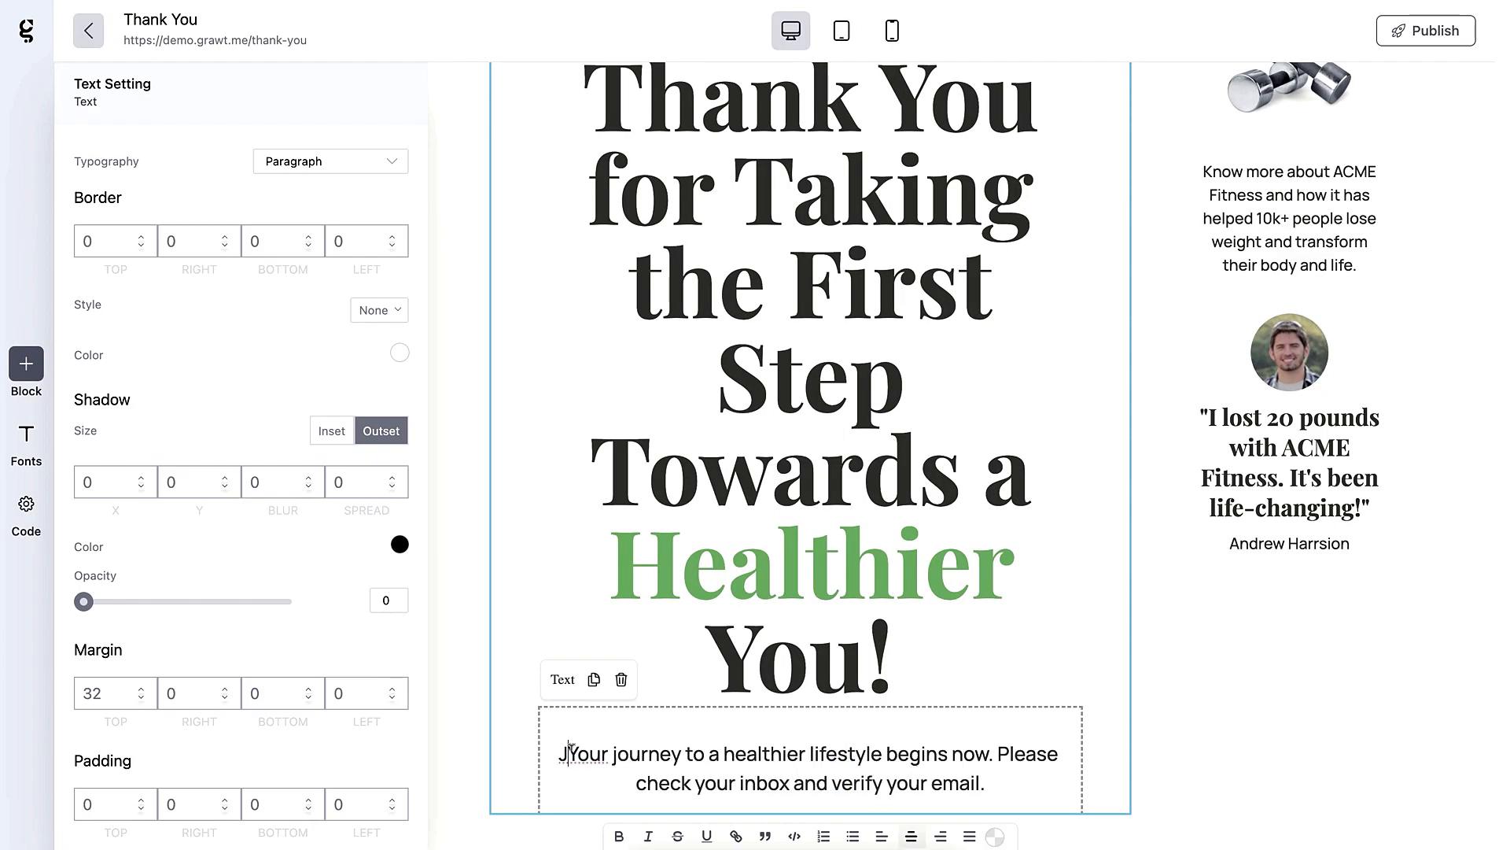
pyautogui.press('BackSpace')
pyautogui.moveTo(634, 782); pyautogui.dragTo(978, 785)
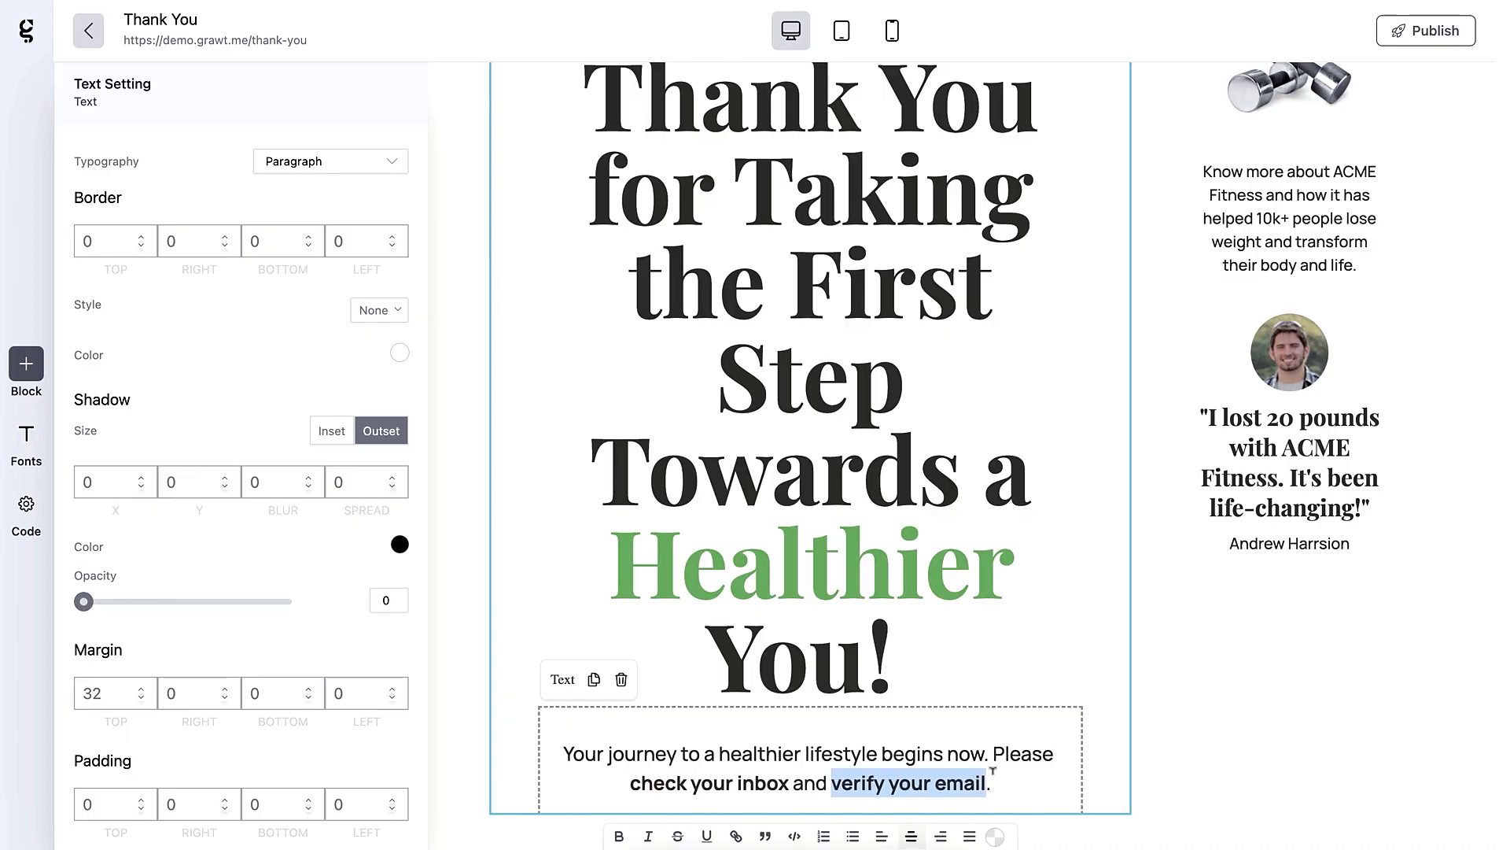
pyautogui.hotkey('ctrl', 'b')
pyautogui.scroll(1, 938, 228)
pyautogui.scroll(-1, 939, 227)
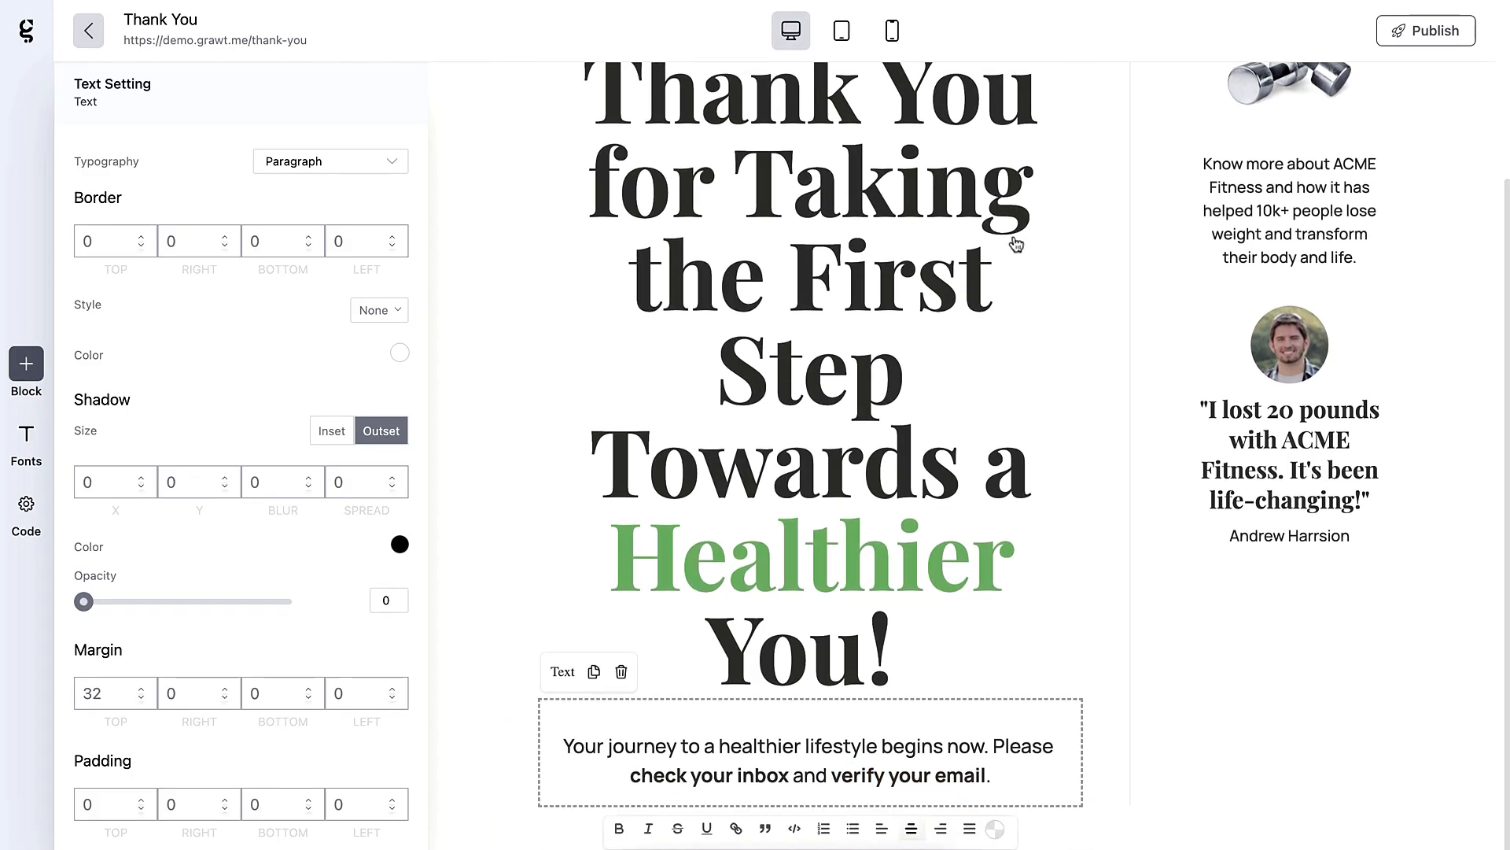
# - Publish the Thank You page and copy its link address from the pages list
pyautogui.click(1414, 33)
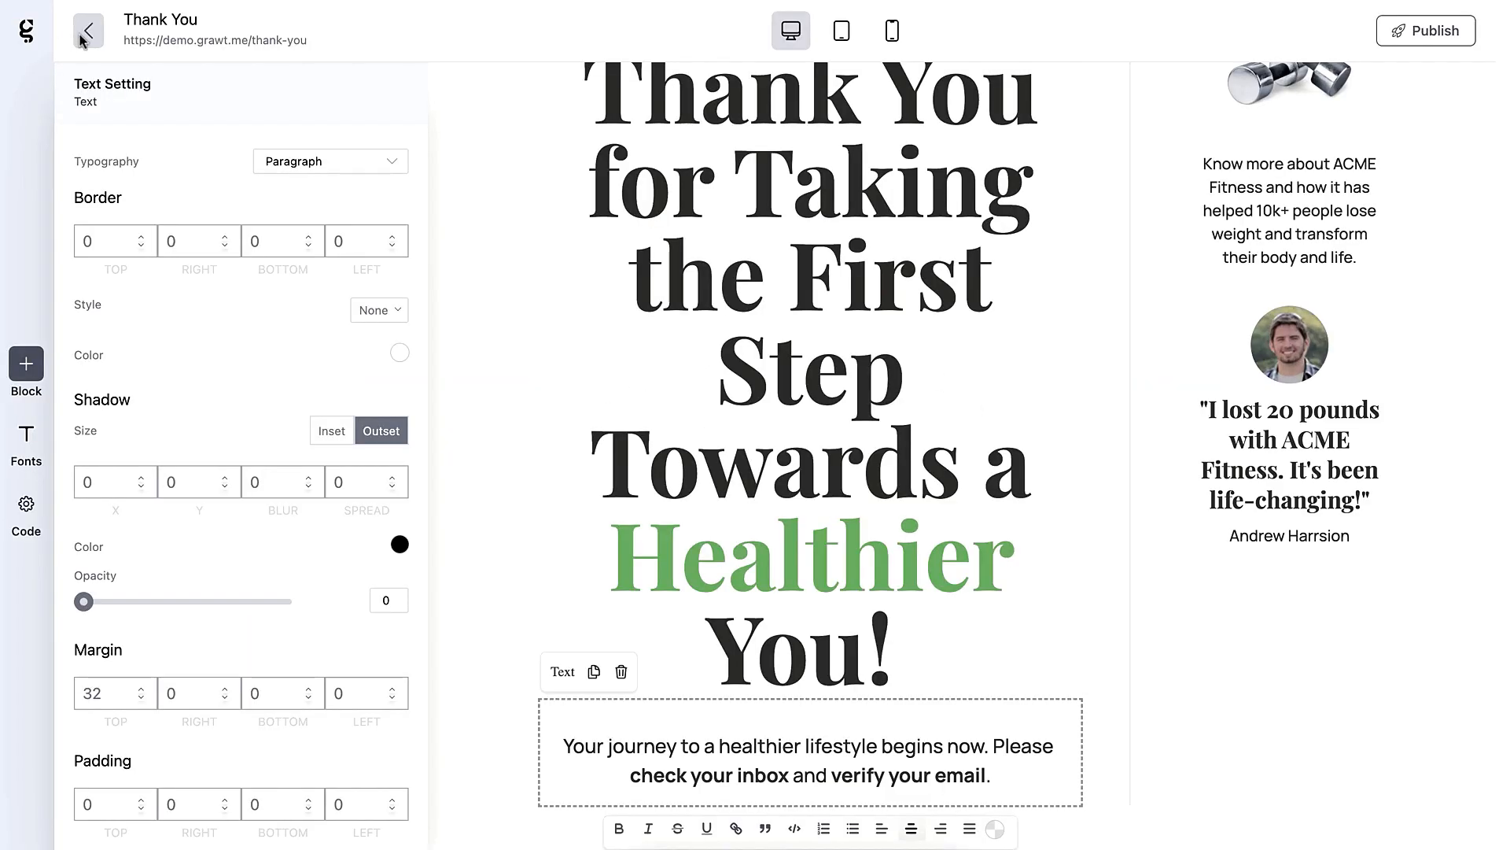
pyautogui.click(87, 36)
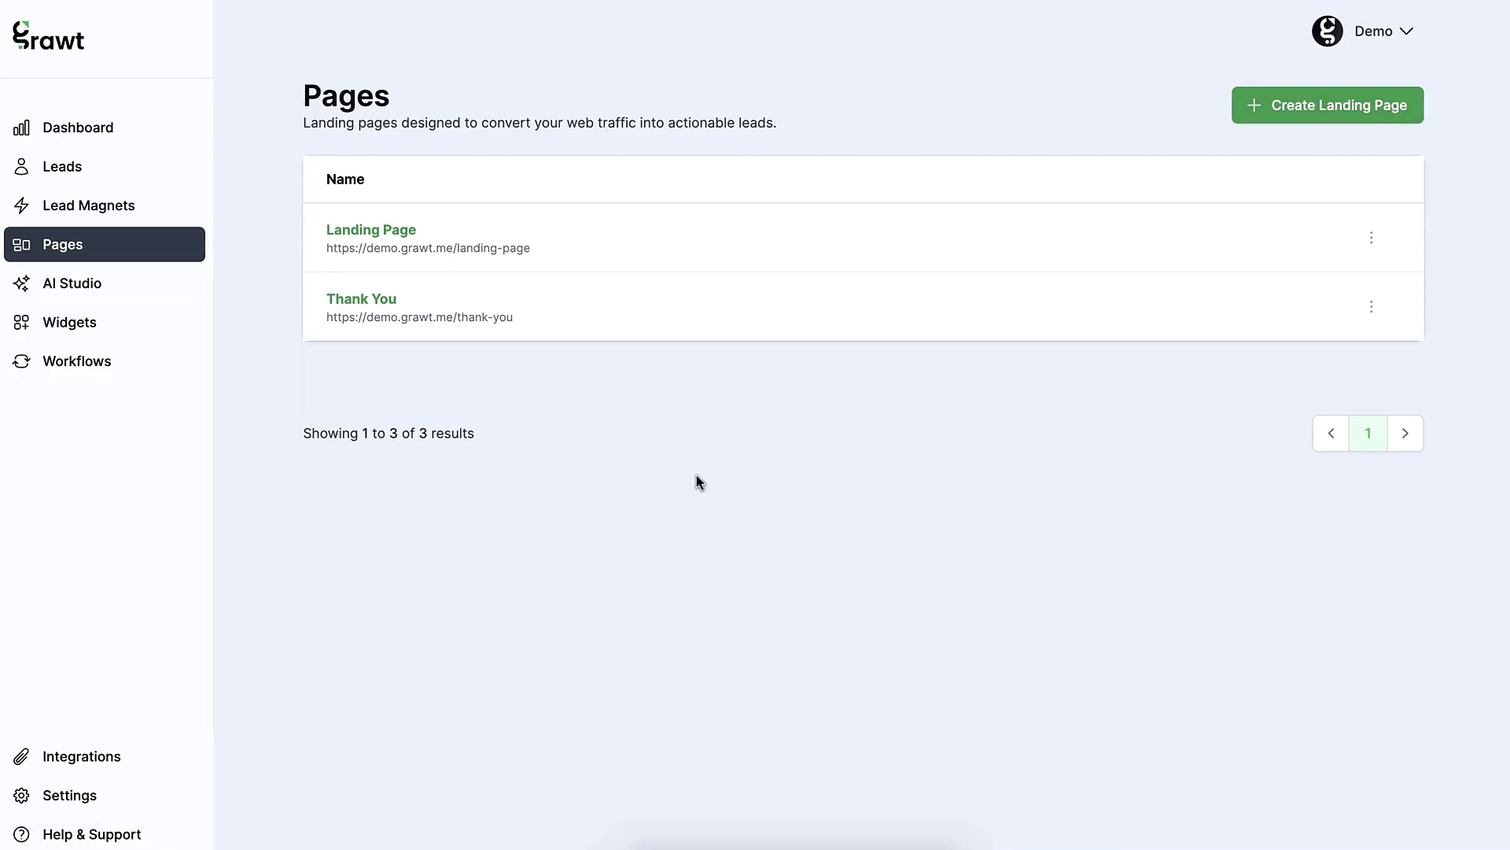
pyautogui.rightClick(435, 318)
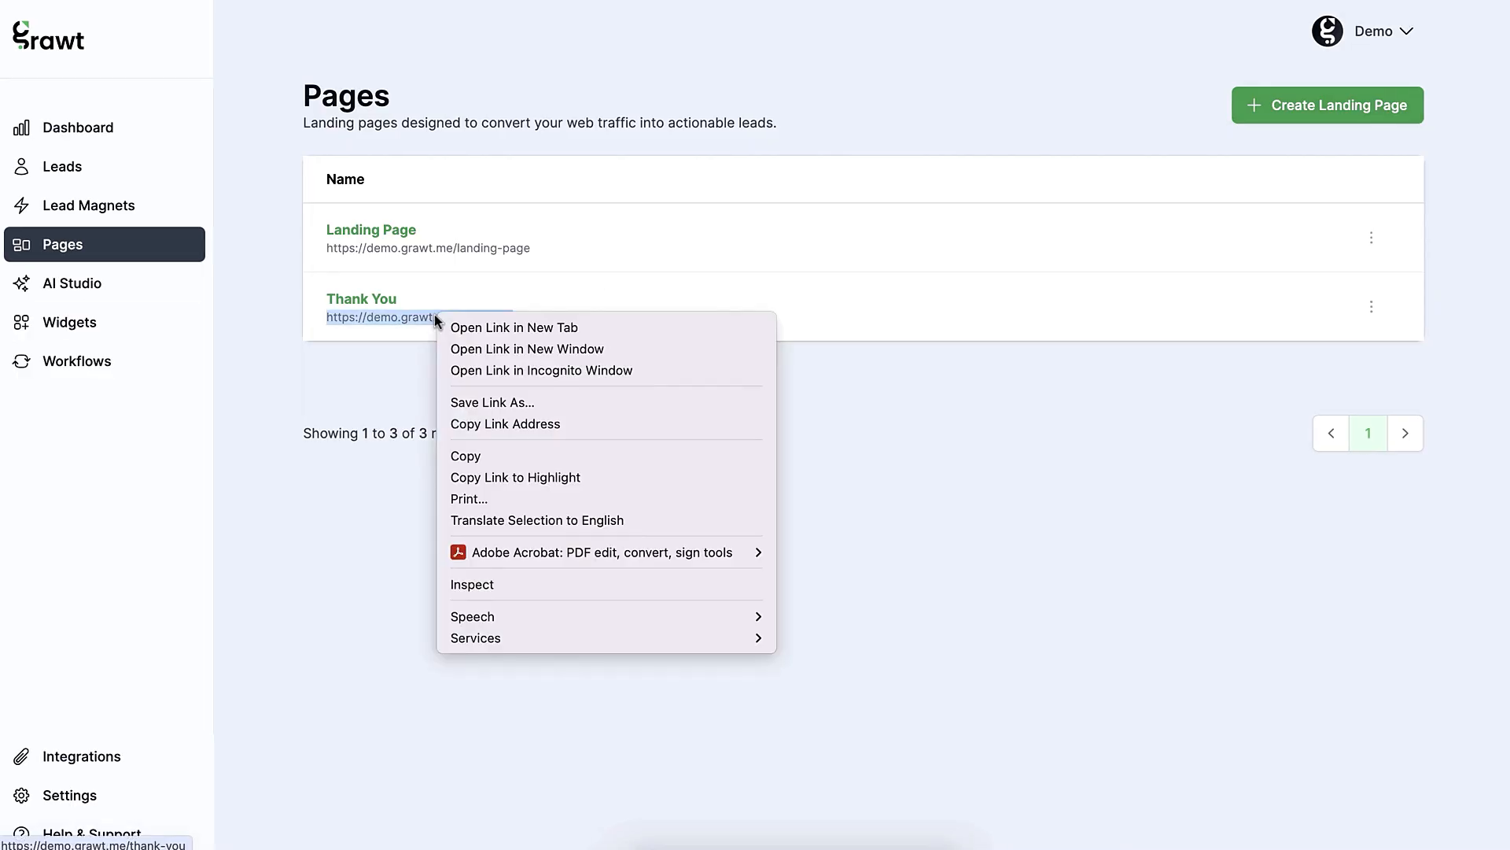
pyautogui.click(511, 427)
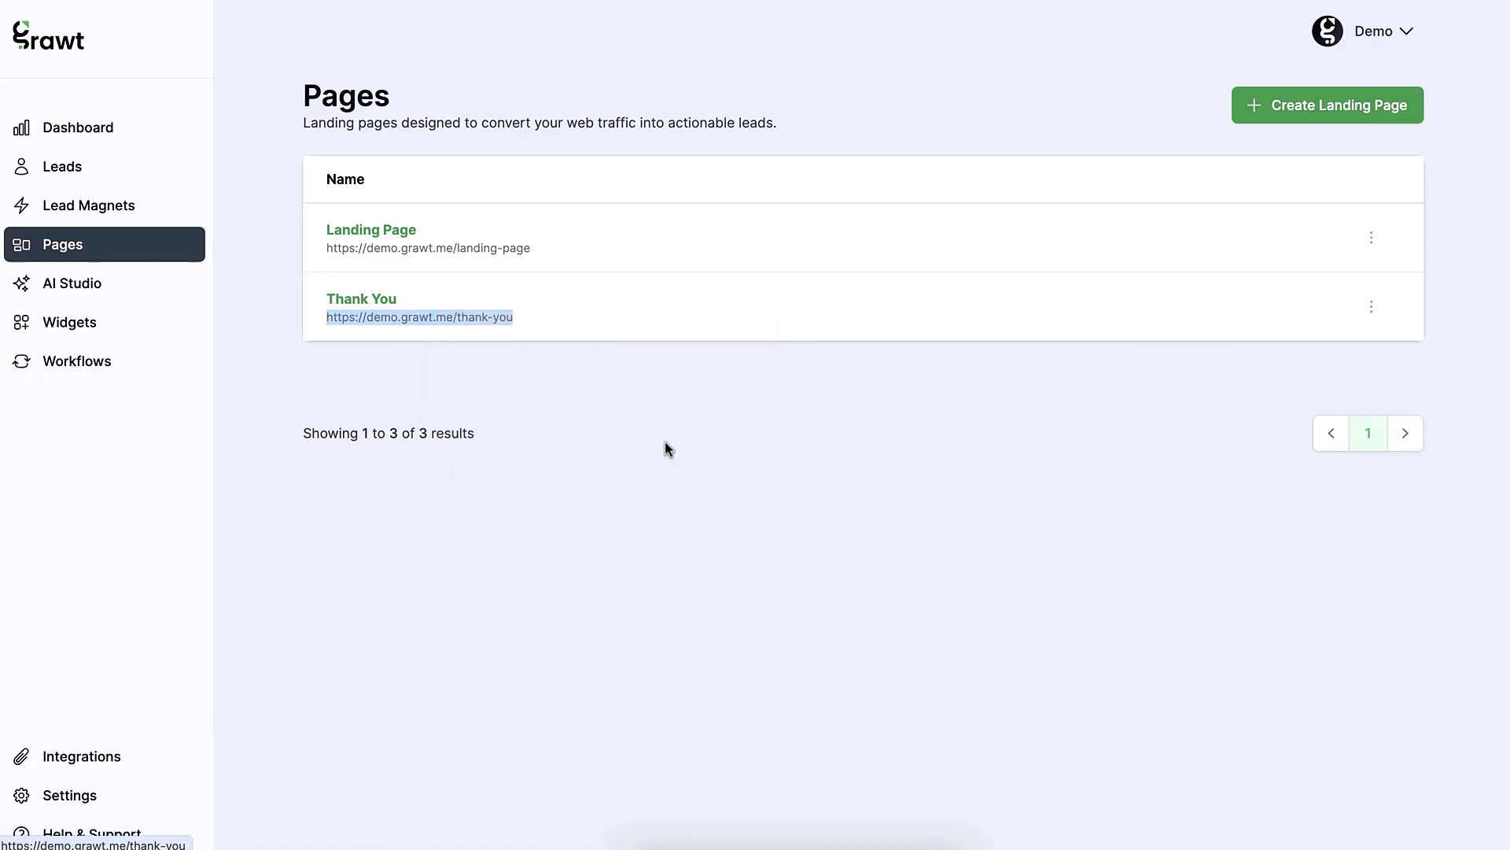
# - In the Demo Form widget's form settings, enable double opt-in and set the redirect after submit to the copied Thank You page link
pyautogui.click(78, 324)
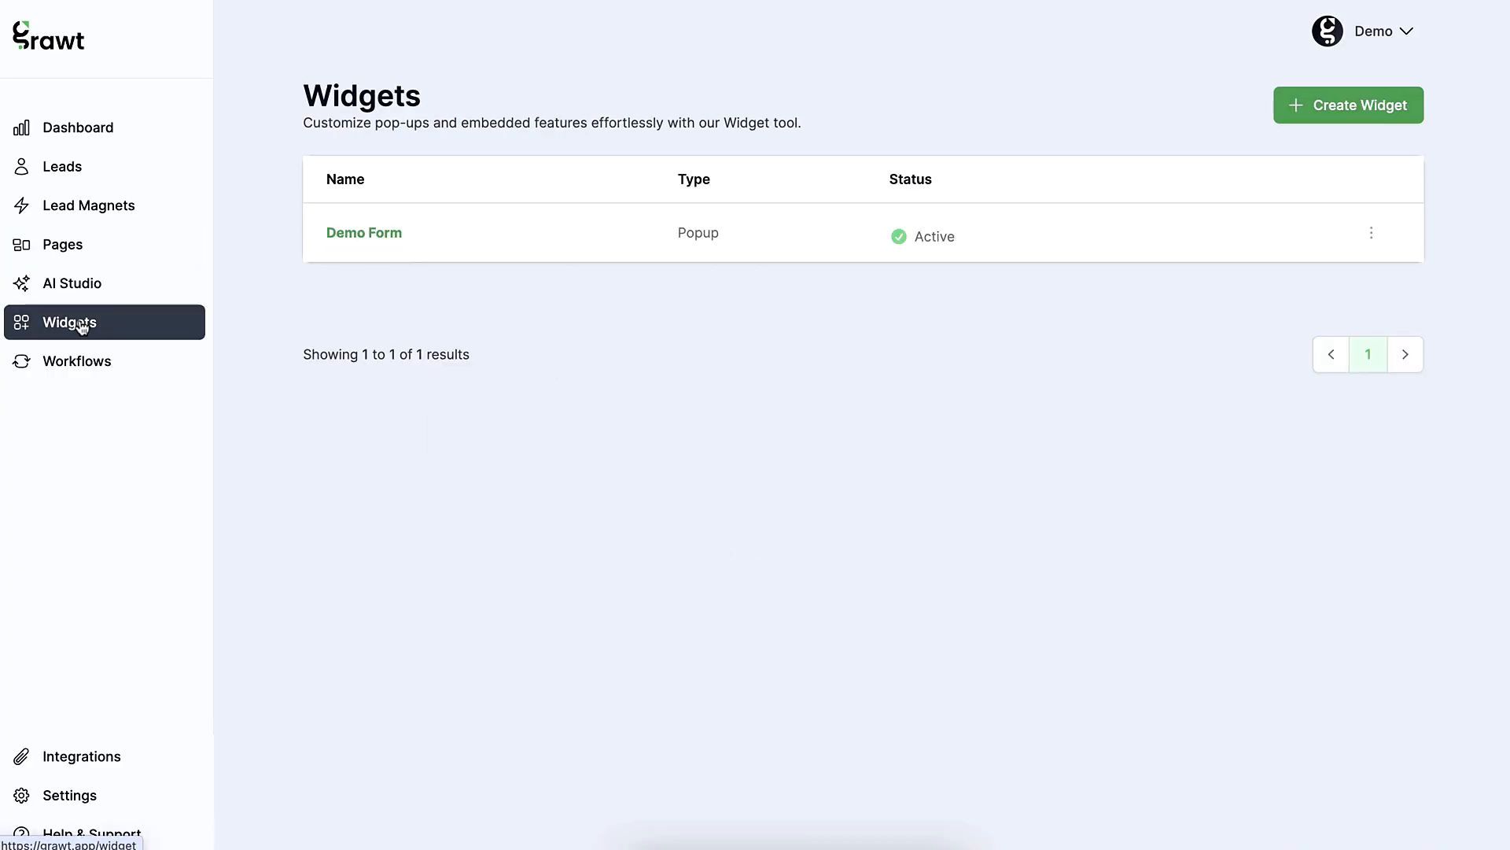
pyautogui.click(364, 234)
pyautogui.click(393, 191)
pyautogui.click(340, 219)
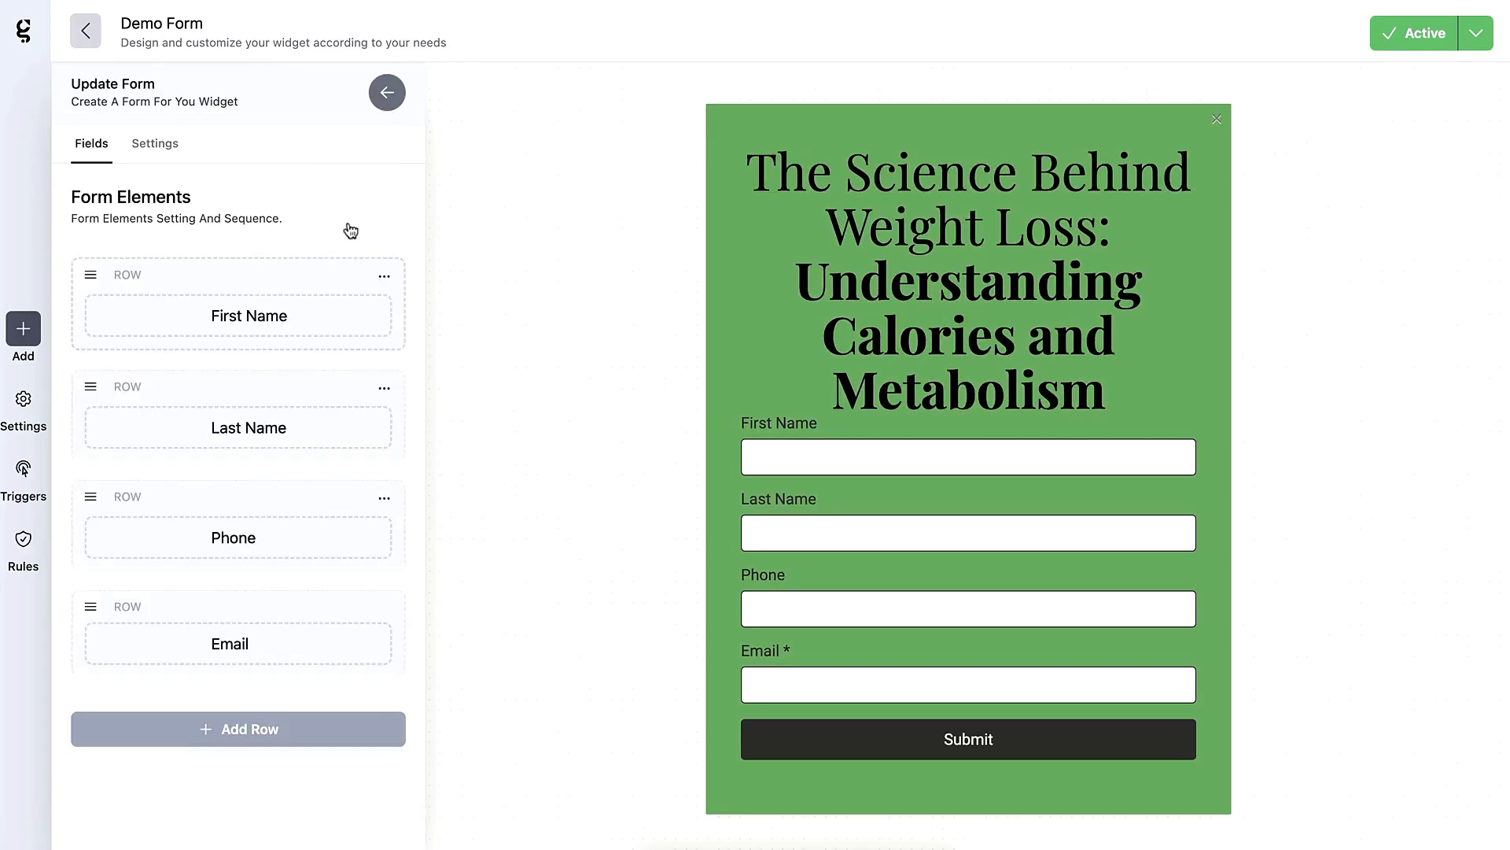
pyautogui.click(157, 144)
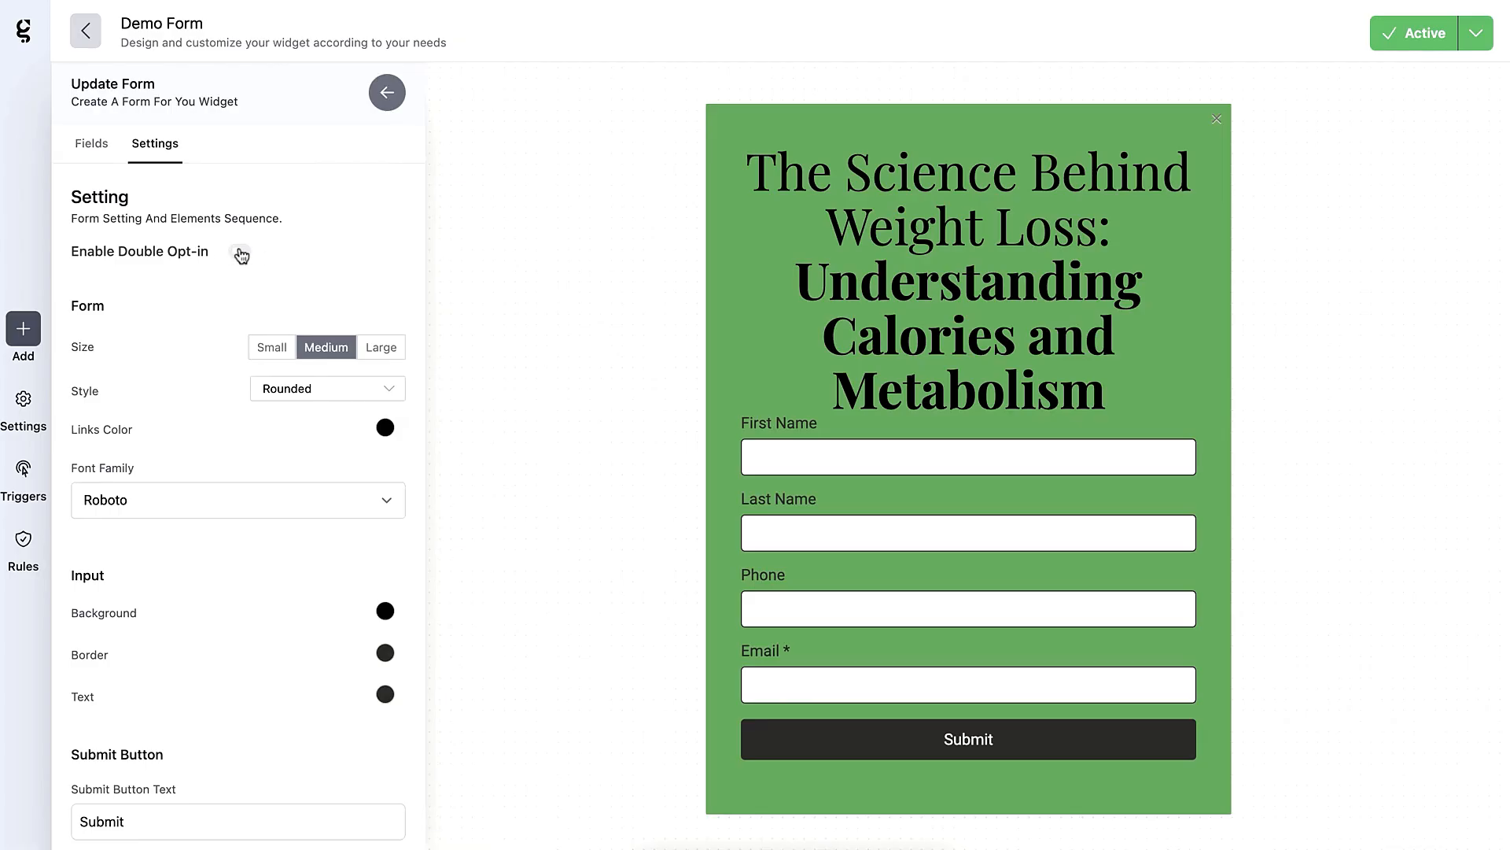
pyautogui.click(243, 252)
pyautogui.scroll(-3, 210, 304)
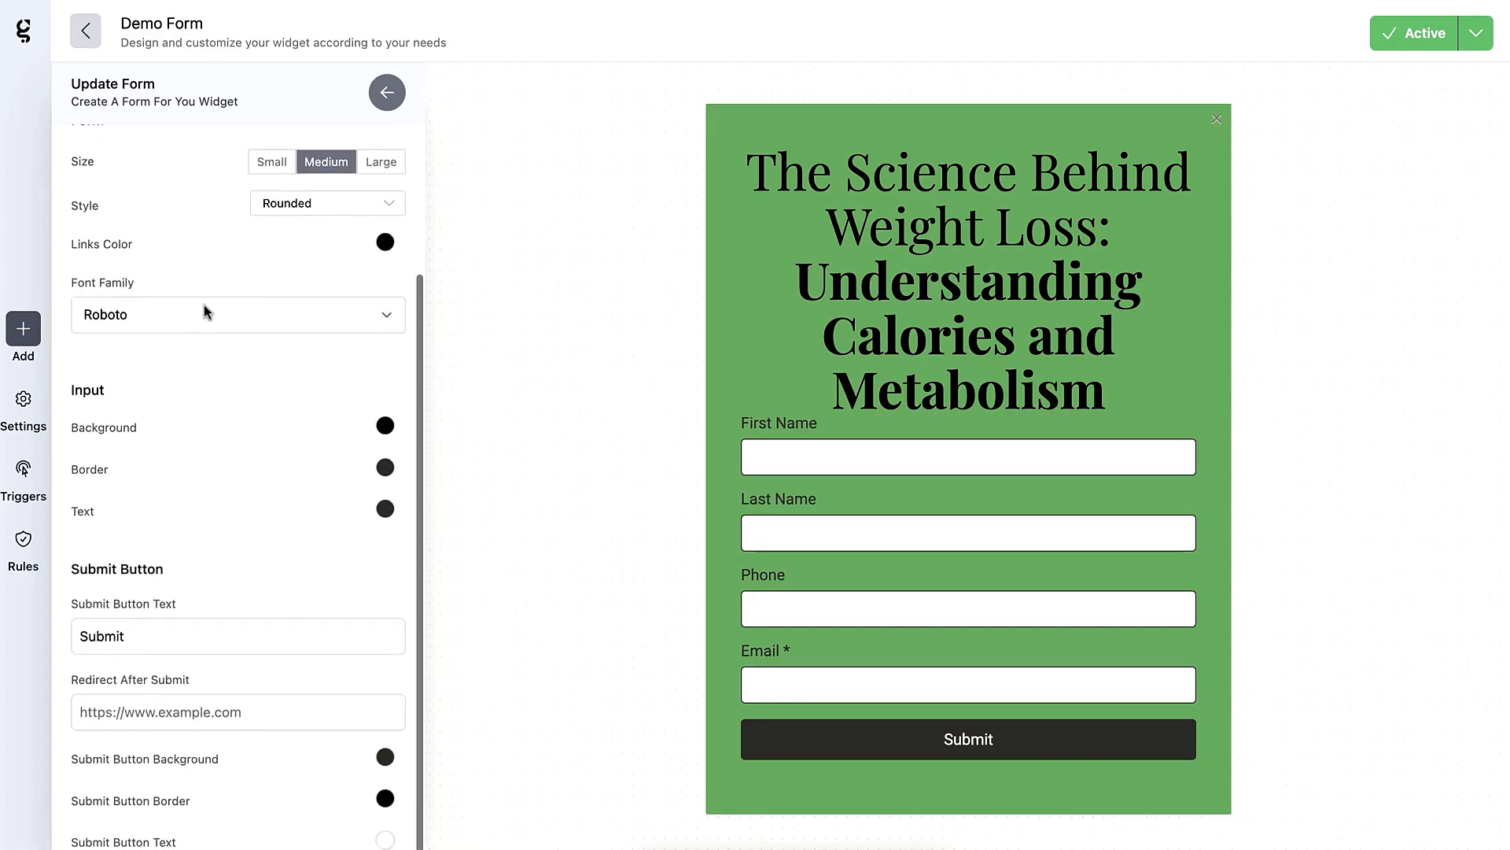
pyautogui.hotkey('ctrl', 'v')
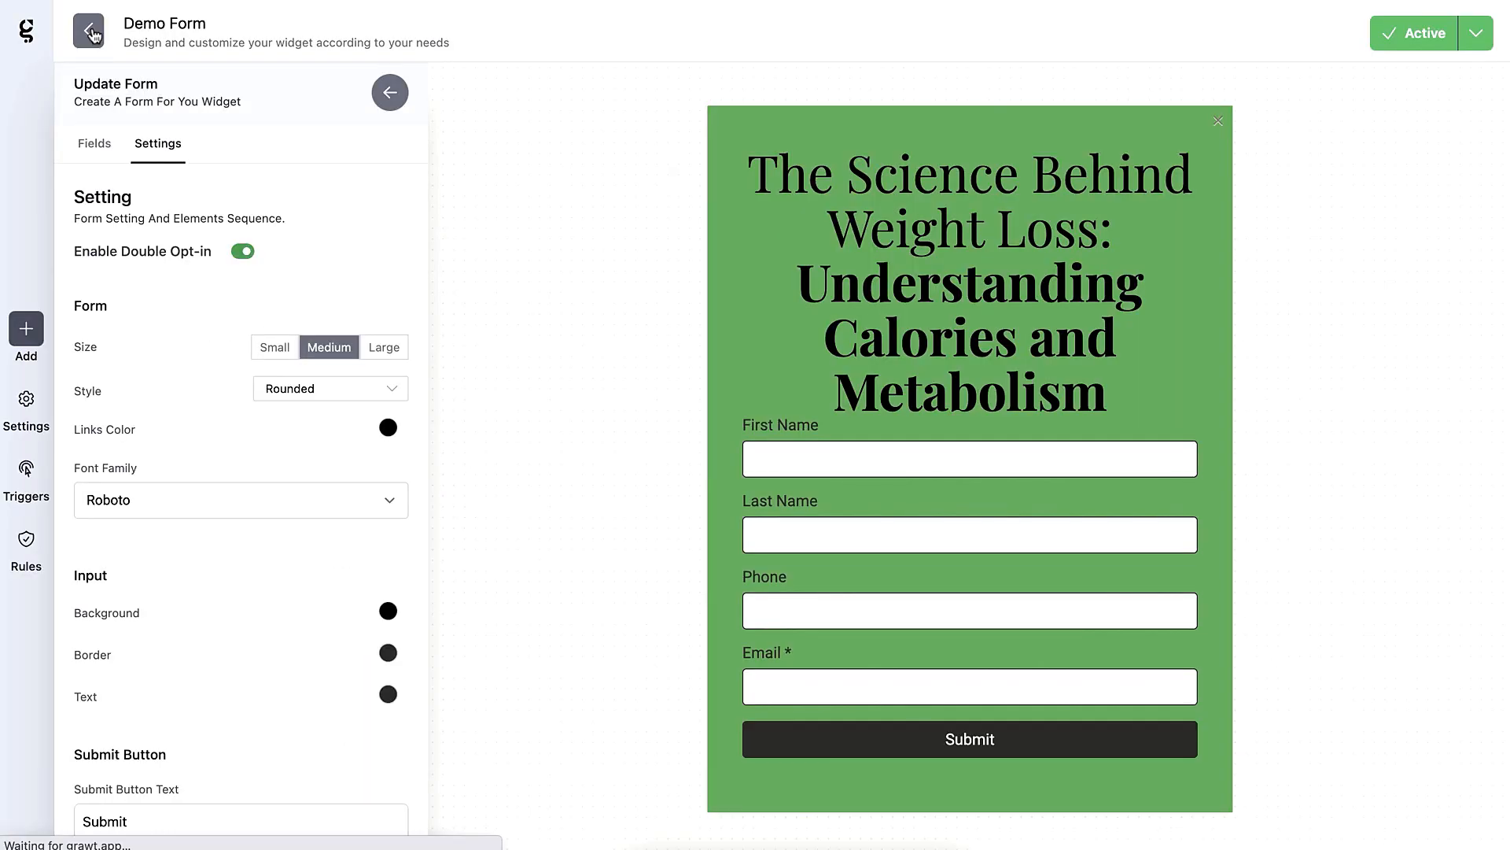
# - Leave the widget and examine the subject and body of the double opt-in email in the account settings
pyautogui.click(85, 33)
pyautogui.click(67, 796)
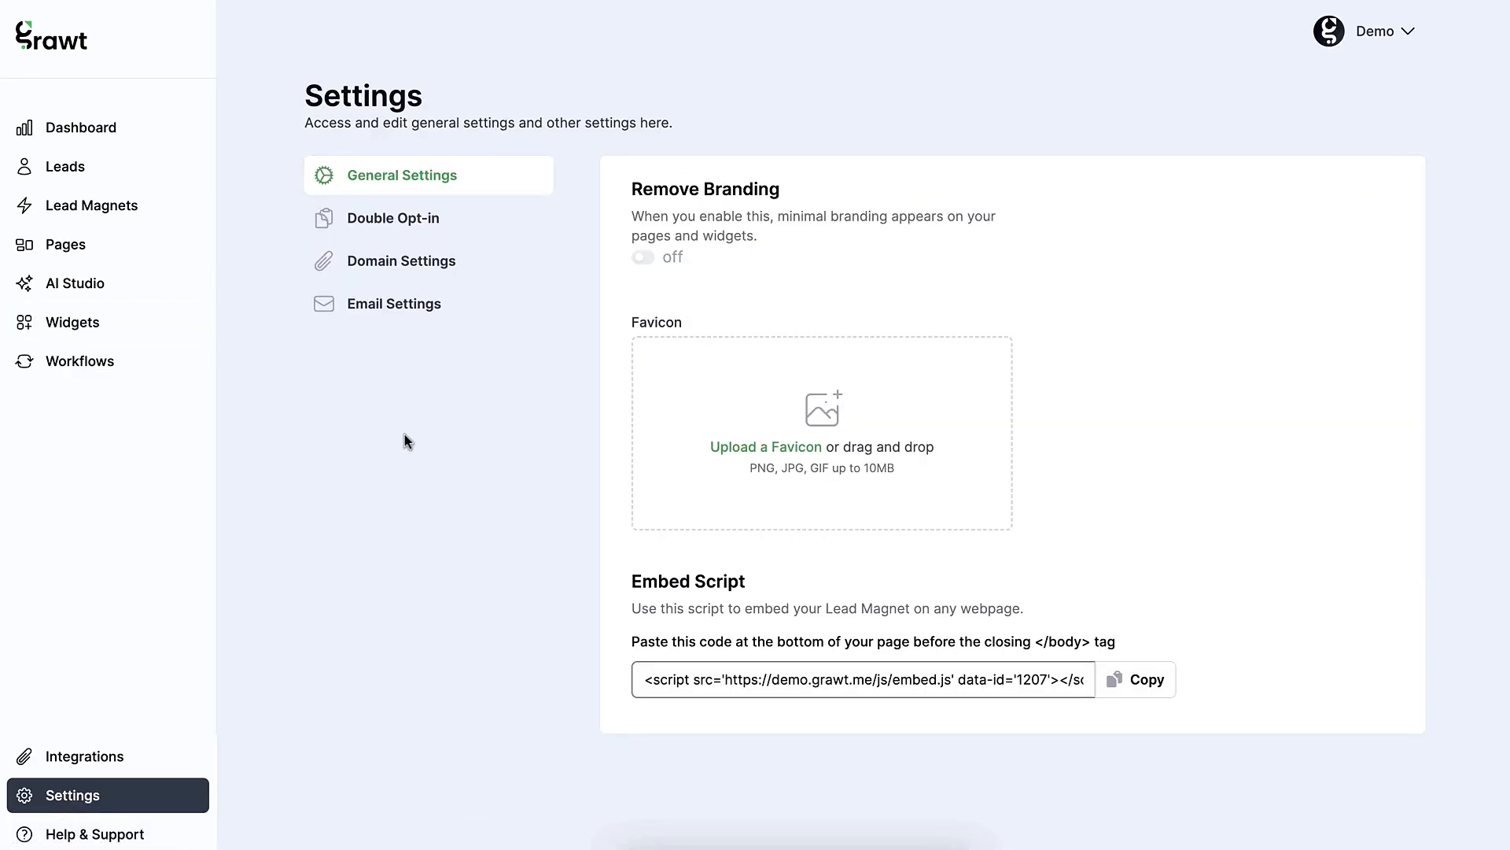
pyautogui.click(395, 224)
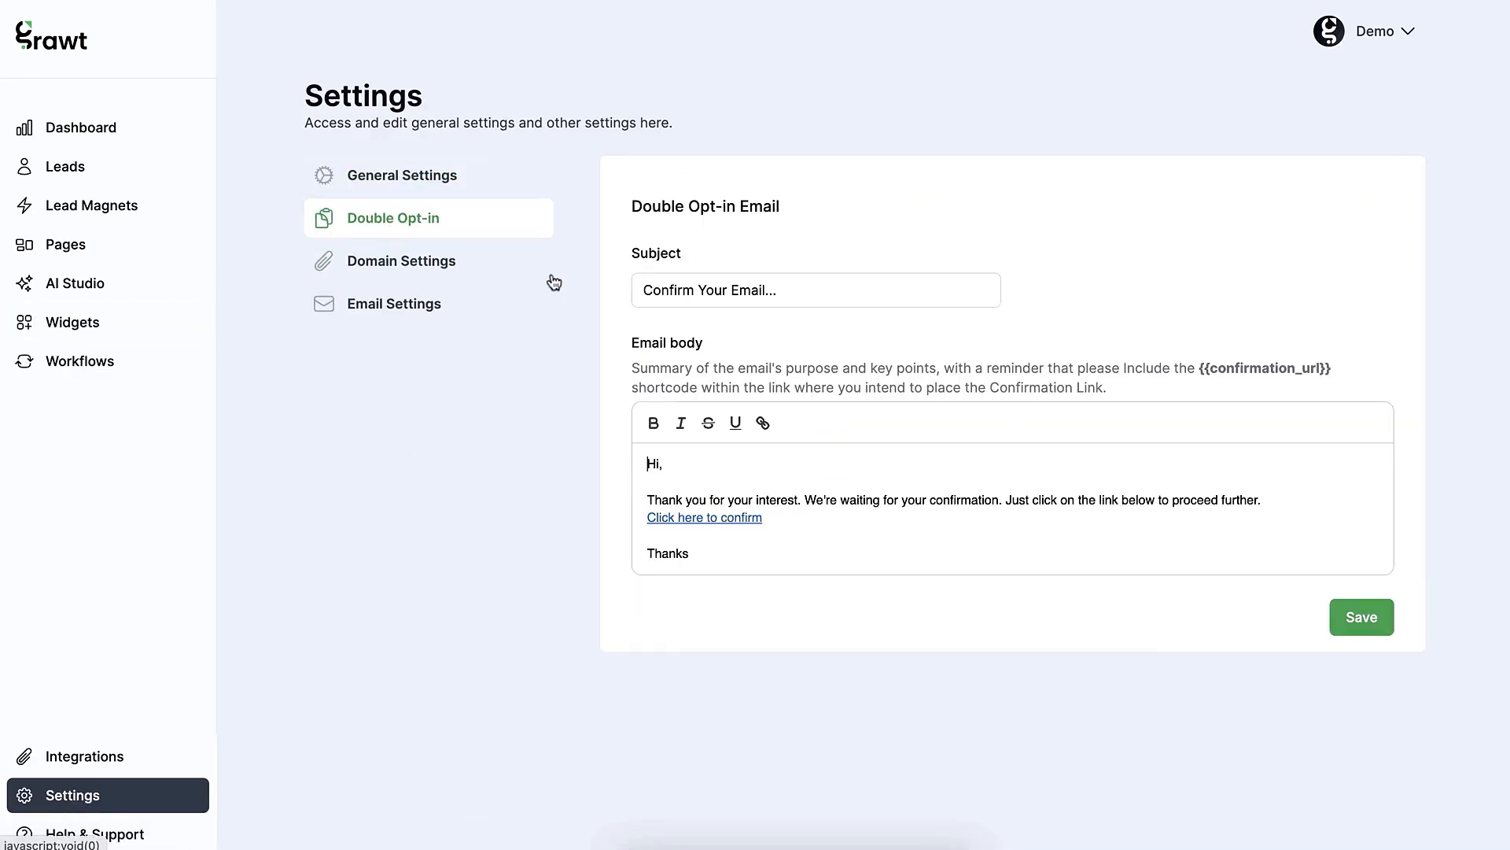
pyautogui.tripleClick(797, 295)
pyautogui.click(697, 454)
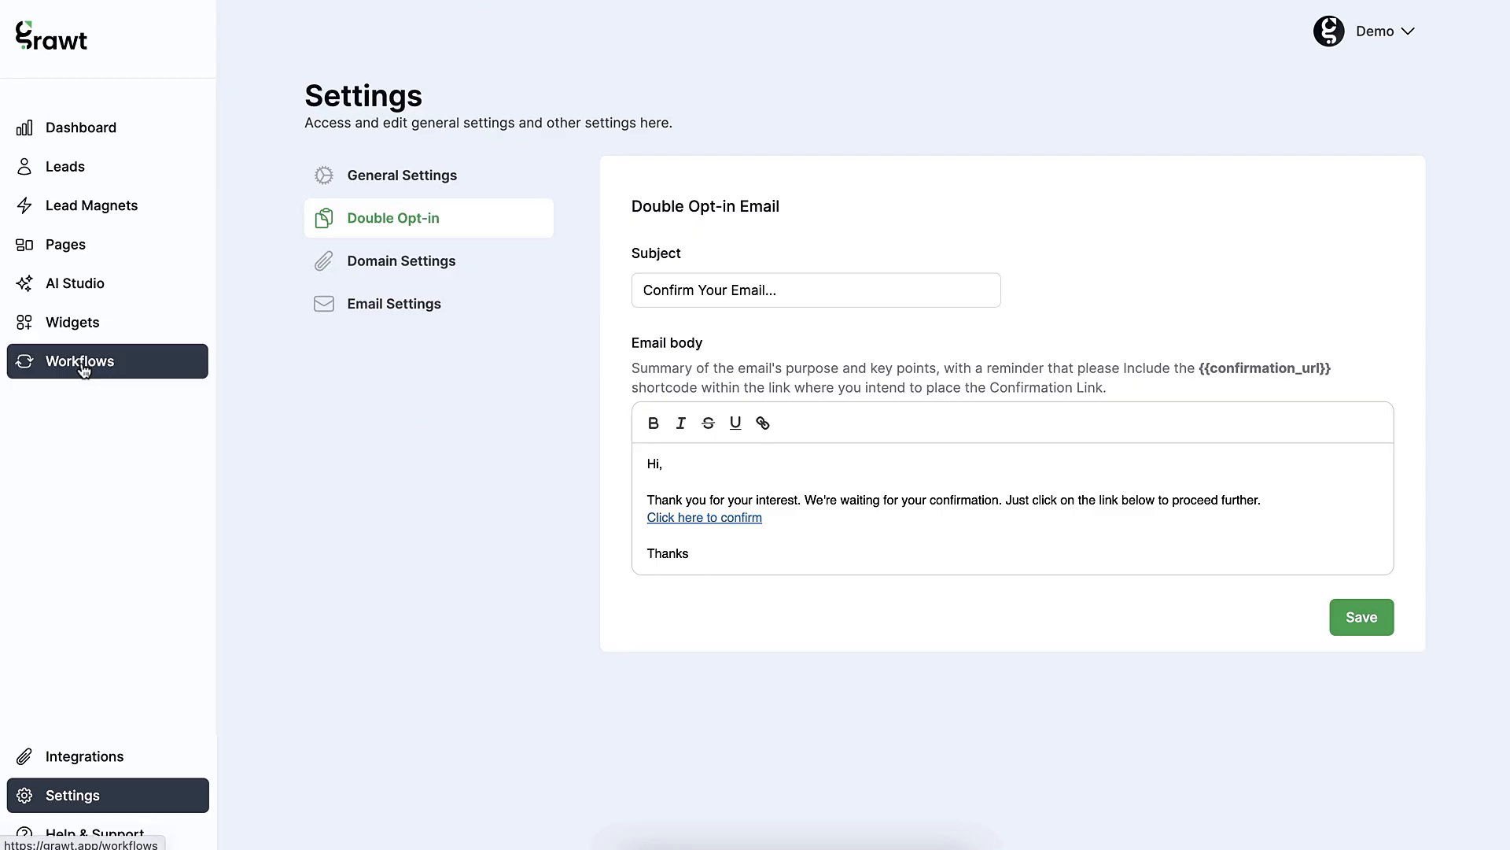
# - Create a new workflow named "Demo Workflow"
pyautogui.click(83, 367)
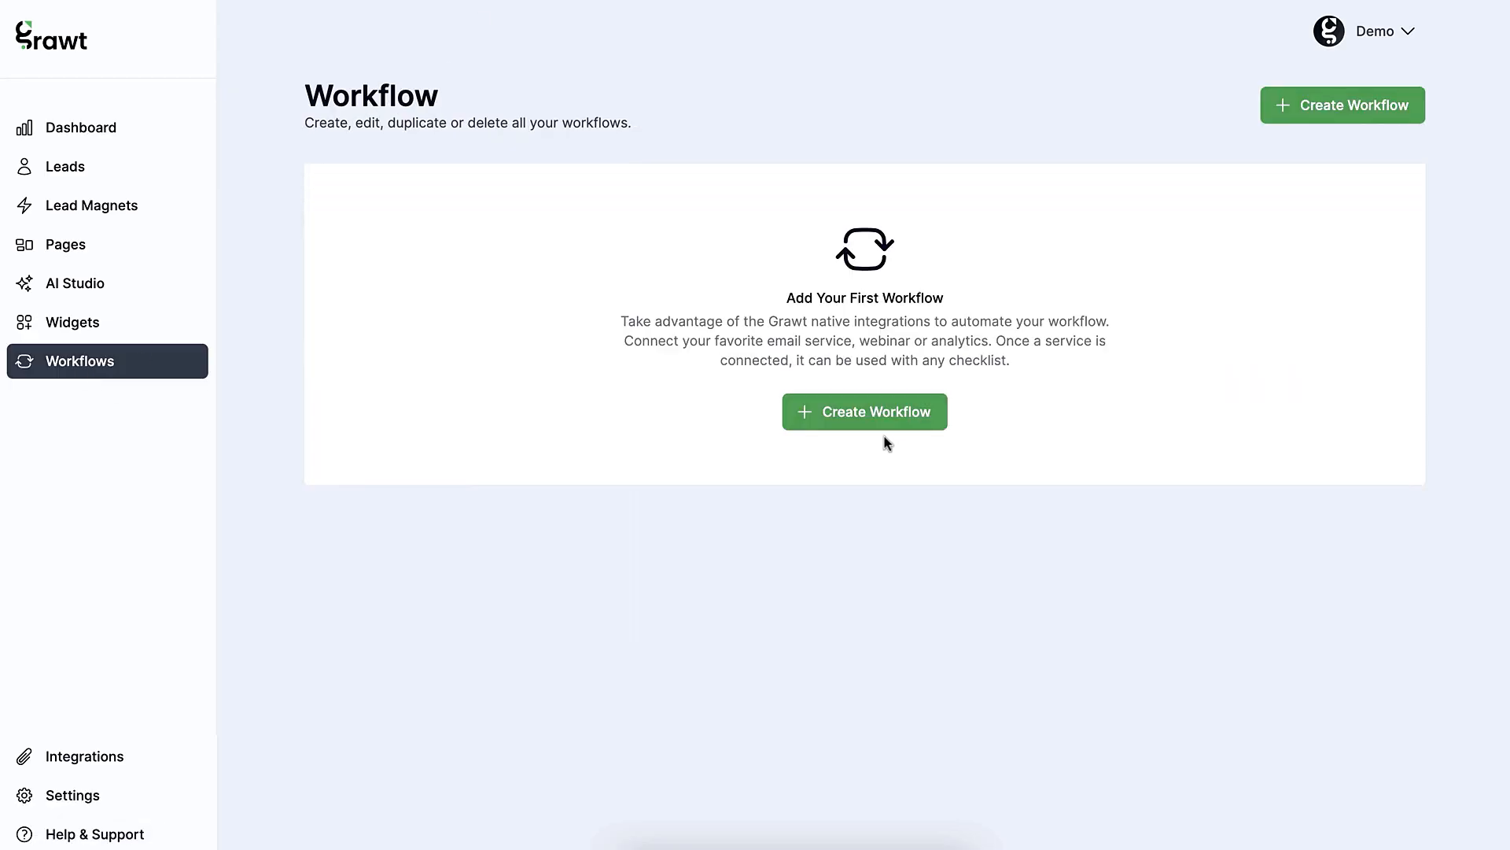
pyautogui.click(1324, 113)
pyautogui.write('Demo Workflow')
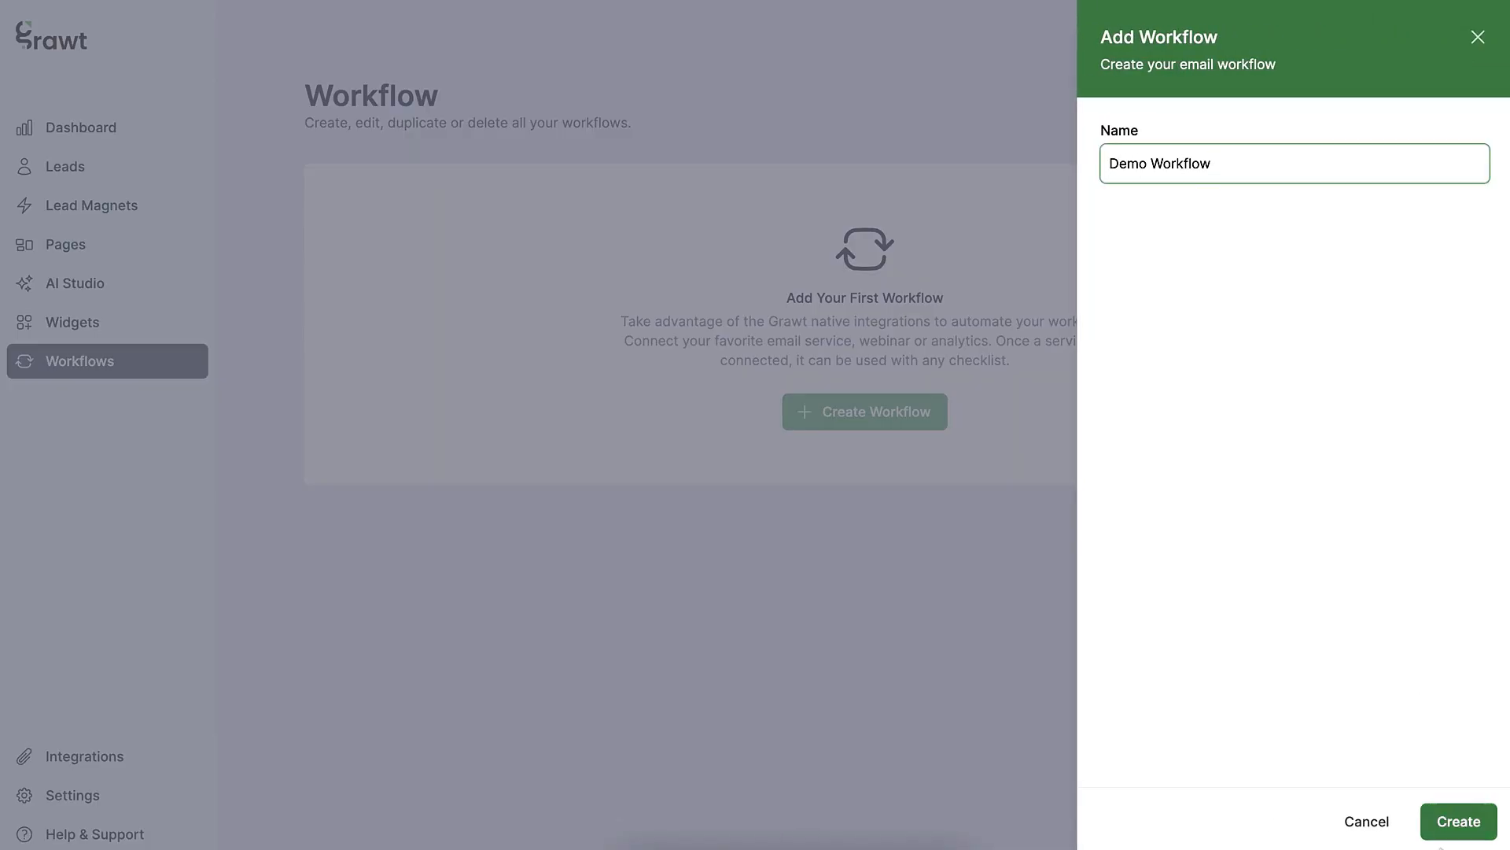
pyautogui.click(1461, 822)
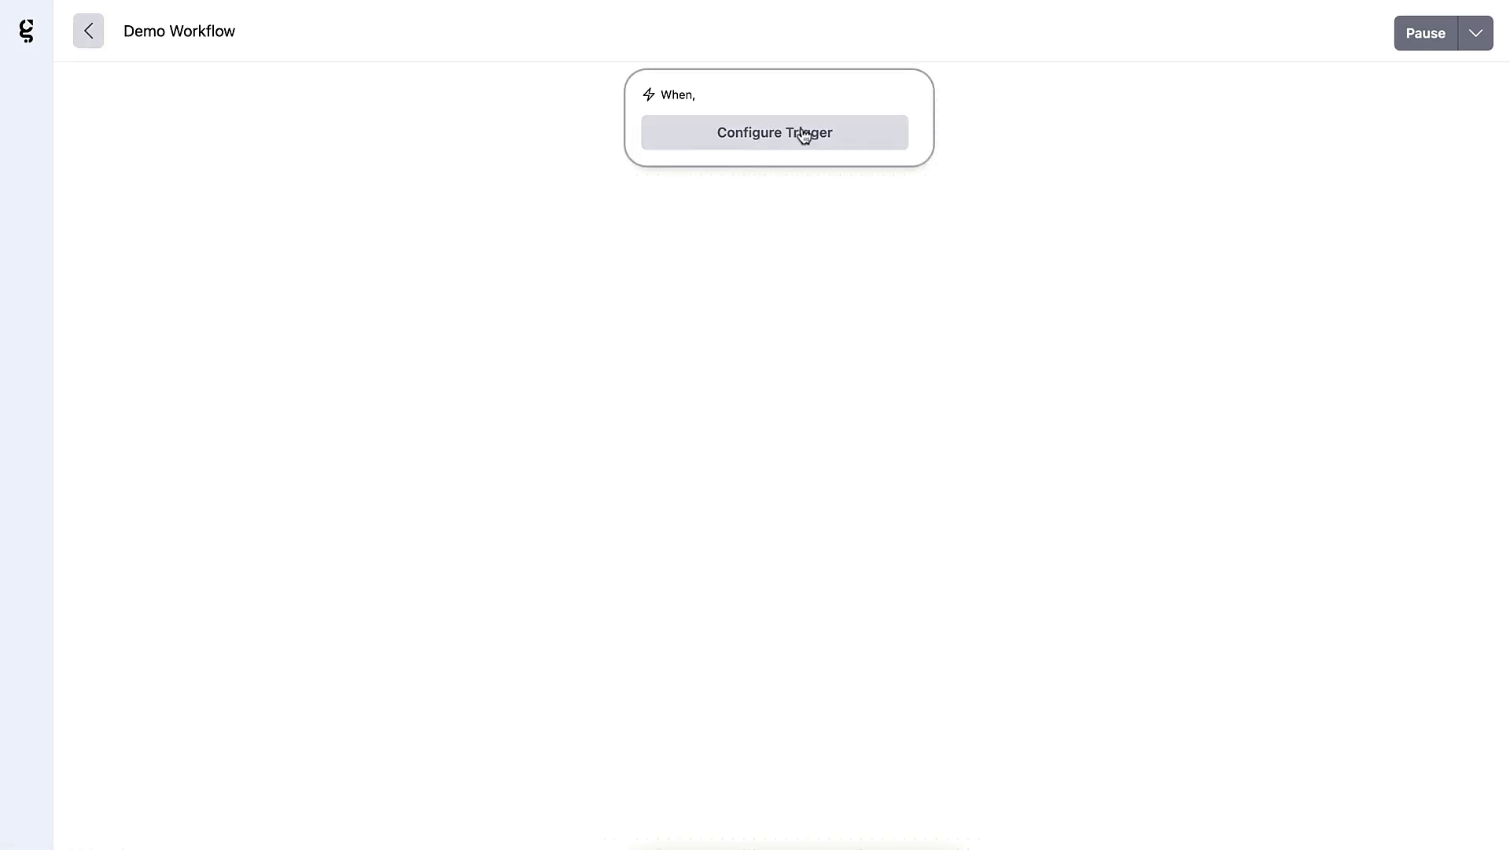
# - Configure the workflow's trigger to use the Demo Form
pyautogui.click(785, 135)
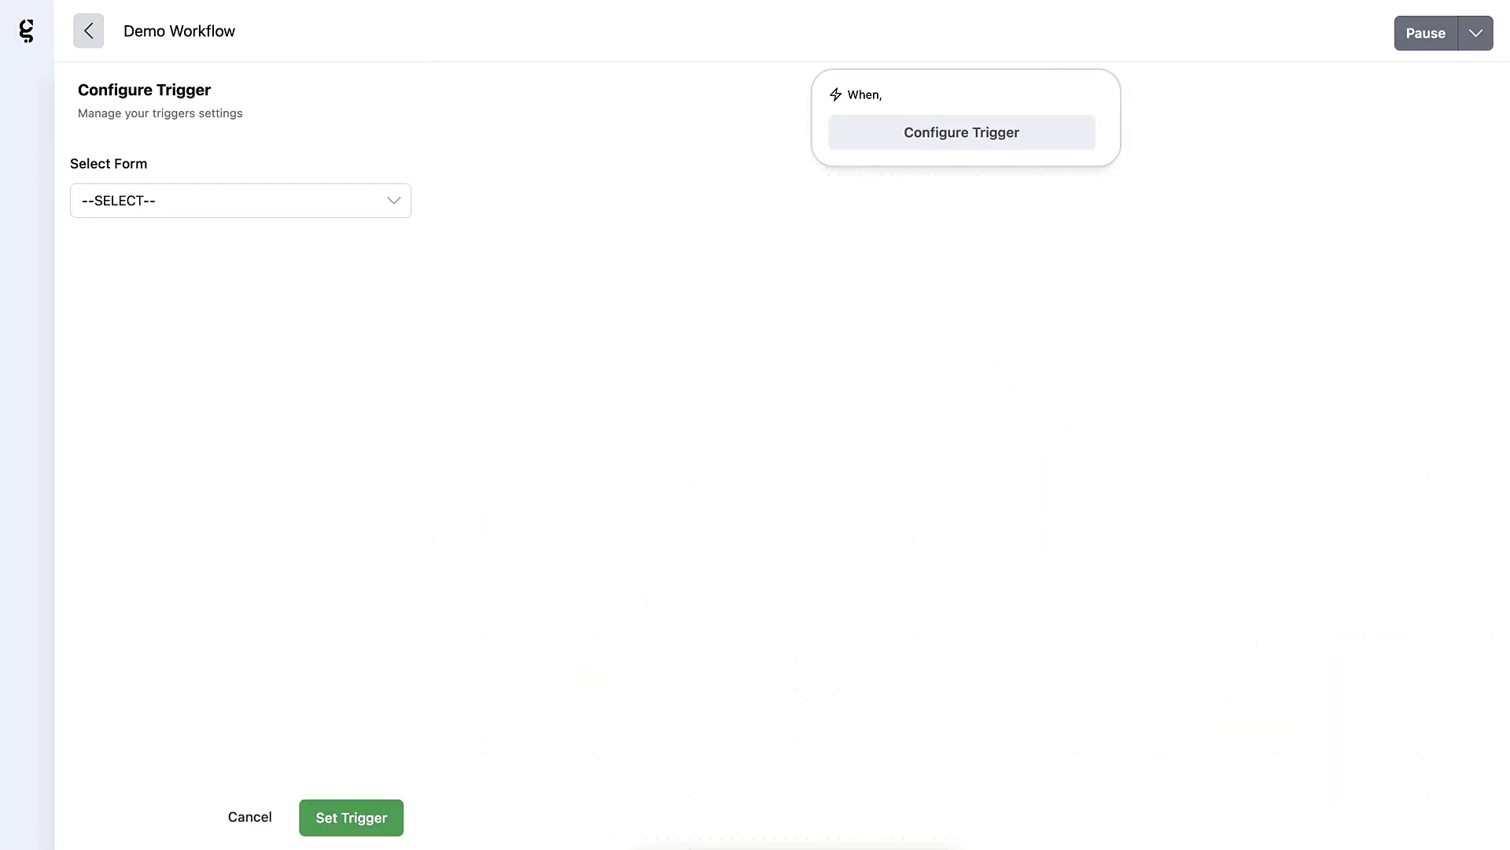
pyautogui.click(200, 203)
pyautogui.click(142, 252)
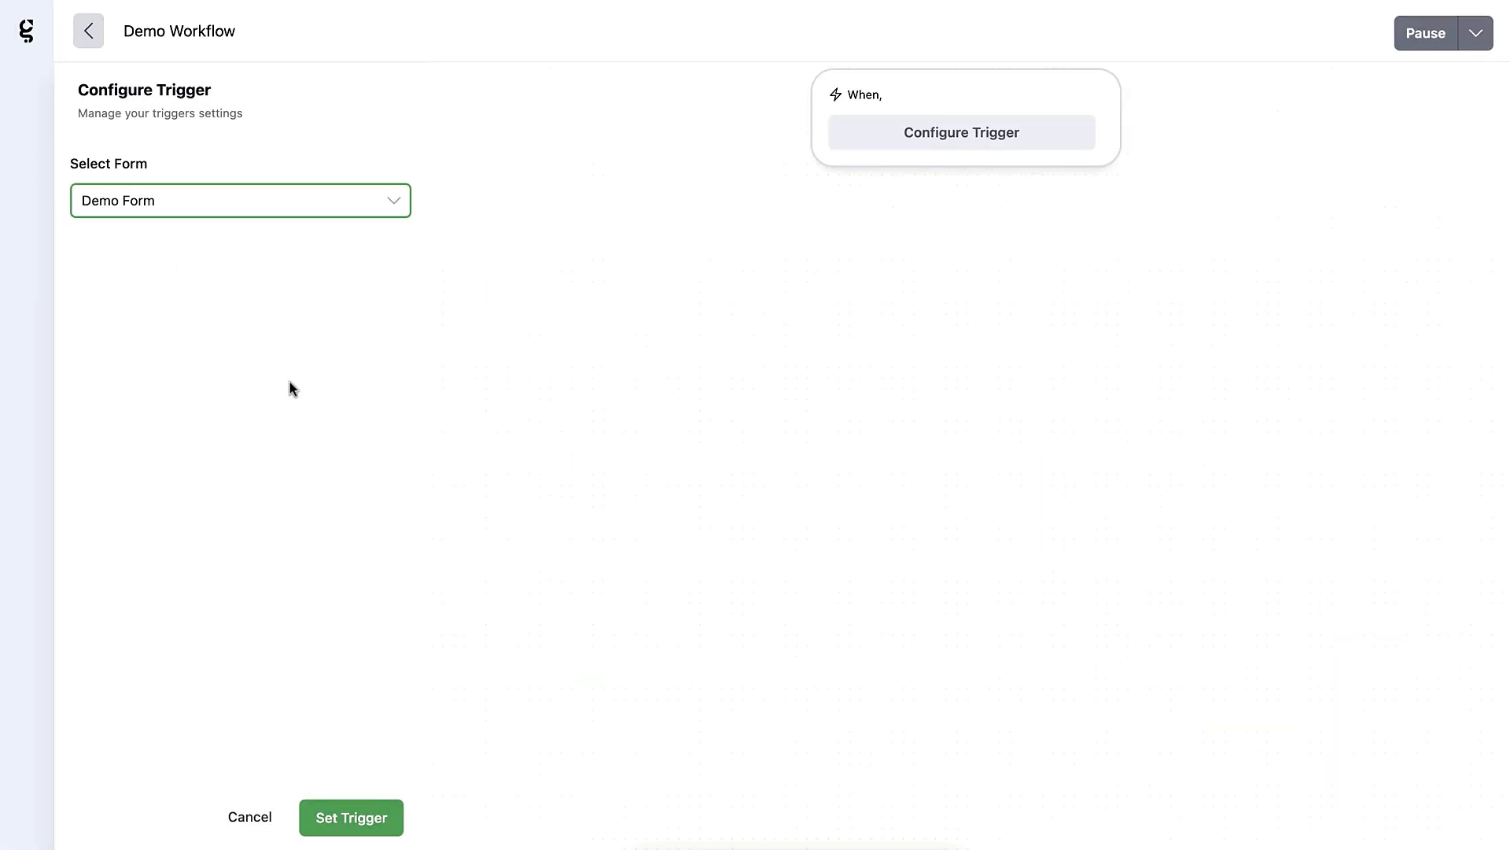
pyautogui.click(364, 817)
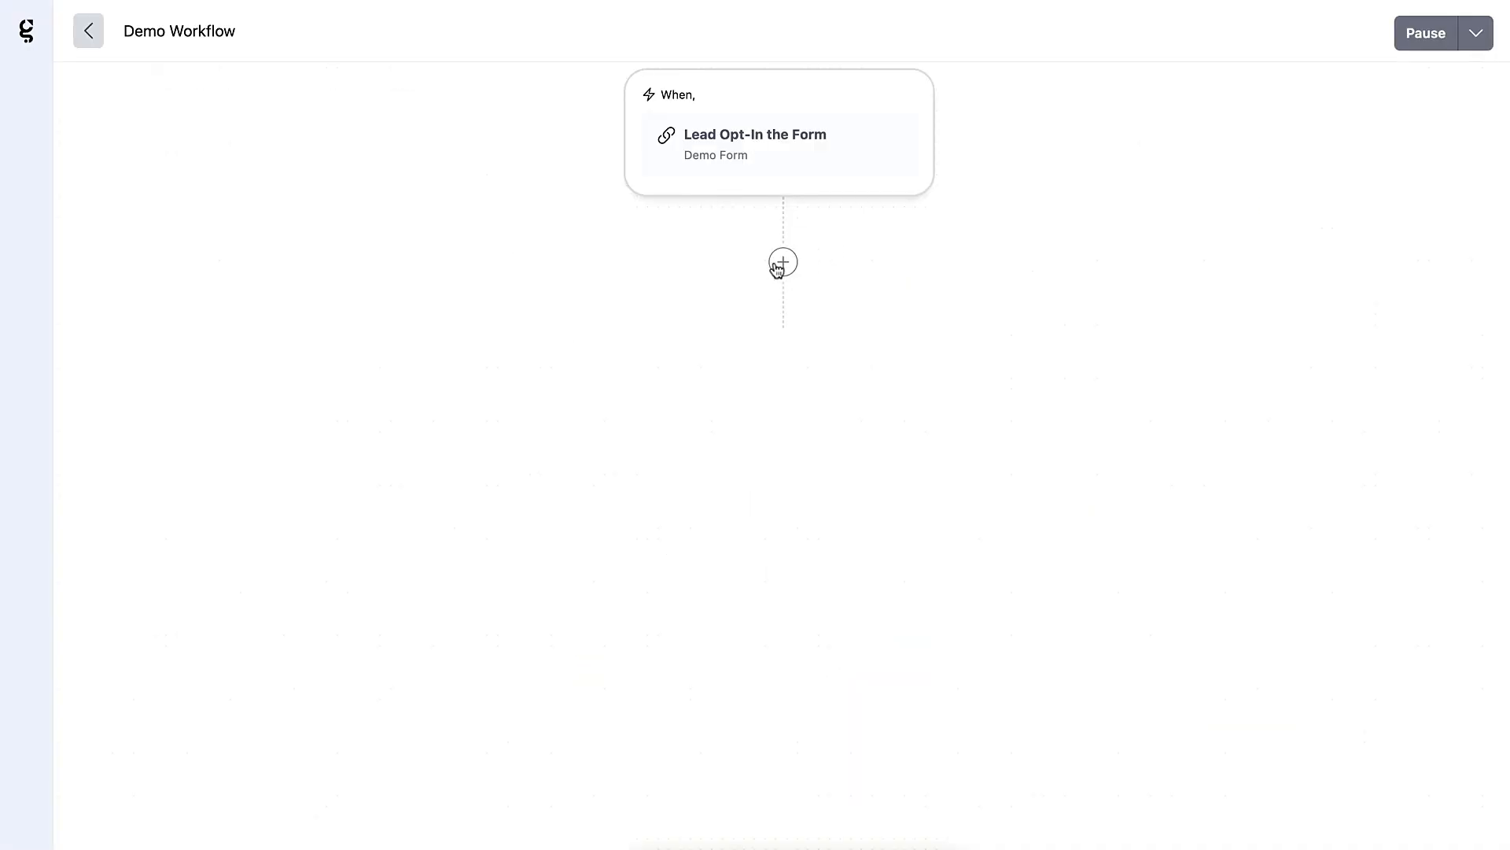
# - Add a Send Email action after the trigger and set its subject to "Subject: Your Action Planner Inside!"
pyautogui.click(782, 263)
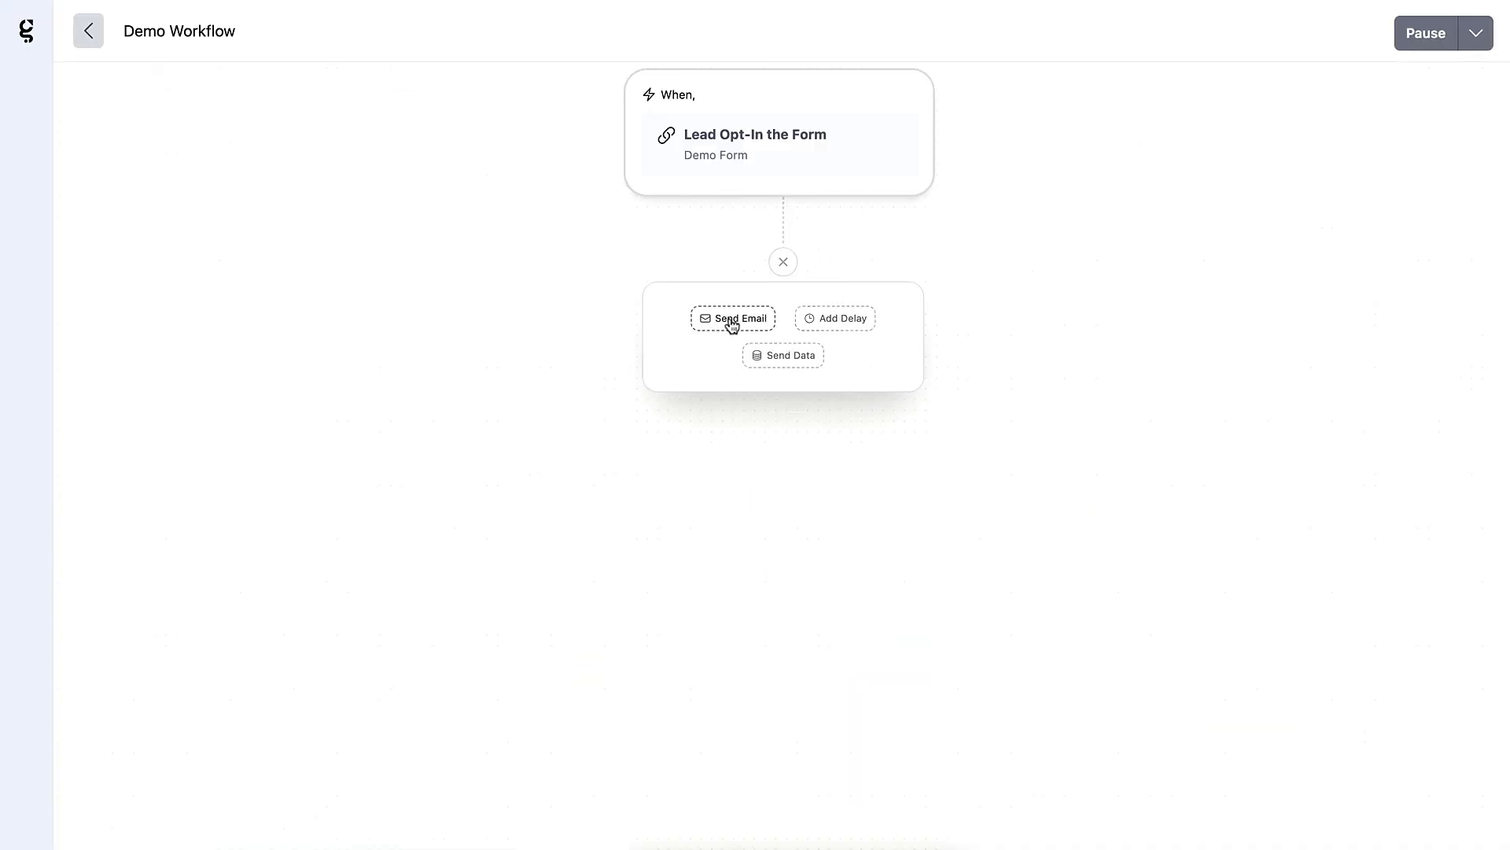
pyautogui.click(732, 319)
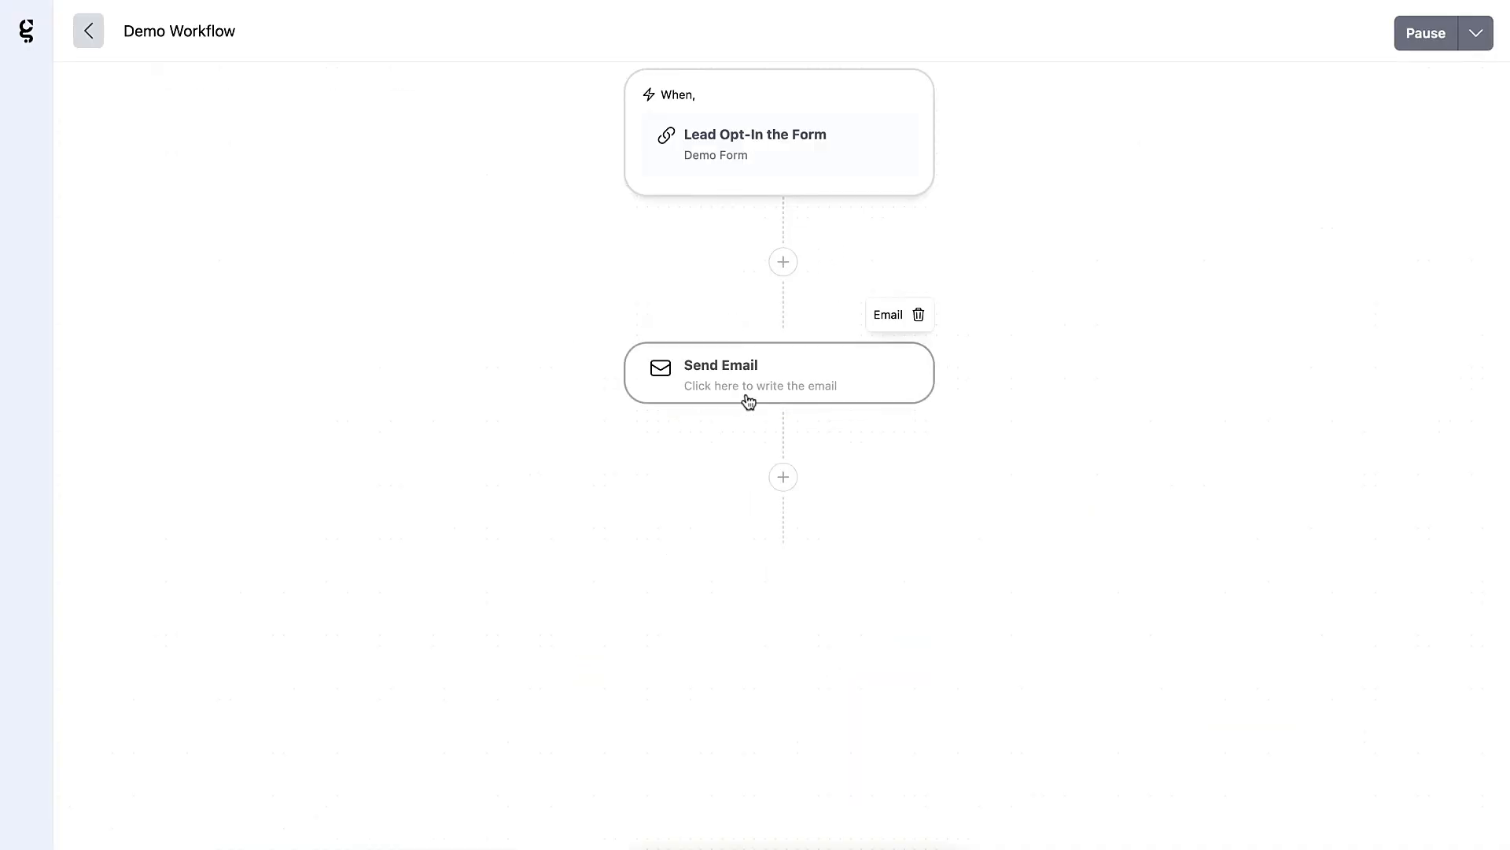
pyautogui.click(748, 402)
pyautogui.click(267, 219)
pyautogui.hotkey('ctrl', 'v')
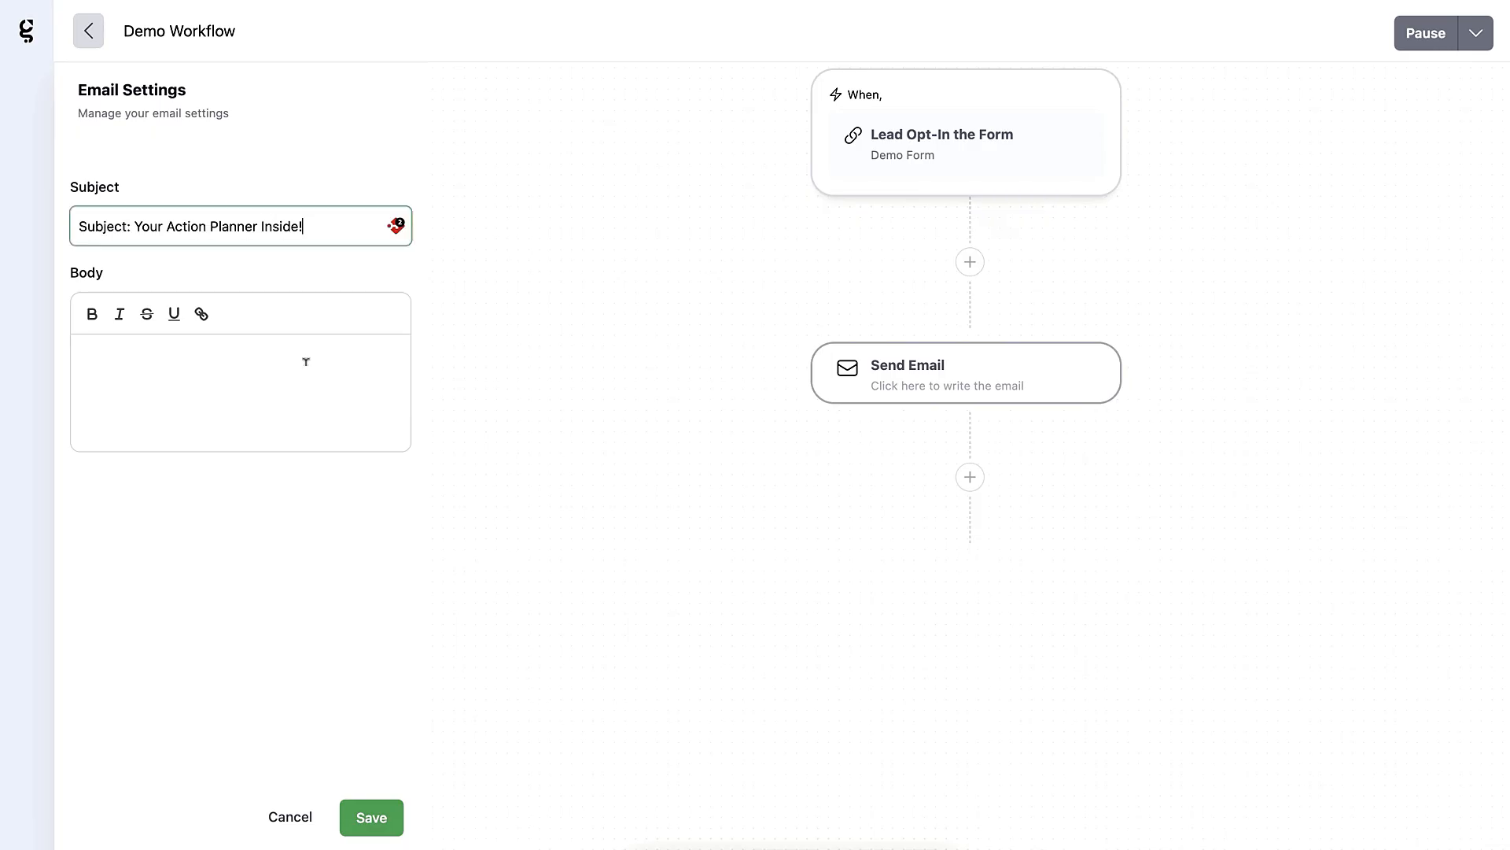
# - Paste the prepared ACME Fitness congratulations message, including the line "Access your action planner", into the email body and save the email
pyautogui.click(300, 369)
pyautogui.hotkey('ctrl', 'v')
pyautogui.moveTo(251, 496); pyautogui.dragTo(85, 498)
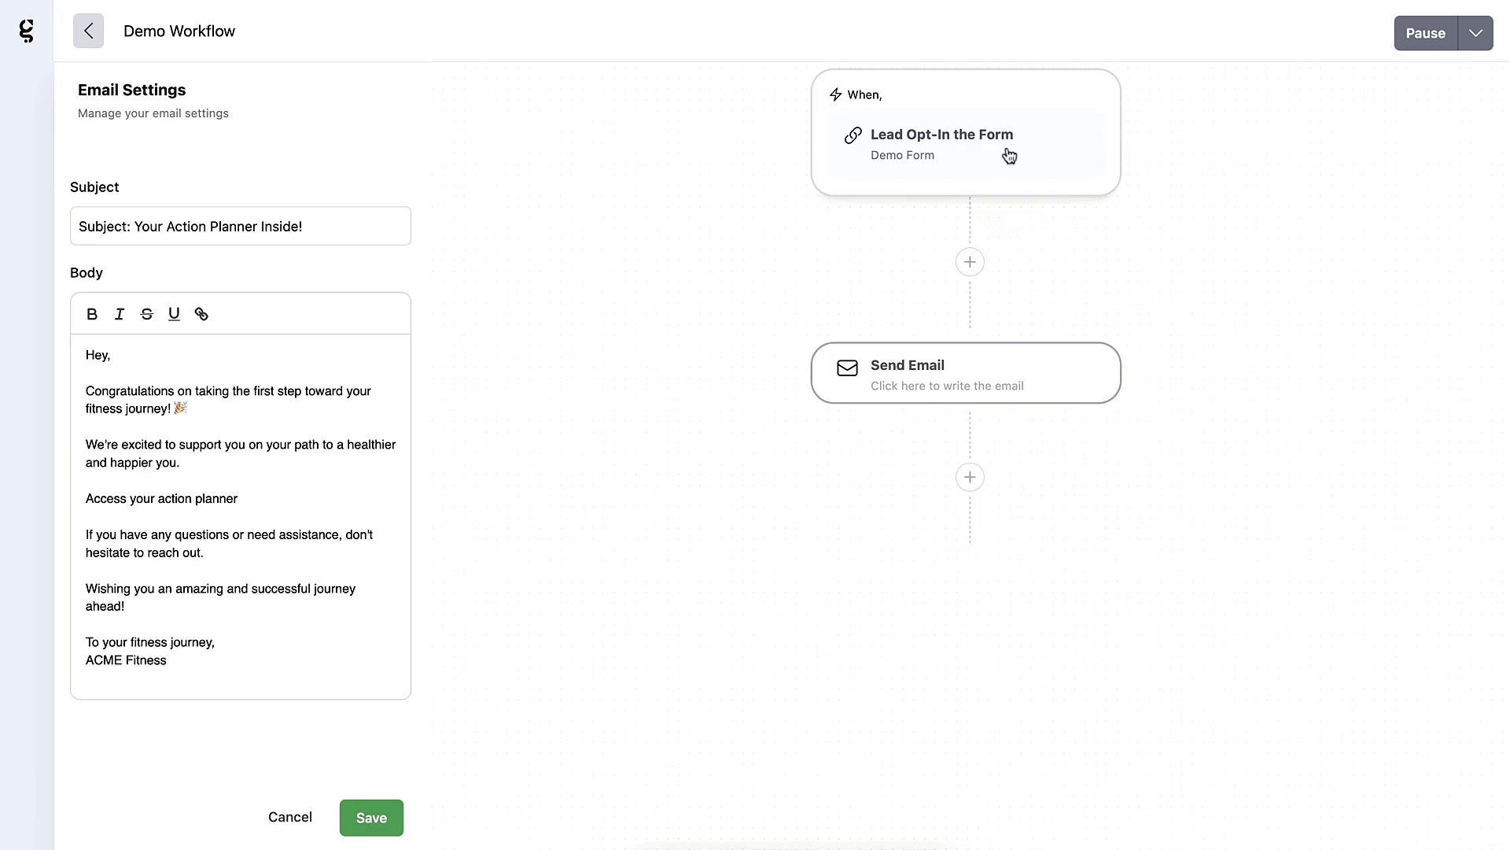
pyautogui.click(382, 816)
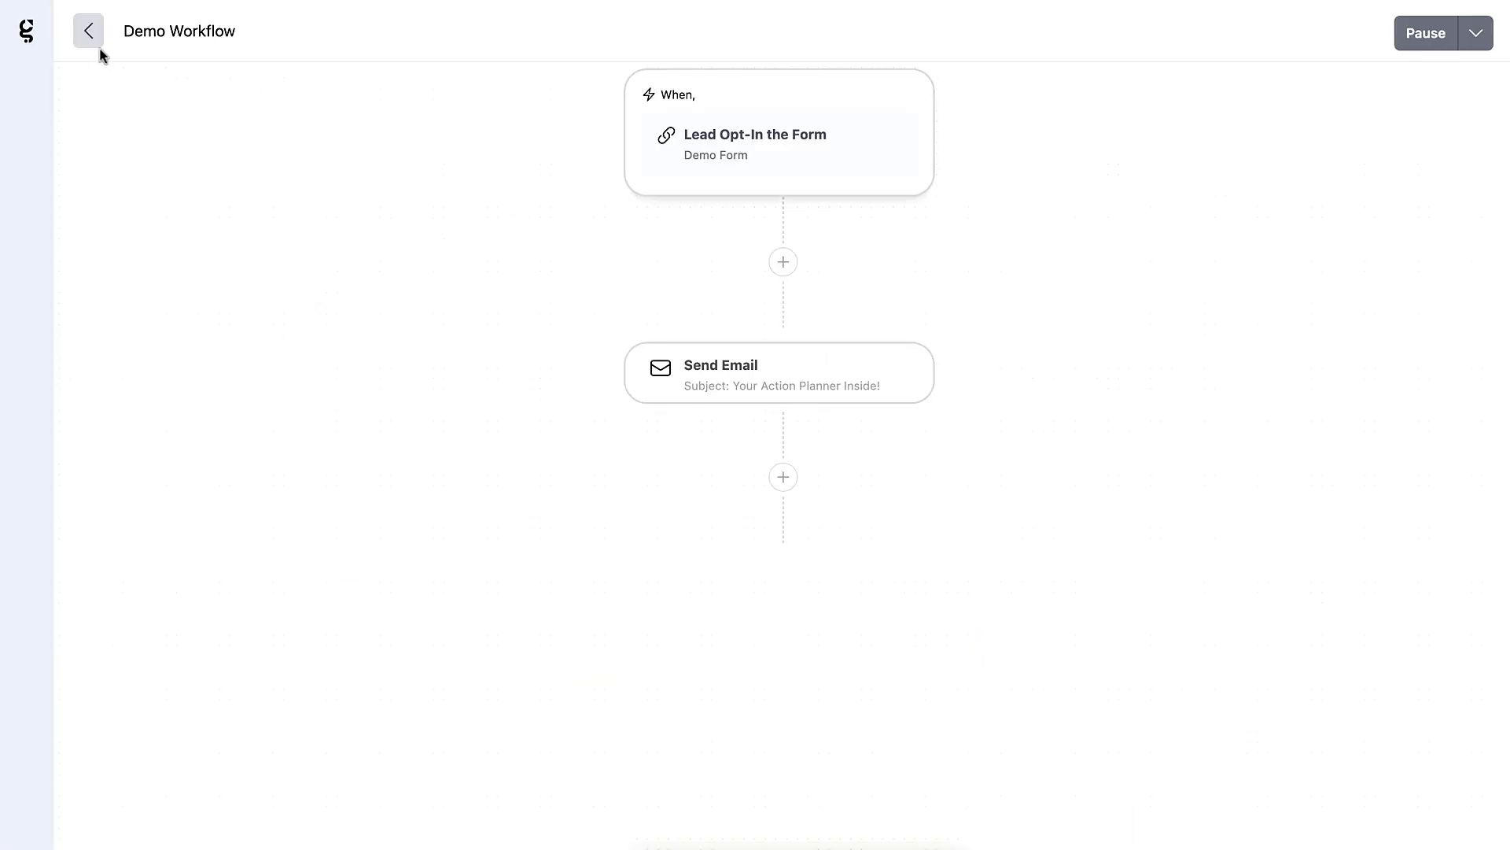
# - Leave the workflow and create a landing page named "Lead Magnet" from the blank template
pyautogui.click(90, 32)
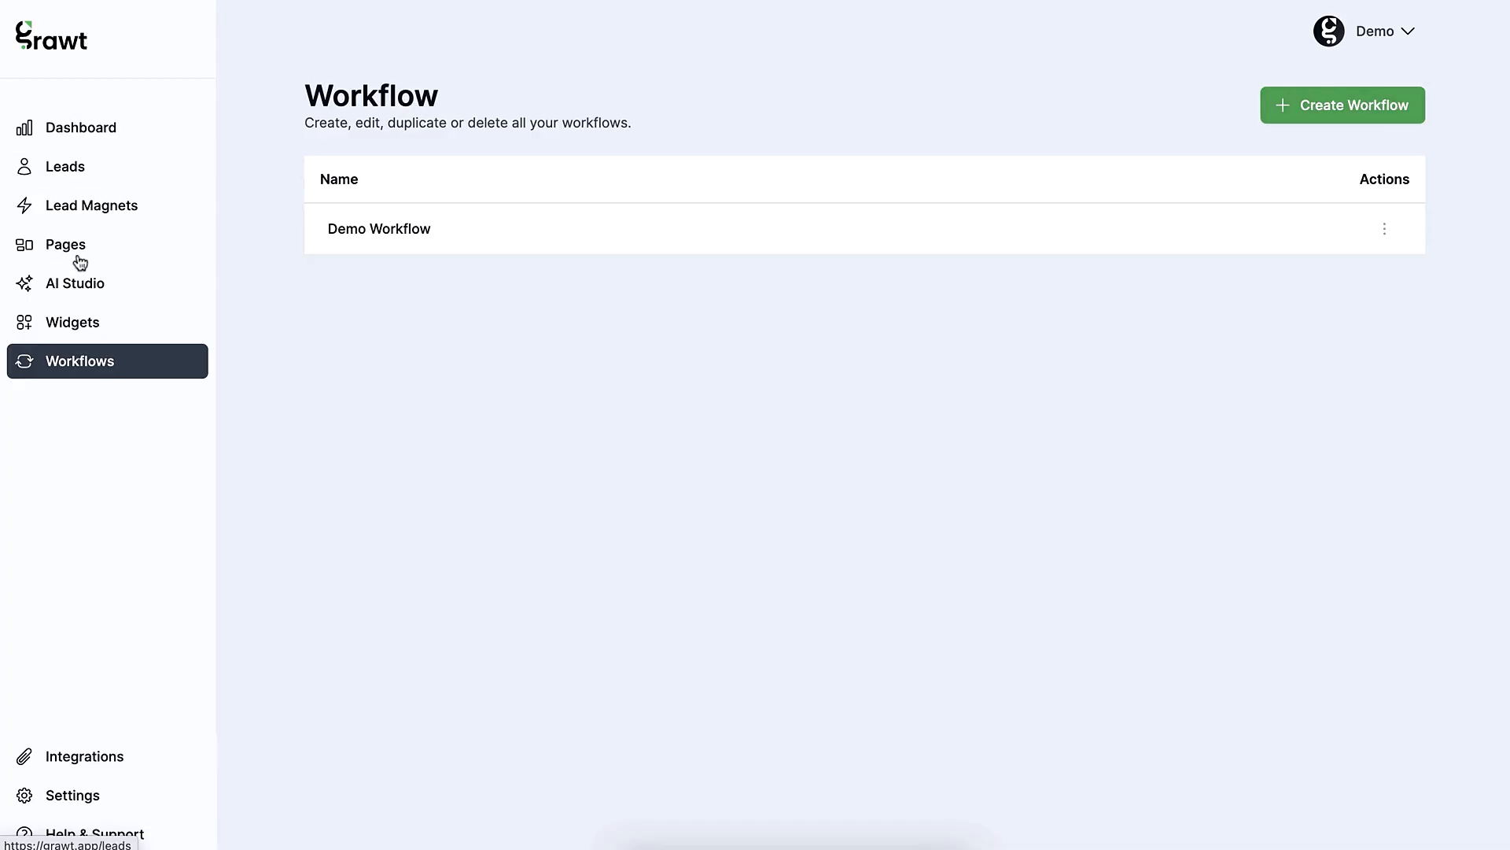
pyautogui.click(79, 257)
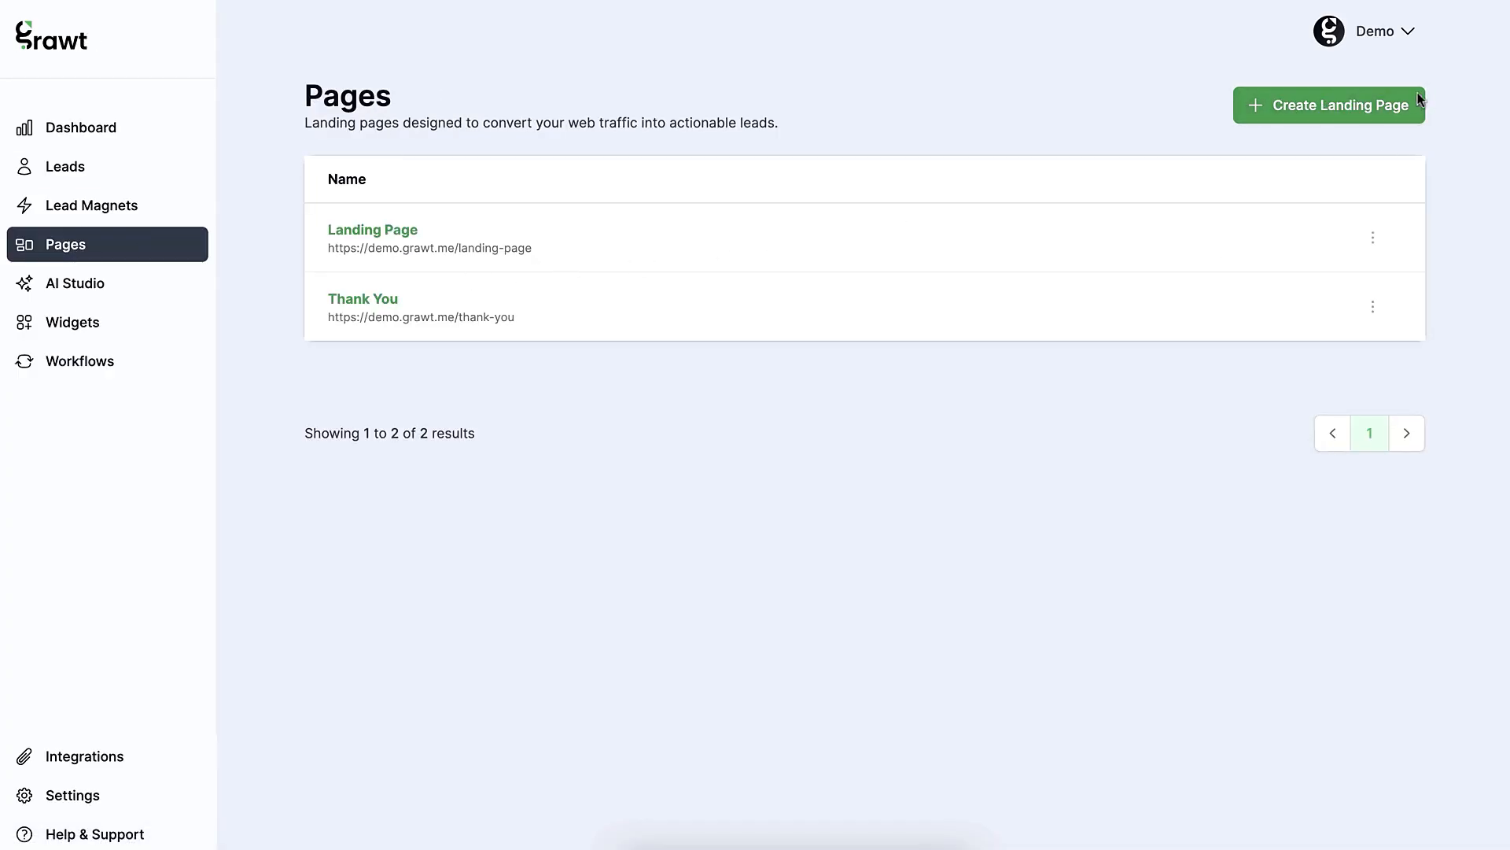
pyautogui.click(1347, 111)
pyautogui.write('Lead Magnet')
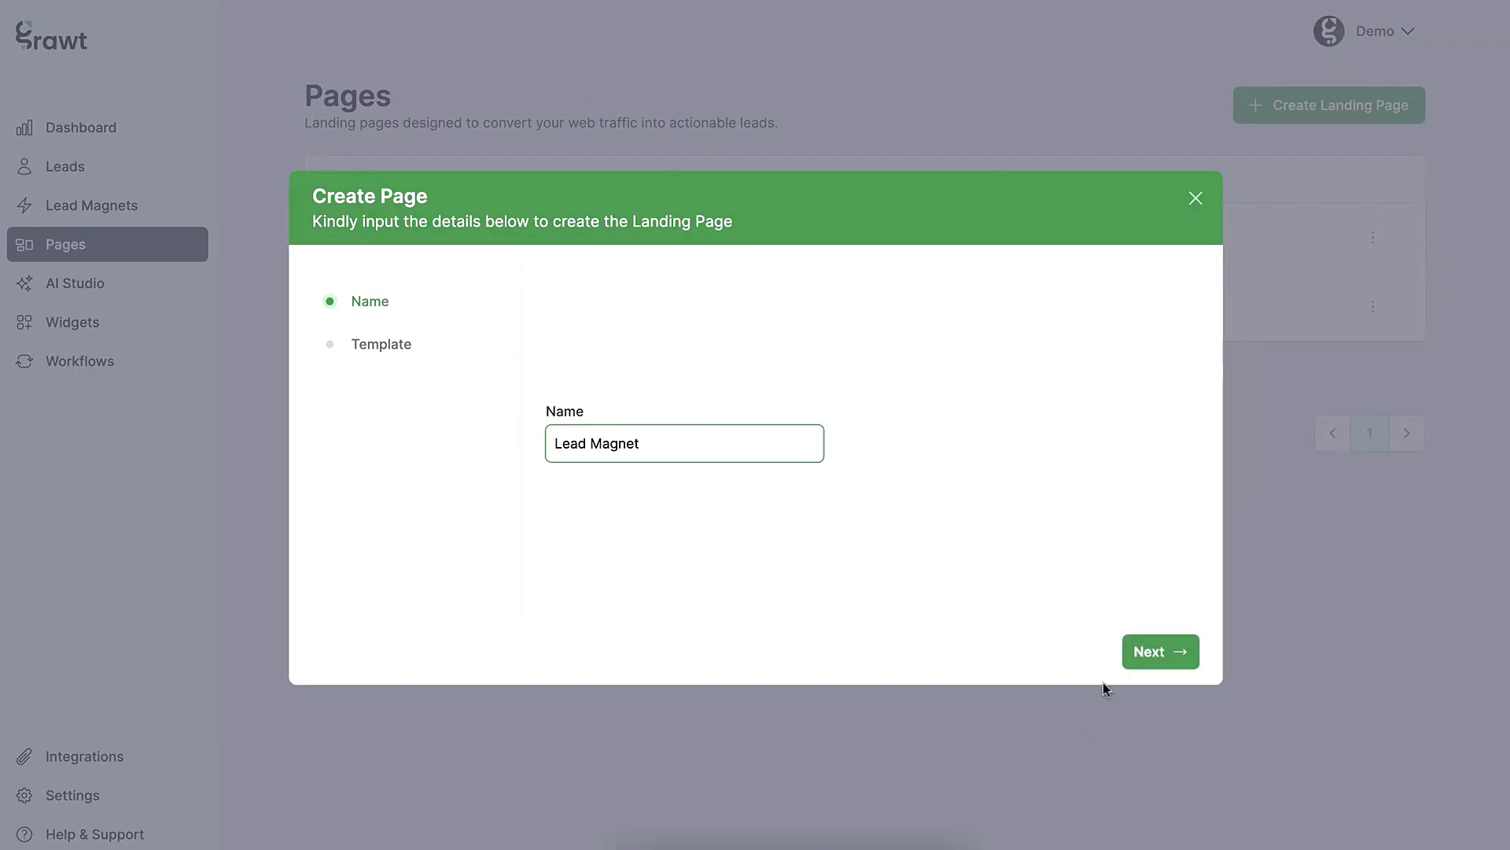
pyautogui.click(1156, 651)
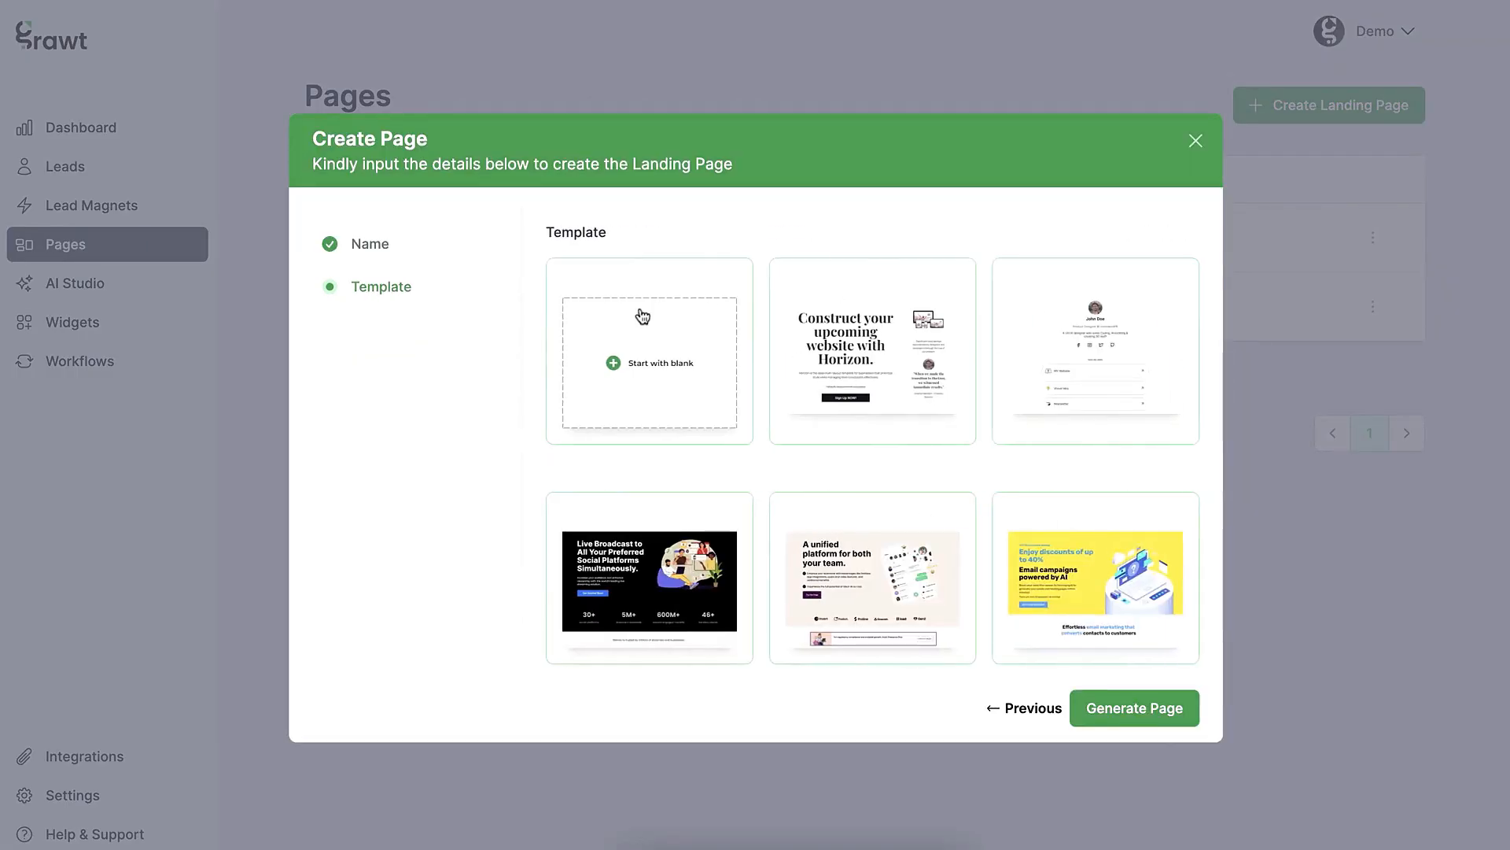
pyautogui.click(650, 350)
pyautogui.click(1141, 708)
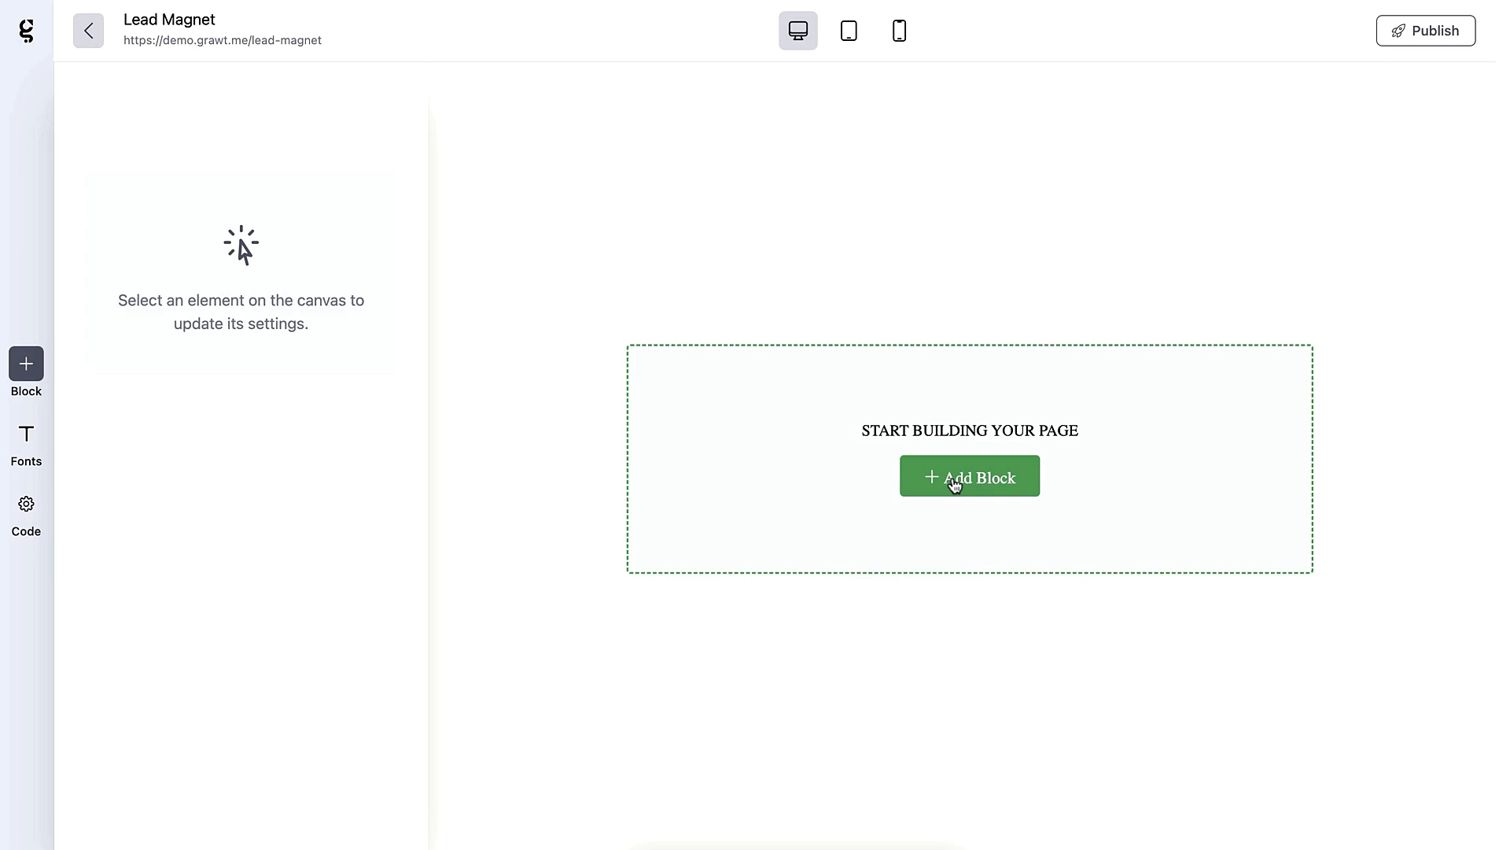
# - Add an Embed Lead Magnet block to the page and assign it "The Science Behind Weight Loss: Understanding Calories and Metabolism"
pyautogui.click(955, 481)
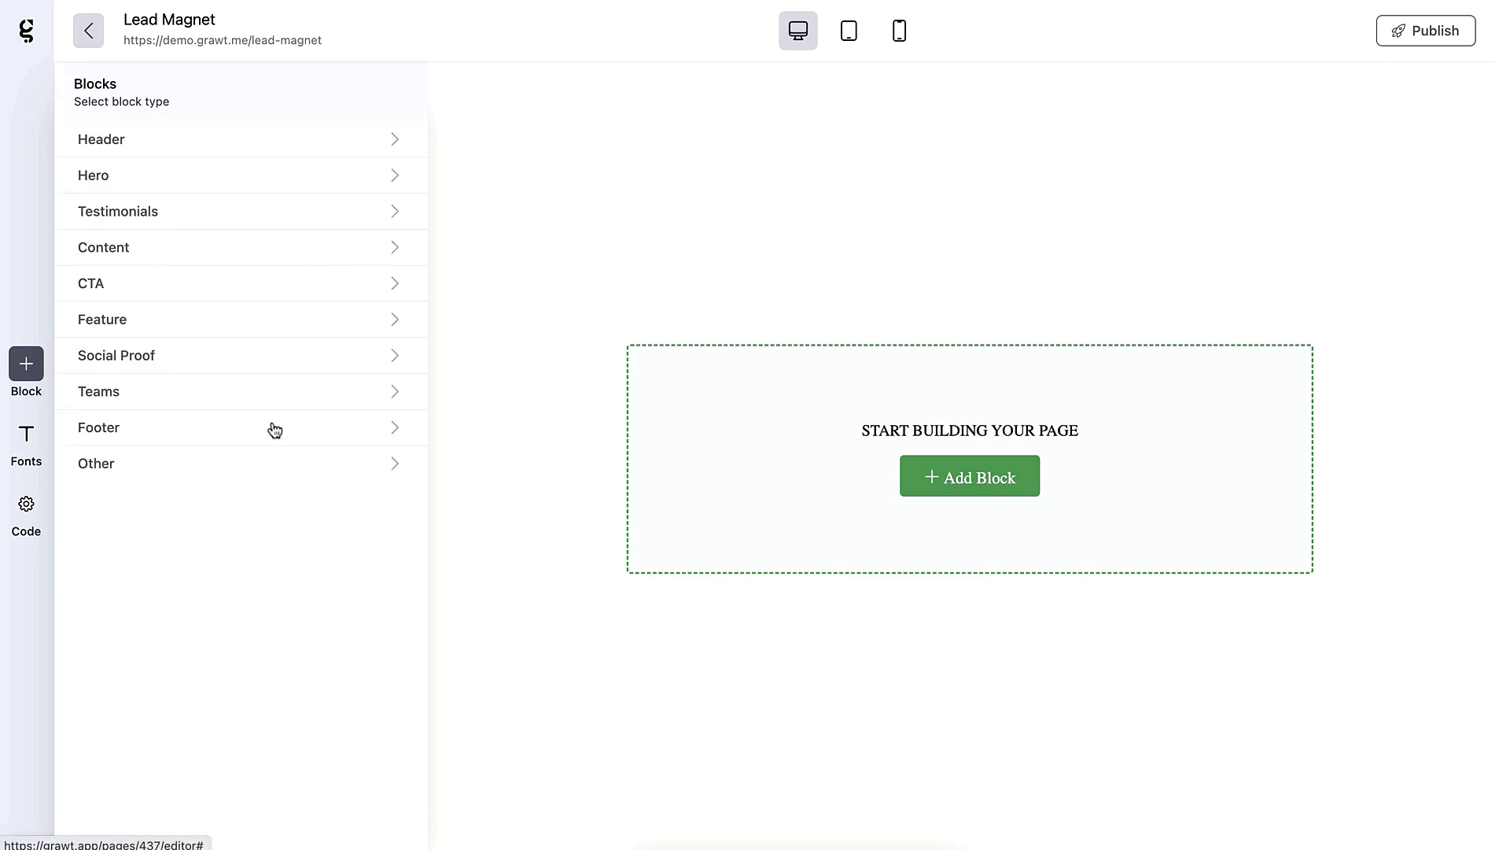
pyautogui.click(289, 461)
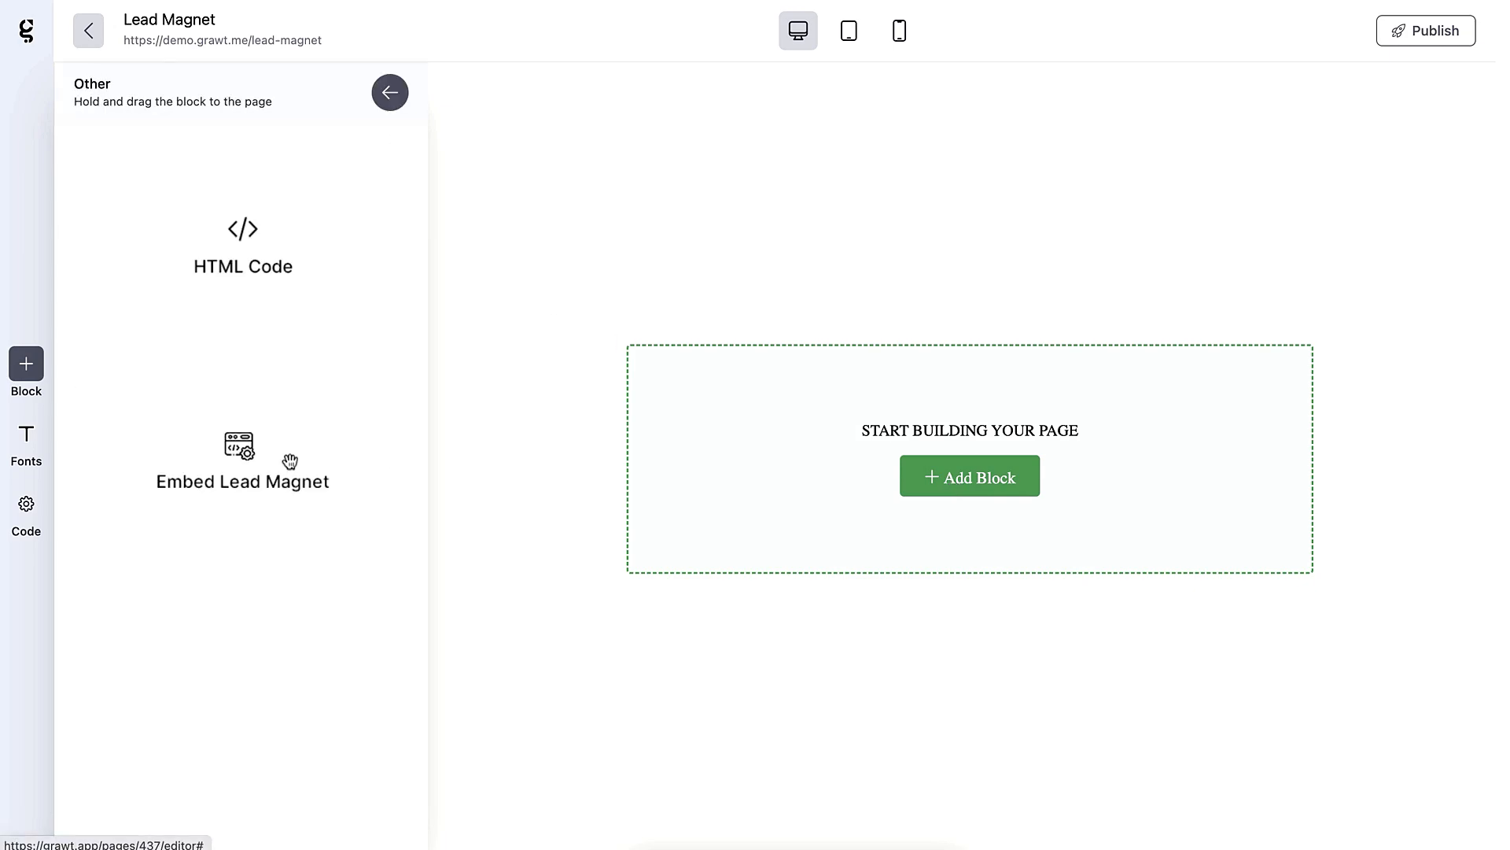
pyautogui.moveTo(247, 458); pyautogui.dragTo(873, 141)
pyautogui.click(756, 212)
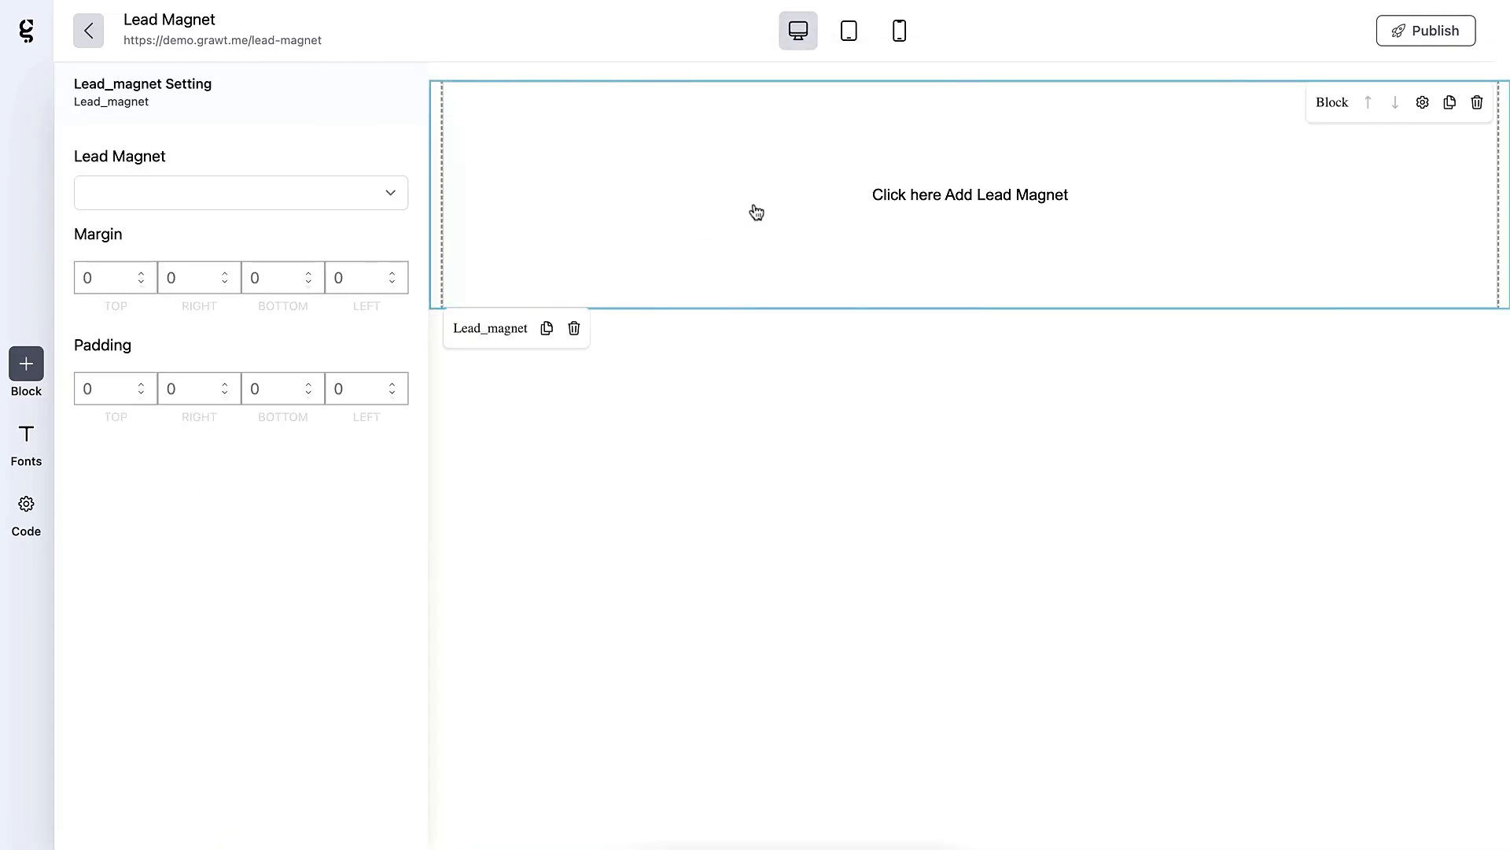
pyautogui.click(243, 192)
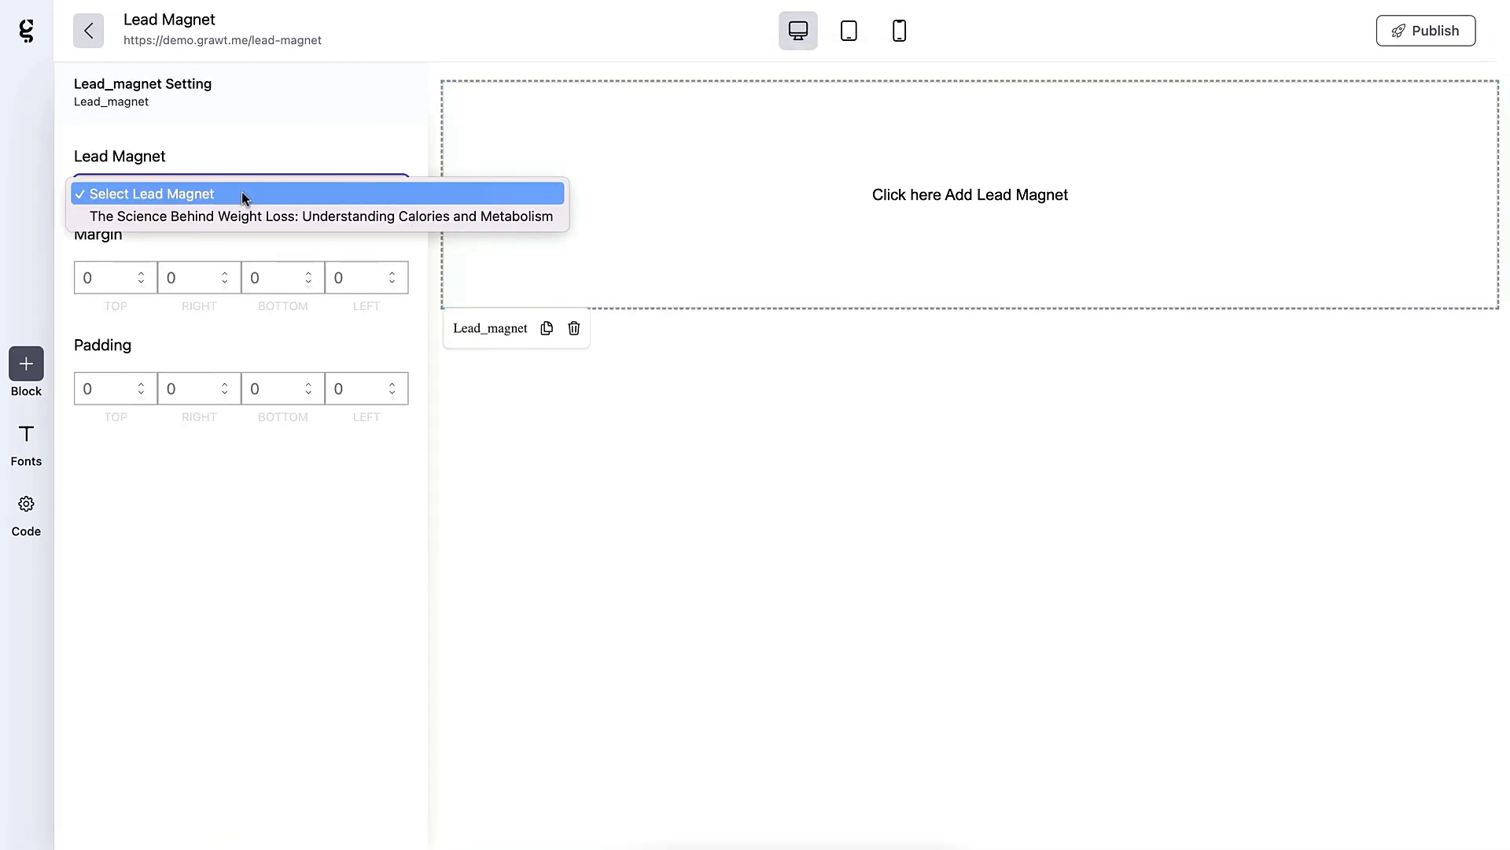
pyautogui.click(277, 219)
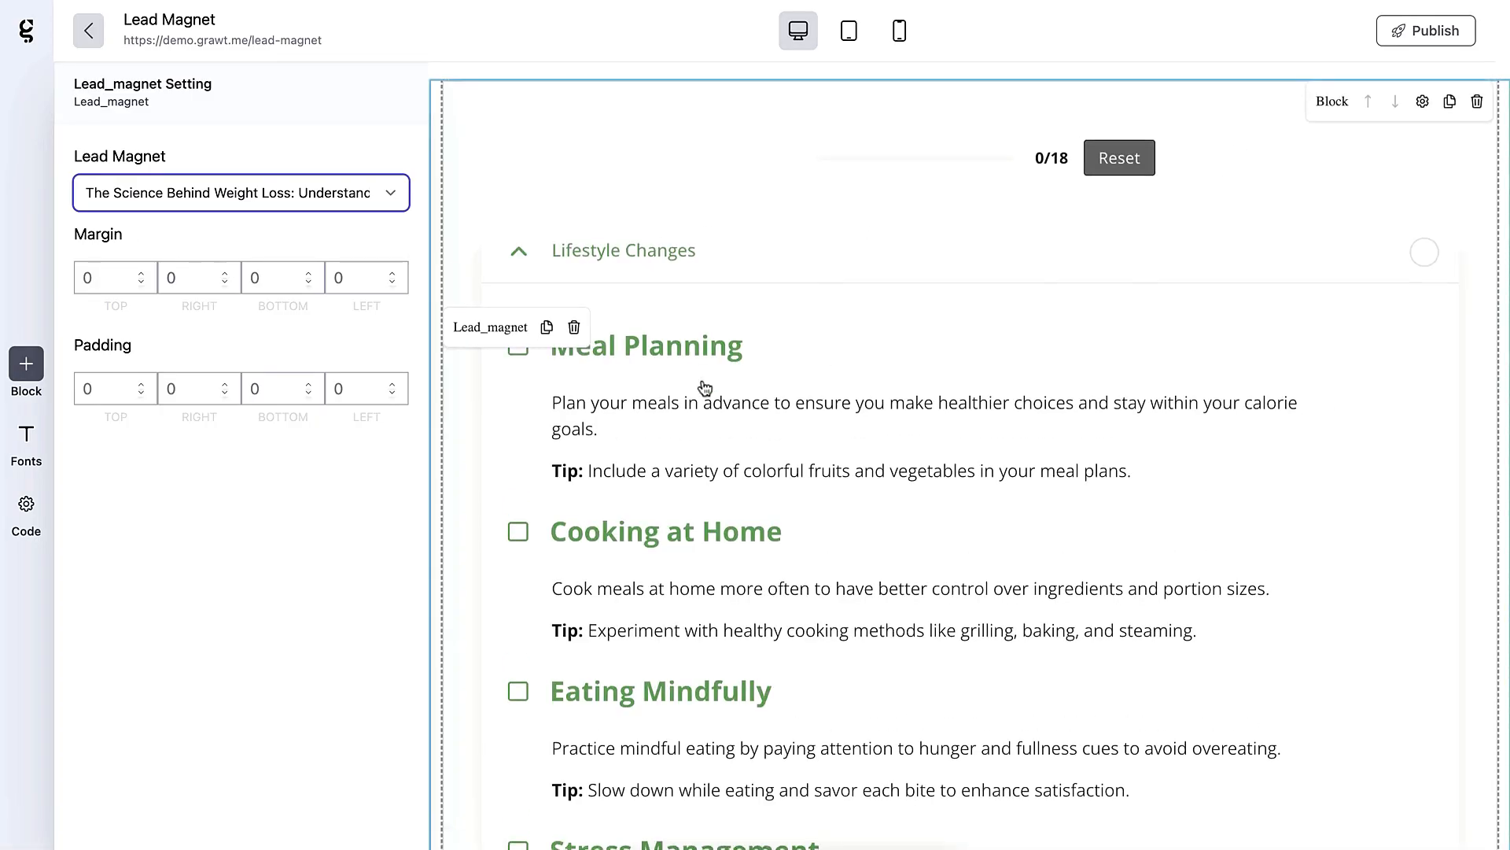
# - Publish the Lead Magnet page and copy its link address from the pages list
pyautogui.click(1426, 35)
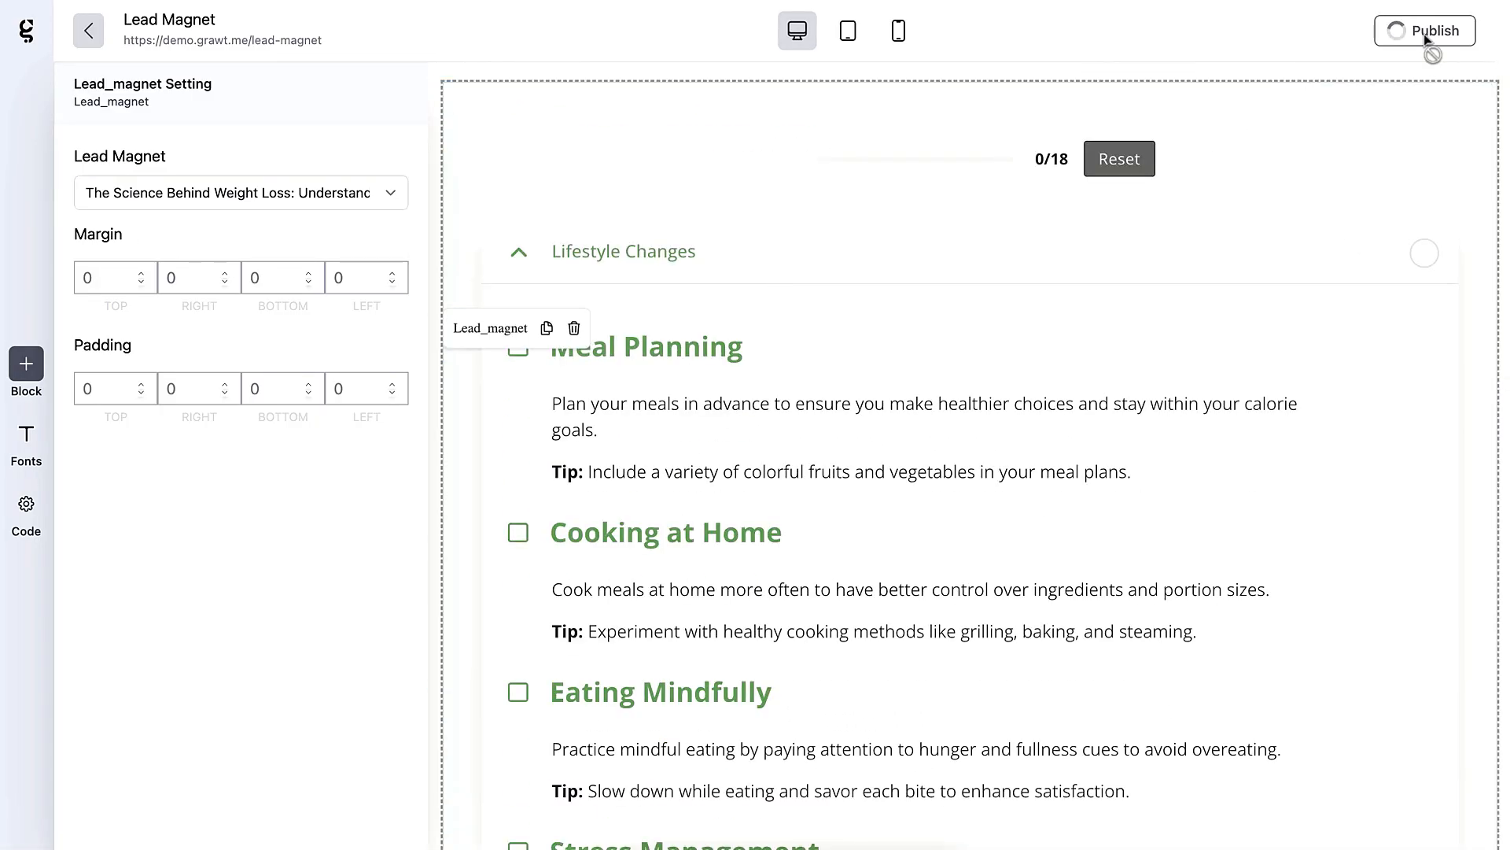
pyautogui.click(92, 42)
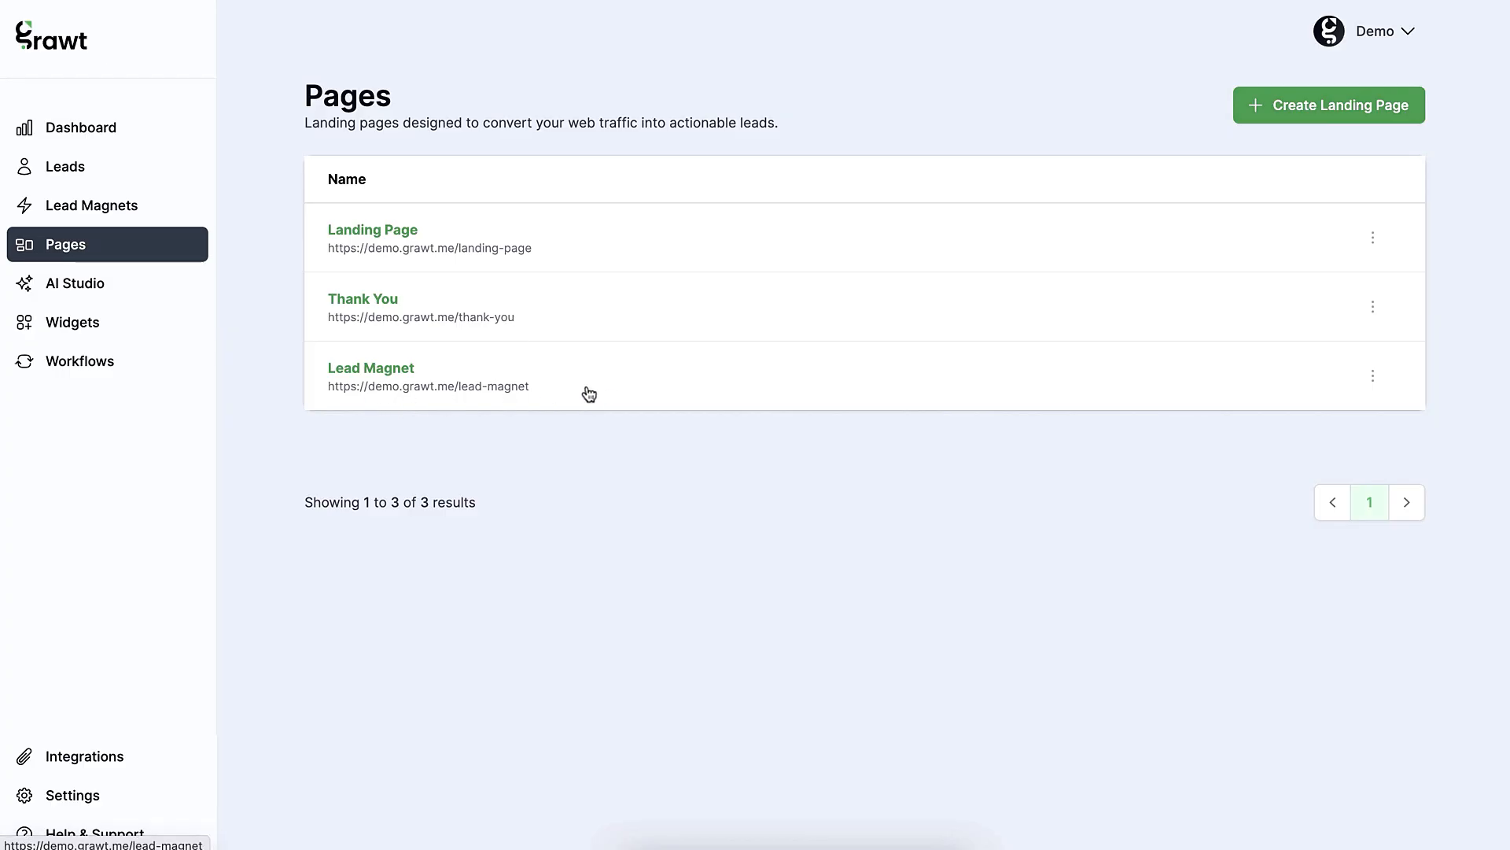
pyautogui.rightClick(493, 391)
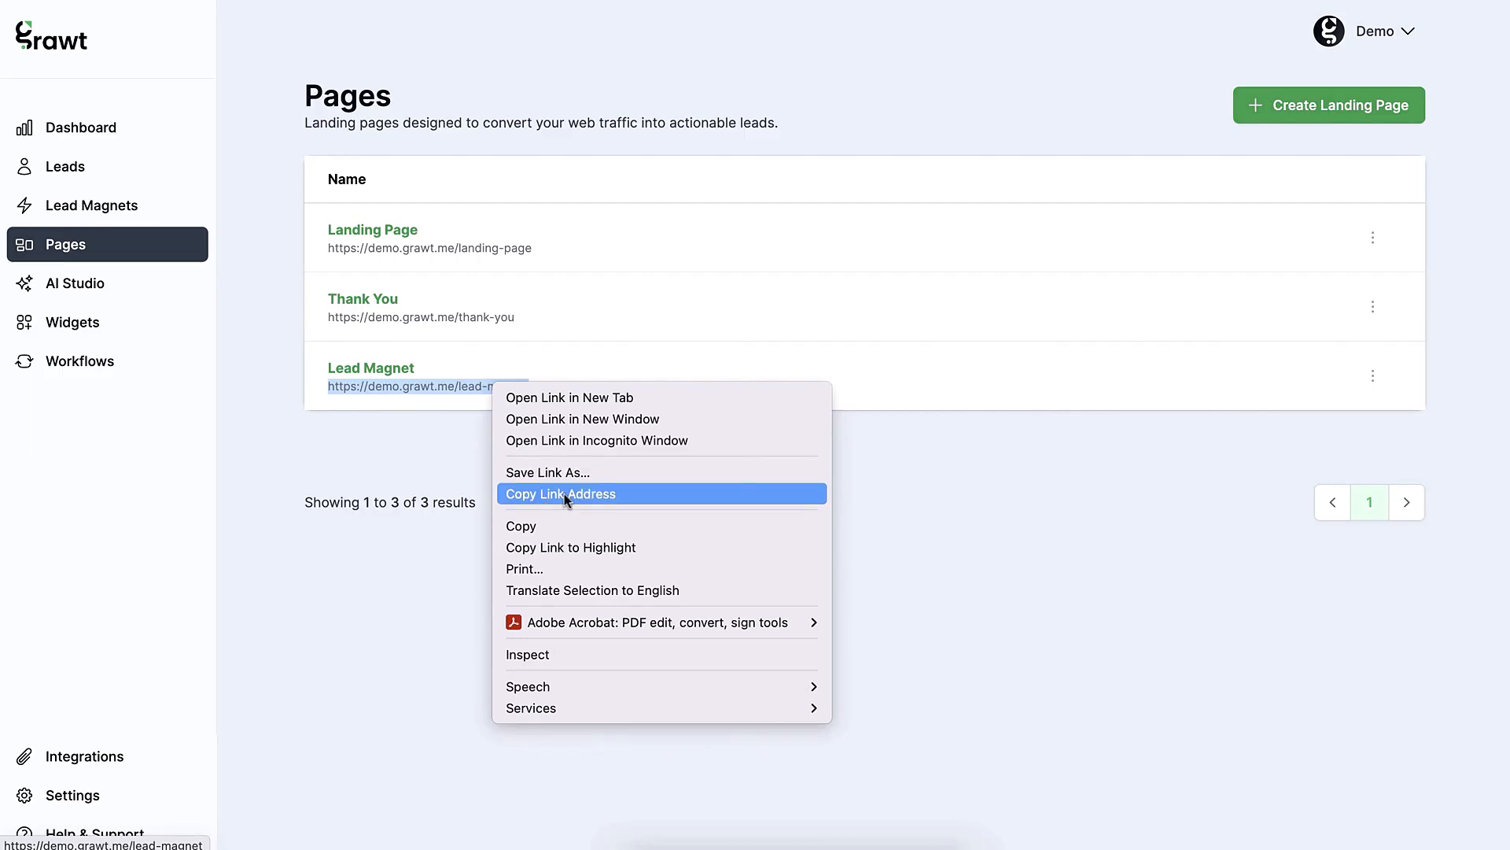
pyautogui.click(564, 493)
pyautogui.click(641, 483)
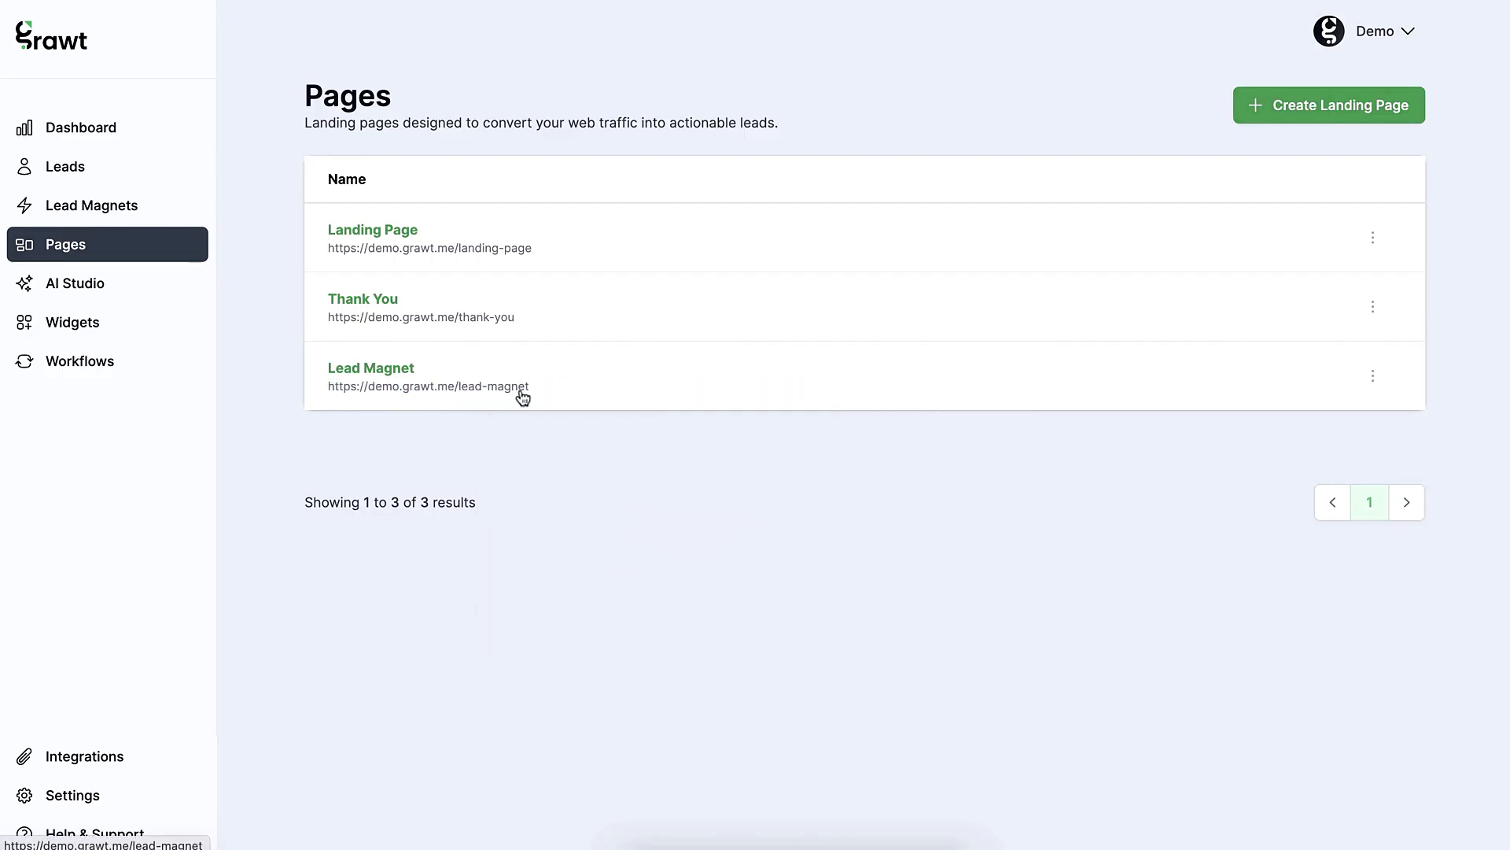
pyautogui.click(69, 370)
pyautogui.click(371, 243)
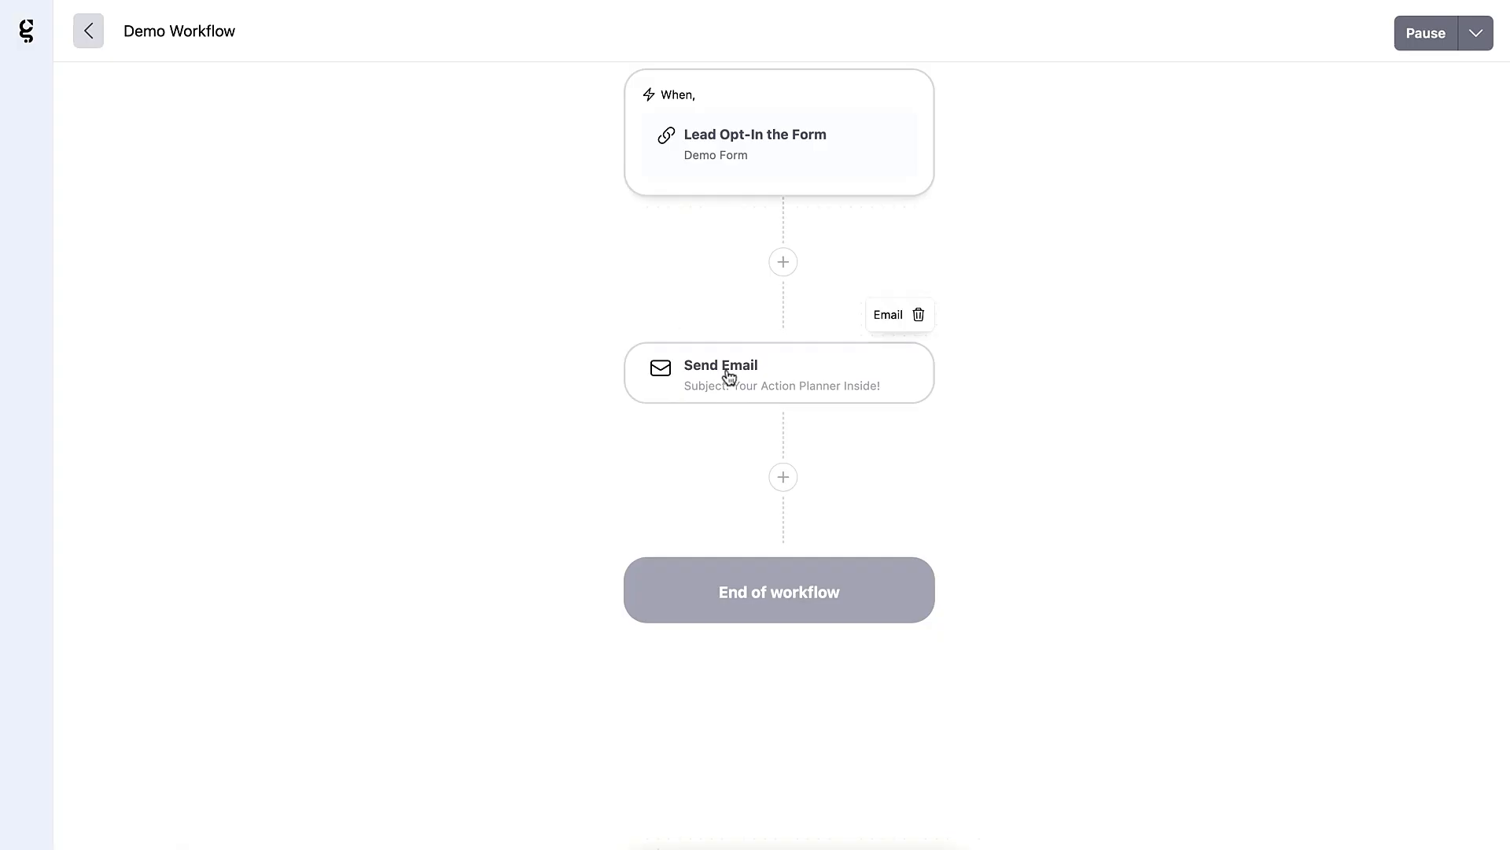
pyautogui.click(727, 376)
pyautogui.moveTo(86, 494); pyautogui.dragTo(251, 491)
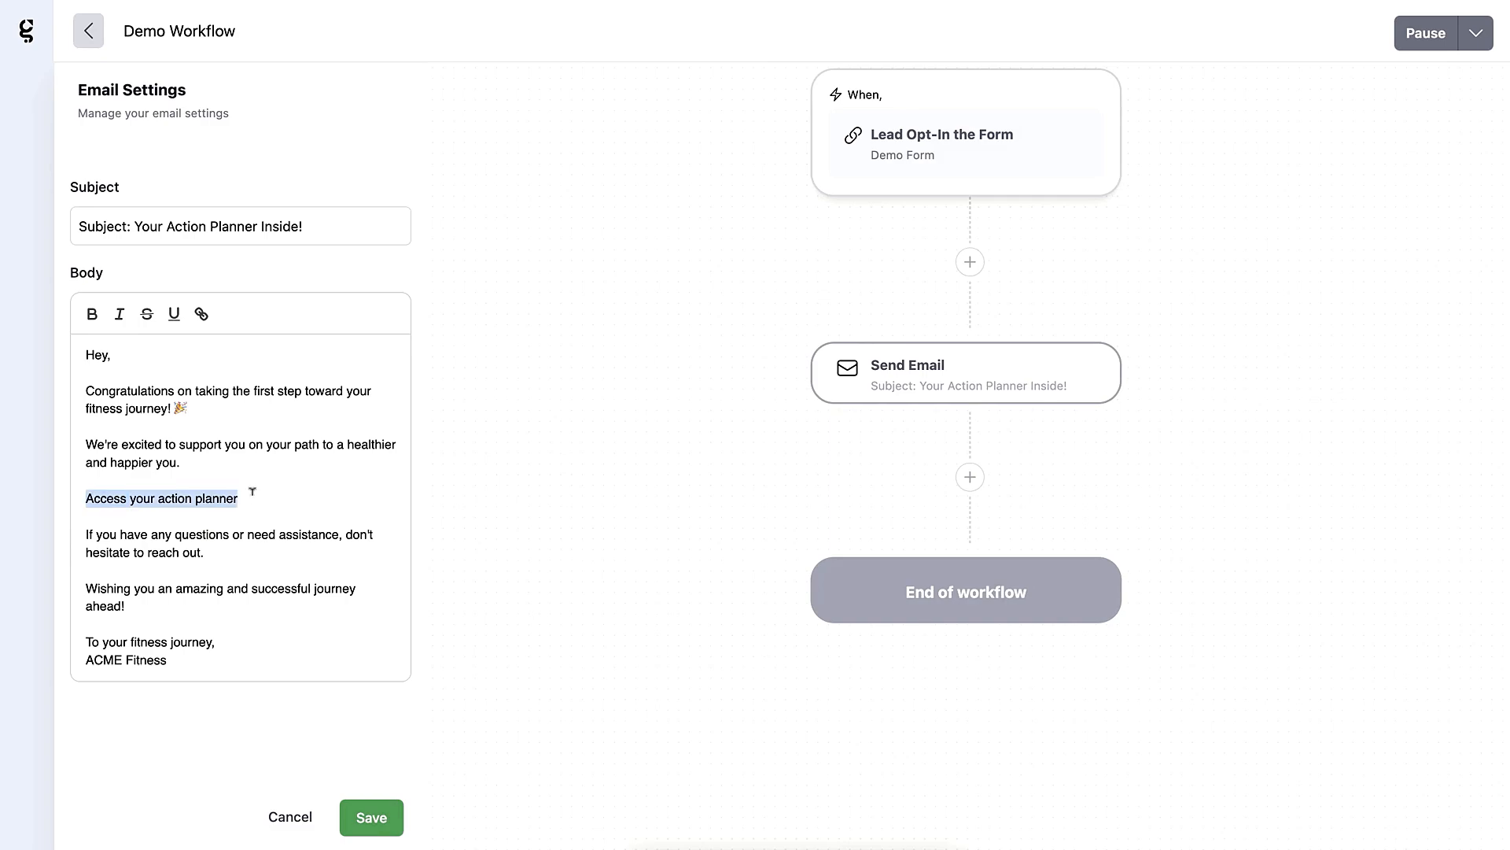
pyautogui.click(201, 314)
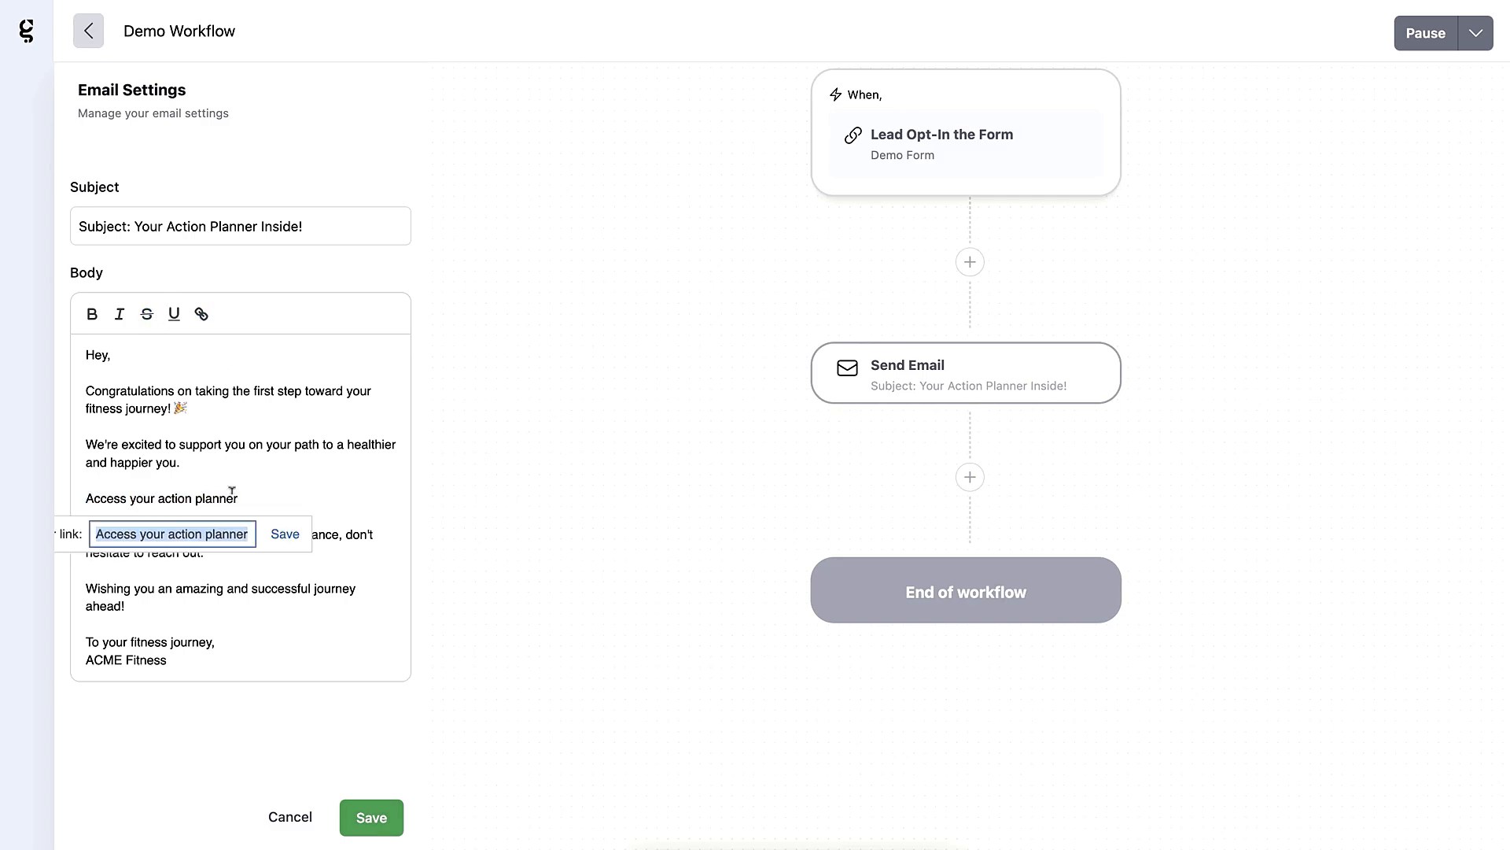
pyautogui.hotkey('ctrl', 'v')
pyautogui.click(285, 535)
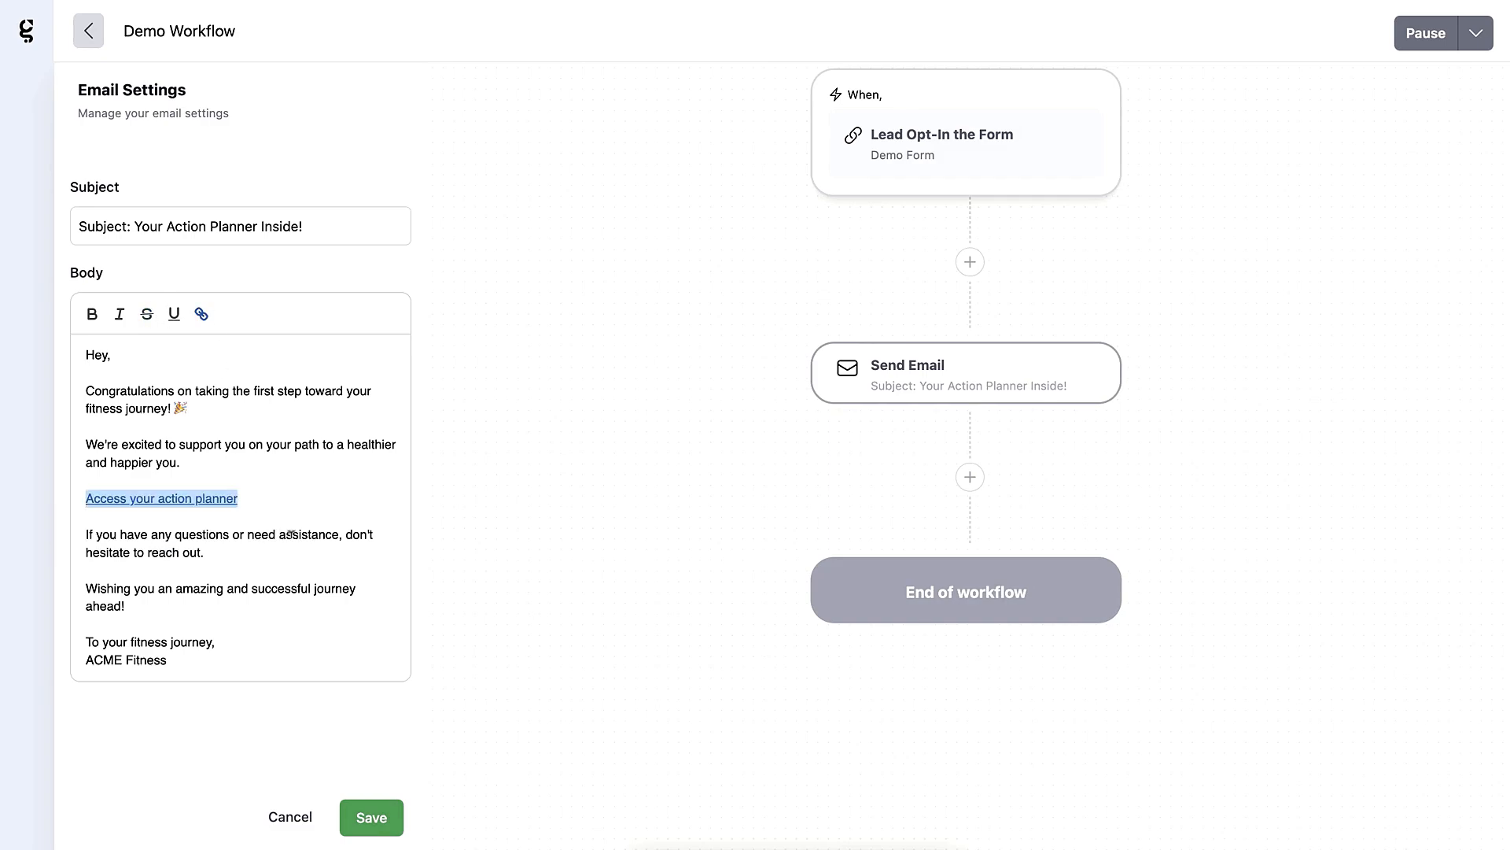
pyautogui.click(273, 559)
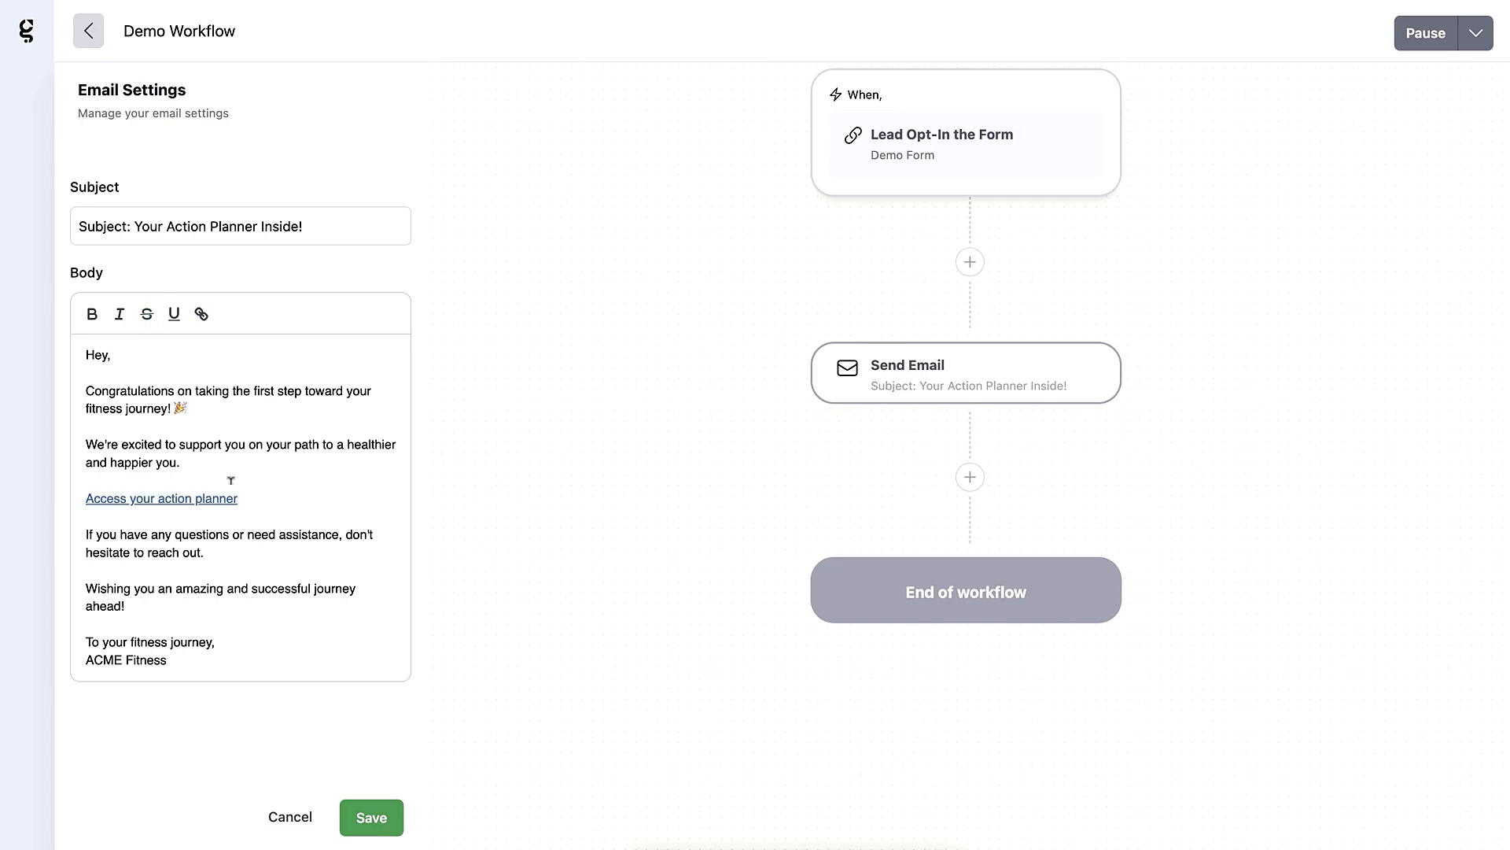
pyautogui.click(371, 819)
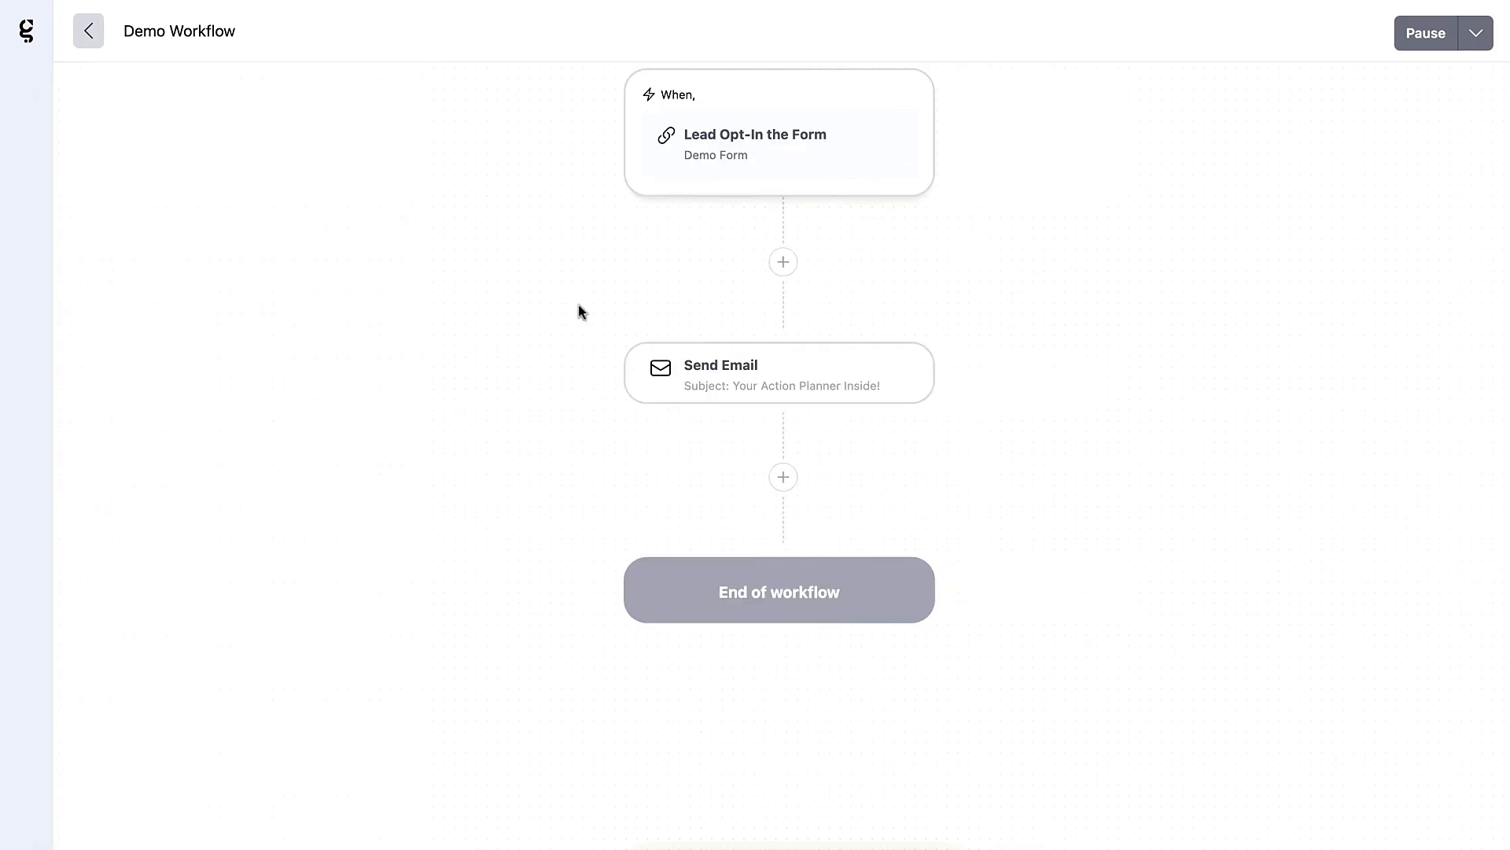
pyautogui.click(86, 44)
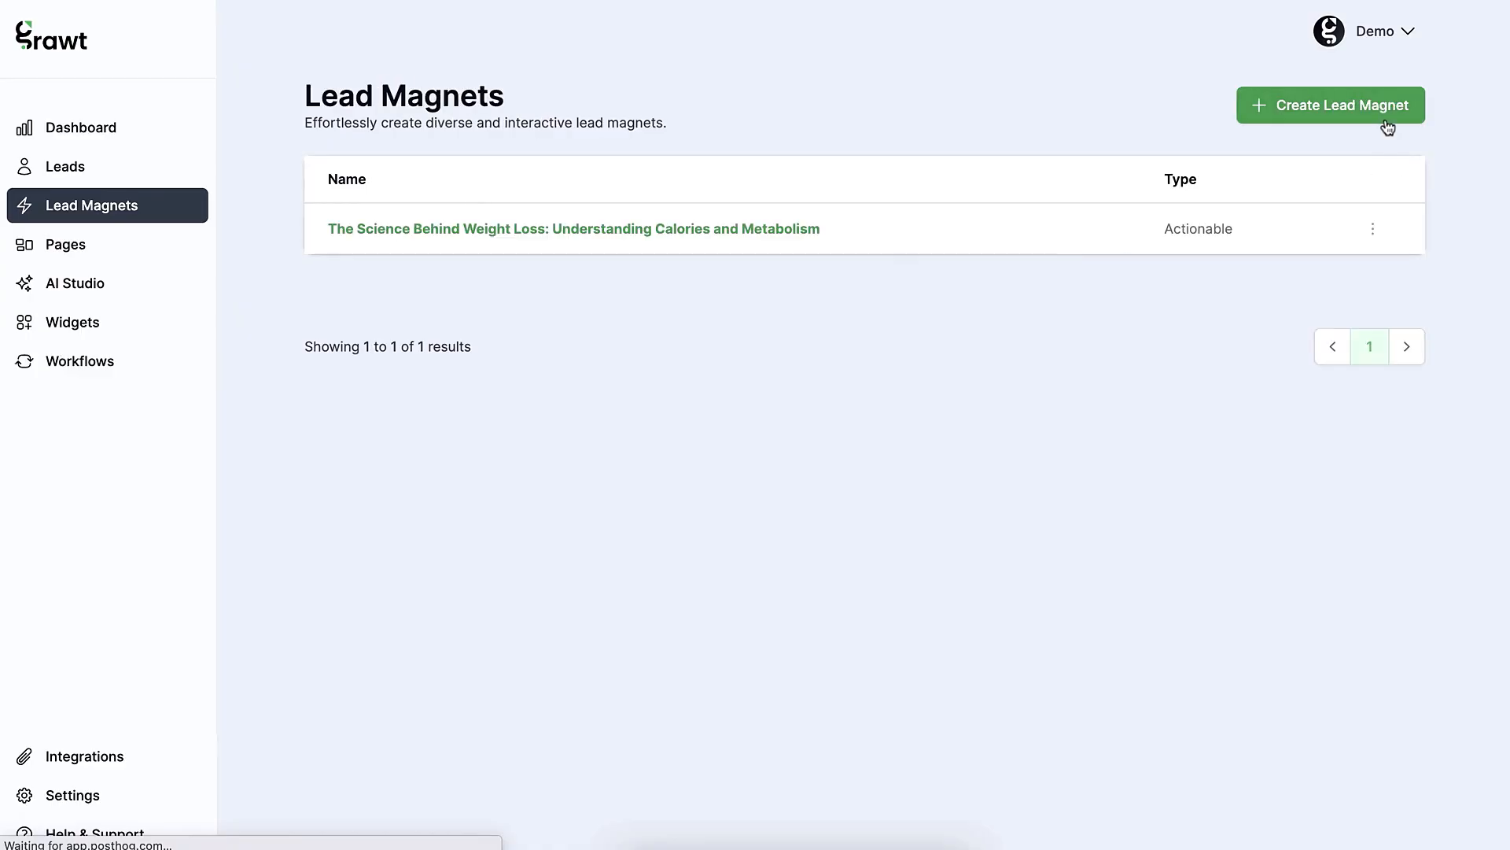
pyautogui.click(1337, 121)
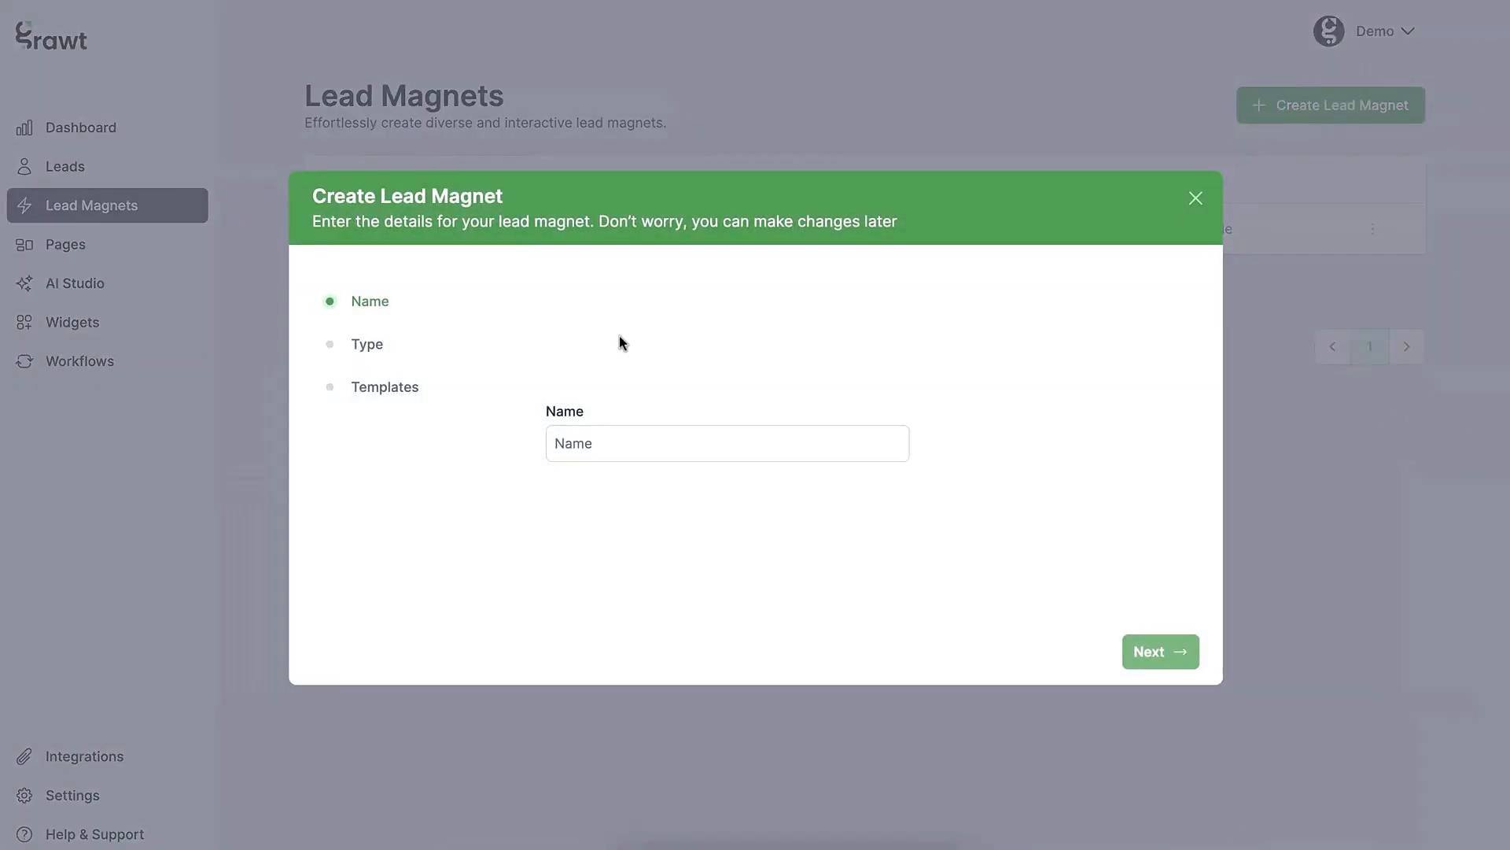
pyautogui.click(1196, 202)
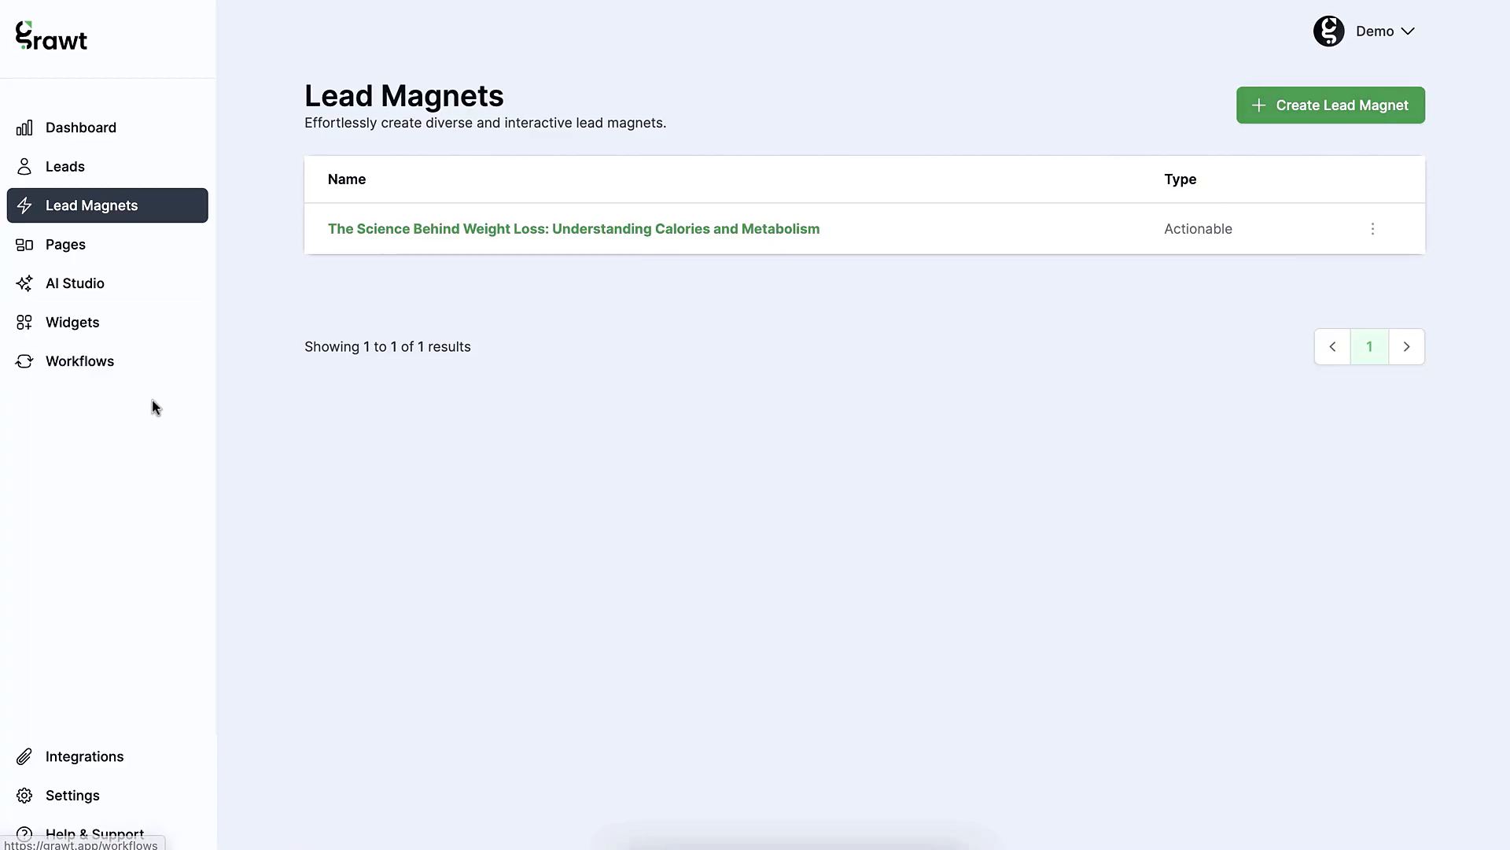
# - Start an AI Studio profile named "ACME Fitness", paste the prepared fitness enthusiasts description, and generate its target audiences
pyautogui.click(66, 281)
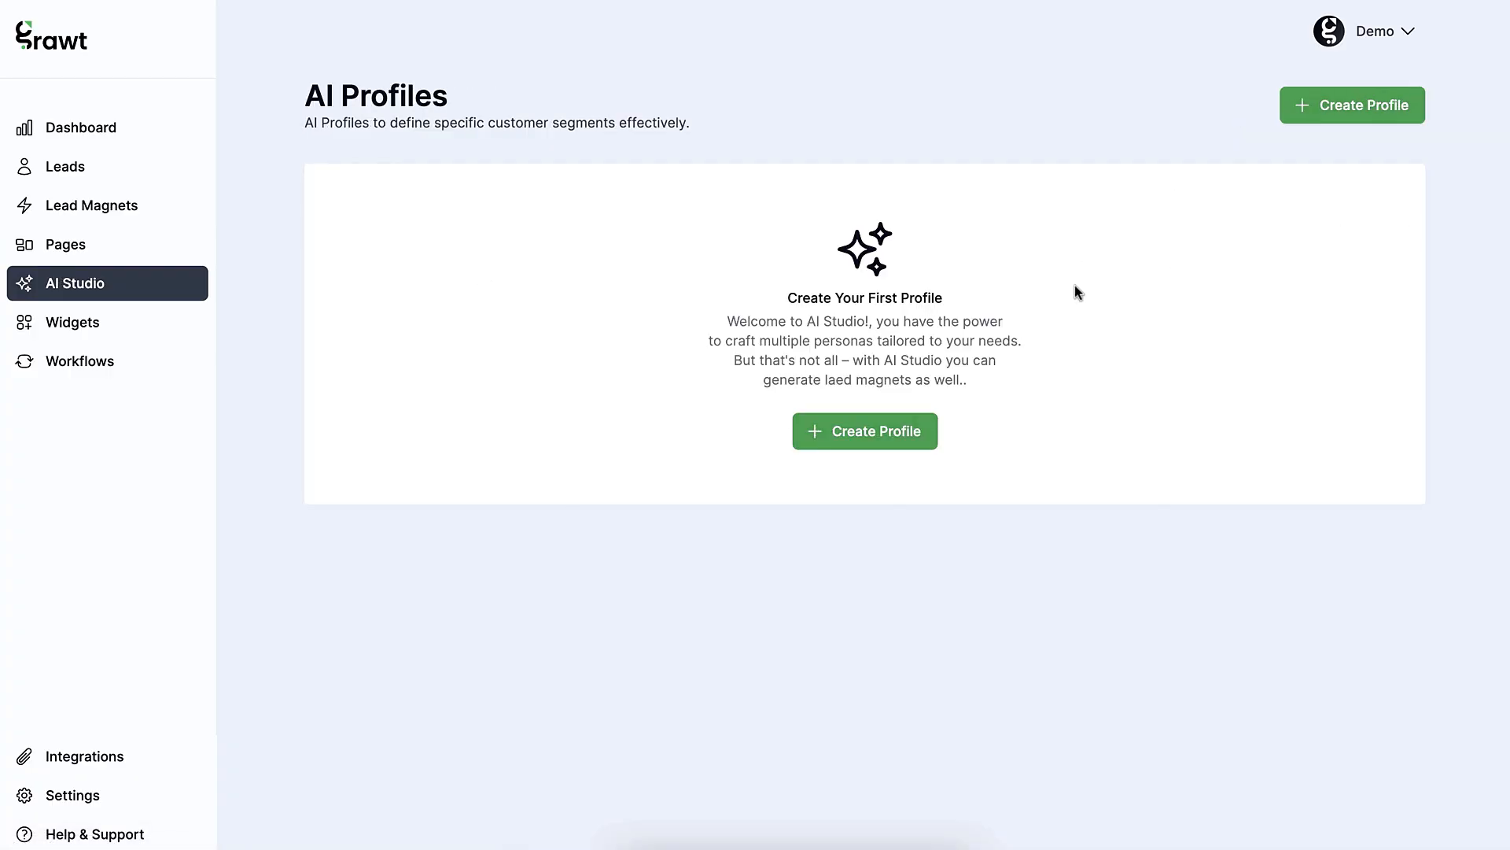
pyautogui.click(861, 436)
pyautogui.click(704, 336)
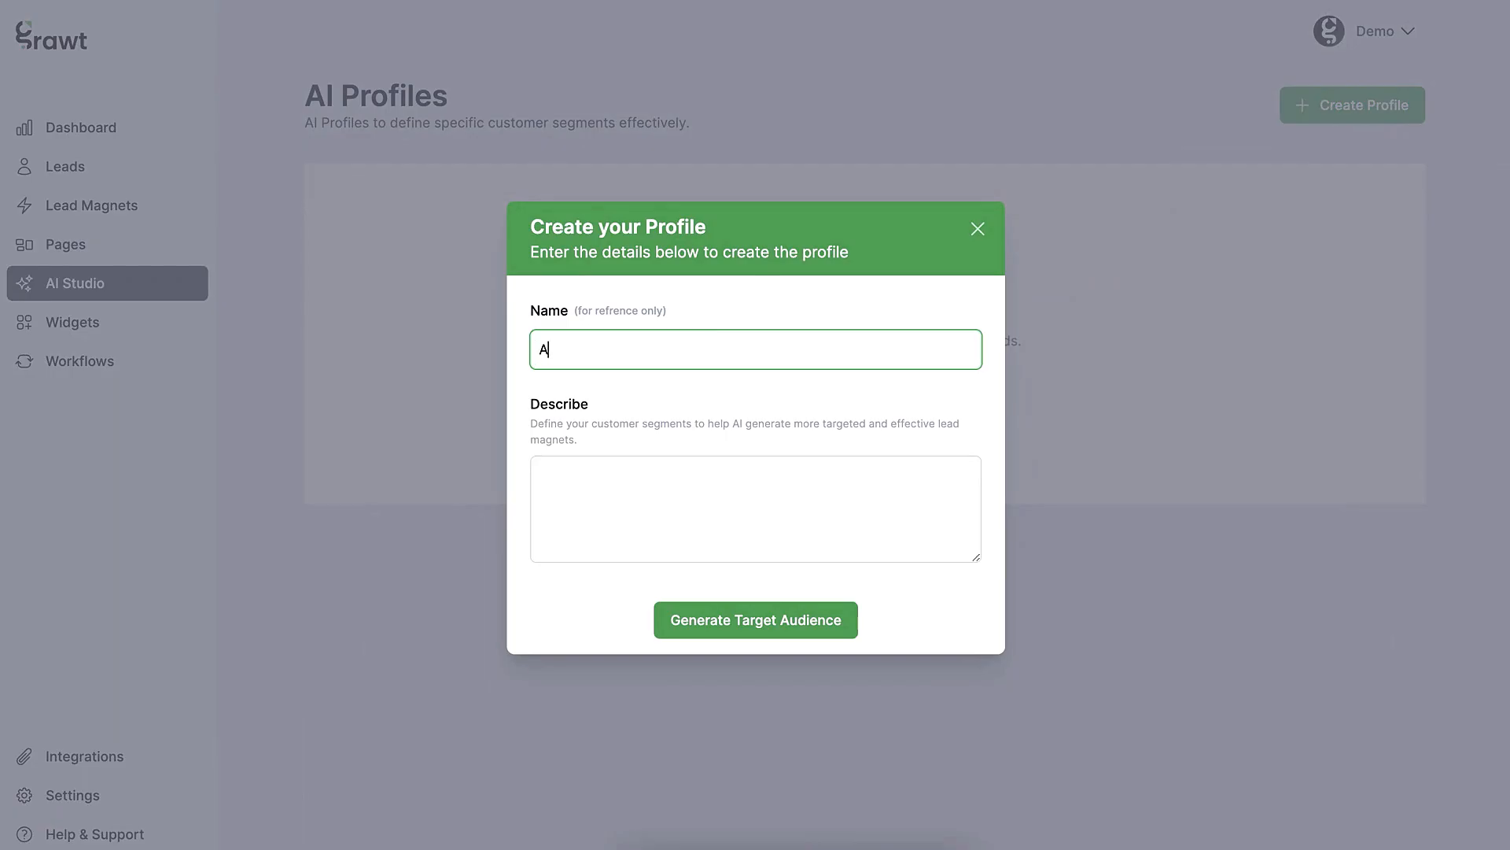
pyautogui.write('ACME Fitness')
pyautogui.click(637, 506)
pyautogui.hotkey('ctrl', 'v')
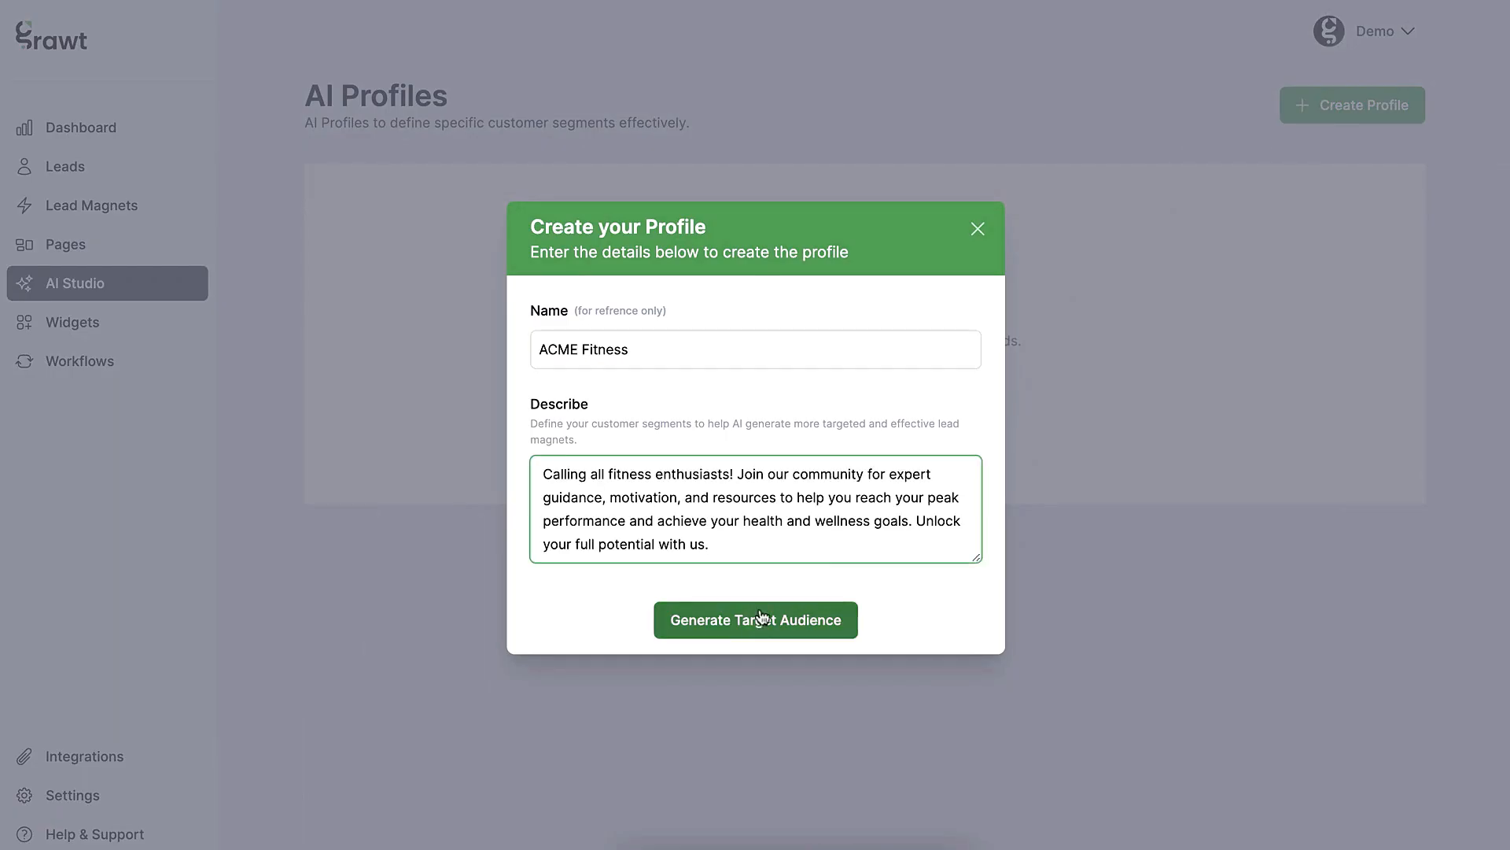
pyautogui.click(755, 621)
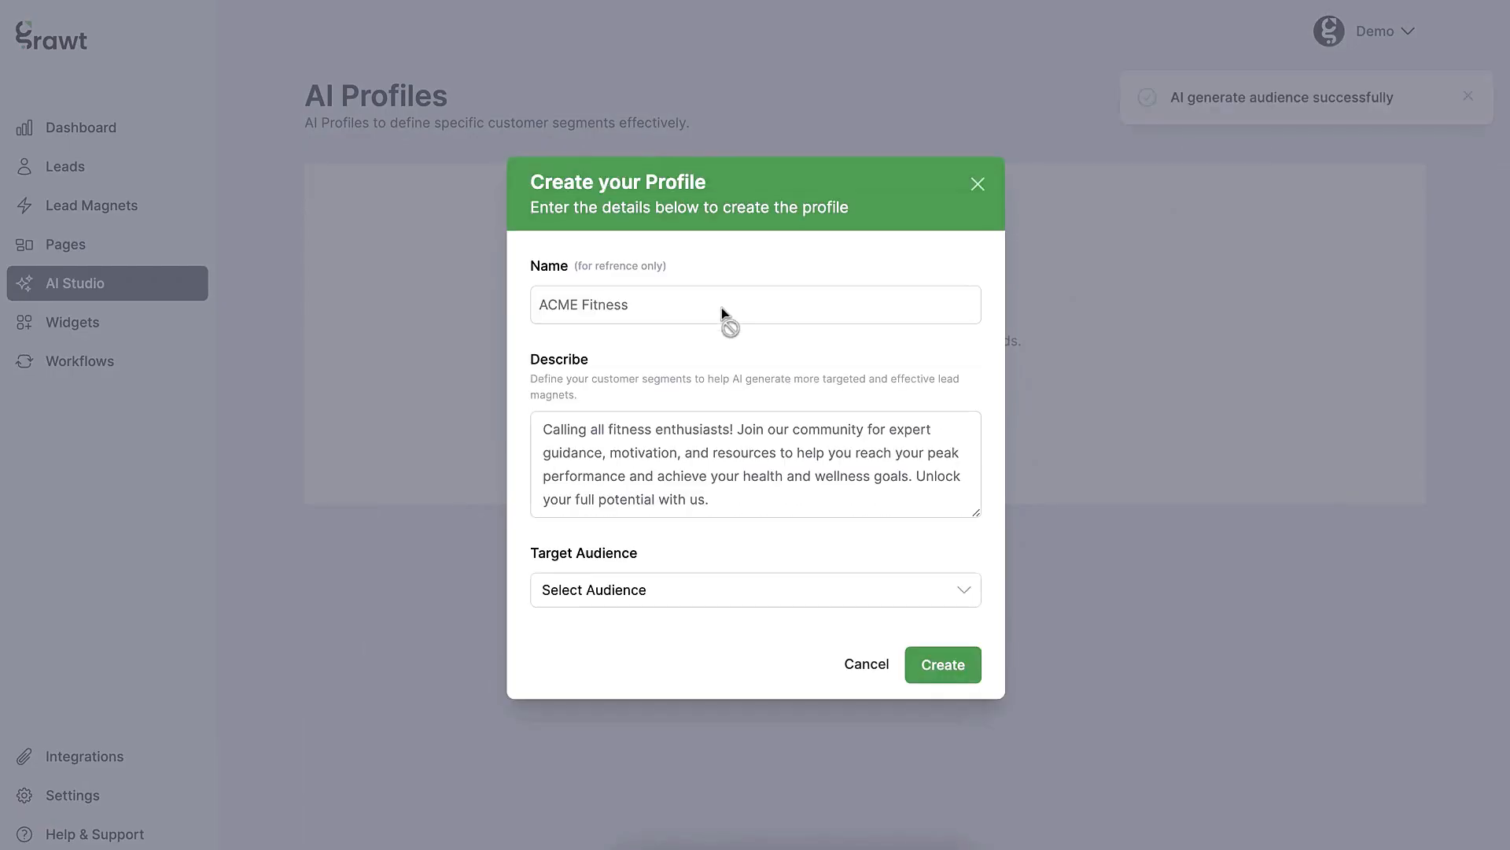
# - Choose Fitness Enthusiasts as the target audience and create the profile
pyautogui.click(734, 590)
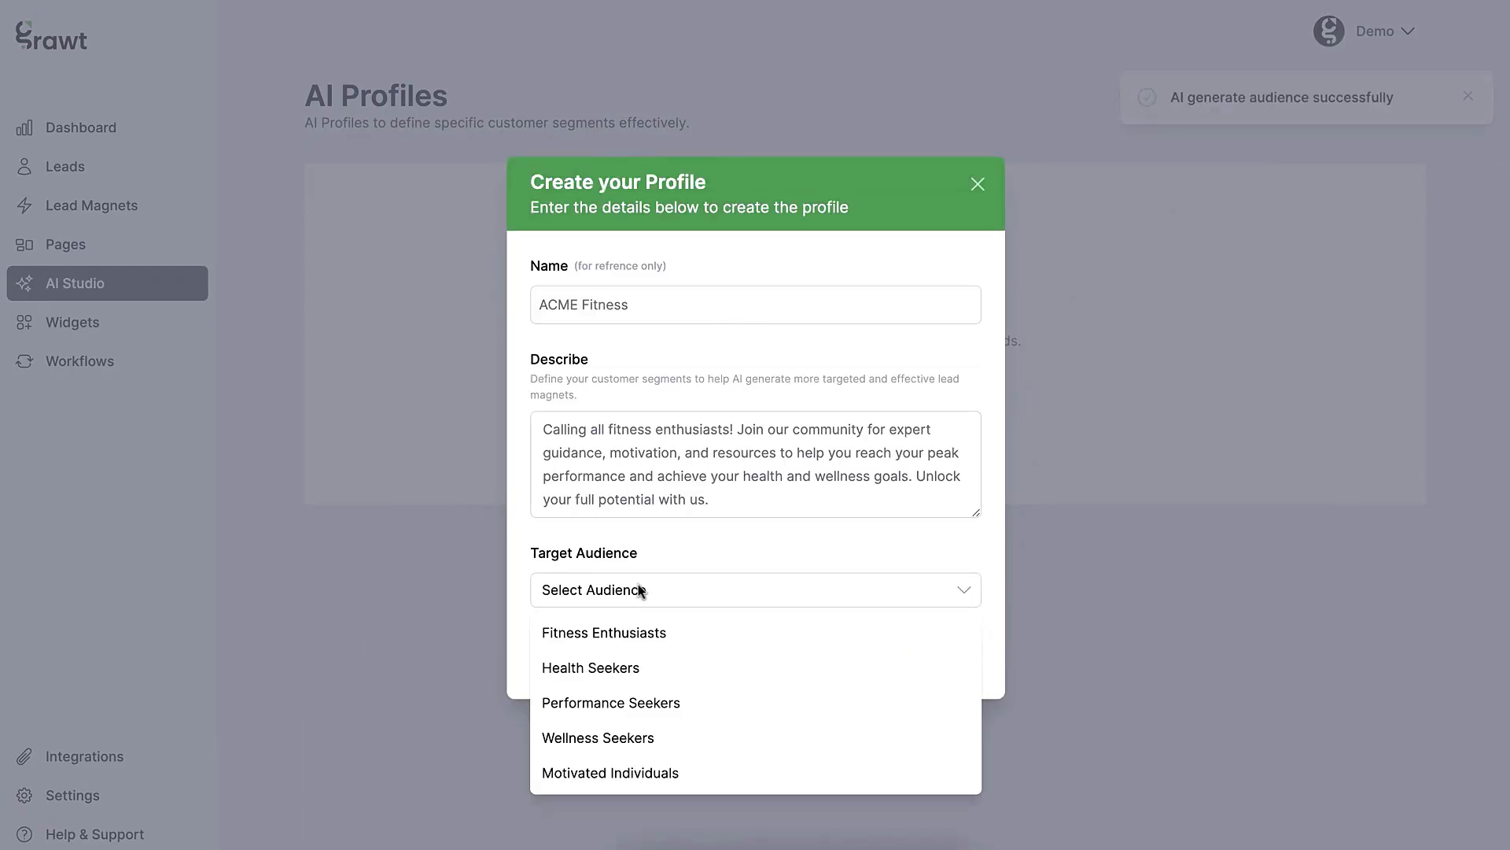
pyautogui.click(634, 634)
pyautogui.click(932, 669)
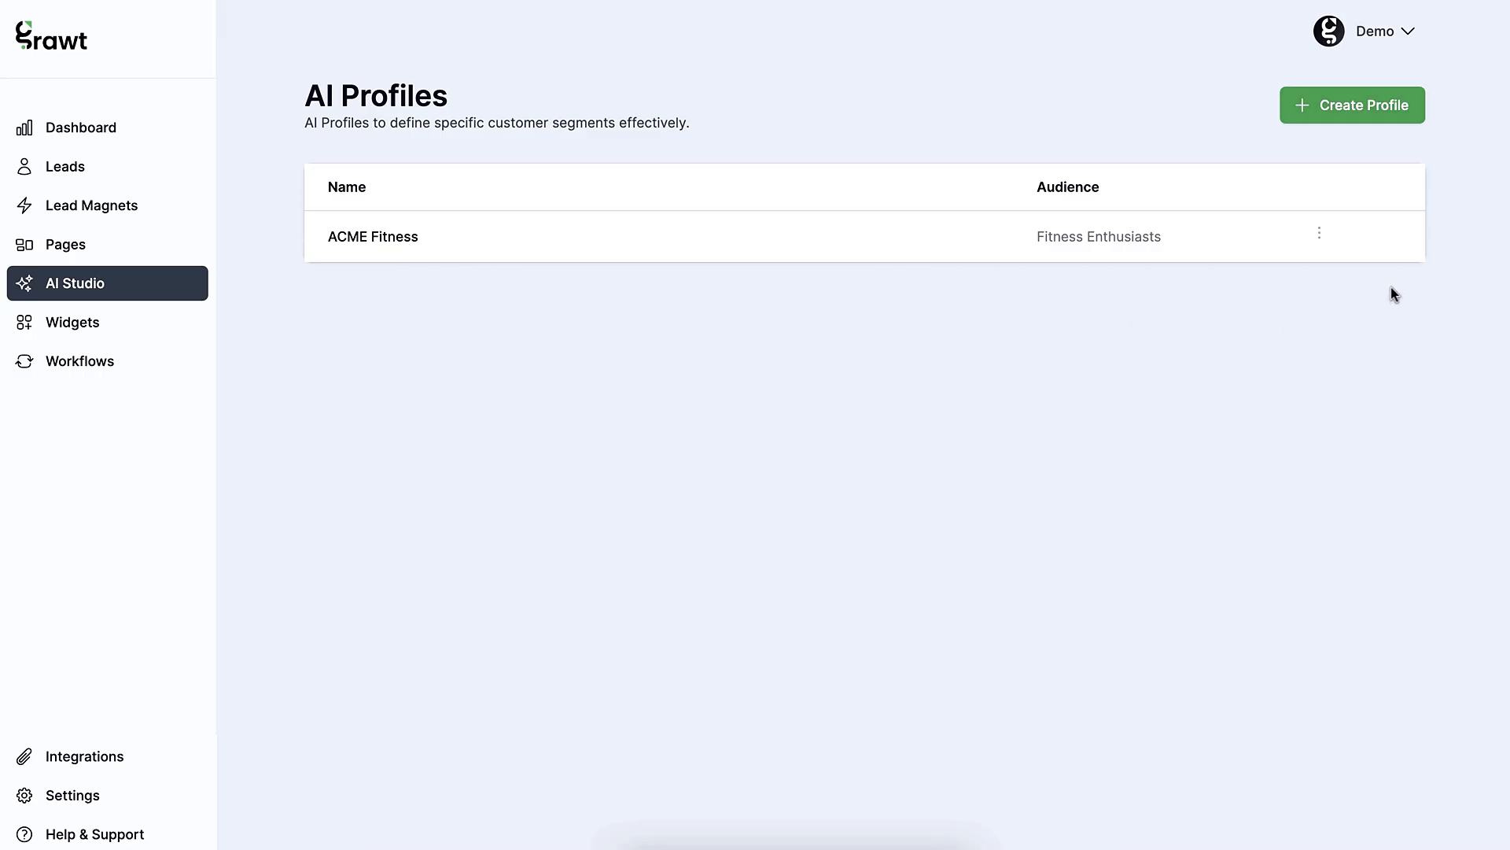
# - Start a lead magnet from the ACME Fitness profile, choose the Action Planner type, and generate ideas for it
pyautogui.click(1319, 236)
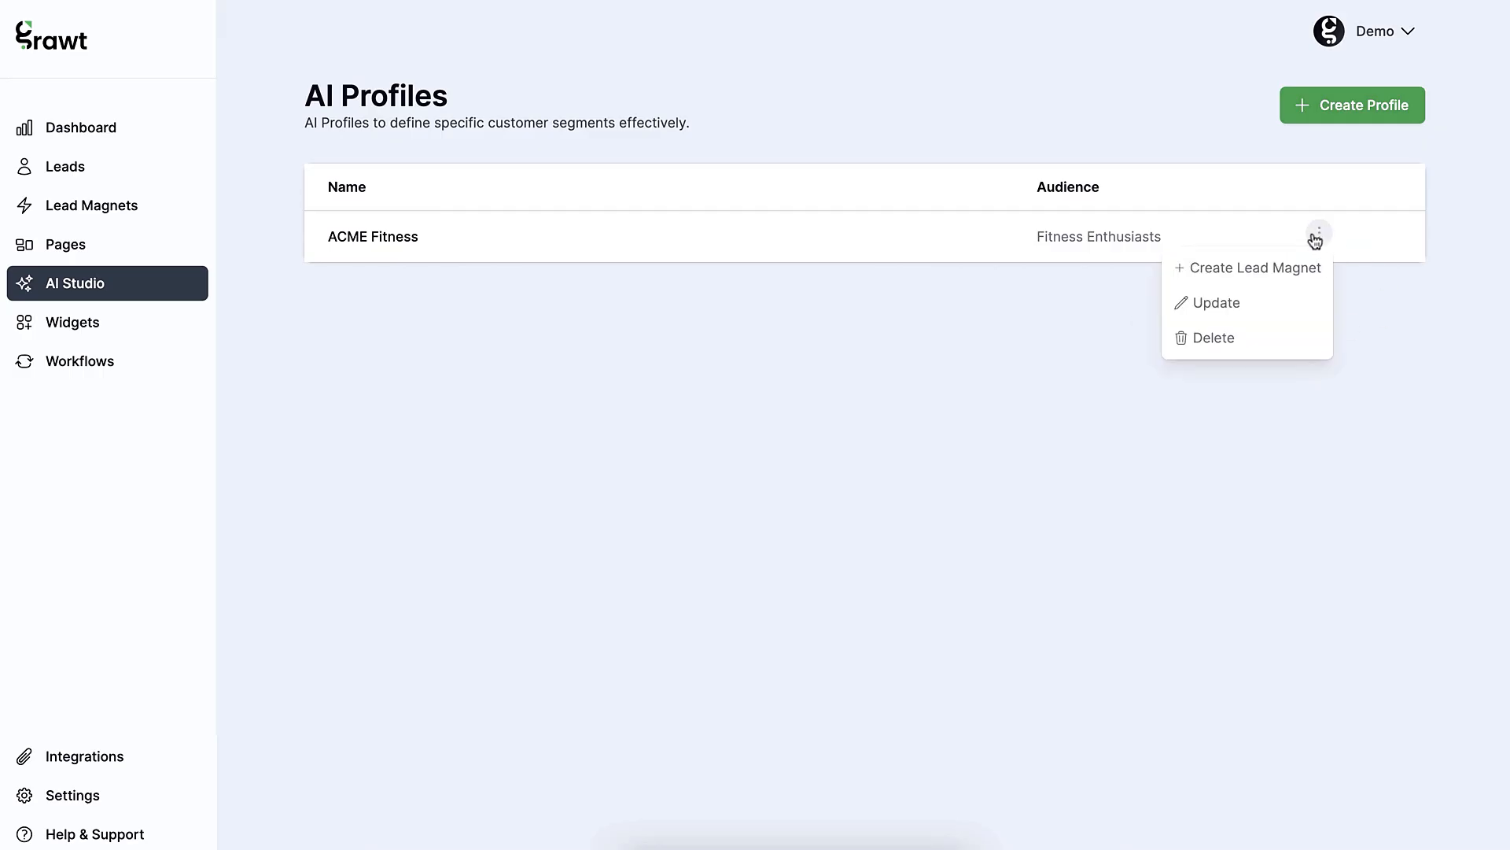
pyautogui.click(1245, 267)
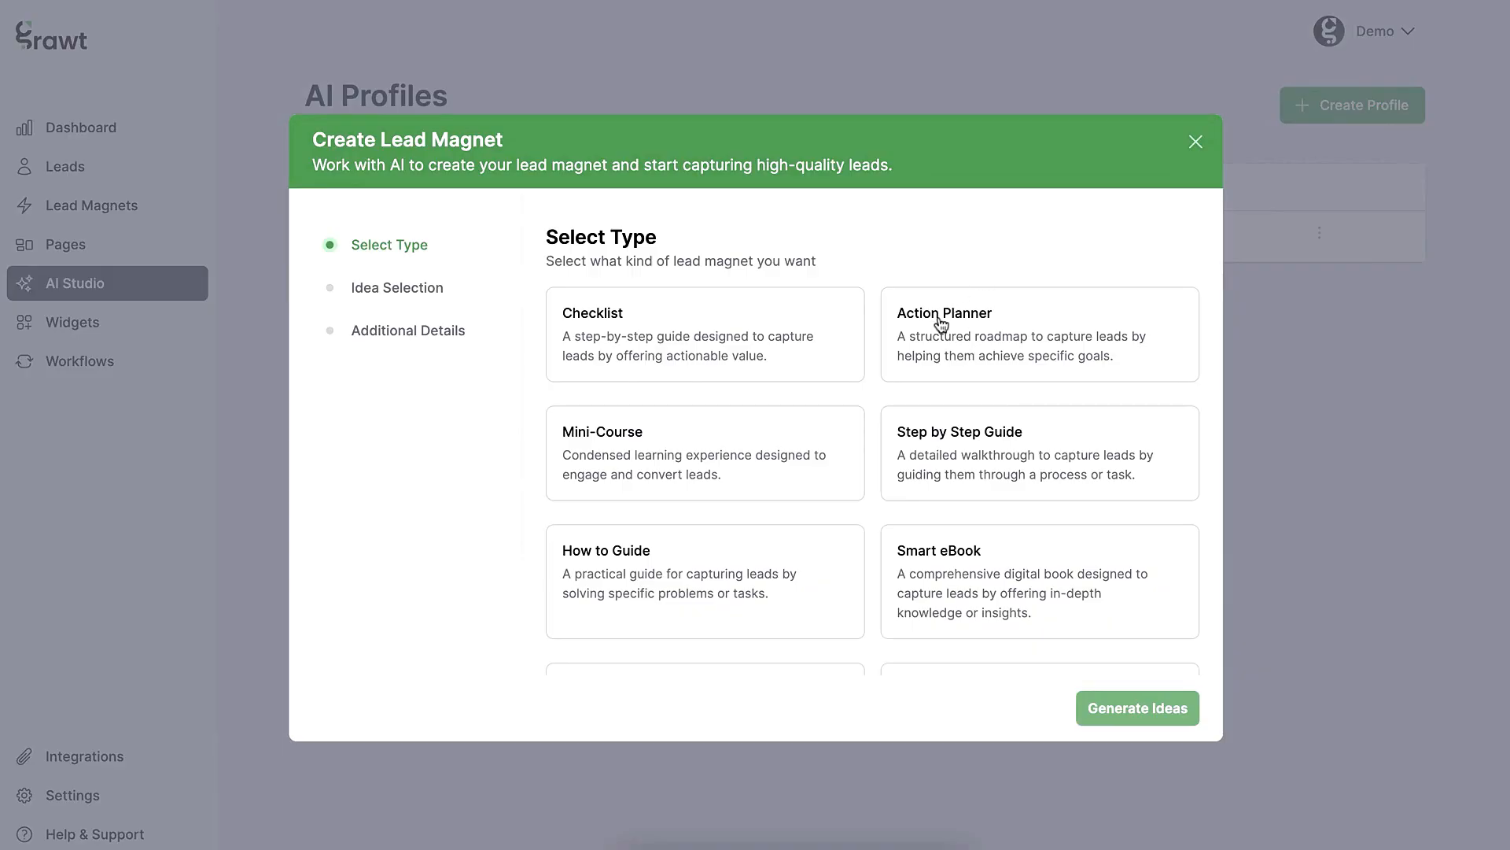
pyautogui.click(956, 346)
pyautogui.click(1118, 710)
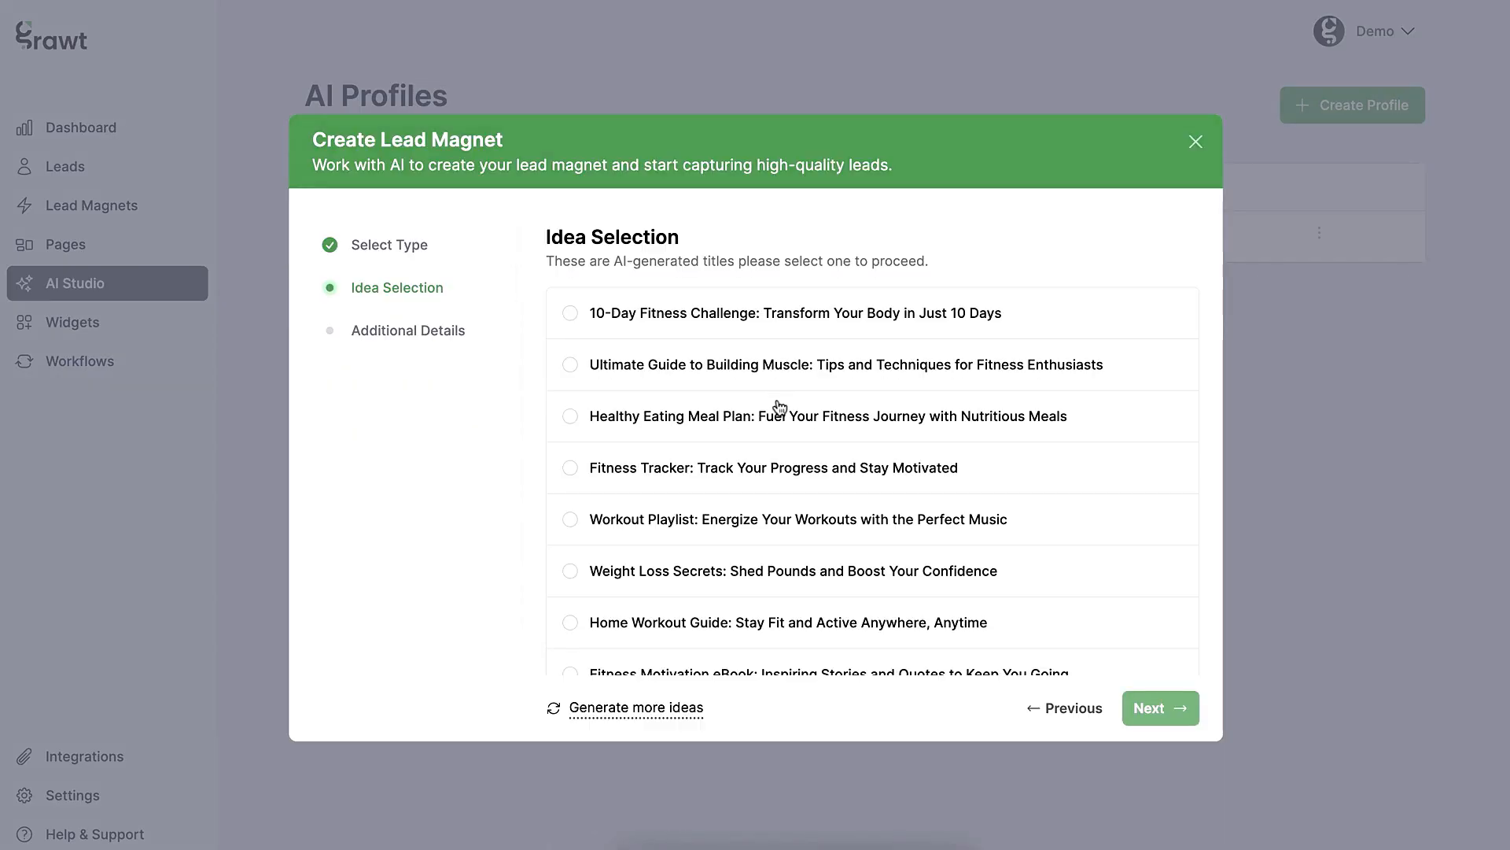
# - Pick the idea "Home Workout Guide: Stay Fit and Active Anywhere, Anytime", include Tips, and close the wizard without generating the lead magnet
pyautogui.scroll(-3, 751, 386)
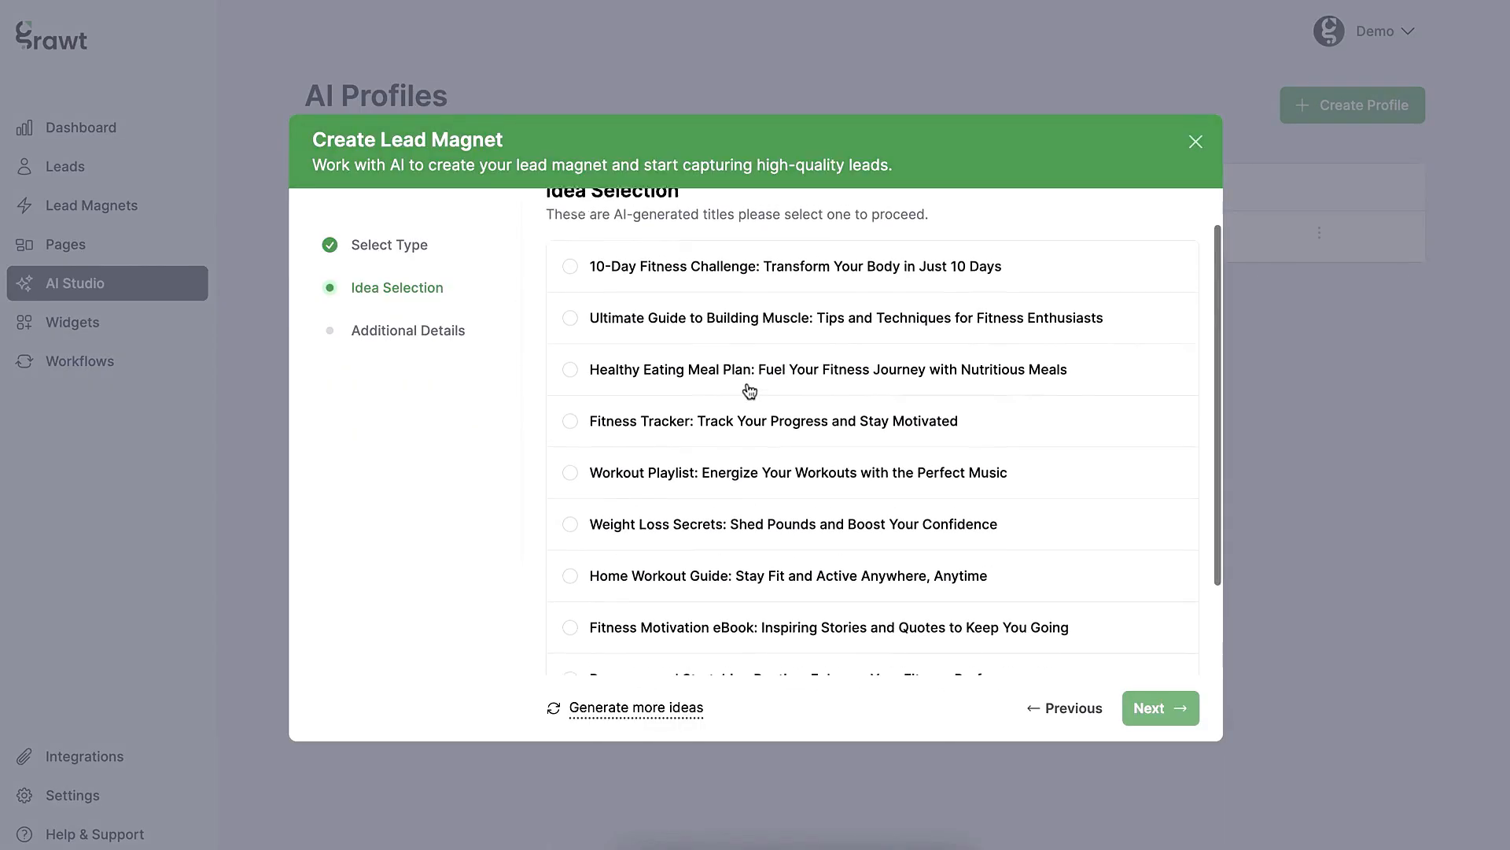
pyautogui.scroll(1, 731, 431)
pyautogui.click(676, 523)
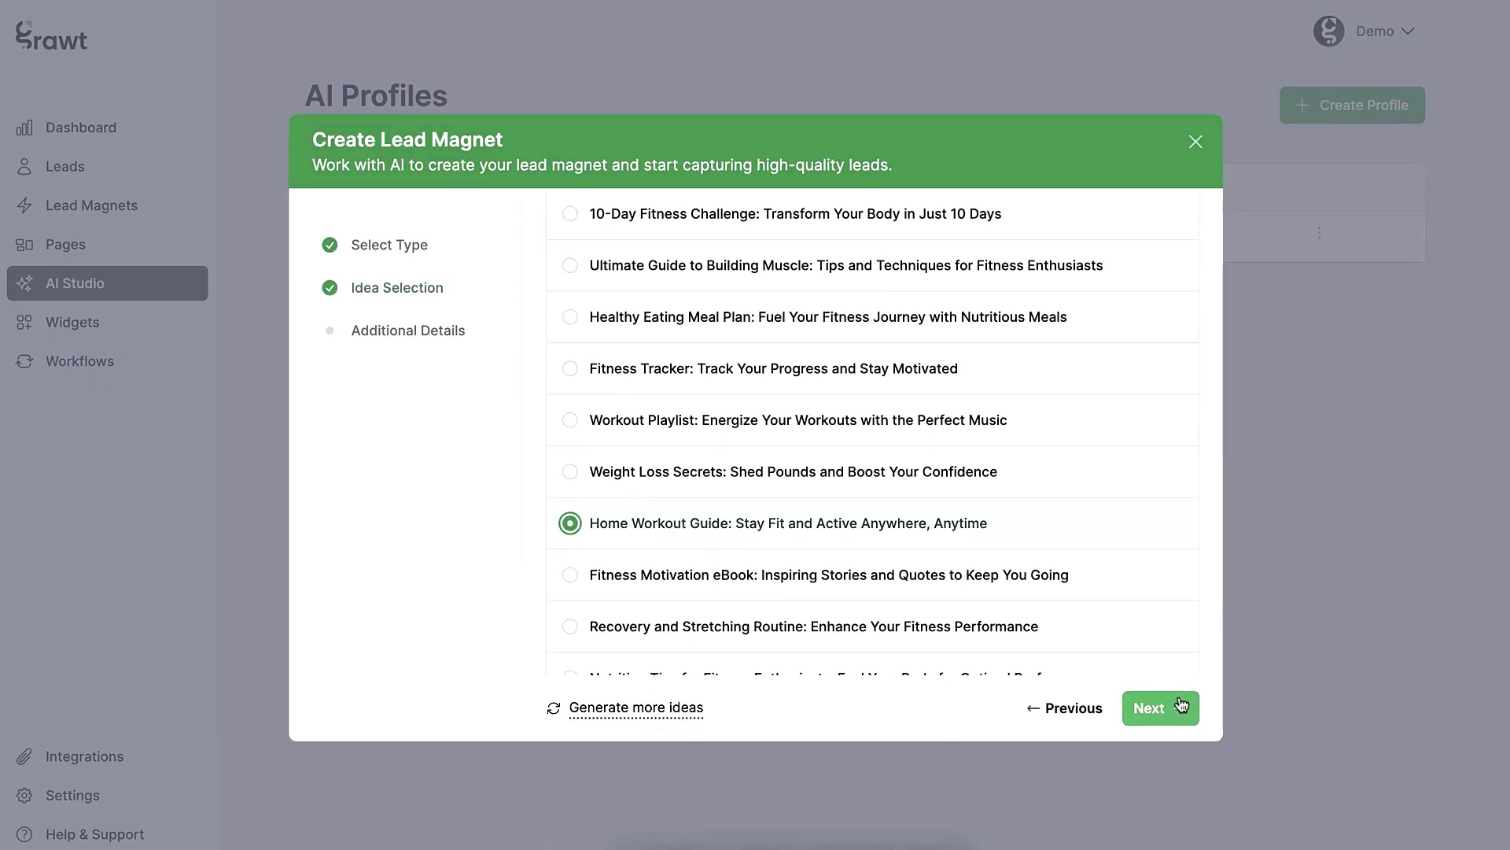
pyautogui.click(1155, 718)
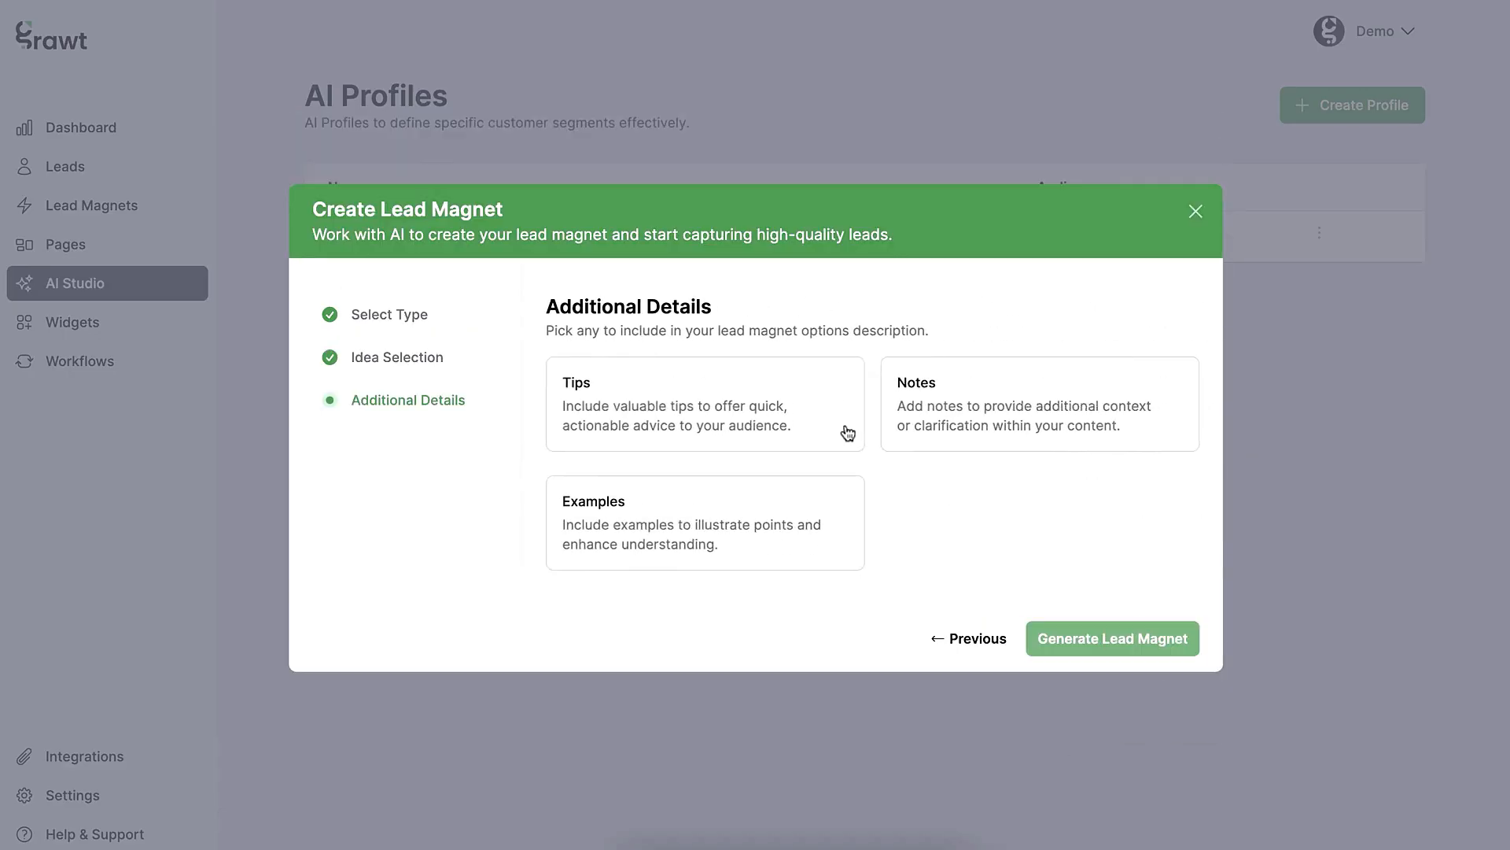
pyautogui.click(711, 413)
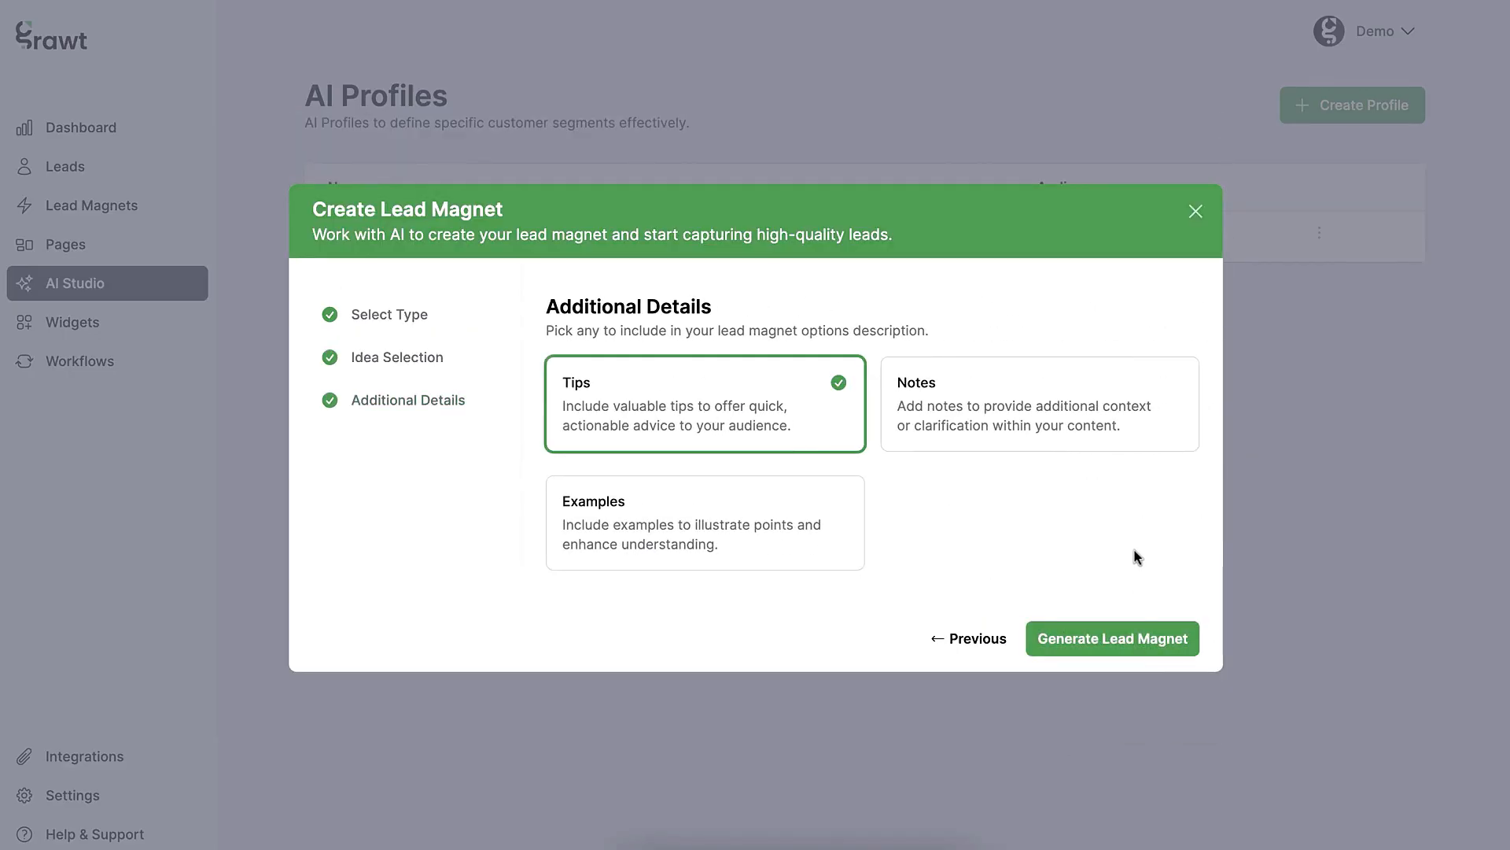
pyautogui.click(1196, 213)
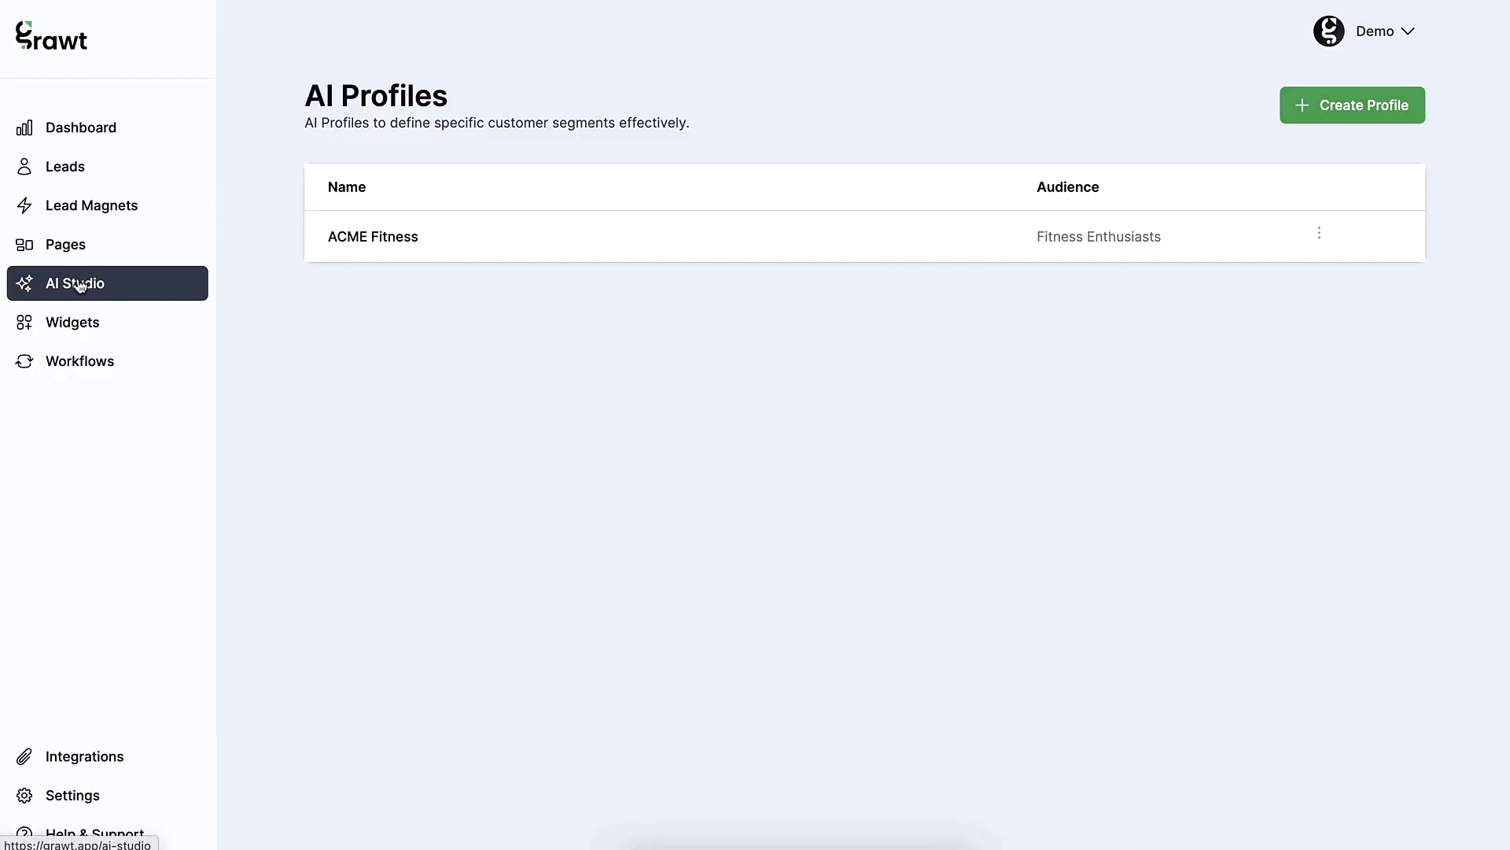
# - Add a Send Data action after the email in Demo Workflow, set its destination to Email Service, and check the available services
pyautogui.click(75, 363)
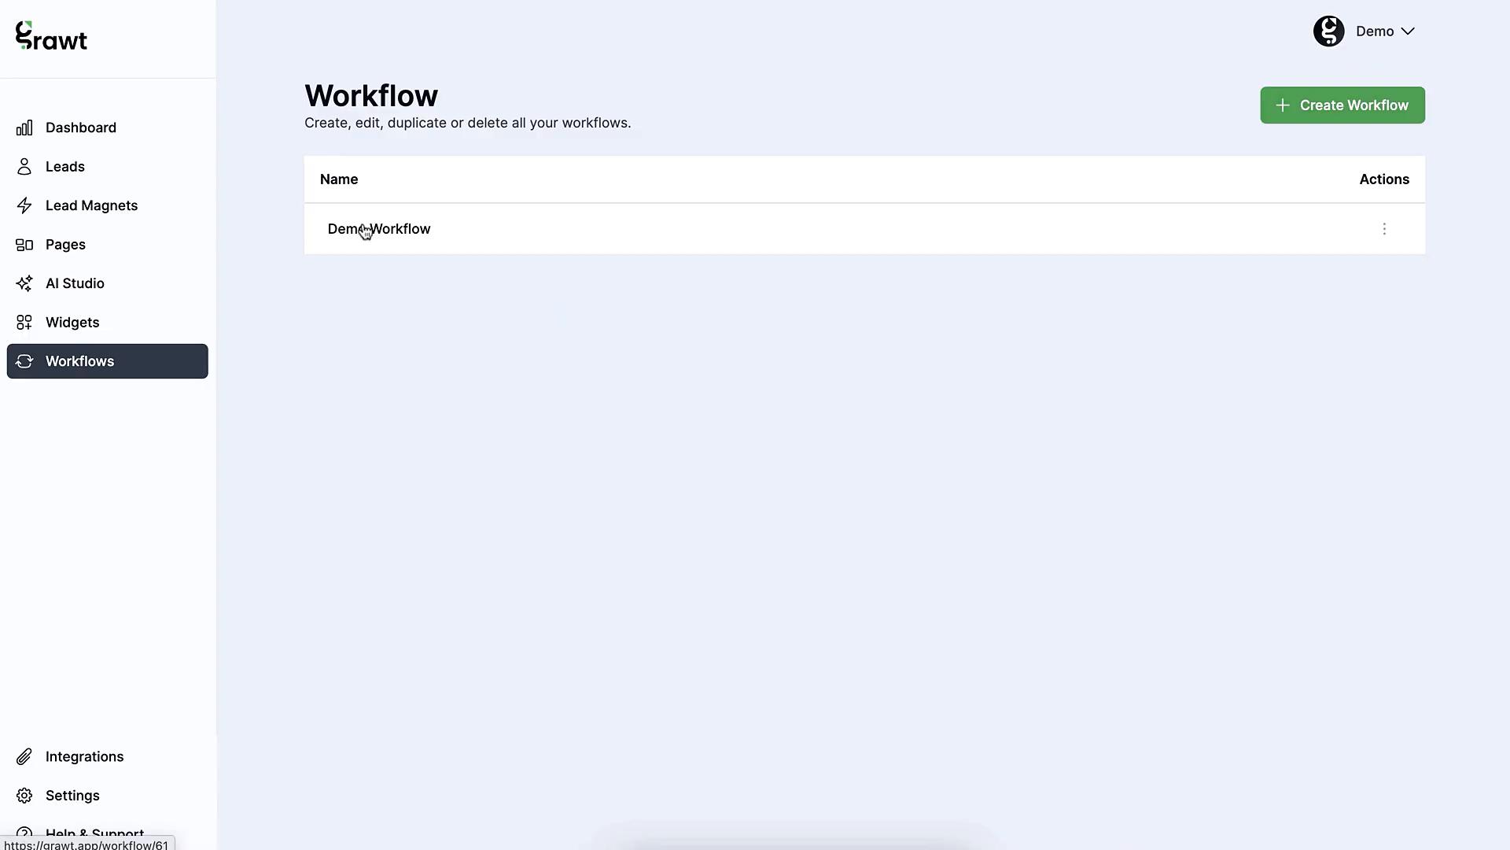
pyautogui.click(364, 228)
pyautogui.click(783, 478)
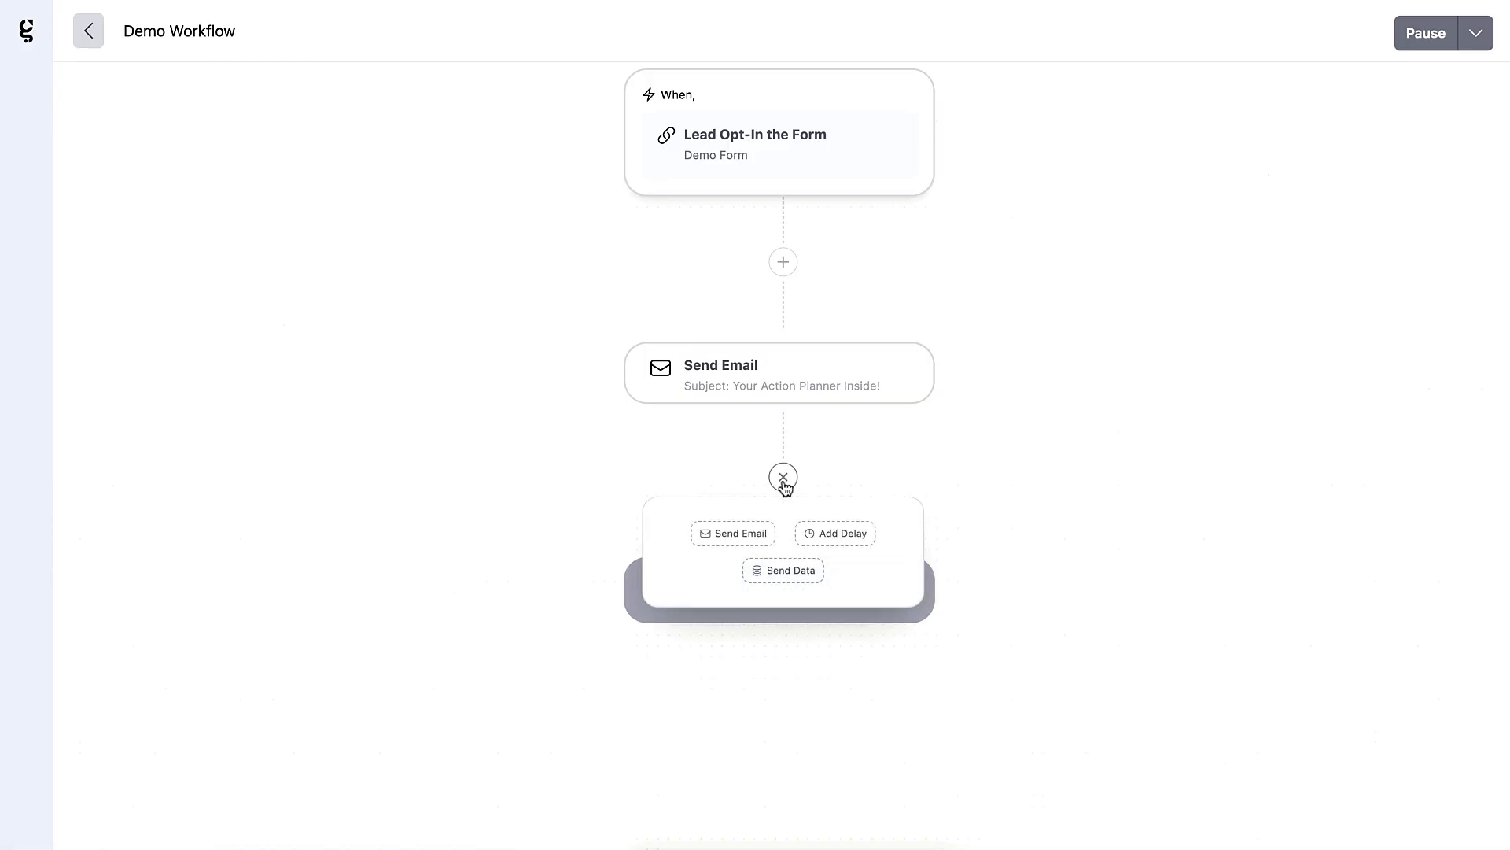
pyautogui.click(784, 572)
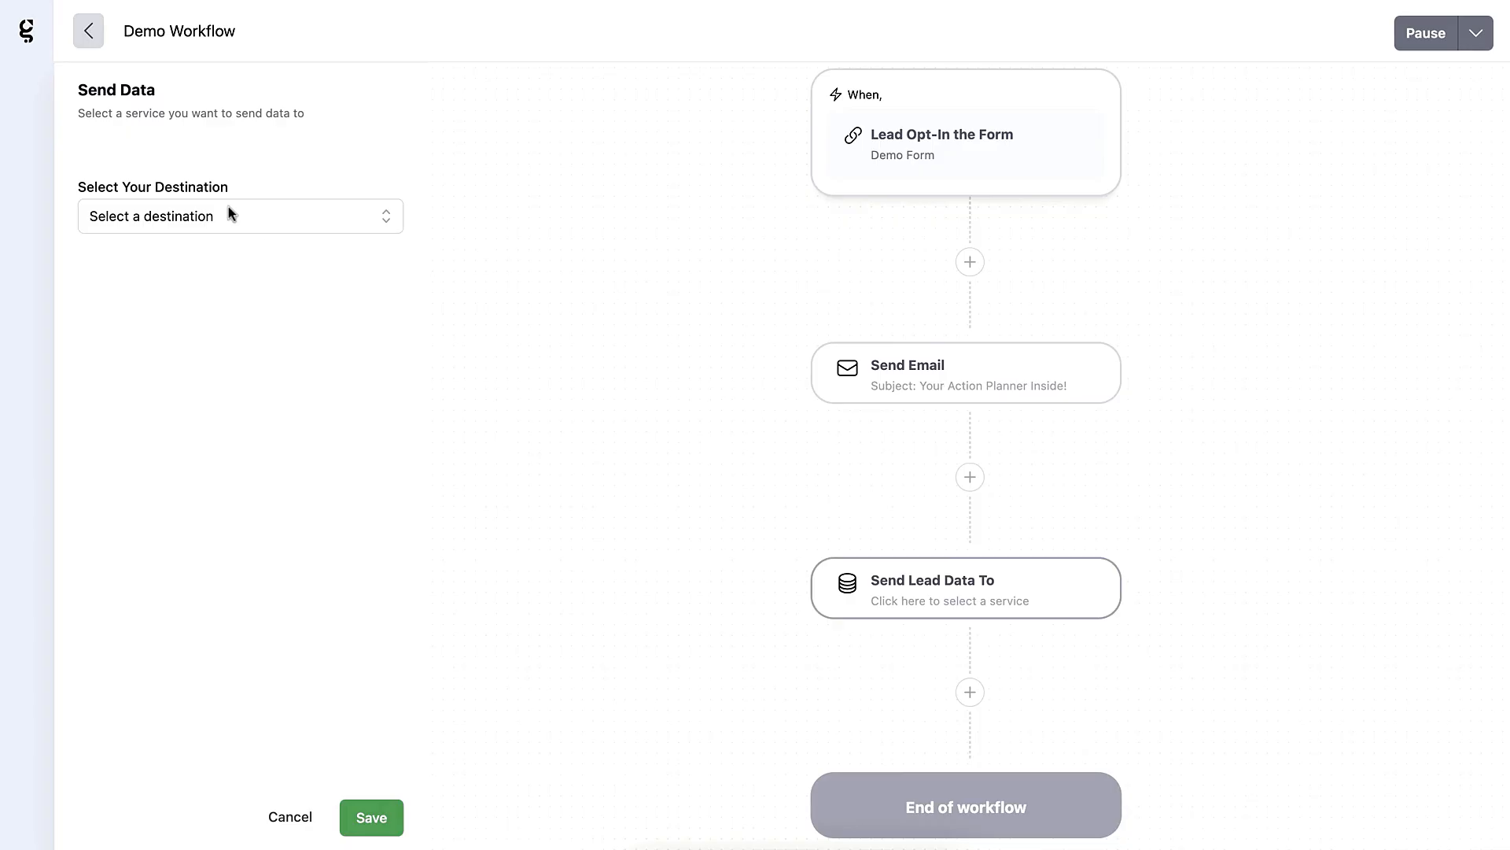
pyautogui.click(228, 213)
pyautogui.click(139, 257)
pyautogui.click(204, 294)
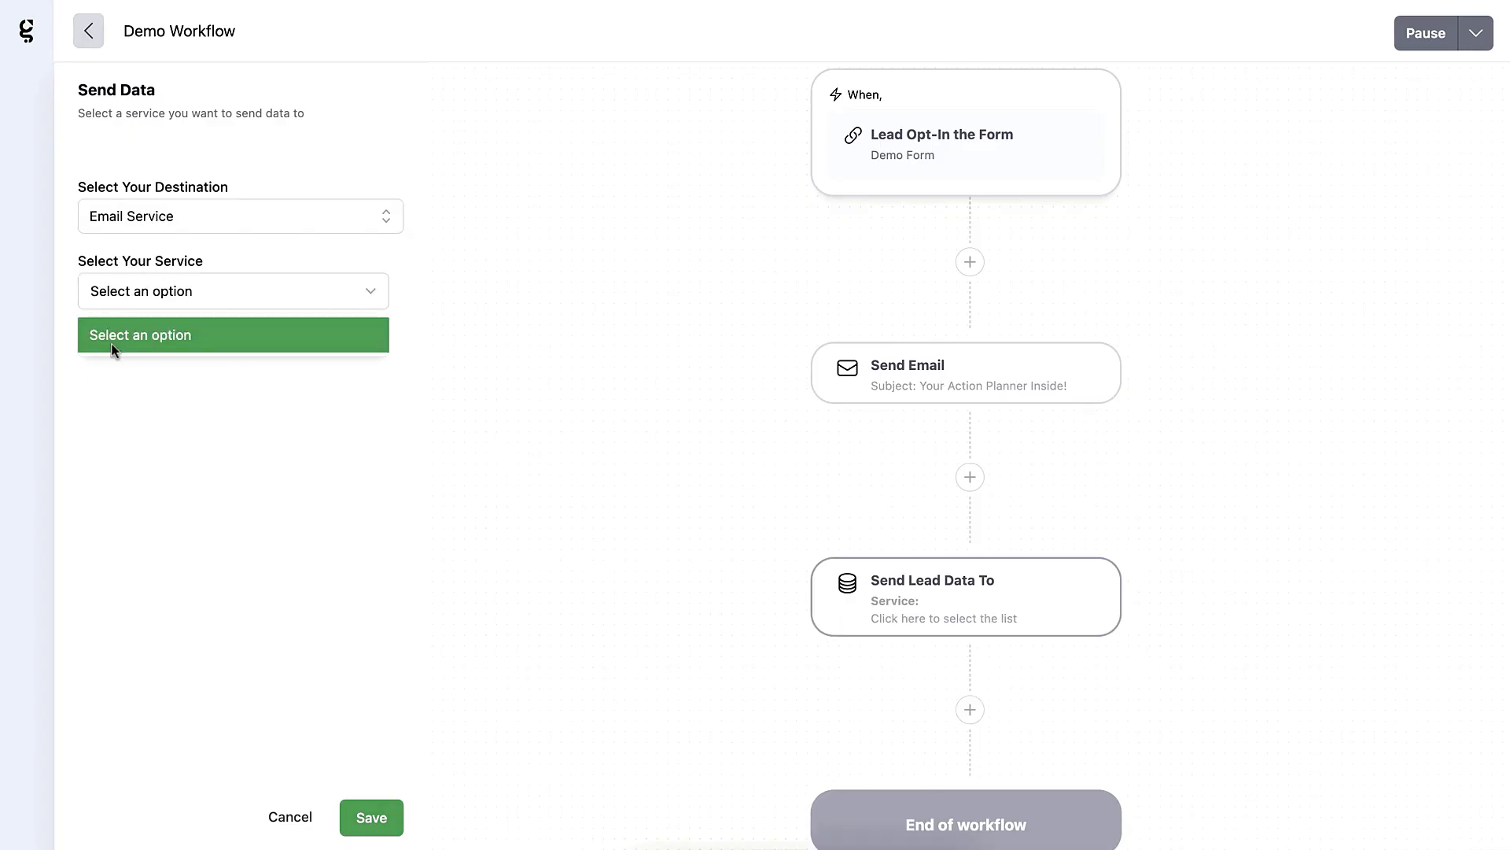
pyautogui.click(187, 408)
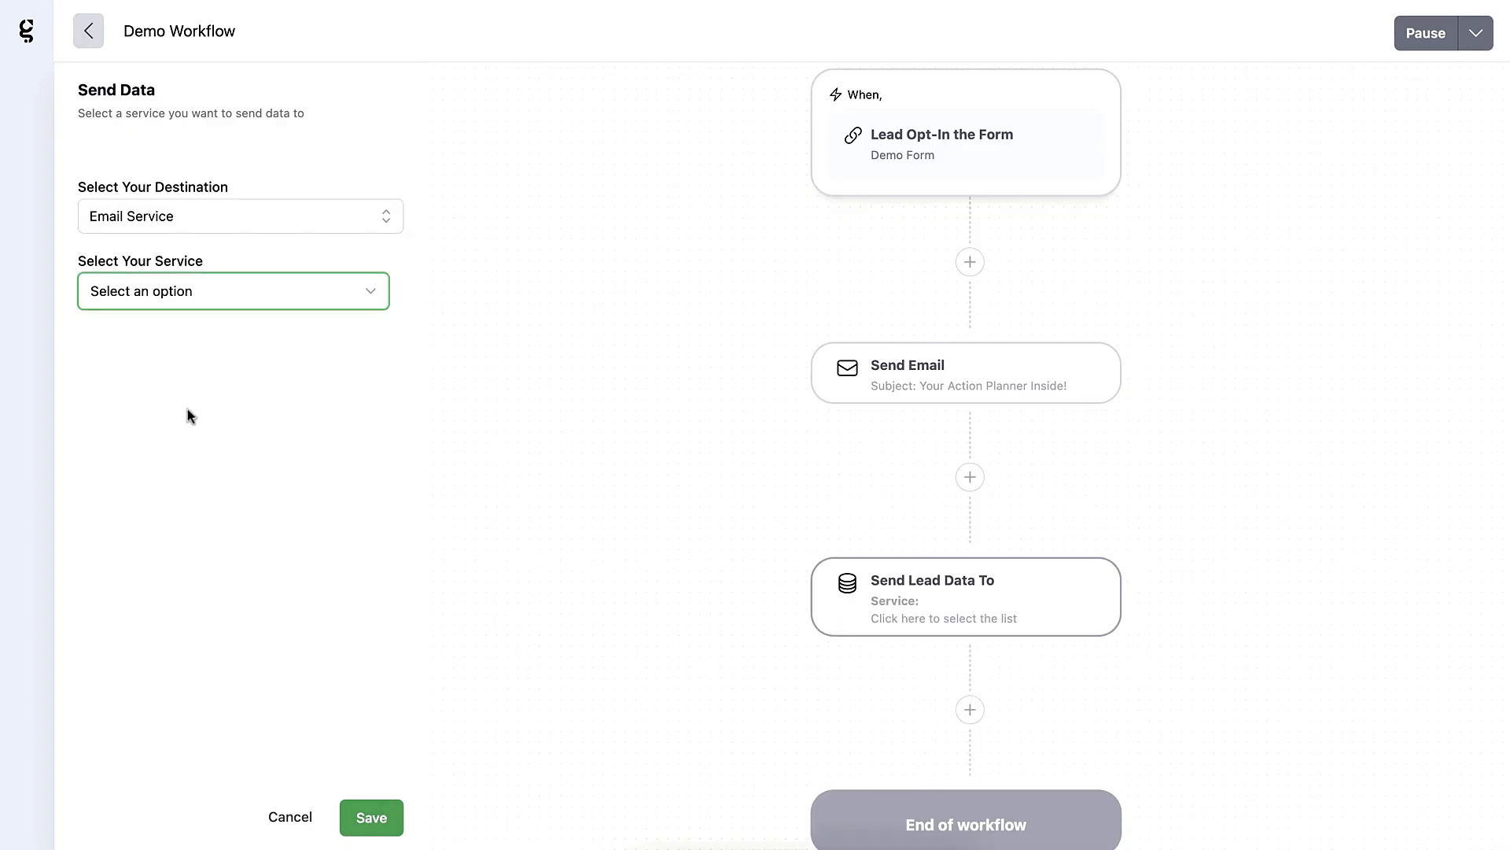
# - Leave the workflow and start a new integration nicknamed "Demo CRM" with the Email service type
pyautogui.click(88, 30)
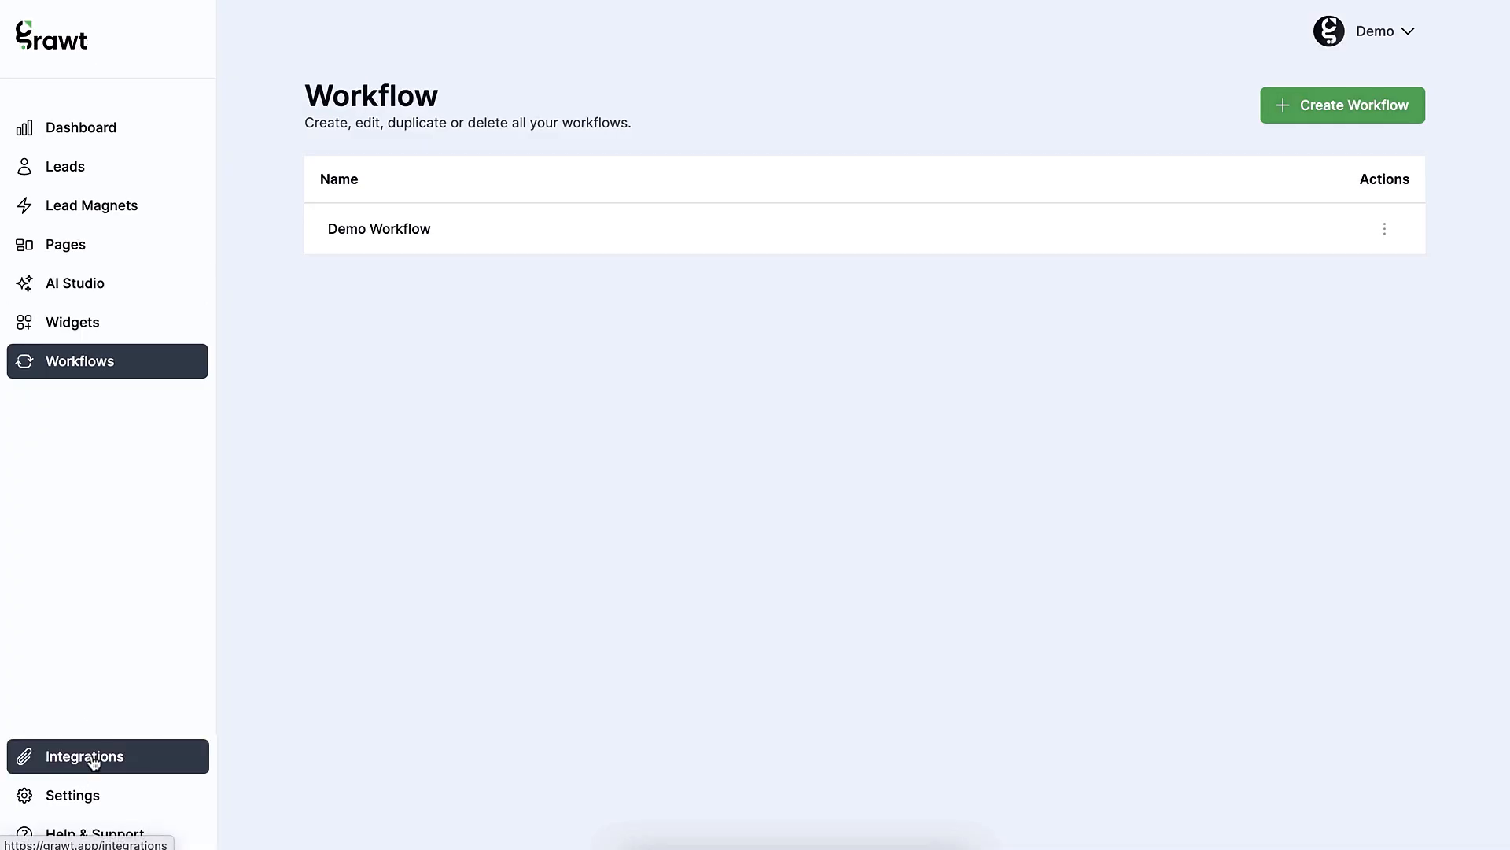
pyautogui.click(92, 759)
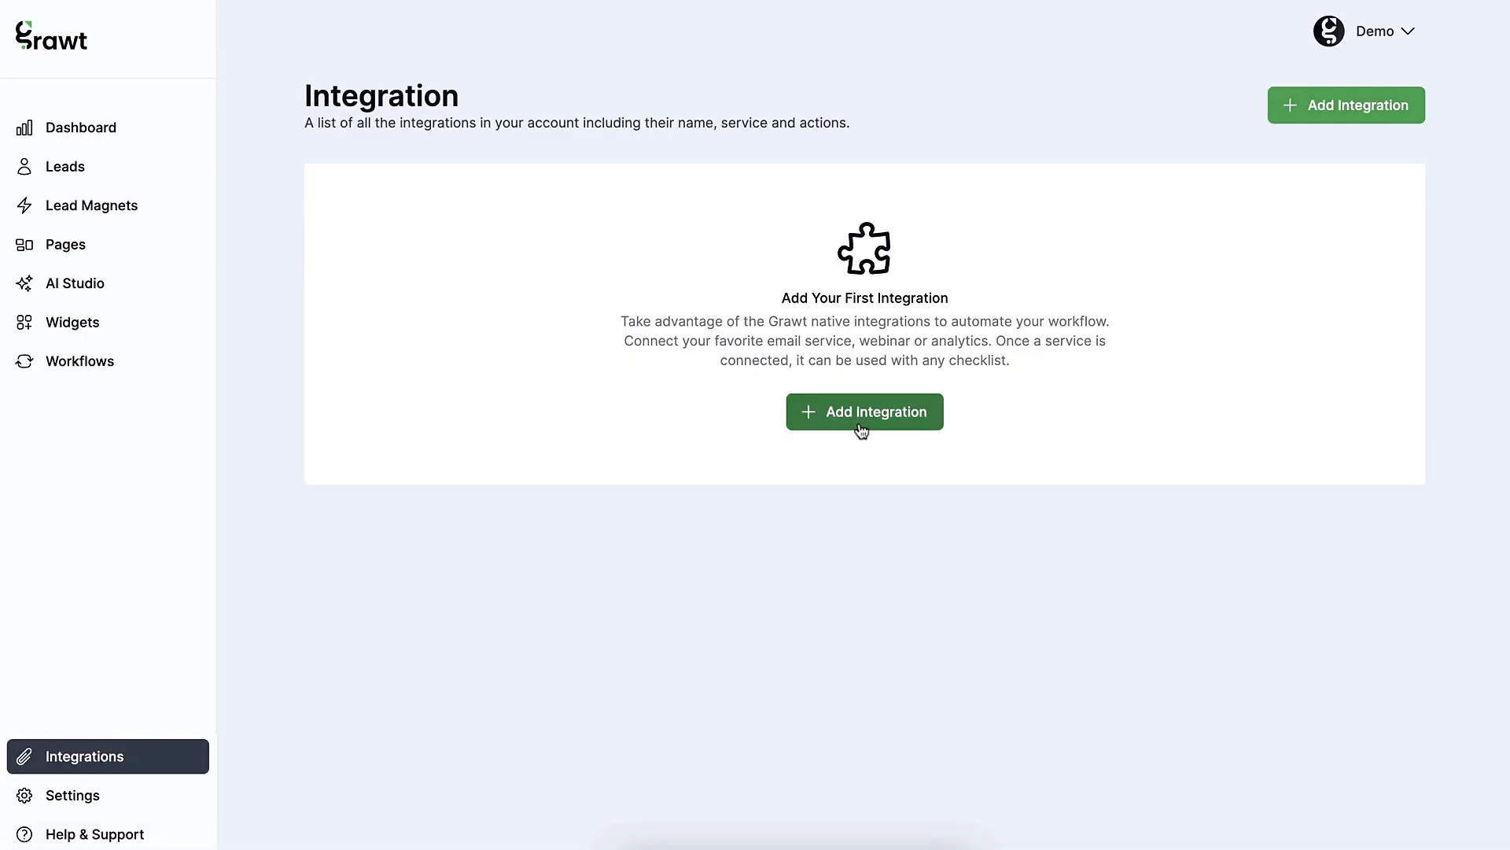
pyautogui.click(859, 425)
pyautogui.click(642, 314)
pyautogui.write('Demo')
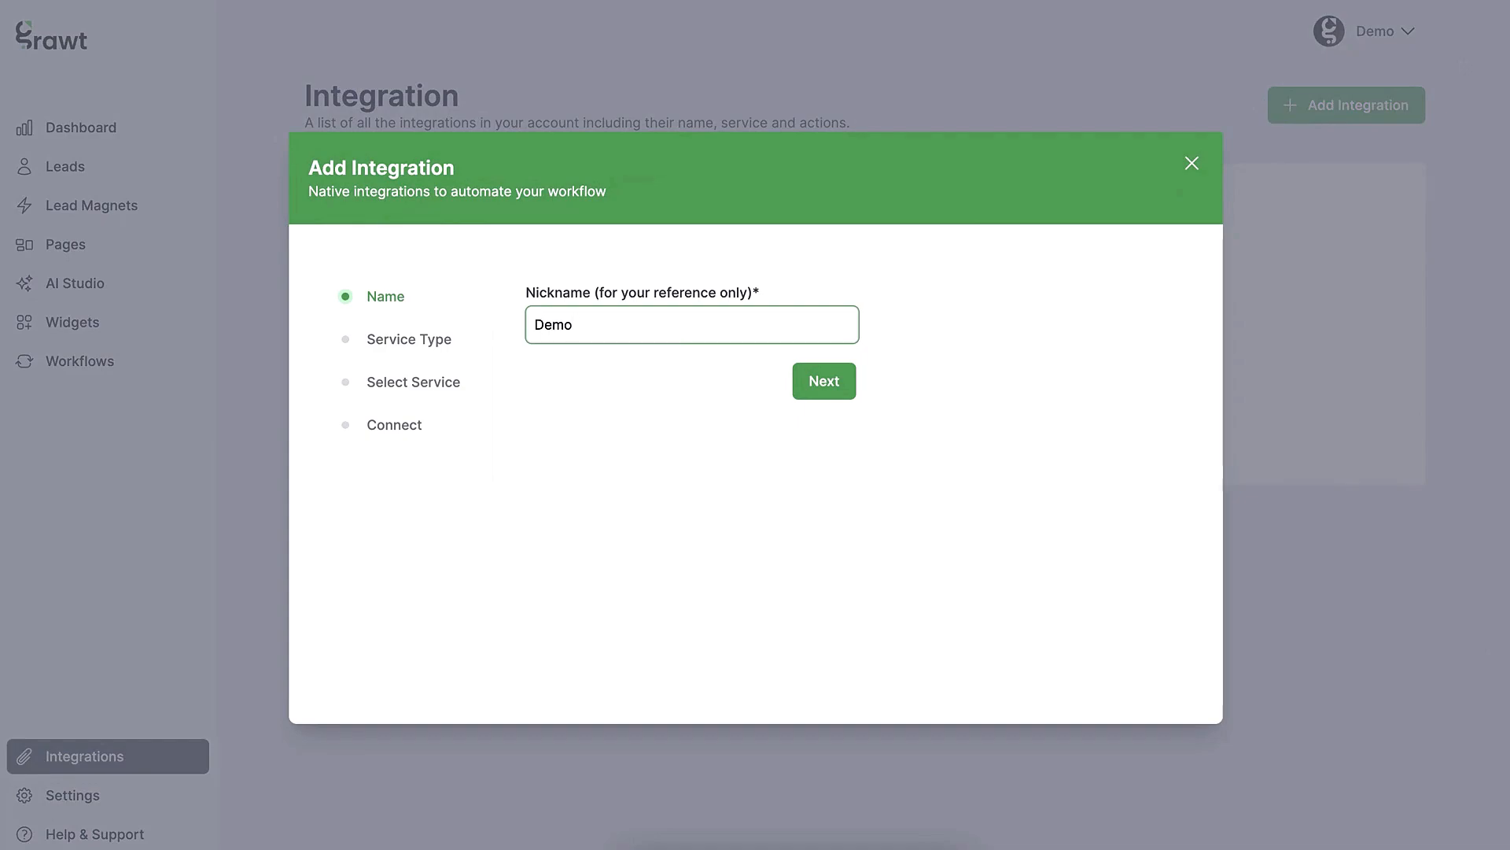
pyautogui.write(' CRM')
pyautogui.click(828, 394)
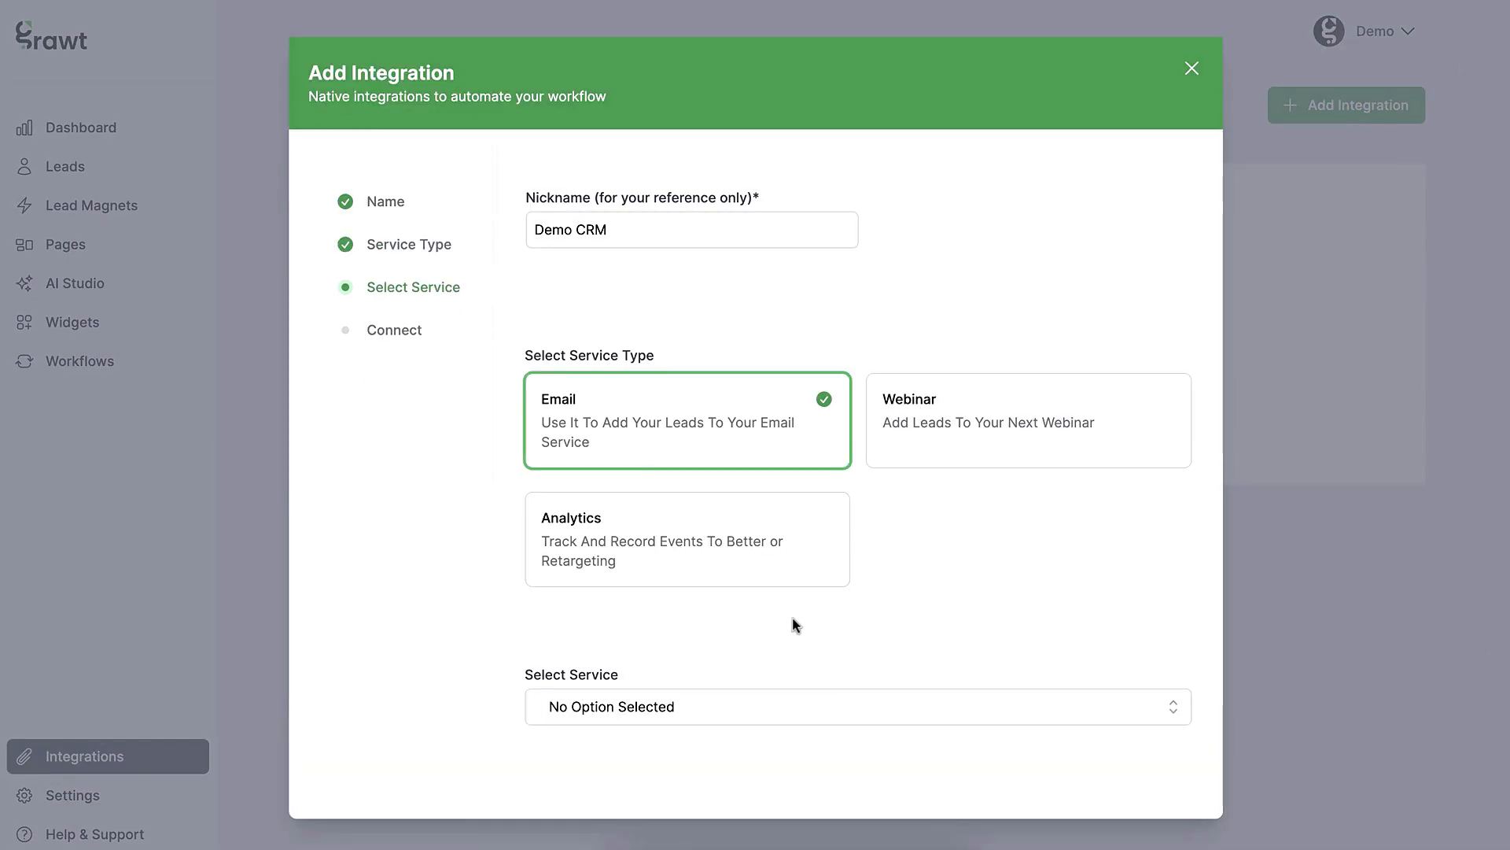
# - Select Mailchimp as the service, paste the account's API key, and add the integration
pyautogui.click(754, 696)
pyautogui.scroll(-2, 716, 768)
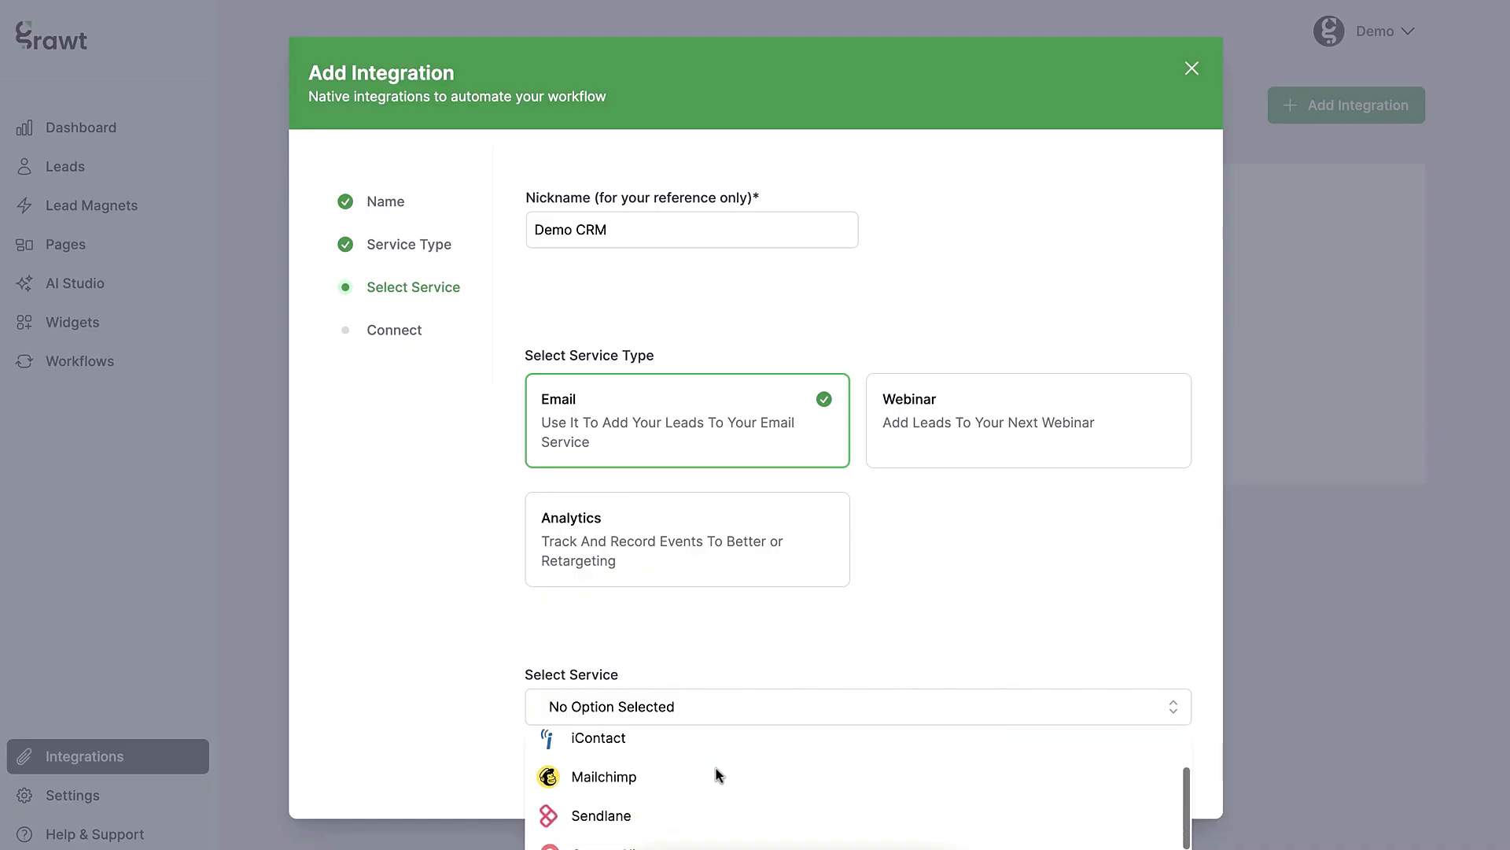
pyautogui.click(638, 780)
pyautogui.scroll(-1, 638, 785)
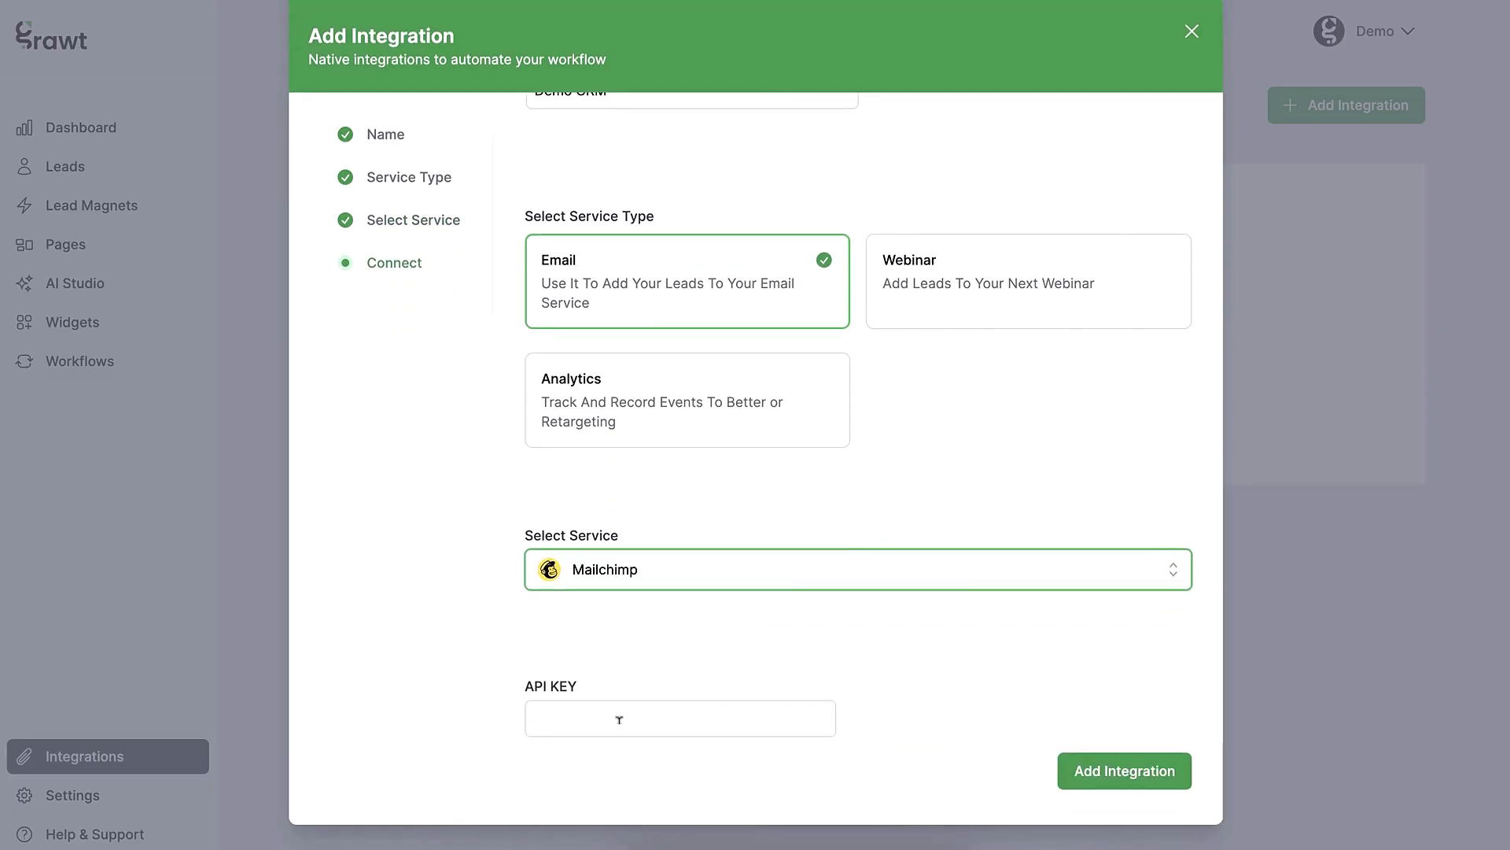
pyautogui.click(563, 717)
pyautogui.hotkey('ctrl', 'v')
pyautogui.click(1074, 773)
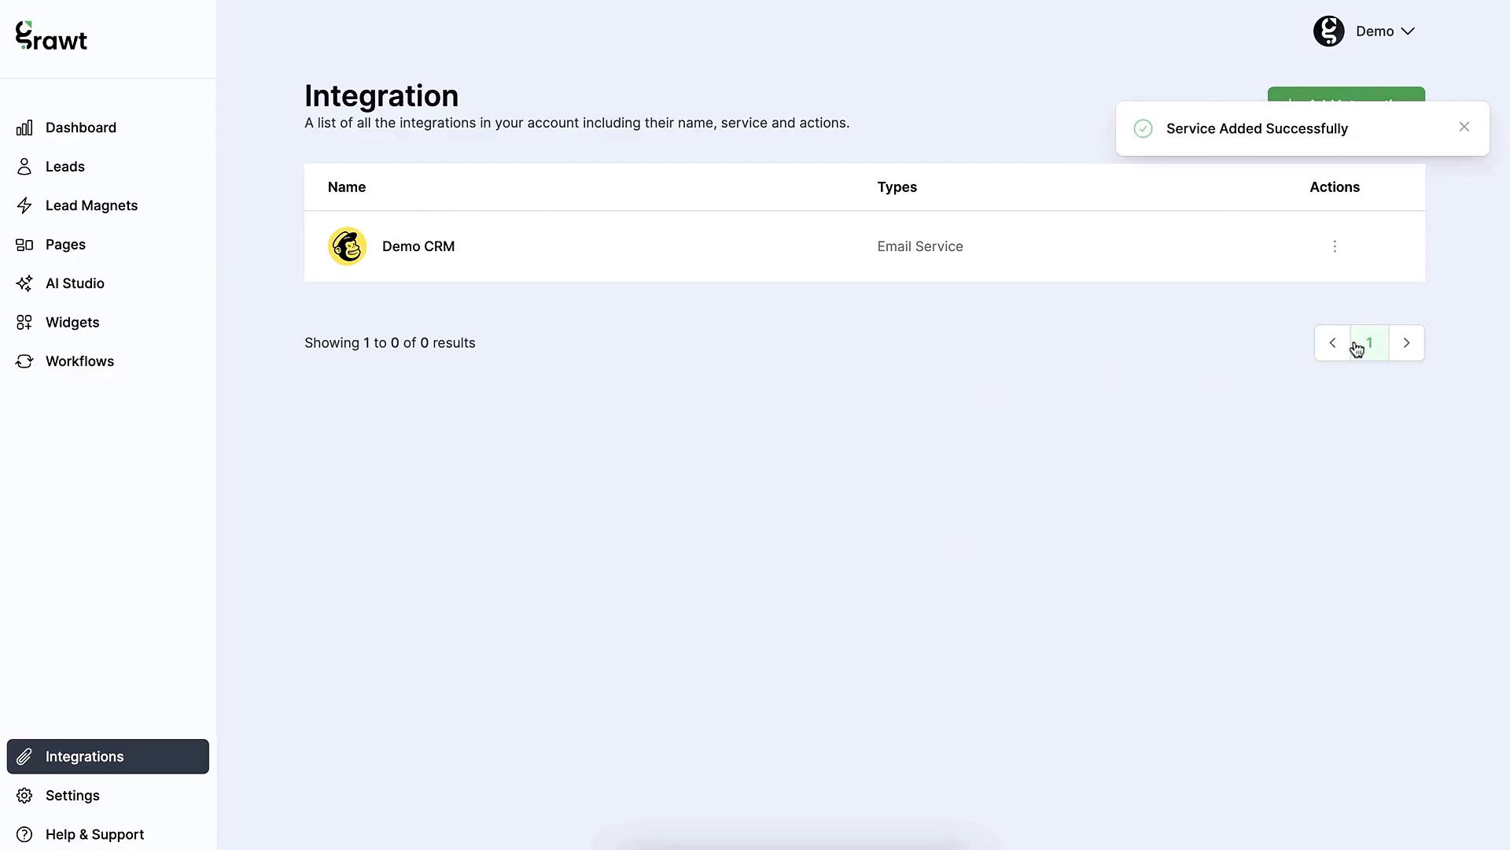
# - Reopen Demo Workflow and configure its Send Lead Data To action with Email Service, the Demo CRM service and the ACME Fitness list, and save it
pyautogui.click(68, 361)
pyautogui.click(374, 230)
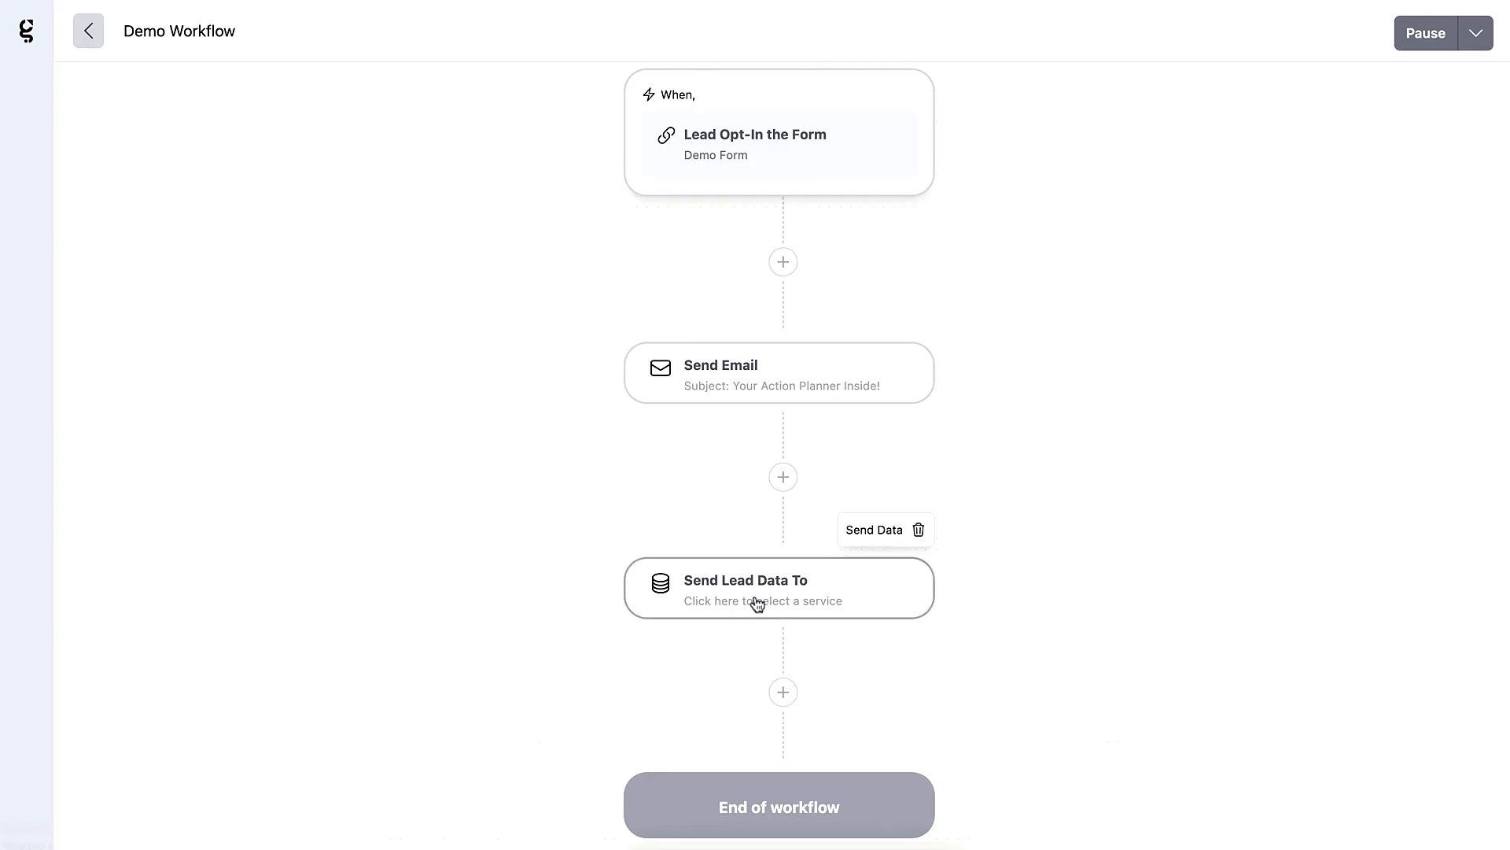
pyautogui.click(758, 604)
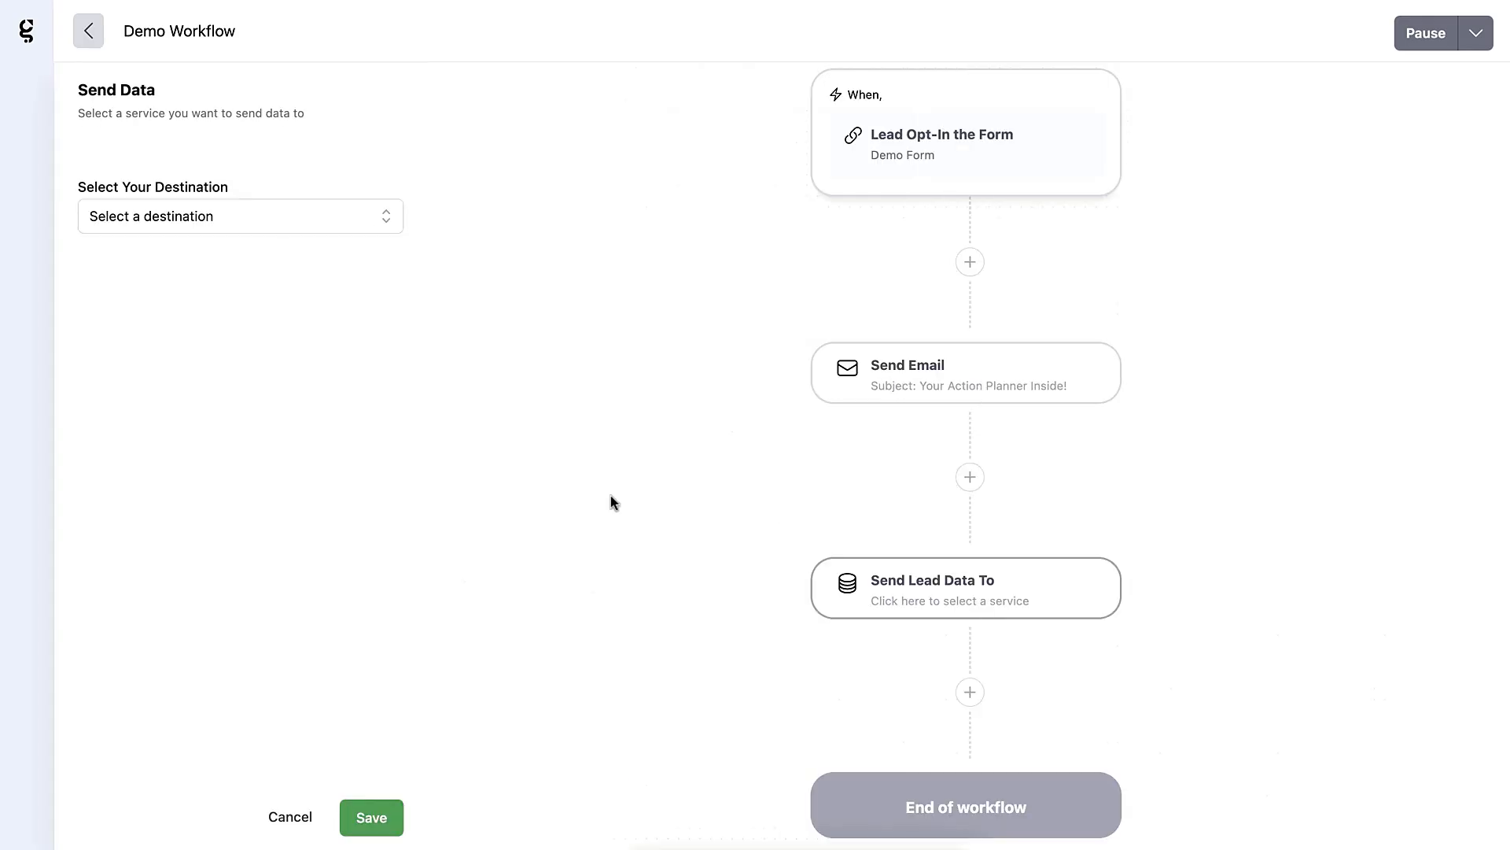
pyautogui.click(234, 215)
pyautogui.click(179, 256)
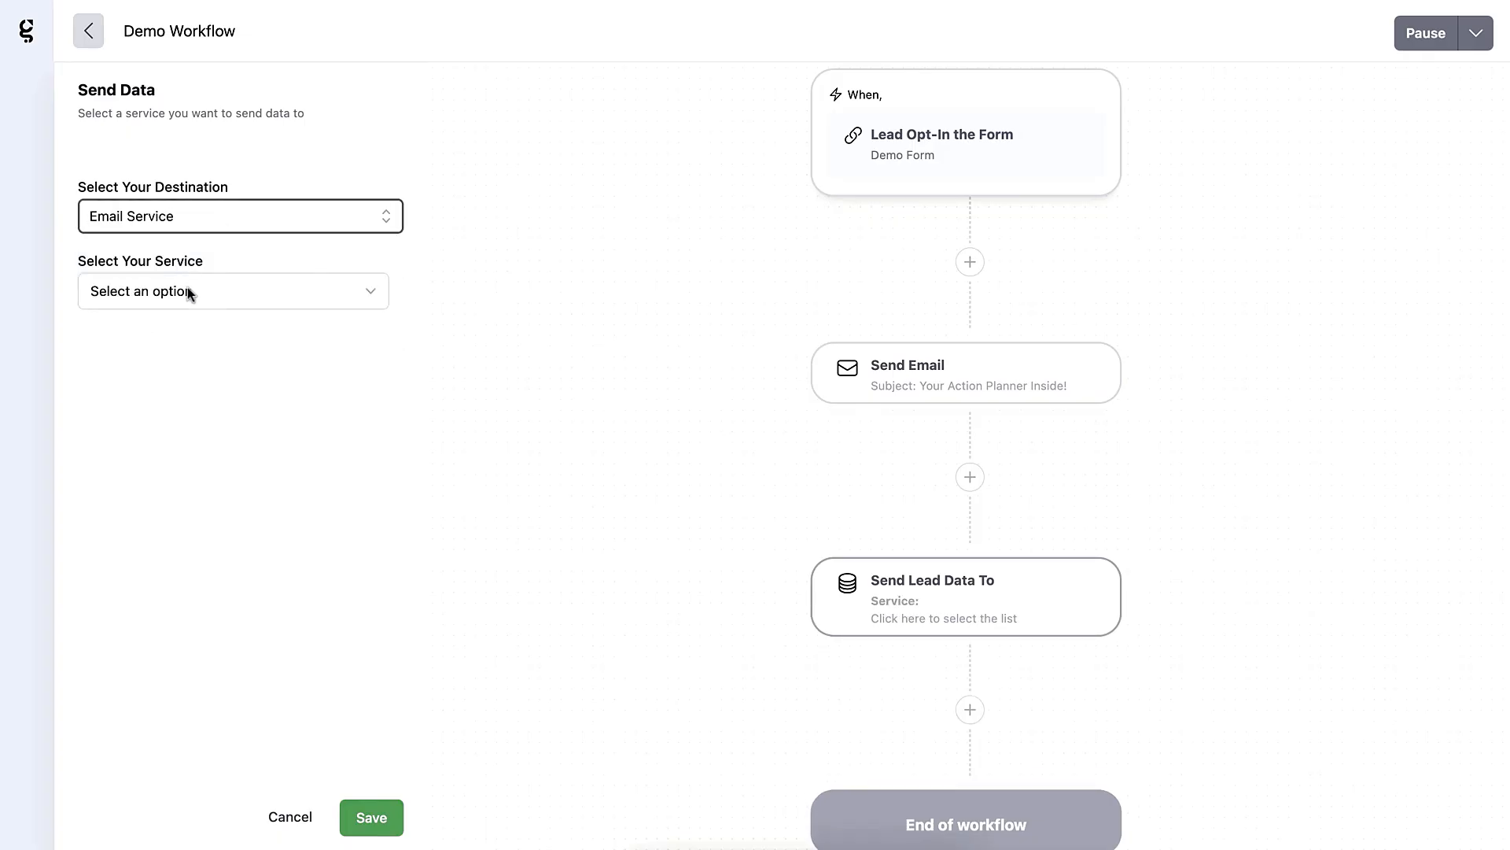
pyautogui.click(189, 293)
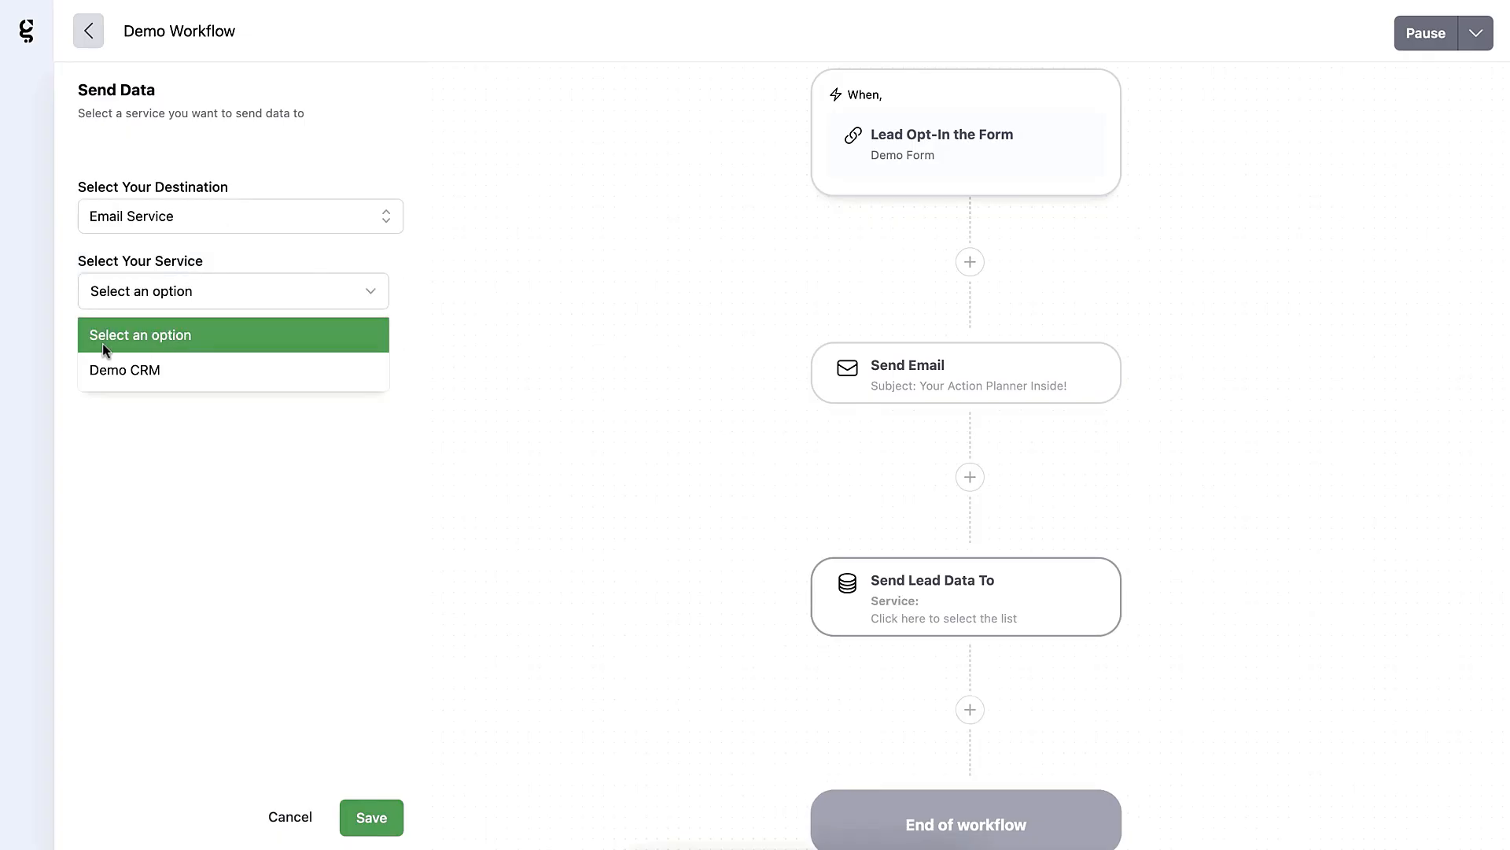
pyautogui.click(134, 371)
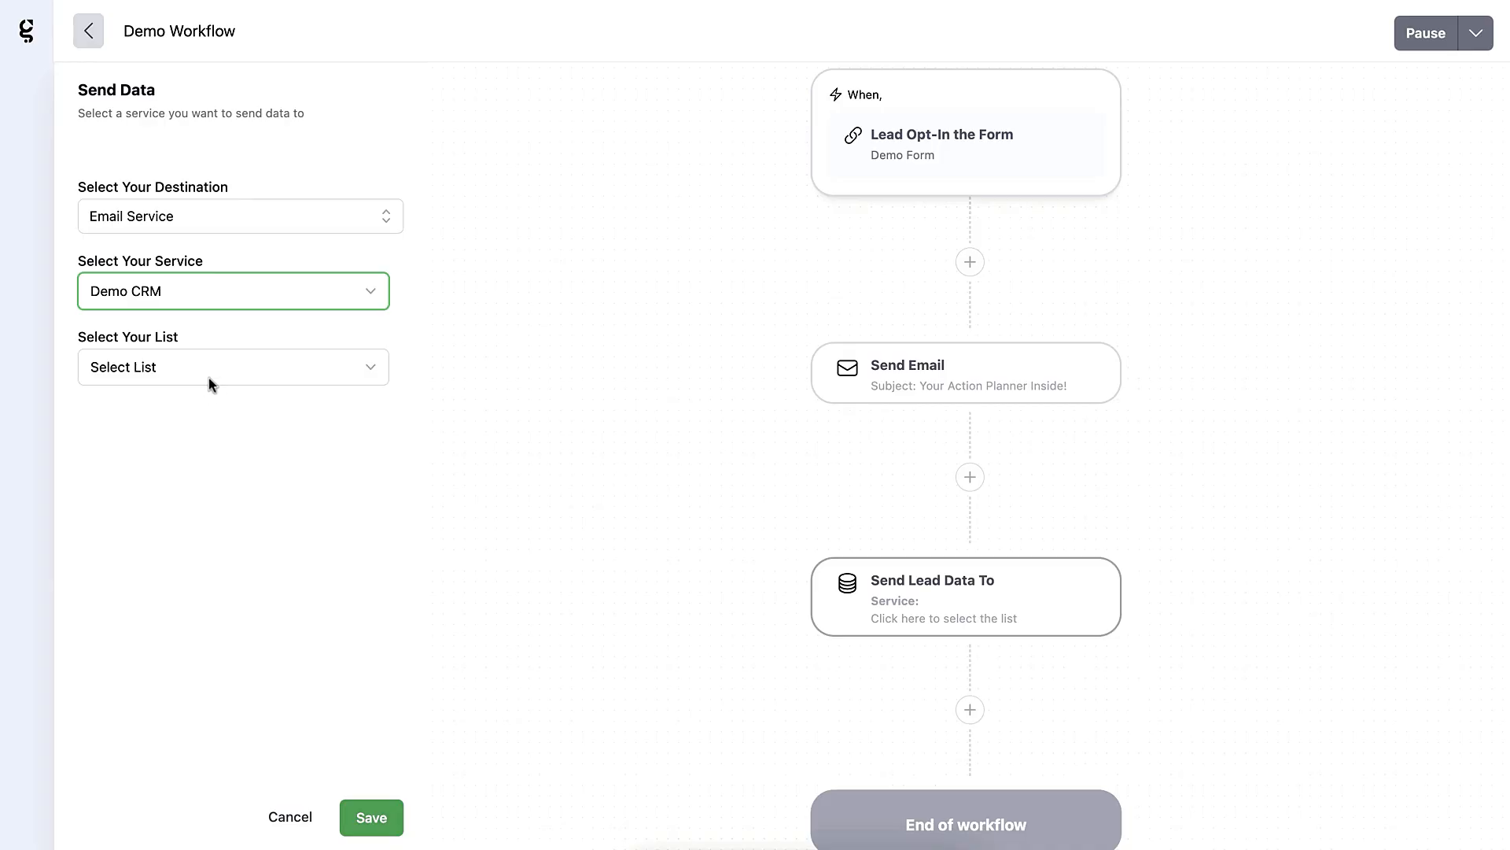
pyautogui.click(210, 371)
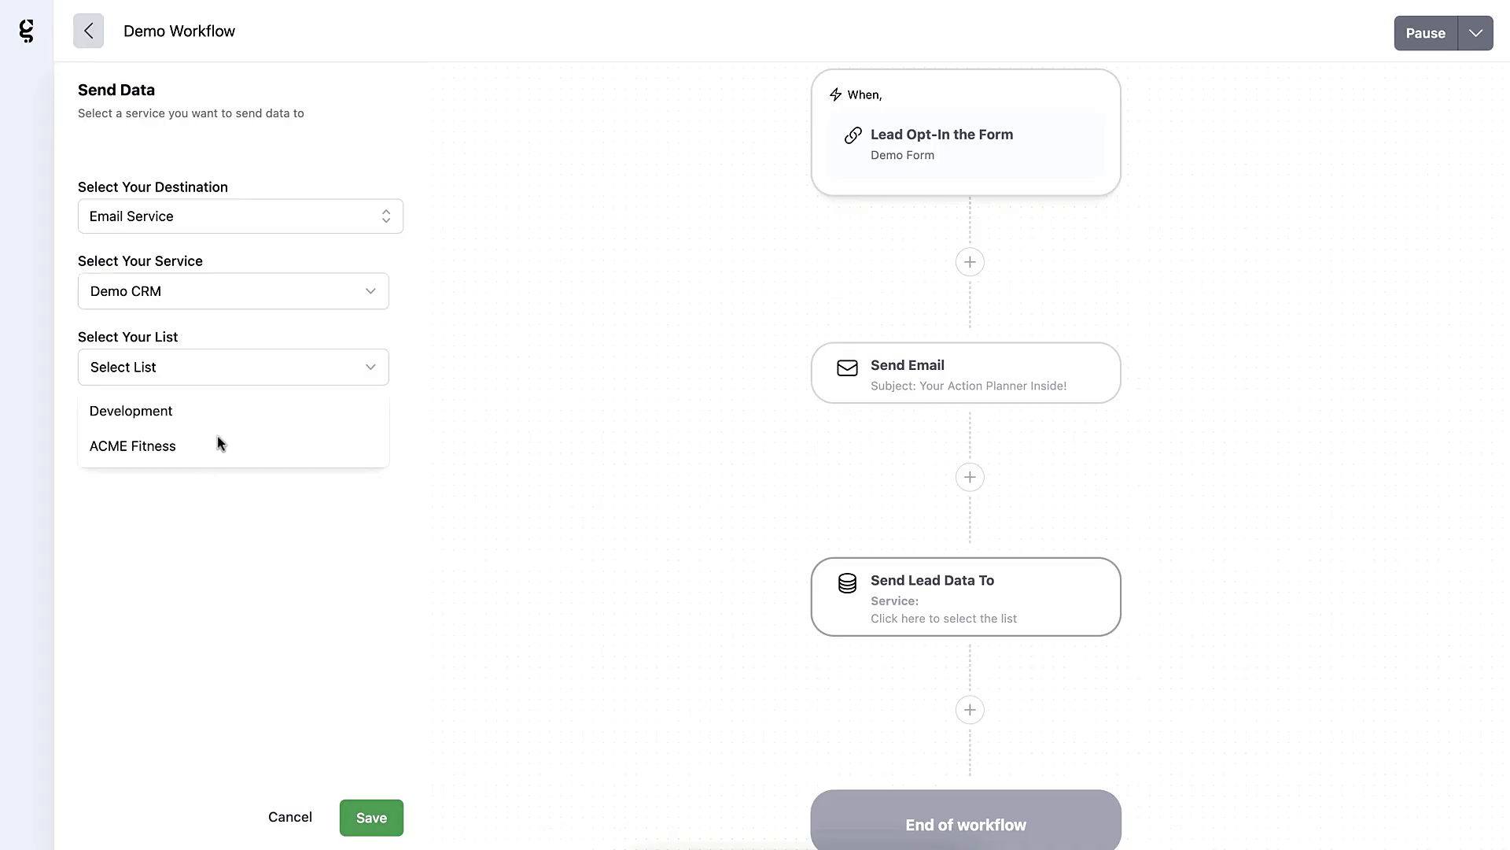
pyautogui.click(164, 447)
pyautogui.click(371, 817)
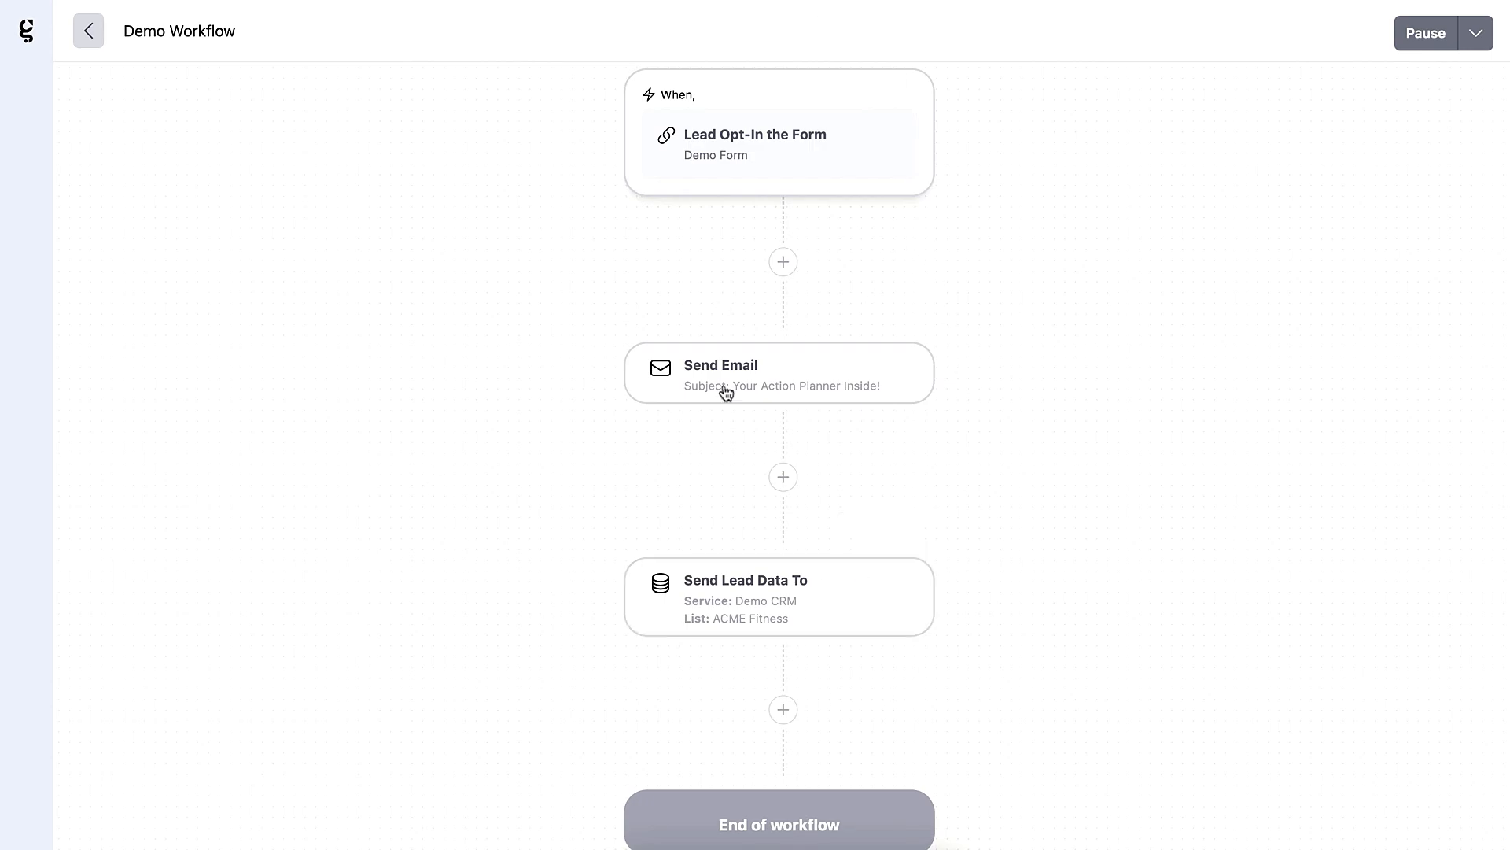
# - Change the status of Demo Workflow to Active and confirm the change
pyautogui.click(1471, 38)
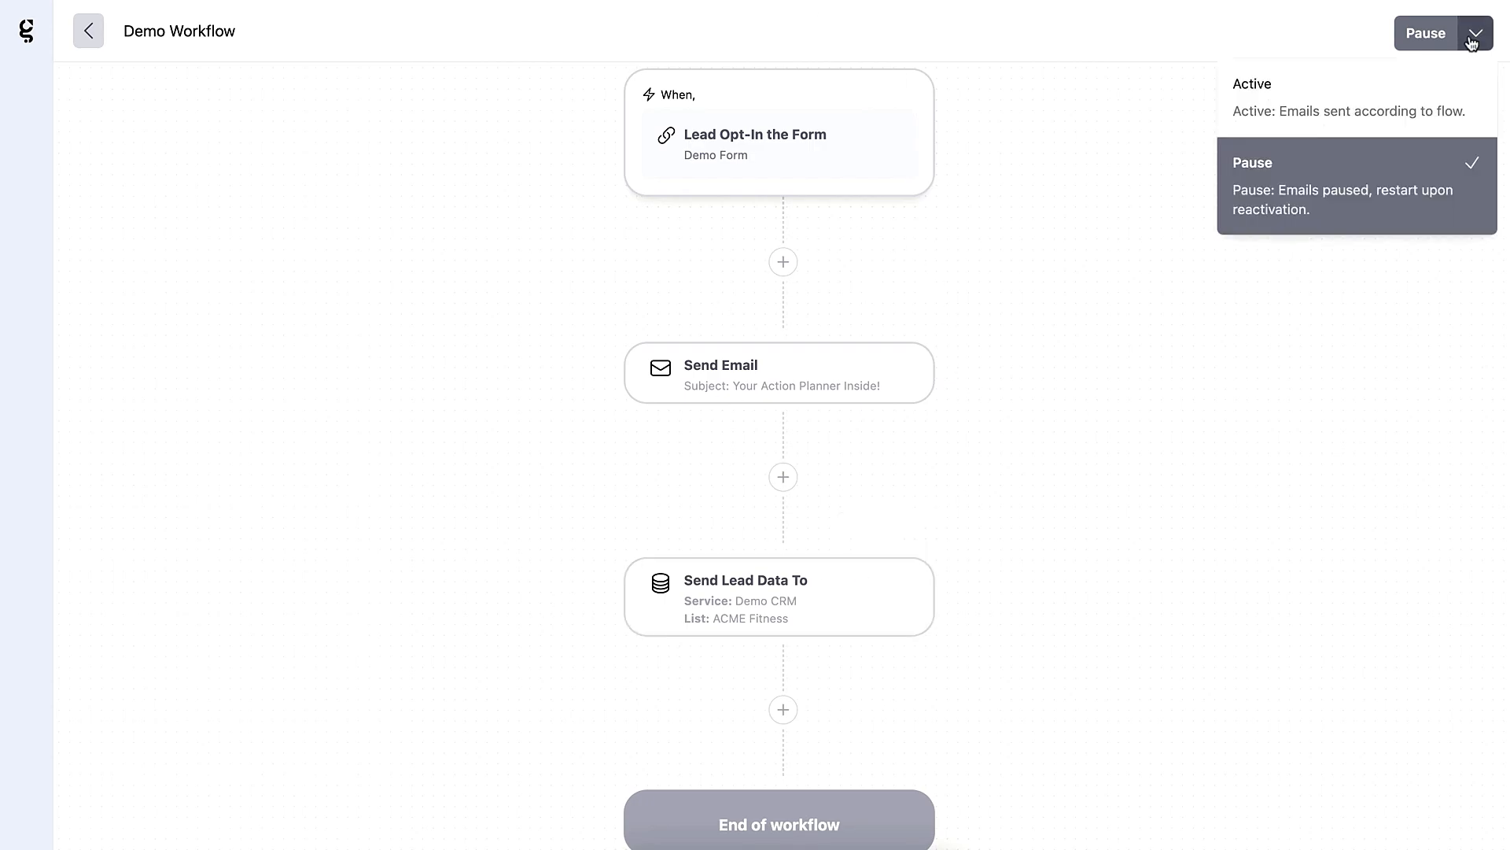
pyautogui.click(1298, 106)
pyautogui.click(922, 468)
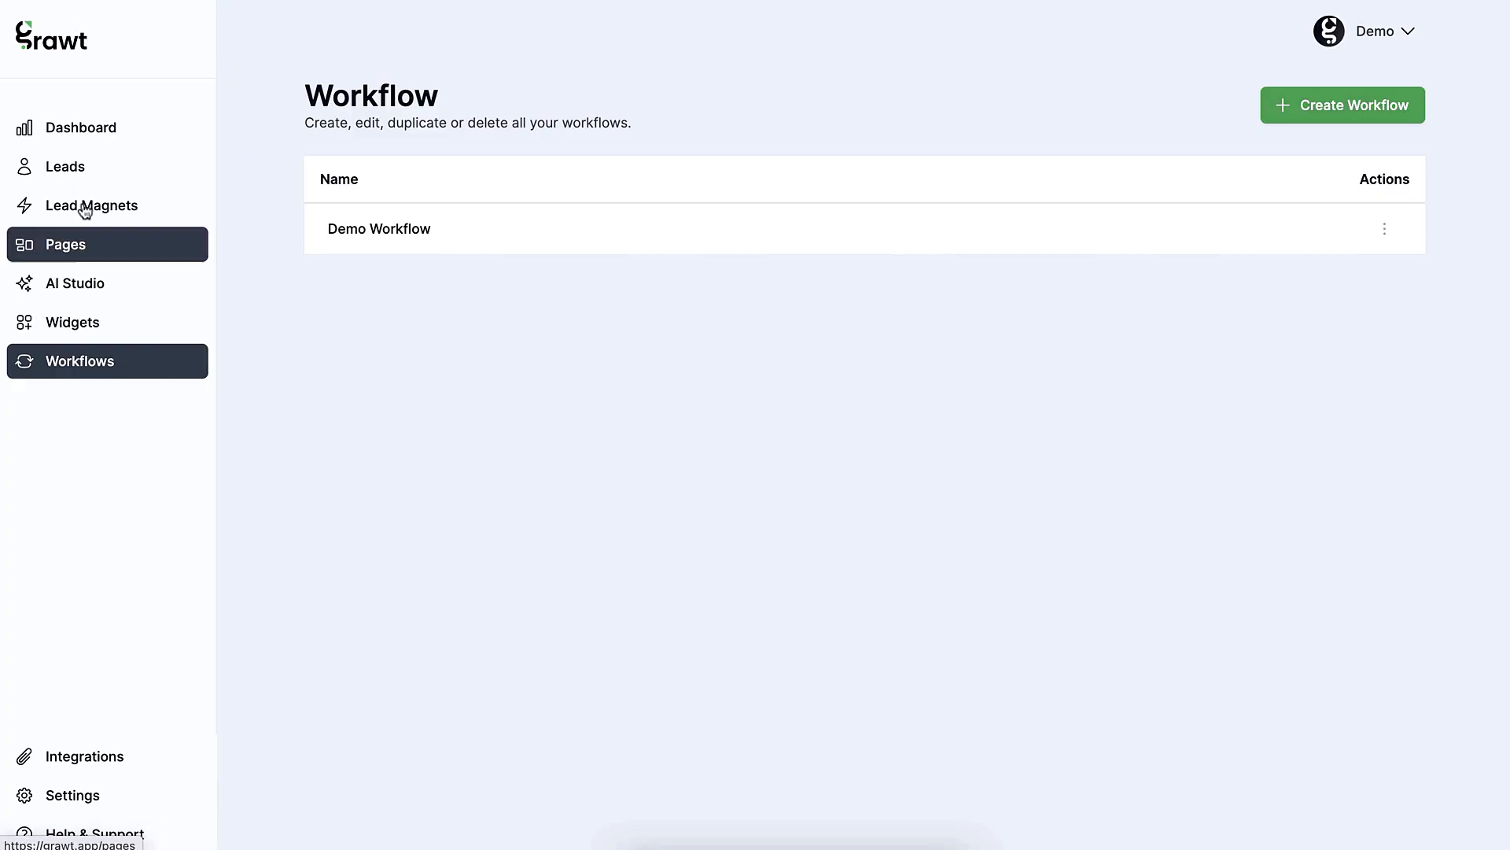
# - Open the published Landing Page from the pages list and bring up its Get Your Planner Now opt-in form
pyautogui.click(75, 250)
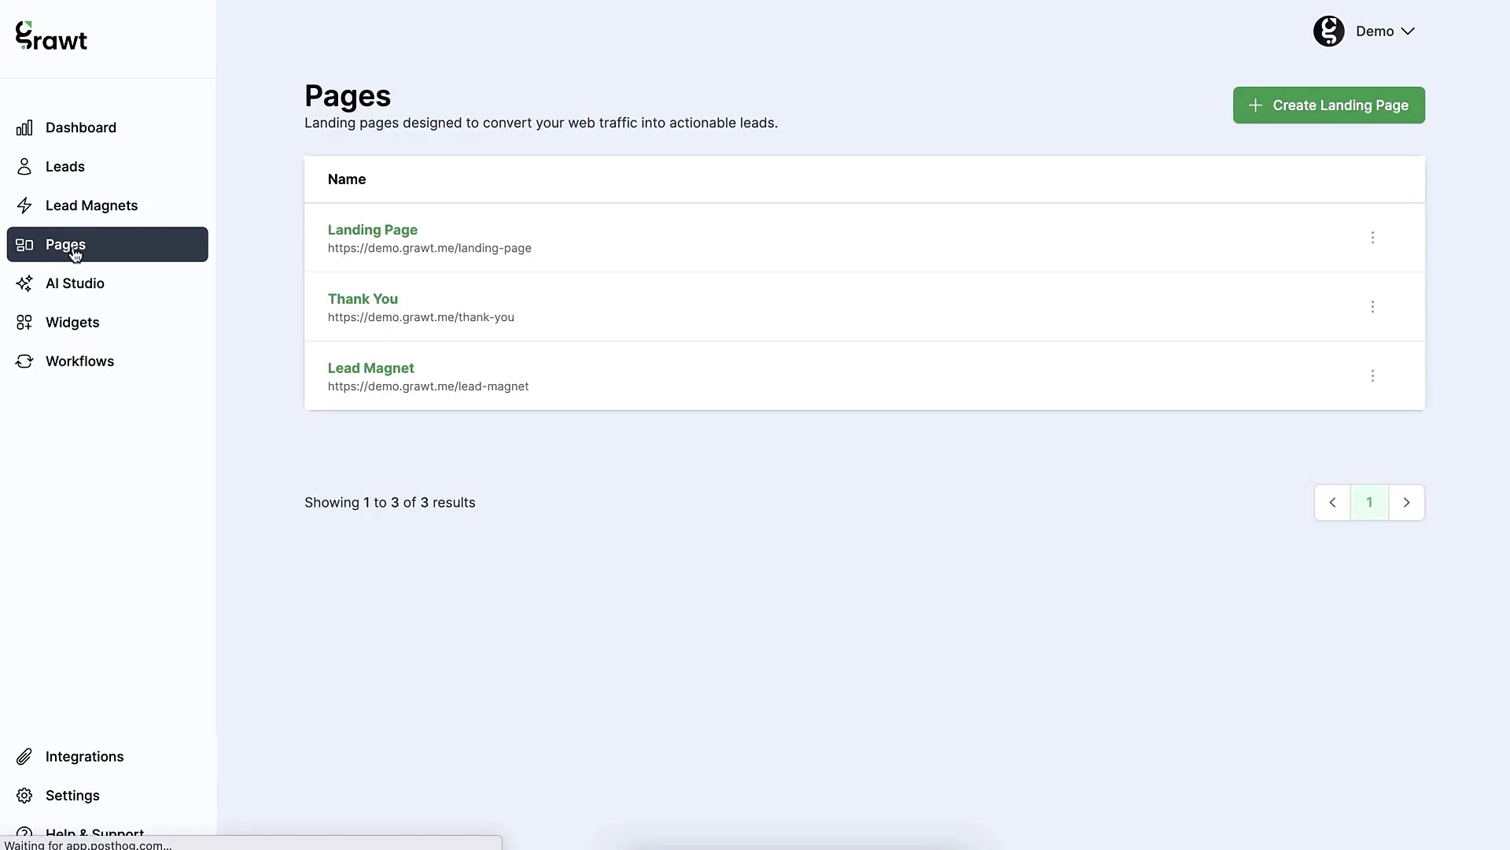
pyautogui.click(441, 250)
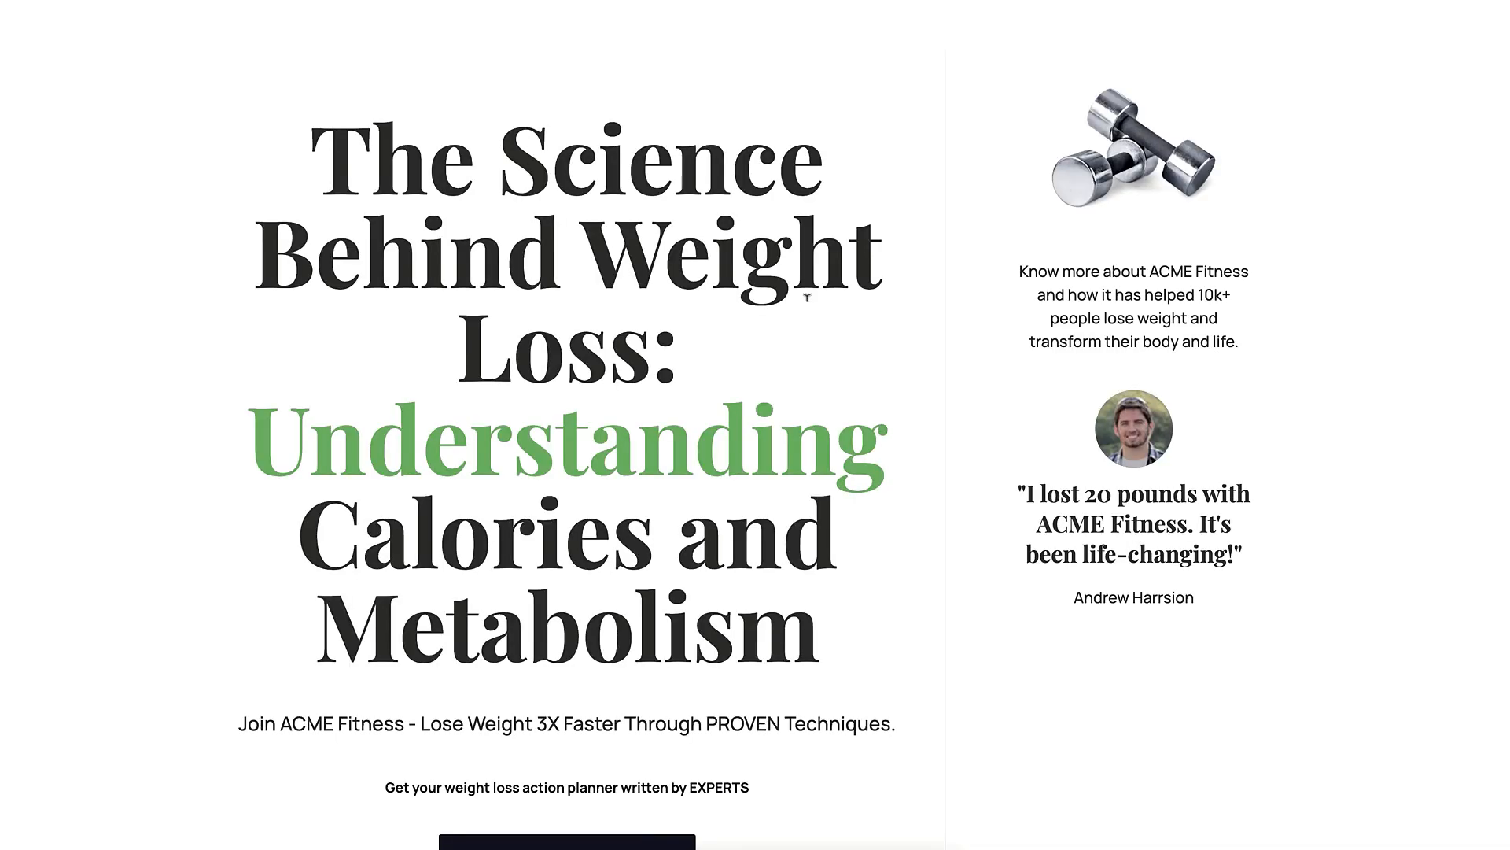
pyautogui.scroll(-1, 807, 297)
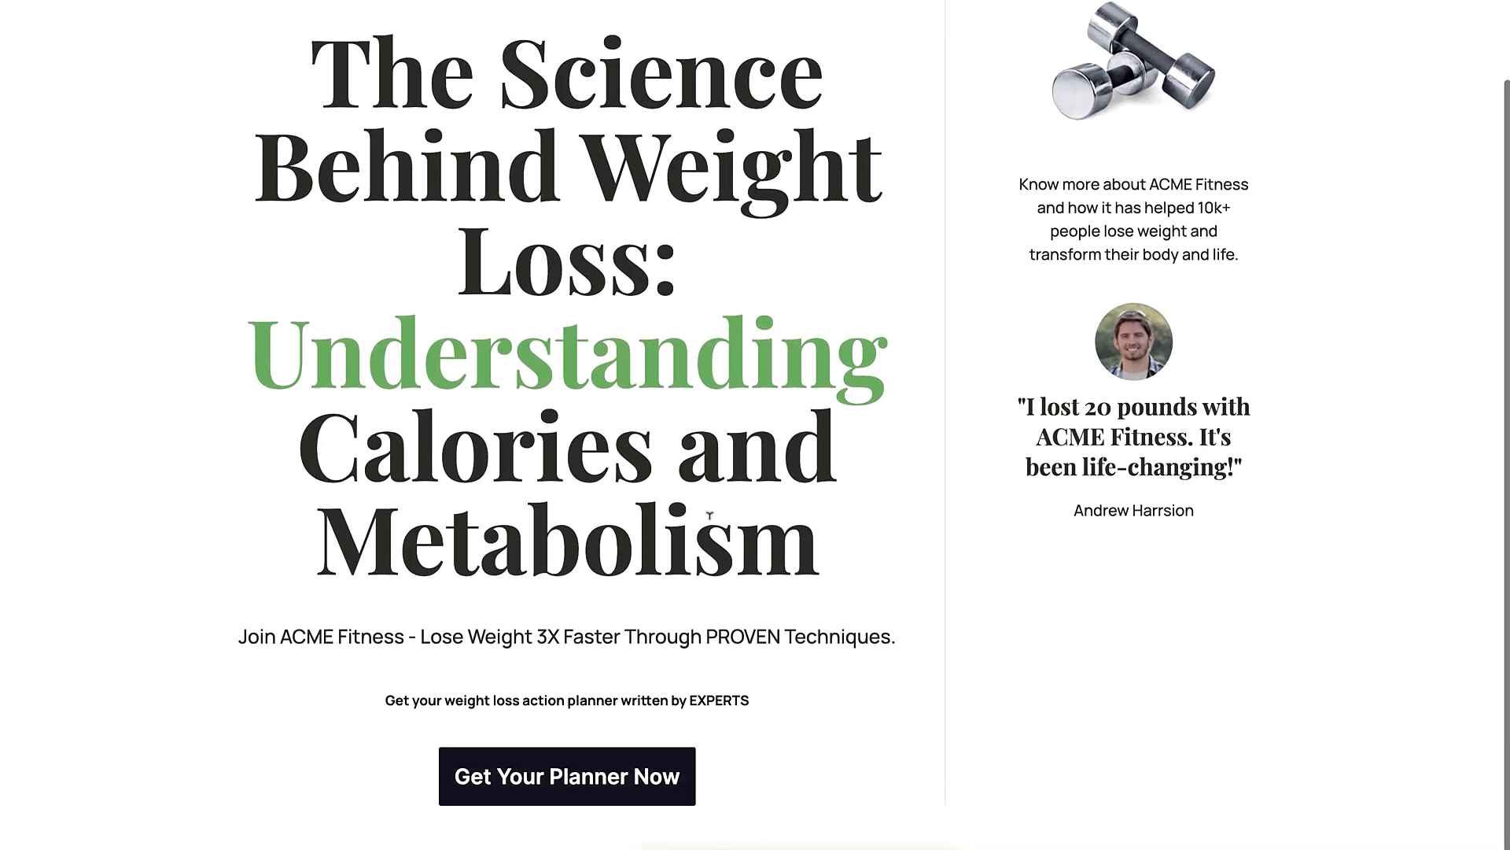
pyautogui.click(556, 789)
# - Fill in the opt-in form with the test lead's first name, last name, phone number and email address, and submit it
pyautogui.click(610, 568)
pyautogui.write('+1 (202) 555 0146')
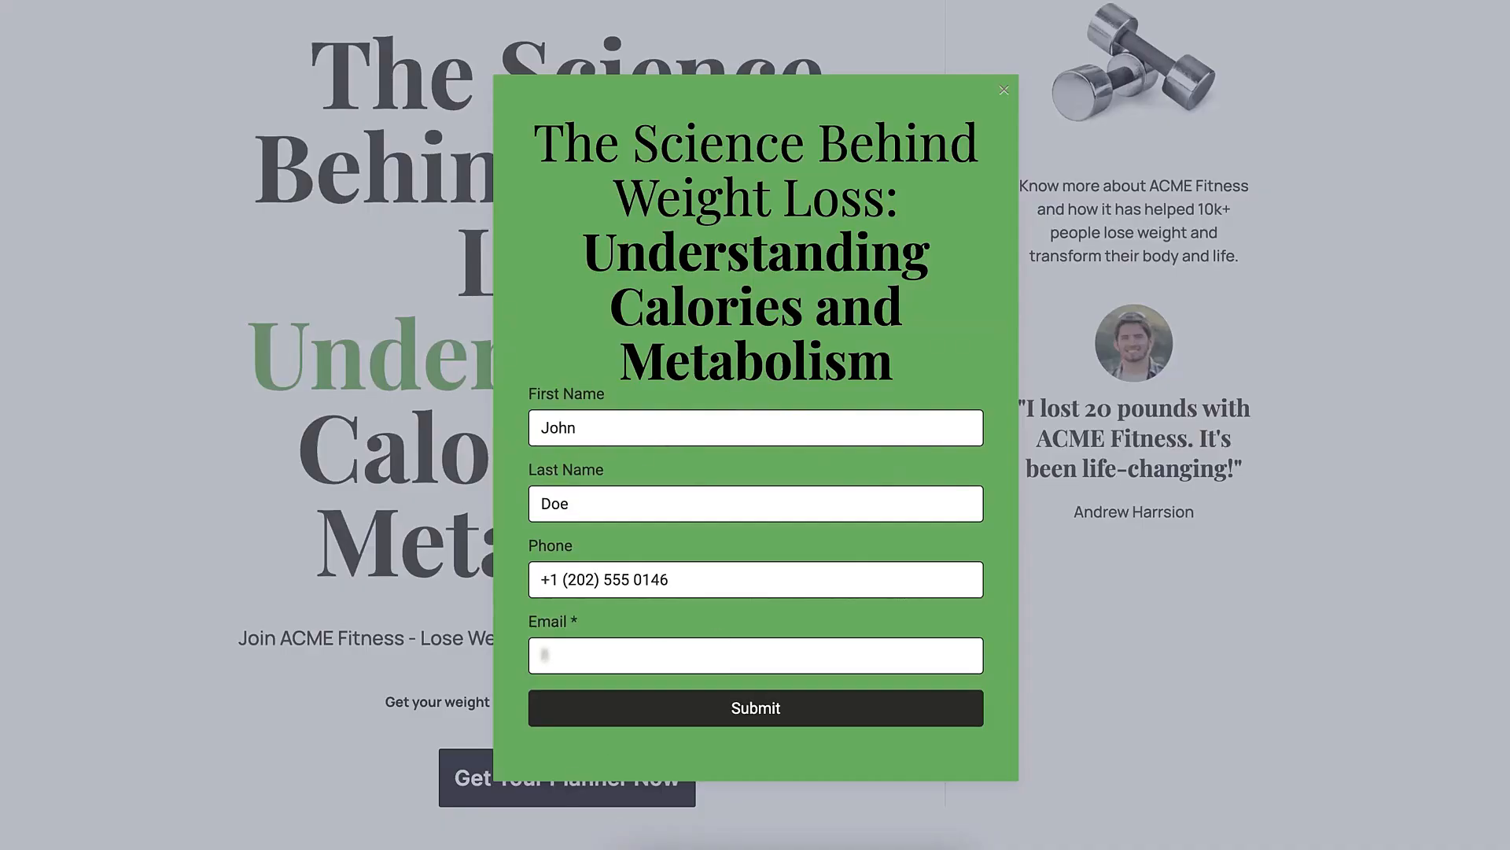
pyautogui.press('Tab')
pyautogui.write('@gmail.com')
pyautogui.click(770, 710)
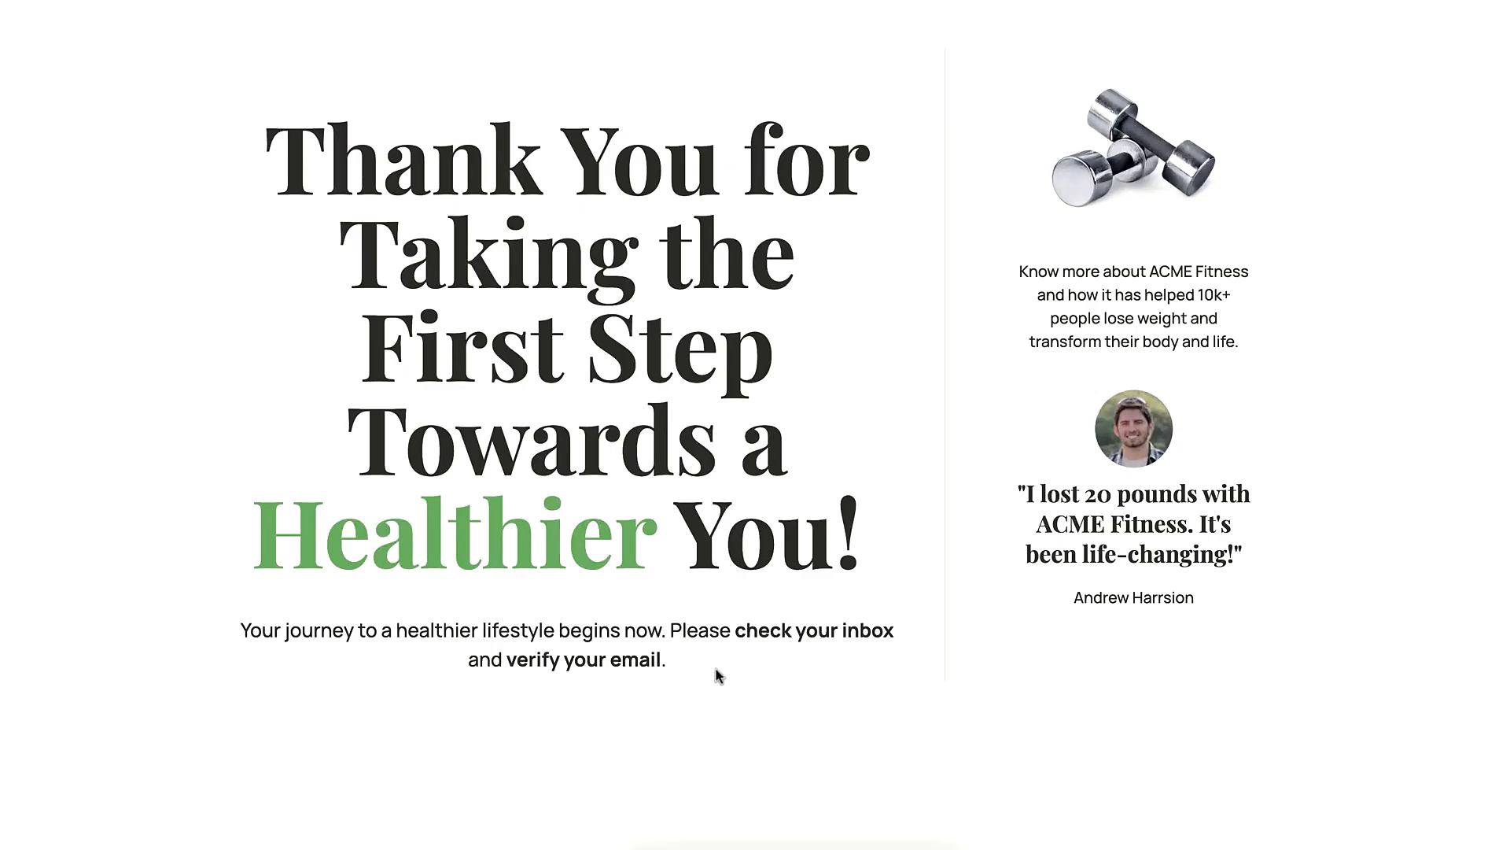
# - Switch to Gmail and verify the sign-up through the link in the ACME Fitness "Confirm Your Email..." message, closing the confirmation page
pyautogui.moveTo(736, 627); pyautogui.dragTo(872, 636)
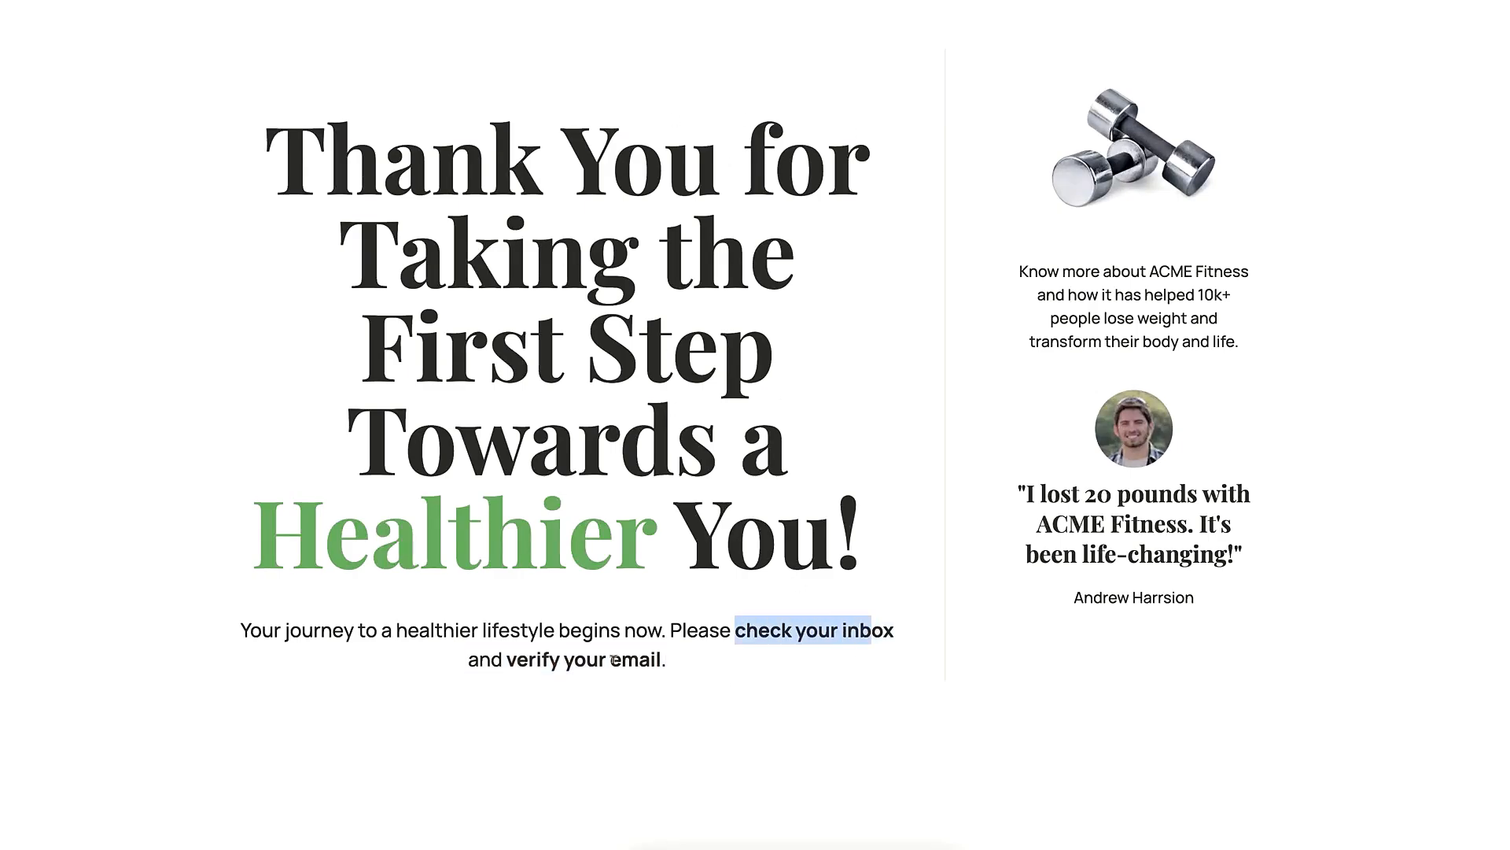
pyautogui.click(613, 659)
pyautogui.moveTo(513, 660); pyautogui.dragTo(652, 657)
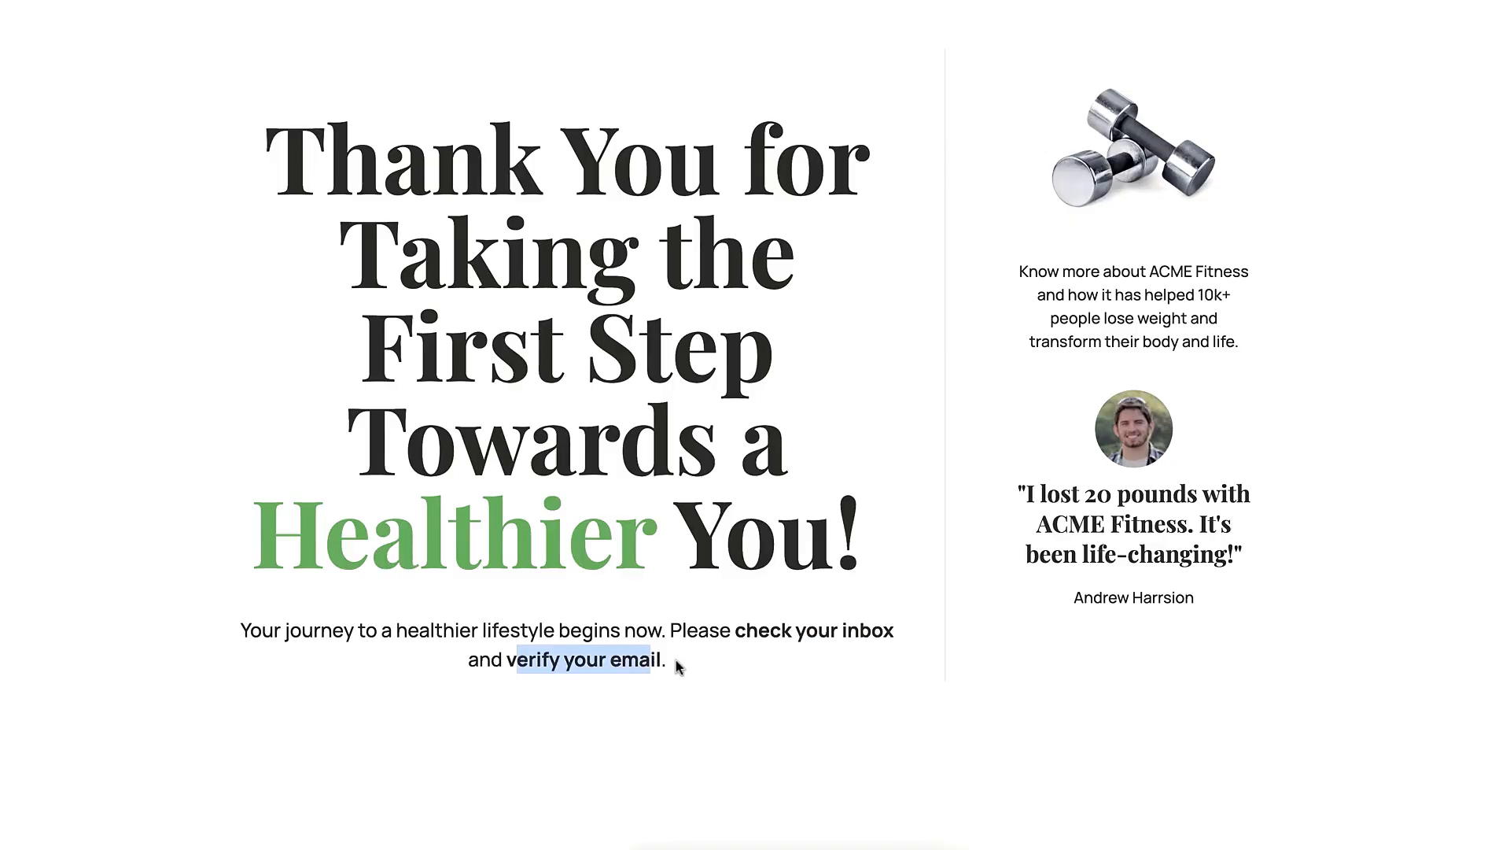
pyautogui.click(680, 666)
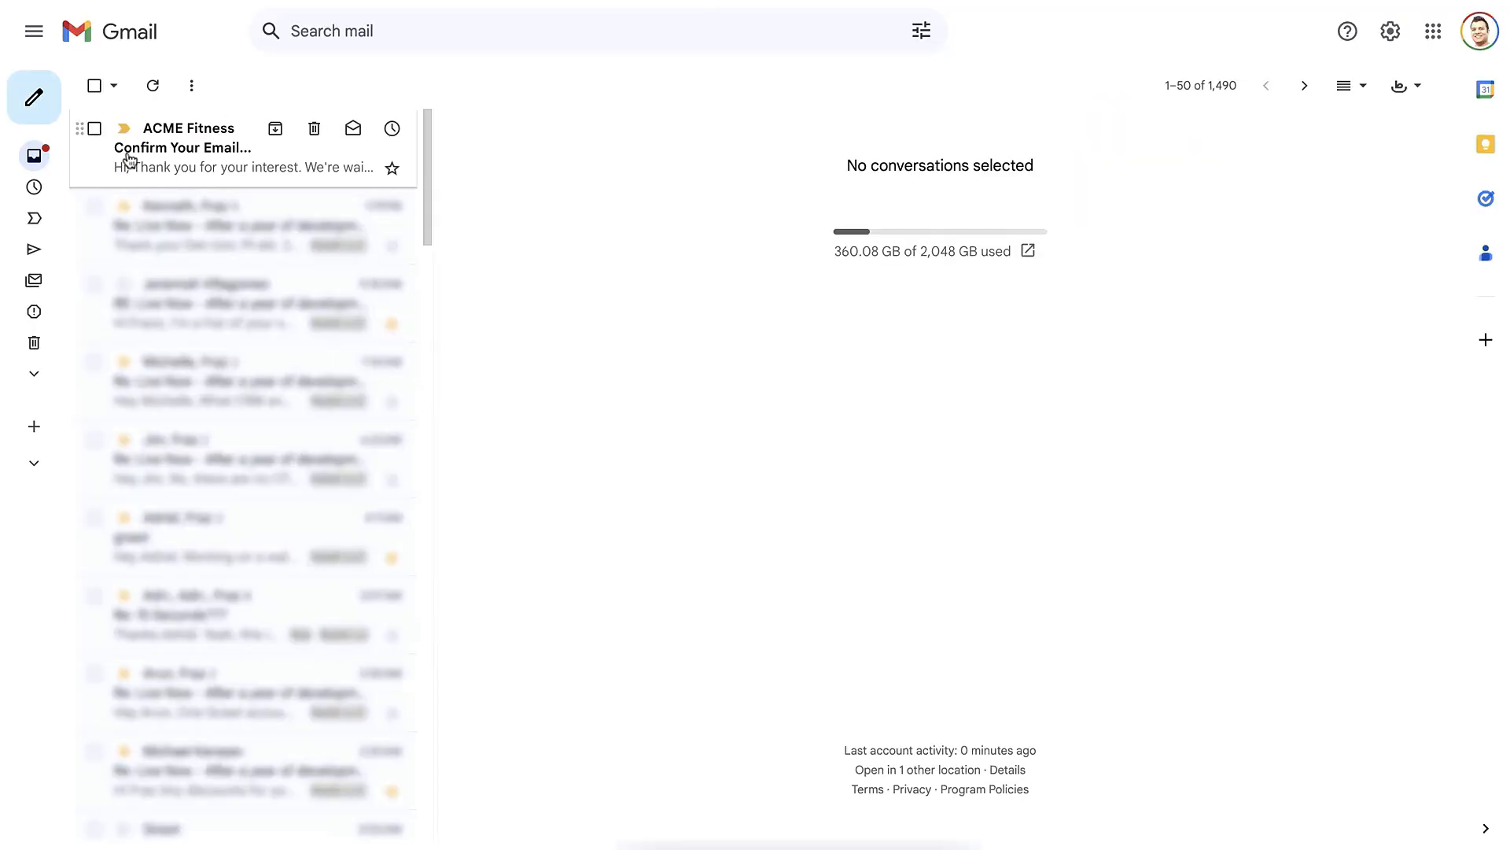
pyautogui.click(205, 172)
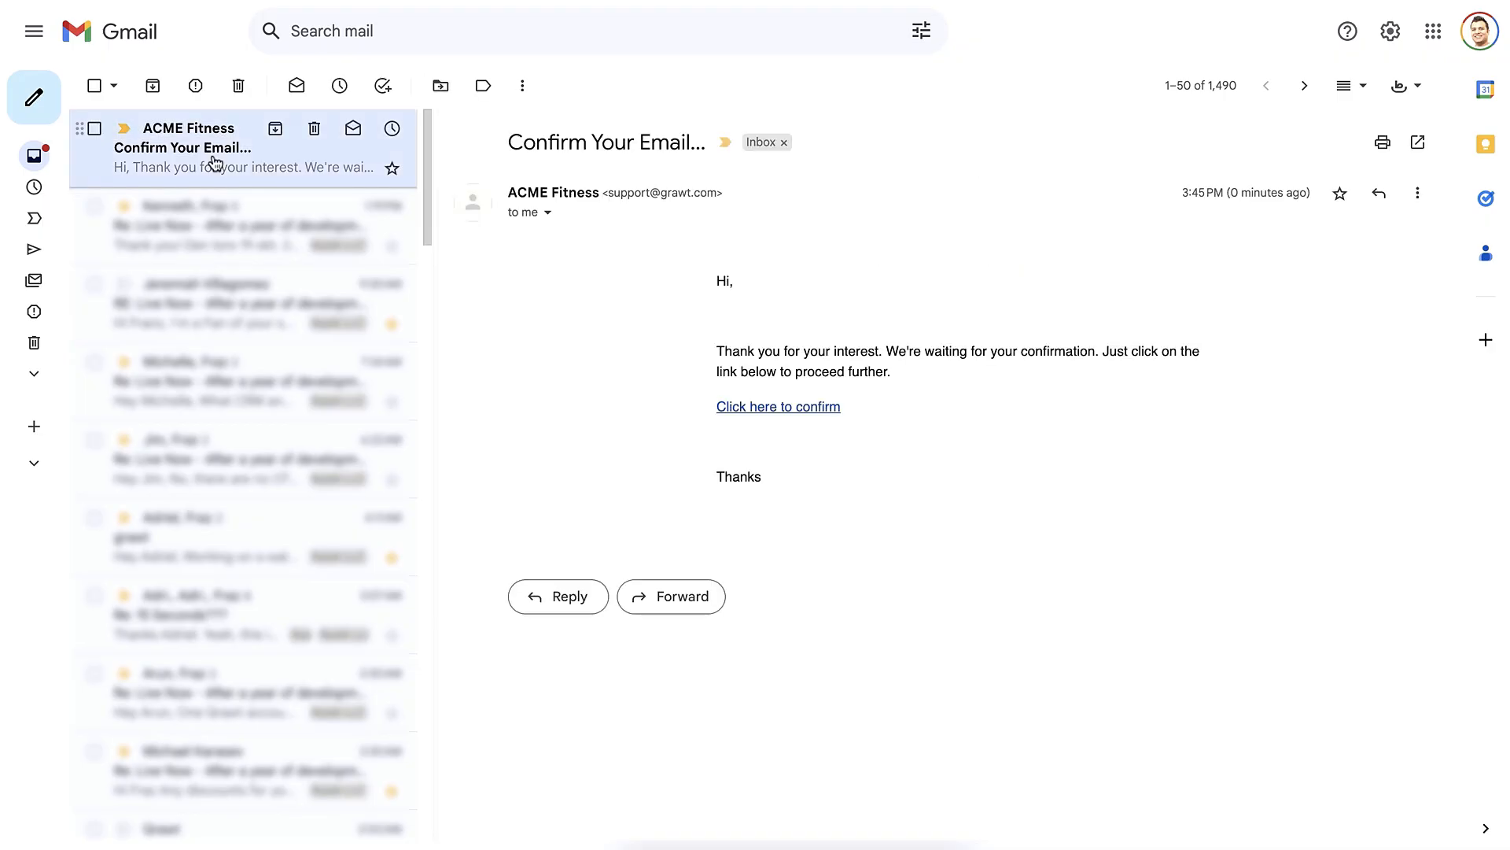
pyautogui.click(776, 406)
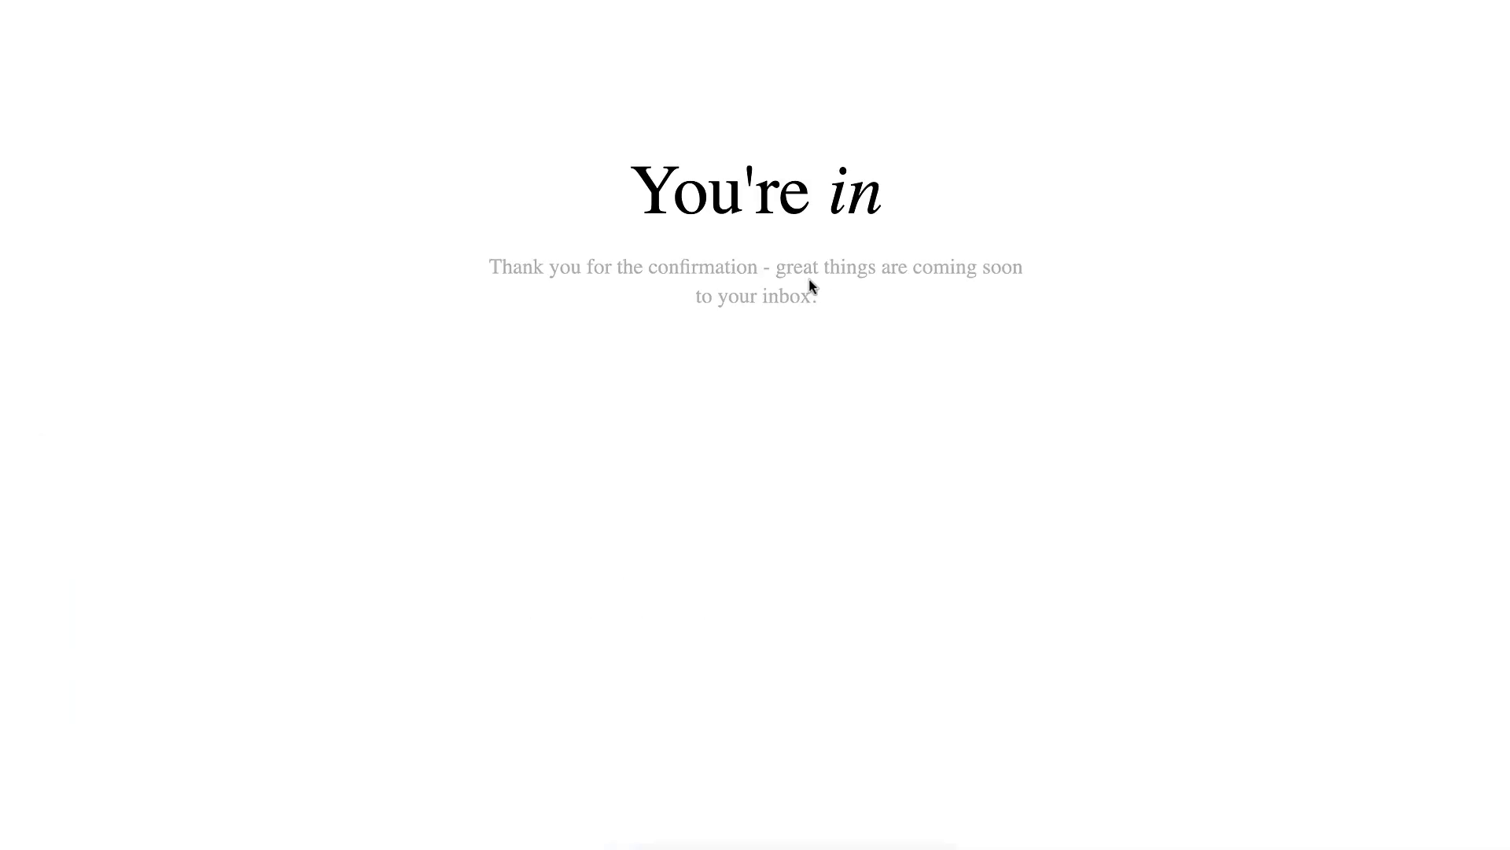
pyautogui.moveTo(809, 285); pyautogui.dragTo(850, 300)
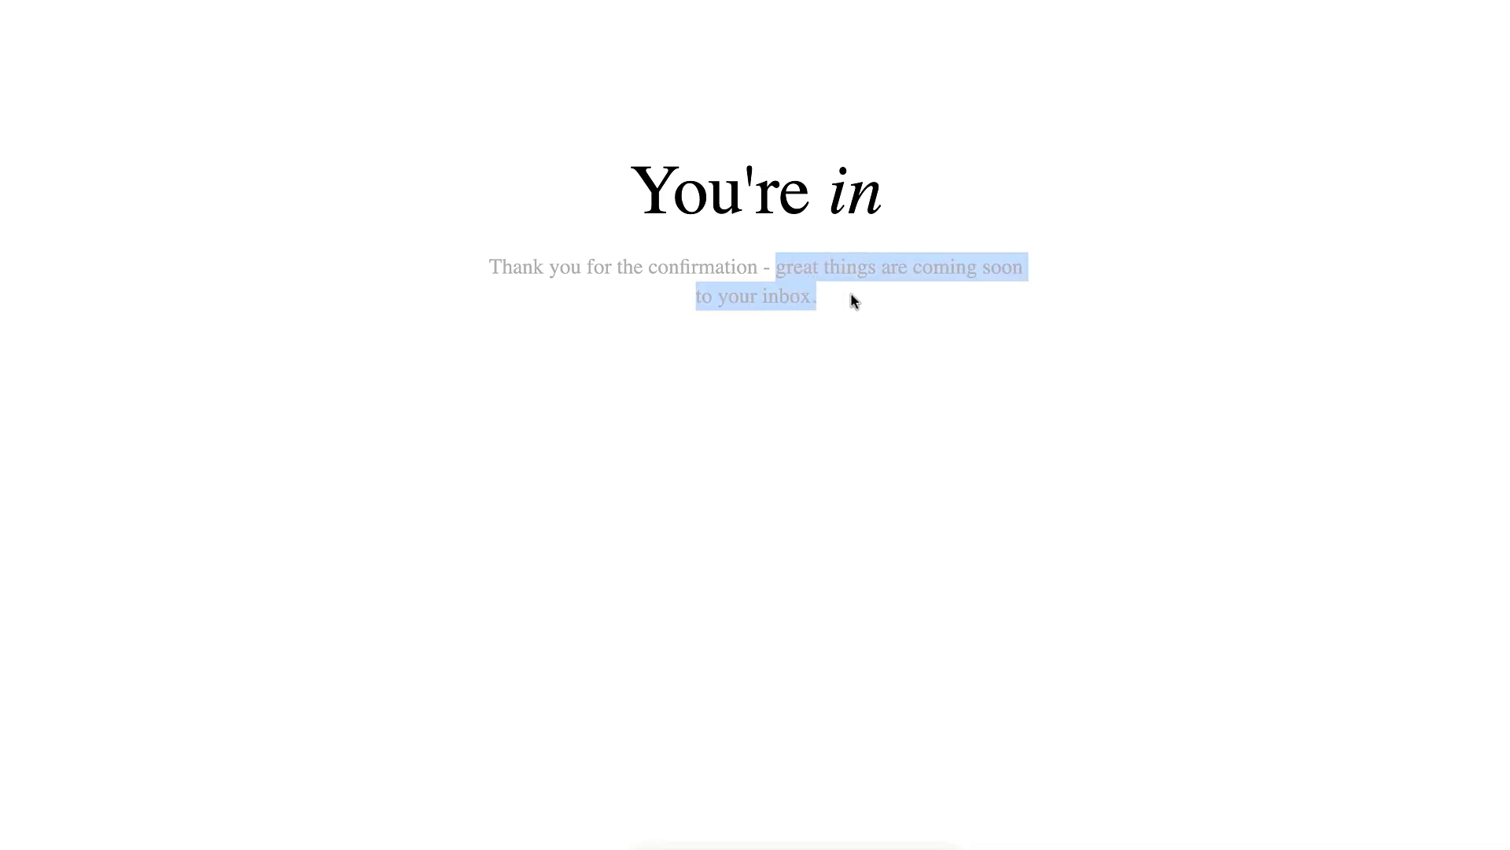
pyautogui.click(729, 299)
pyautogui.hotkey('ctrl', 'w')
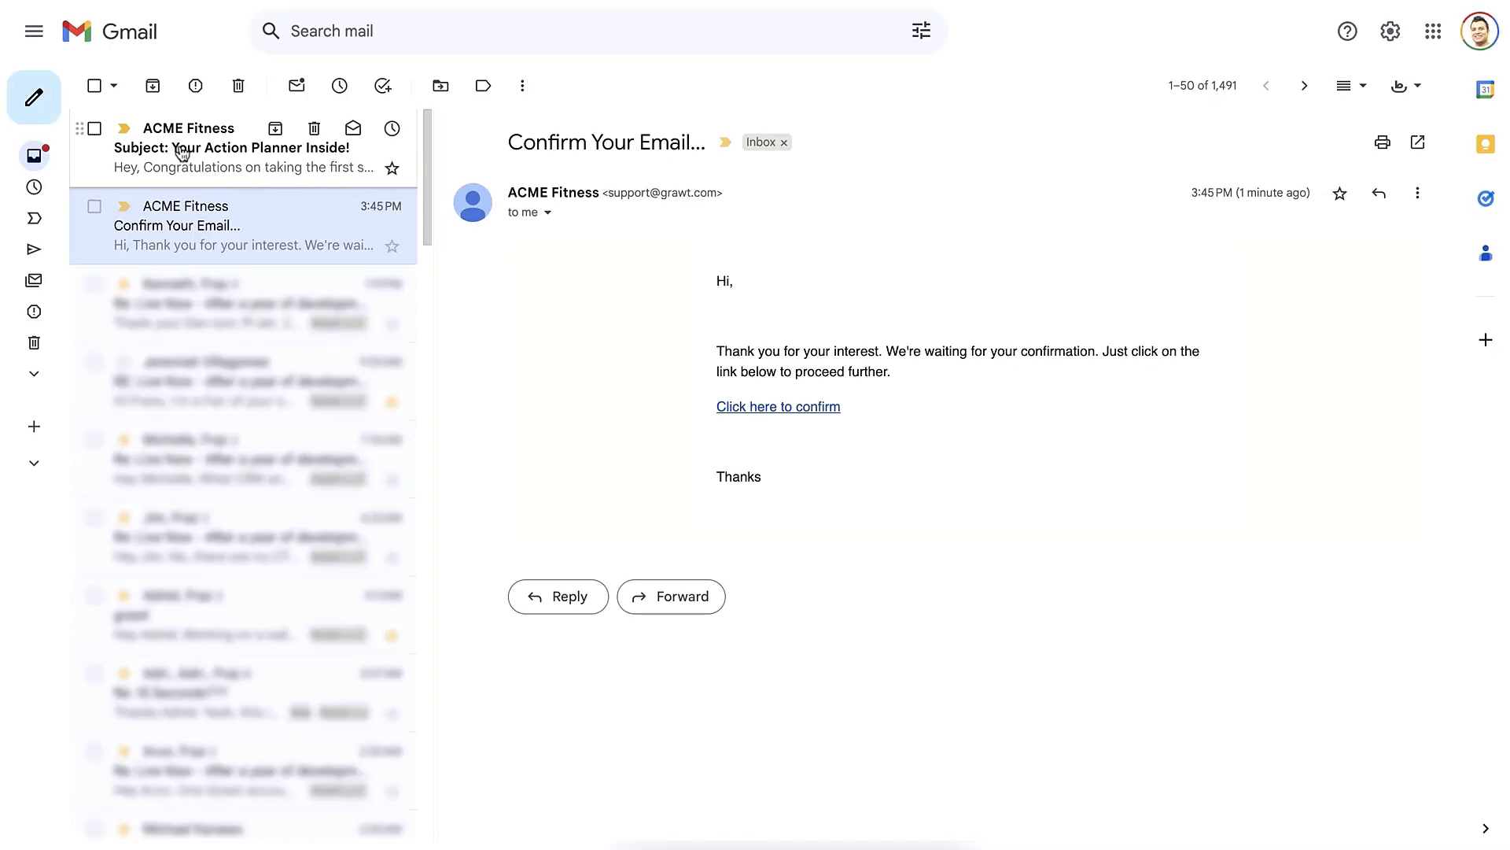
# - Open the "Your Action Planner Inside!" email and look through the action planner it links to
pyautogui.click(193, 144)
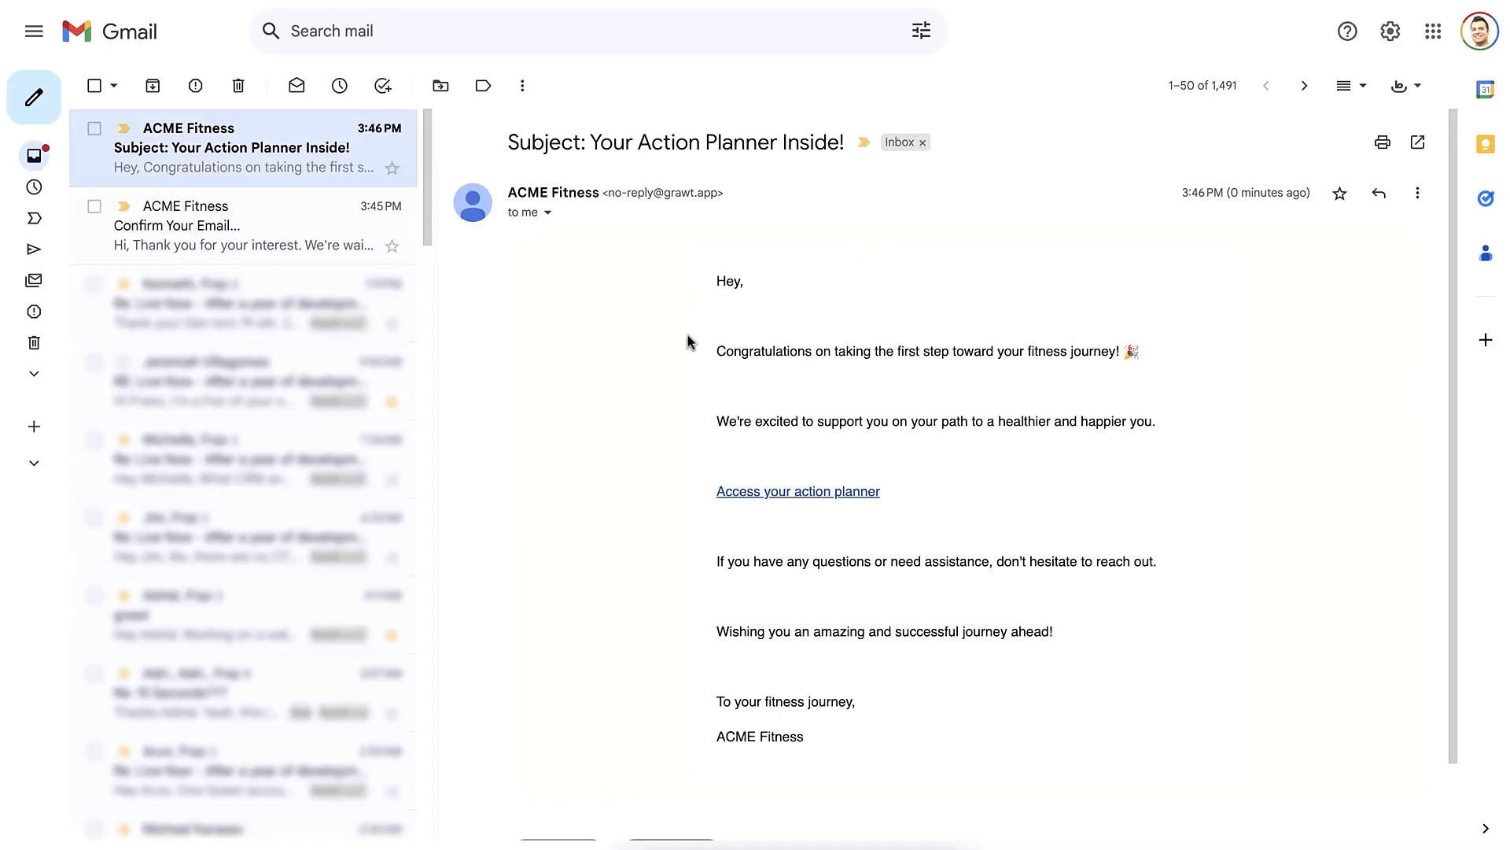
pyautogui.click(774, 495)
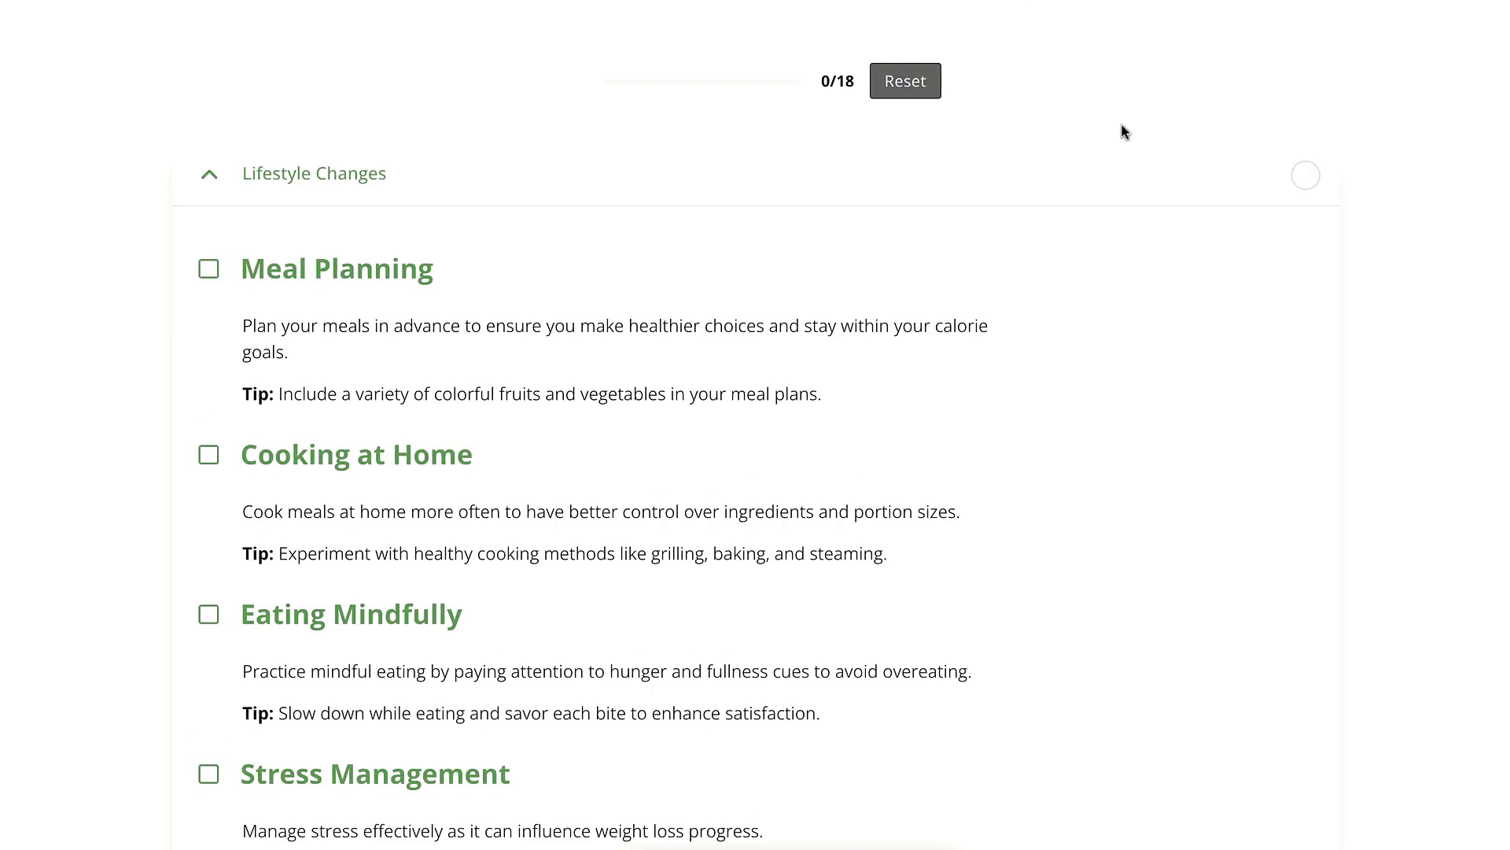
pyautogui.scroll(-20, 747, 252)
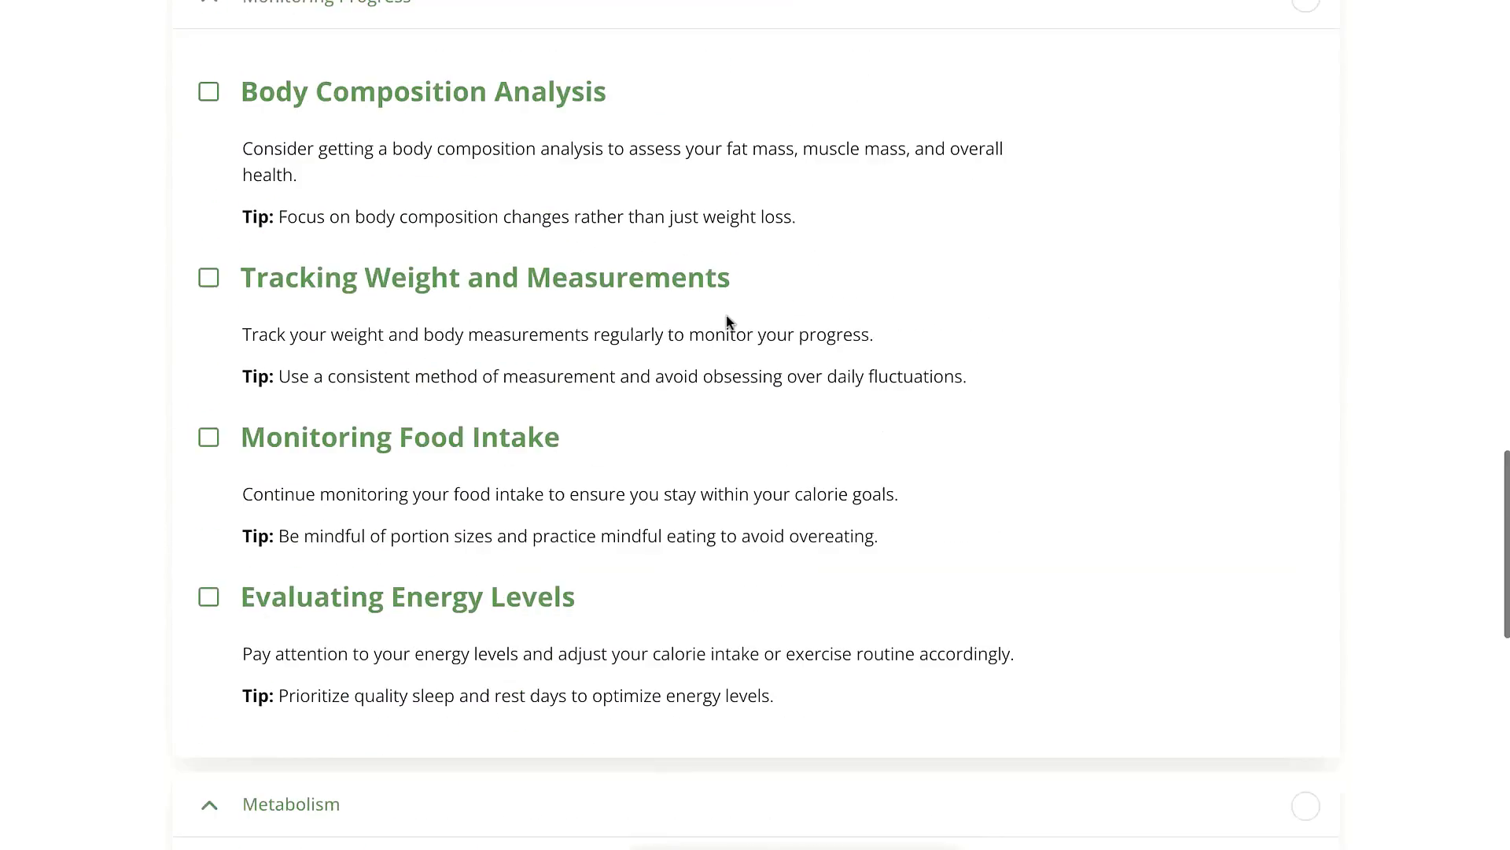
pyautogui.scroll(20, 728, 323)
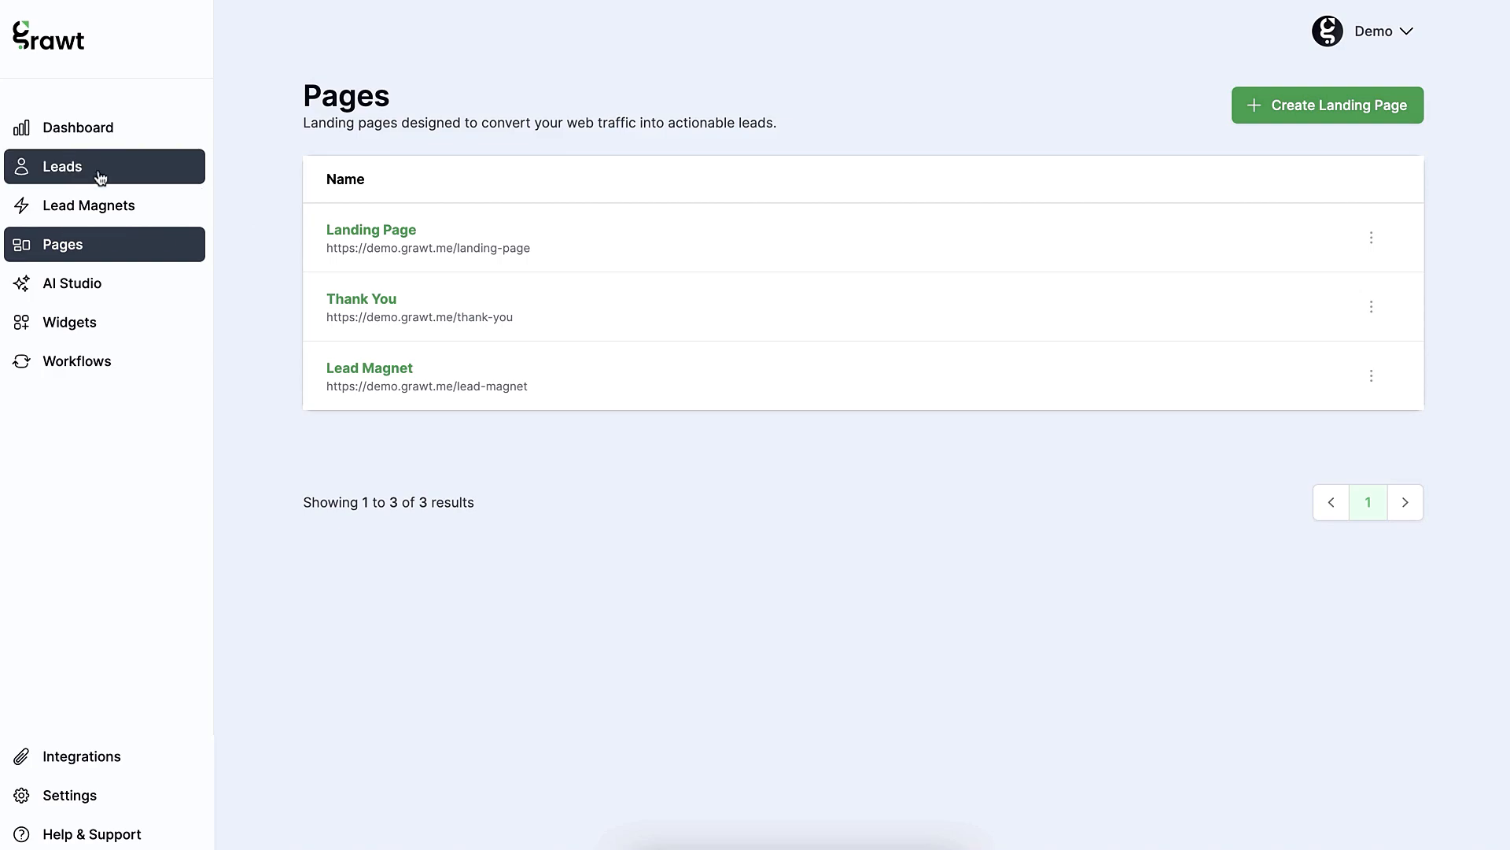
# - Return to Grawt and open the captured lead's record to check its contact details, confirmation status and activity
pyautogui.click(61, 169)
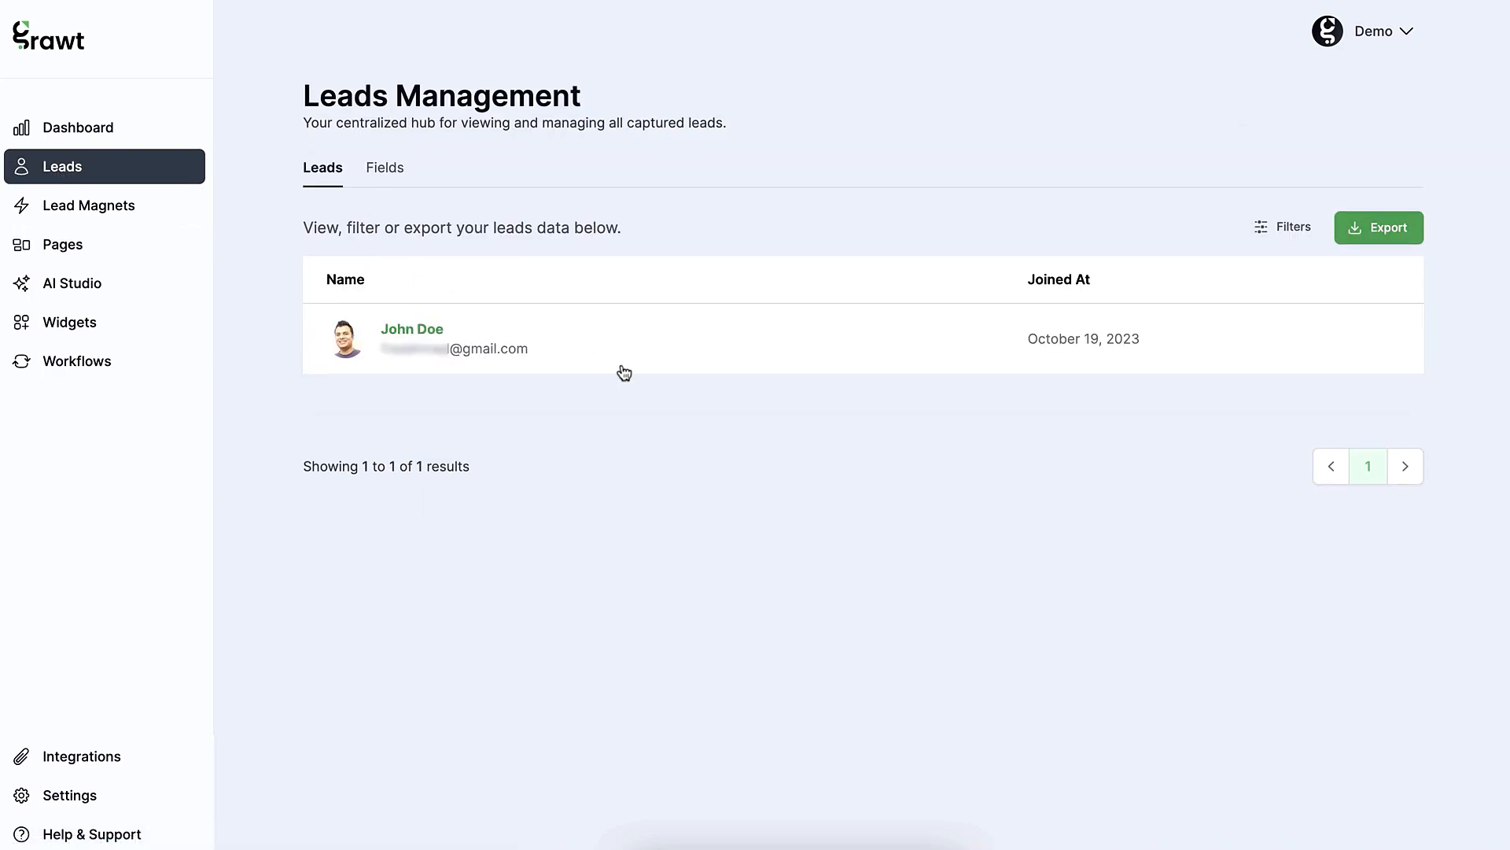
pyautogui.click(411, 331)
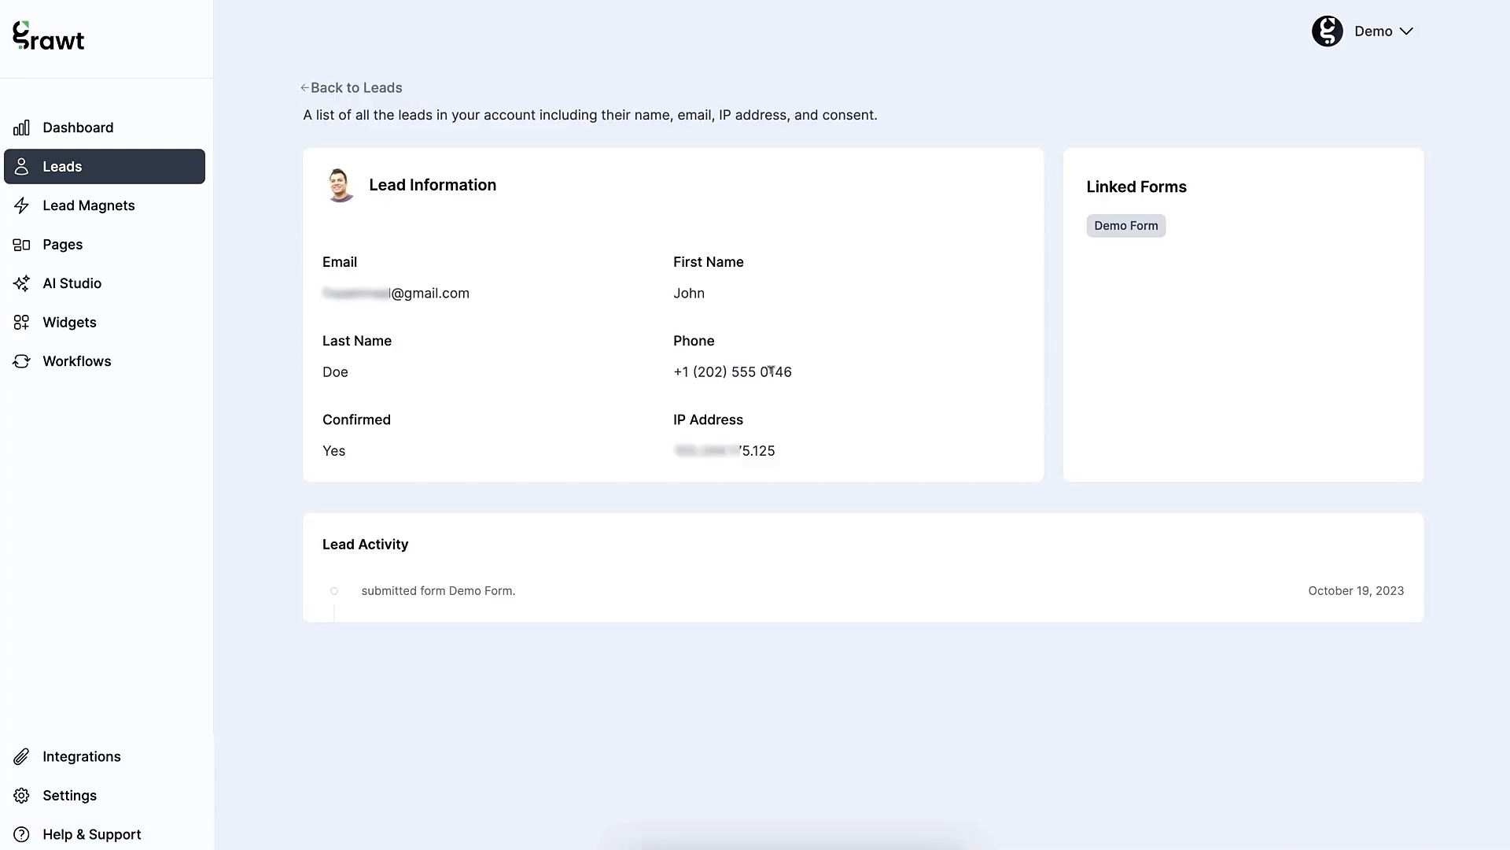
pyautogui.doubleClick(352, 459)
pyautogui.moveTo(375, 590); pyautogui.dragTo(516, 590)
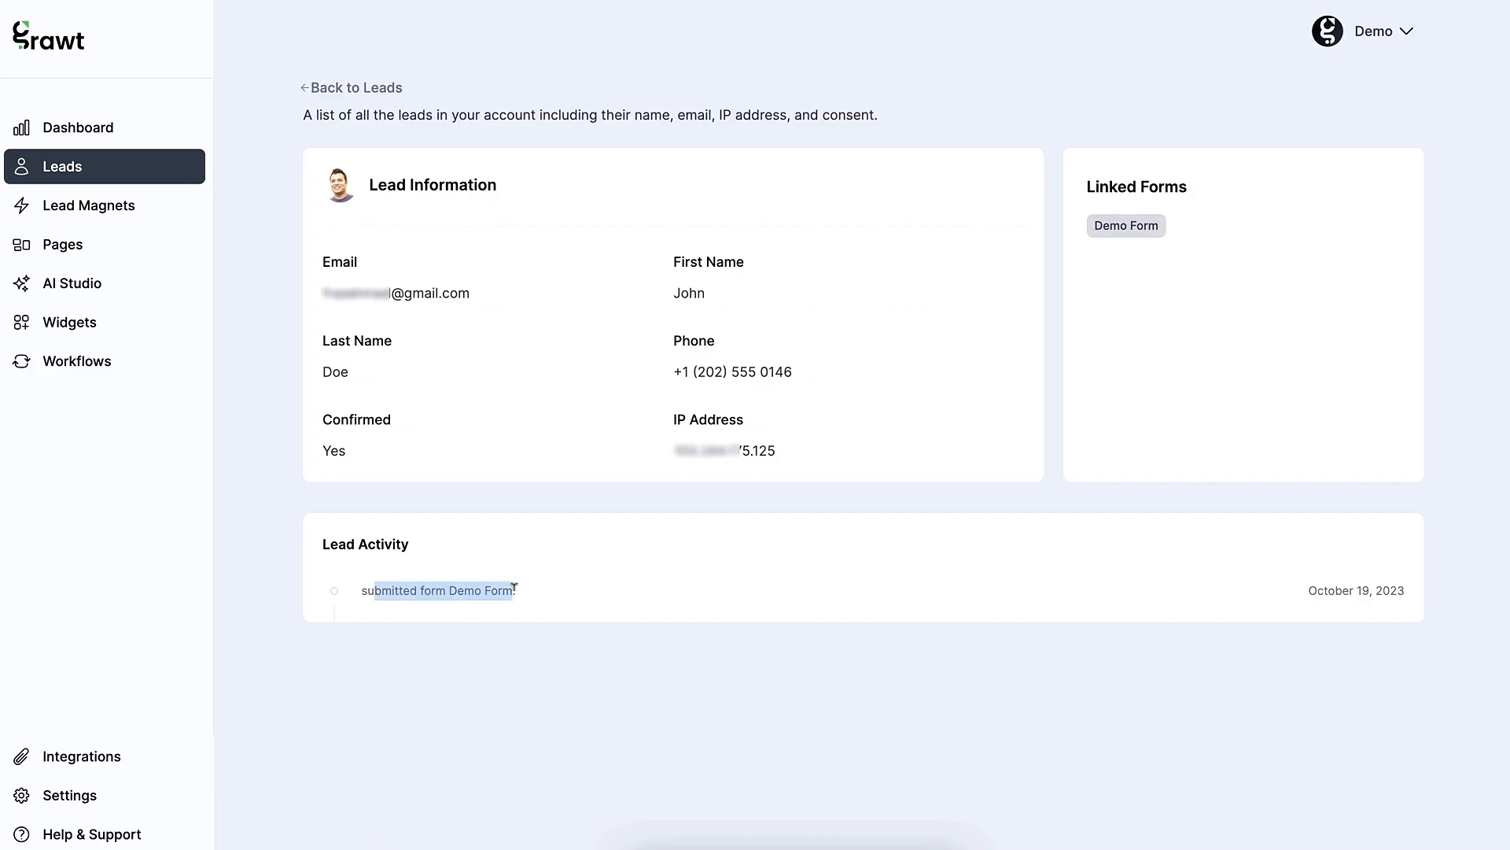
pyautogui.click(524, 590)
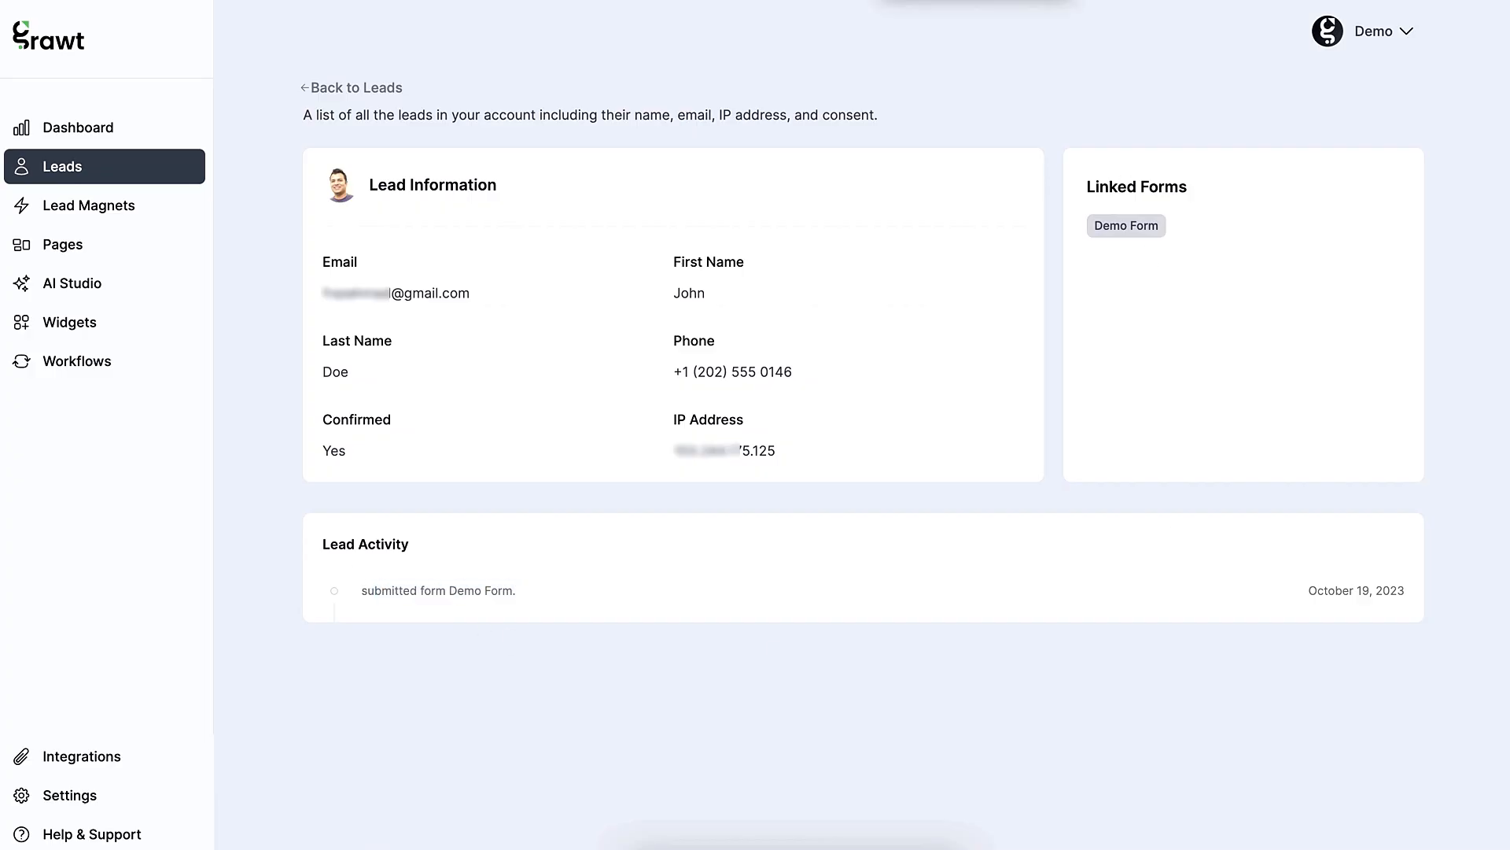